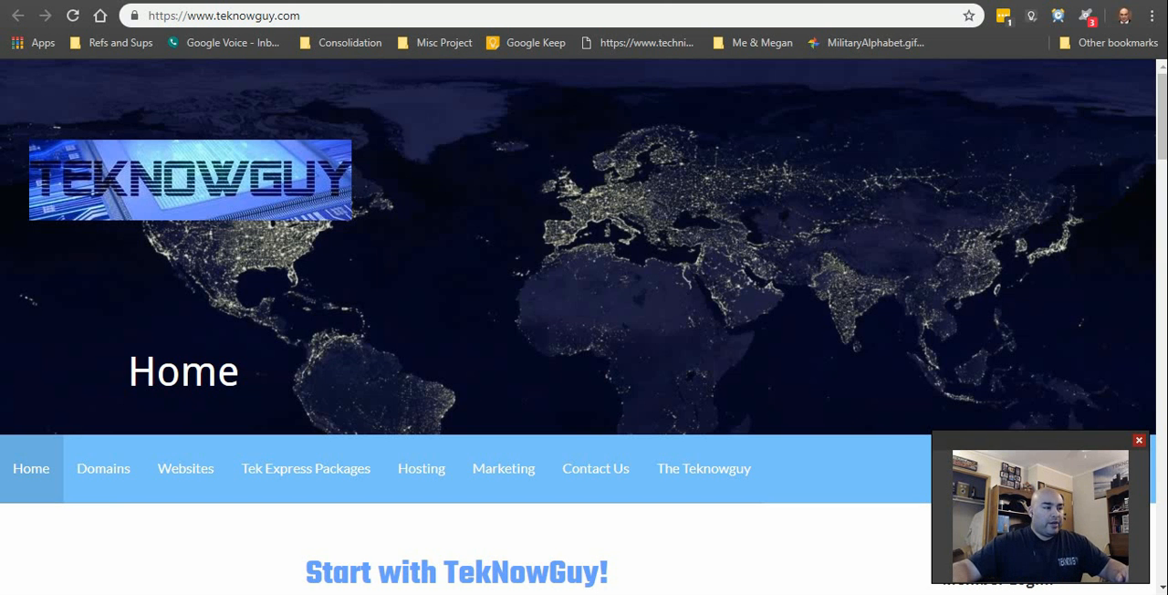
Step: Open the Tek Express Packages page and bring up the Express Lite, Deluxe and Ultimate pricing plans
click(294, 489)
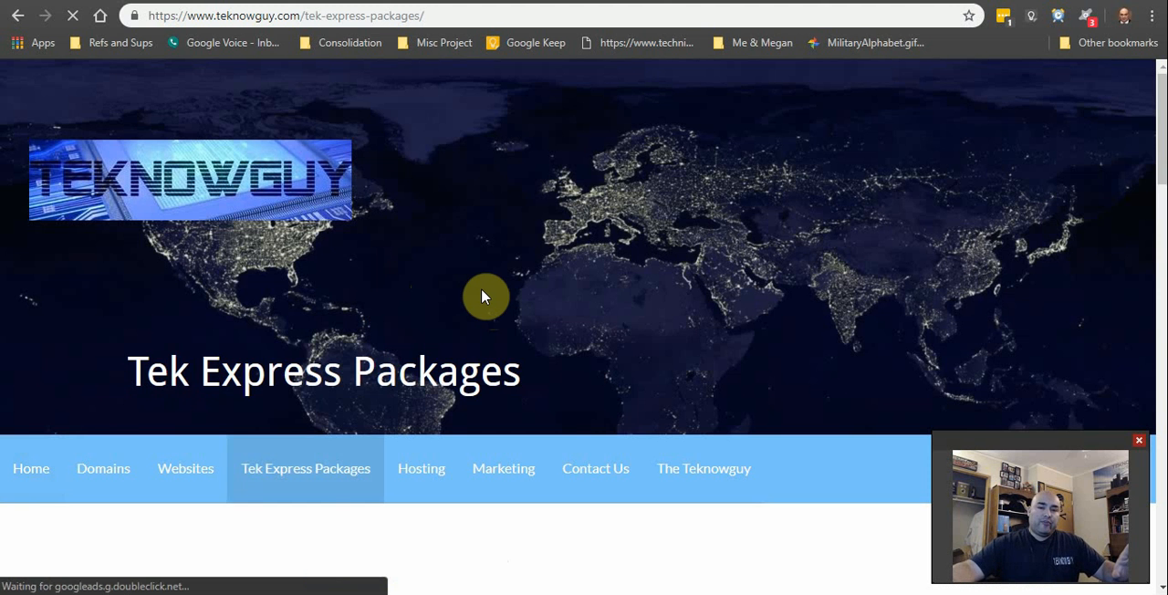
scroll(481, 288, down, 1)
scroll(482, 288, down, 5)
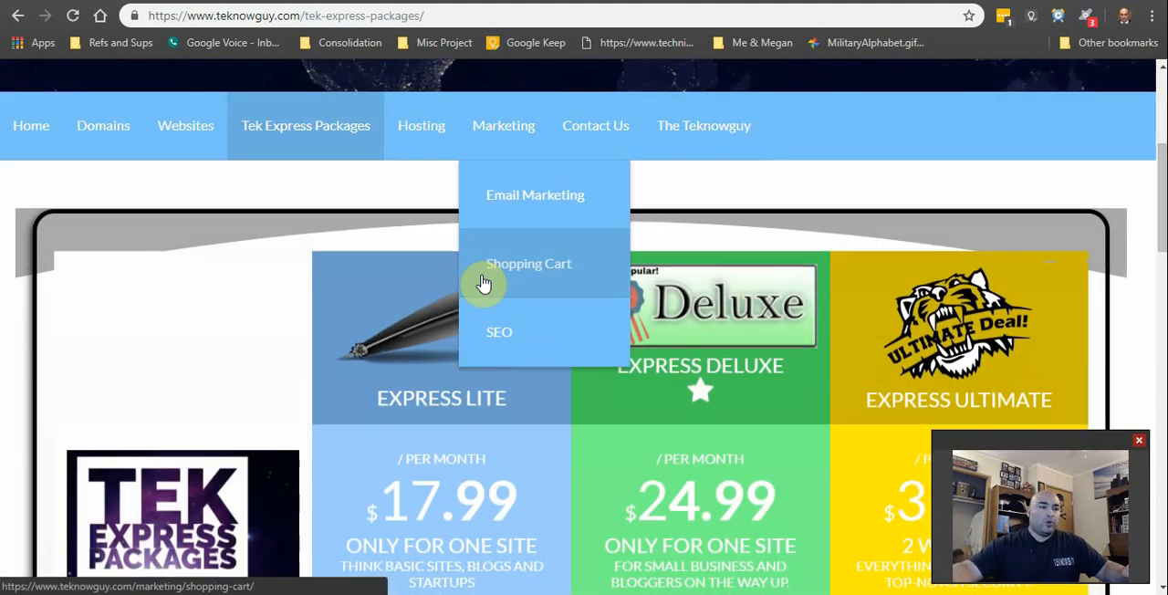
scroll(256, 243, up, 1)
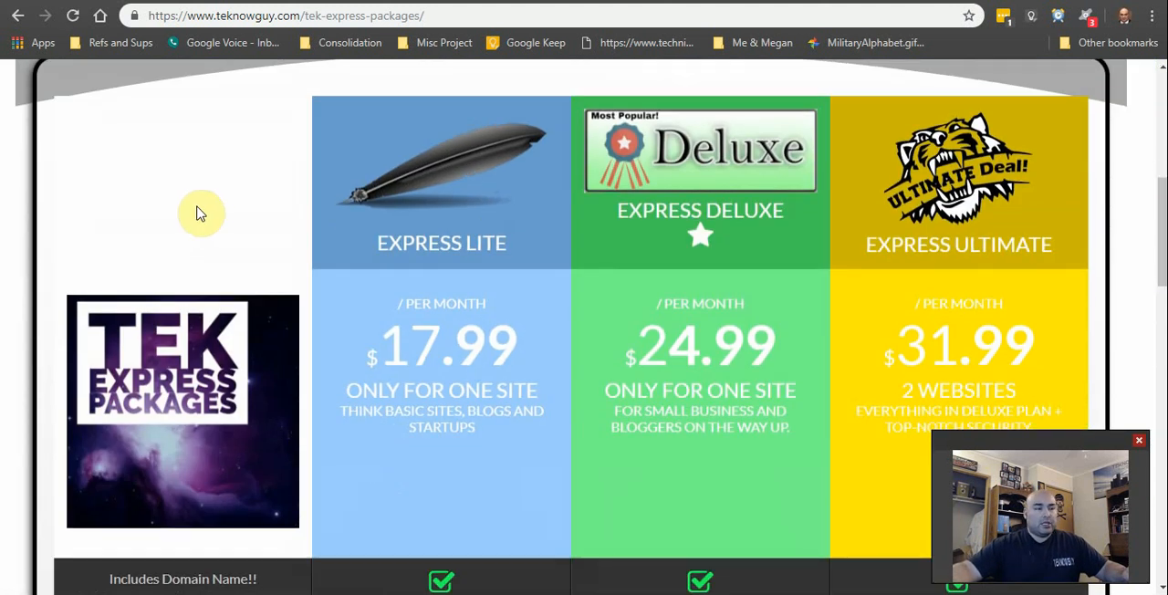
scroll(201, 210, down, 1)
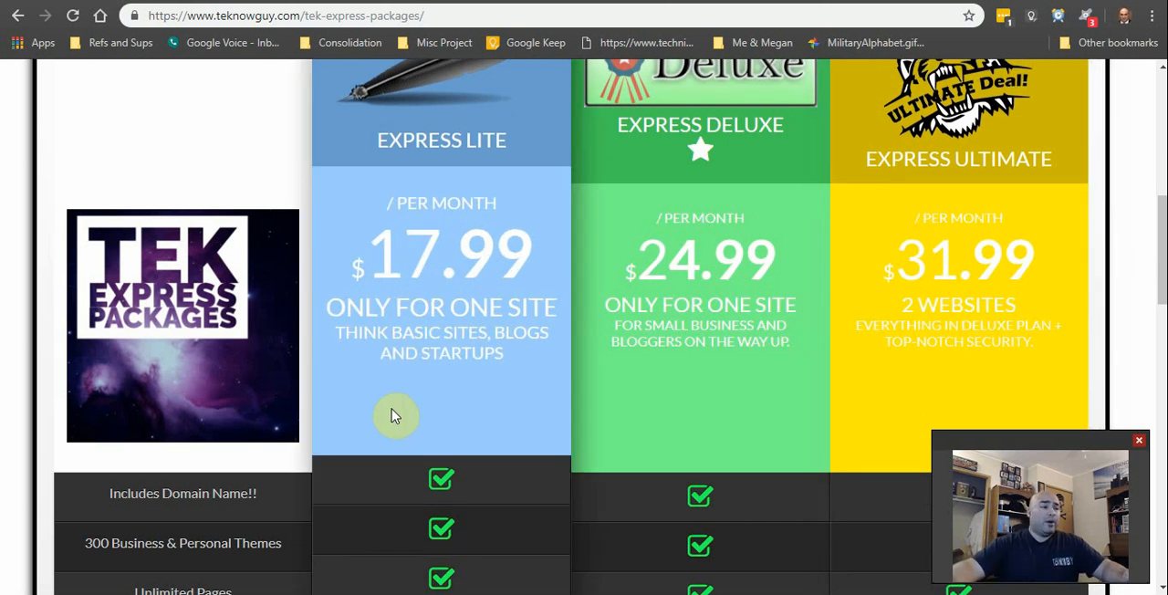
Step: Compare the features included in the Express Lite, Deluxe and Ultimate plans in the pricing table
scroll(402, 420, down, 2)
scroll(379, 417, down, 2)
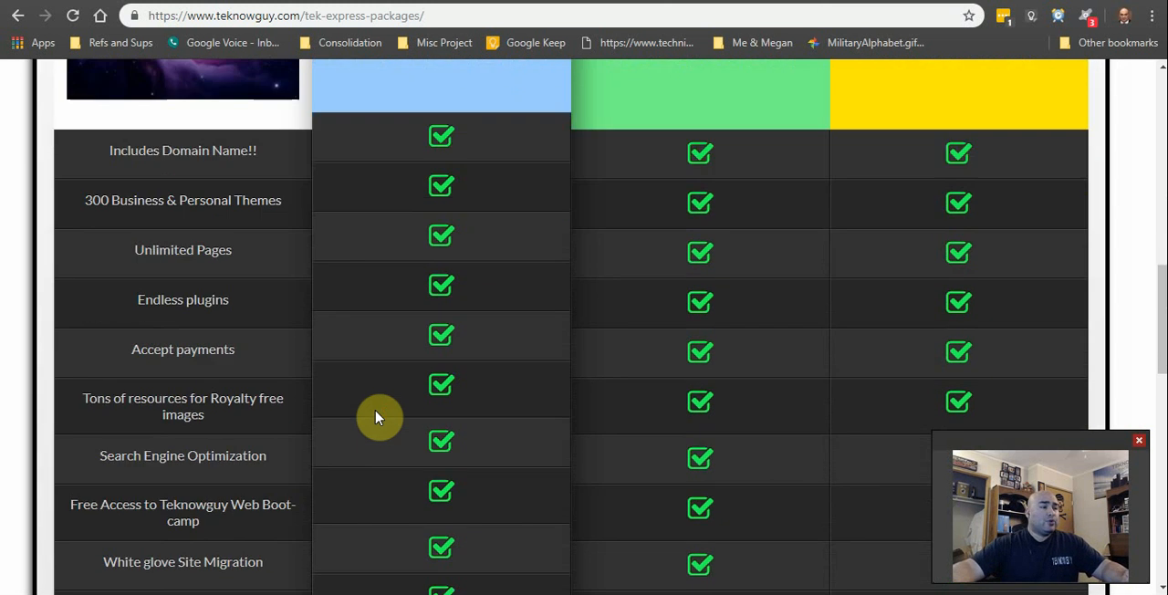
scroll(399, 281, down, 1)
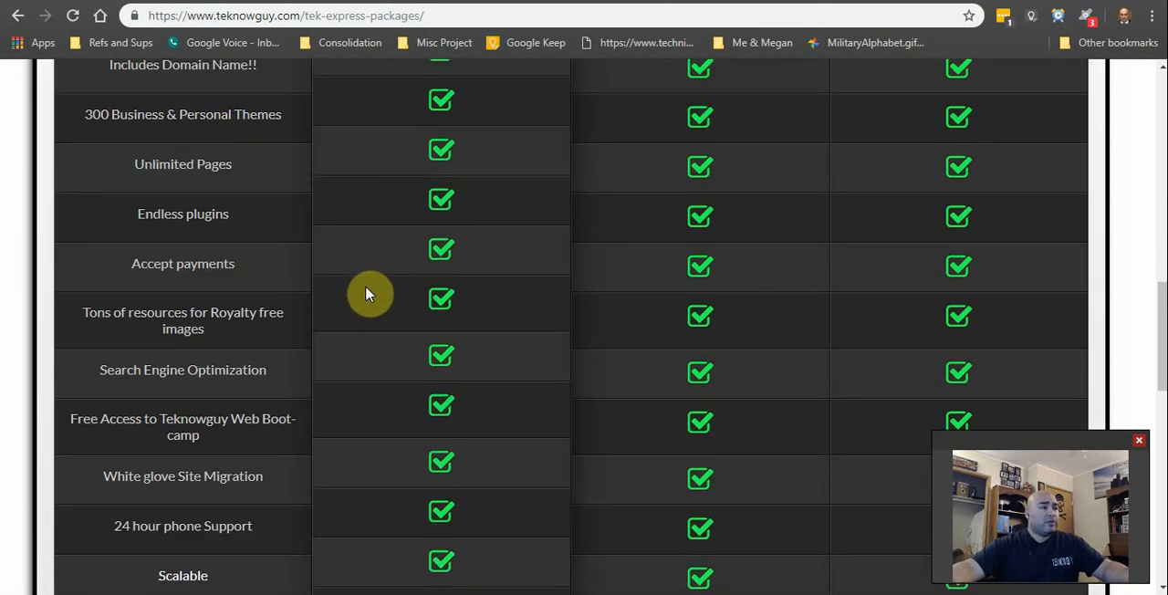
scroll(371, 295, up, 1)
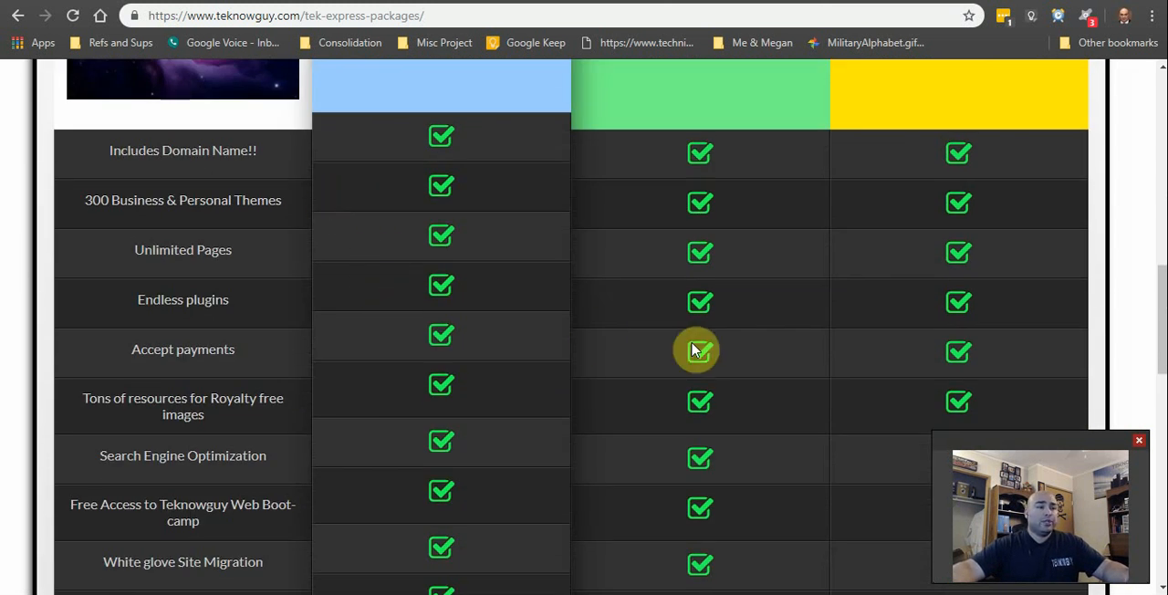
scroll(913, 383, up, 2)
scroll(756, 203, up, 2)
scroll(597, 444, down, 4)
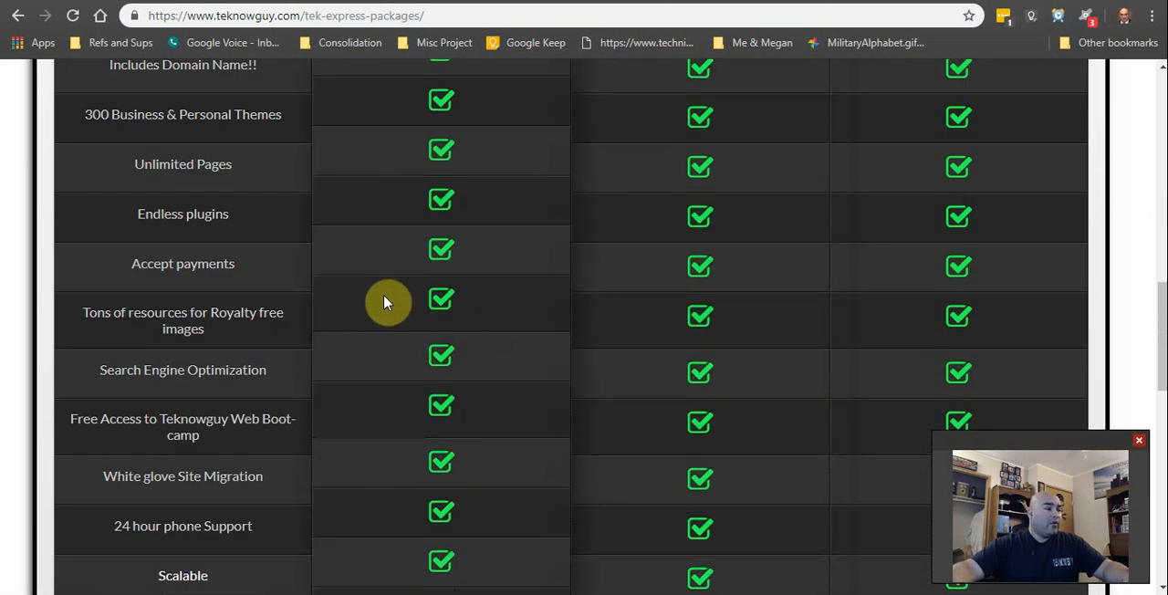
Step: Read the explanatory notes for payments, Search Engine Optimization, White glove Site Migration and 24 hour phone Support in the feature list
mouse_move(217, 222)
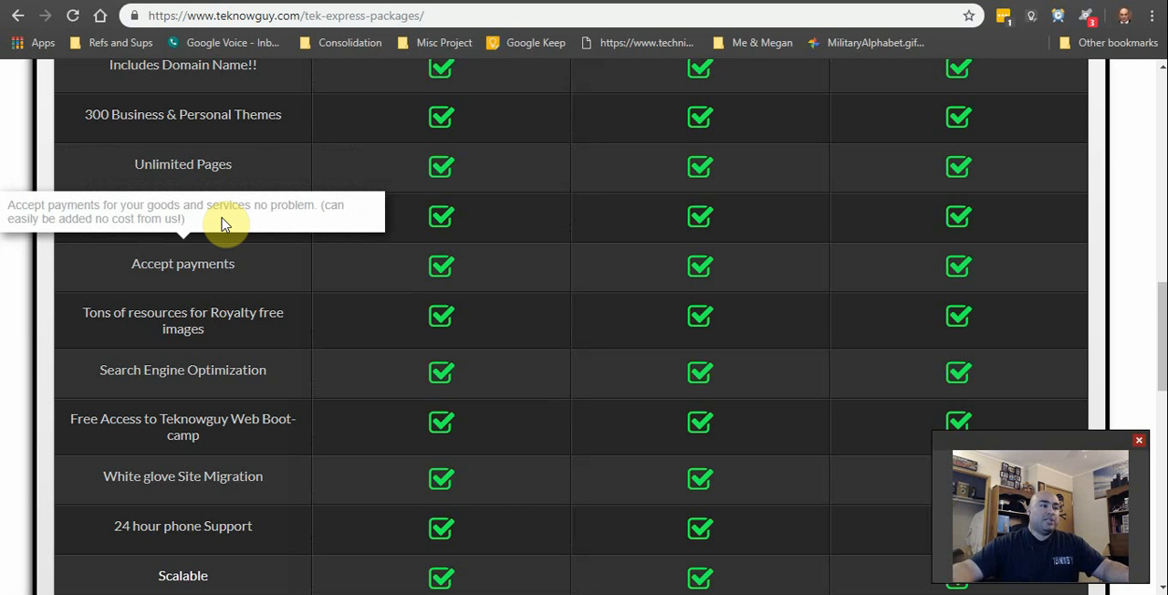
mouse_move(253, 390)
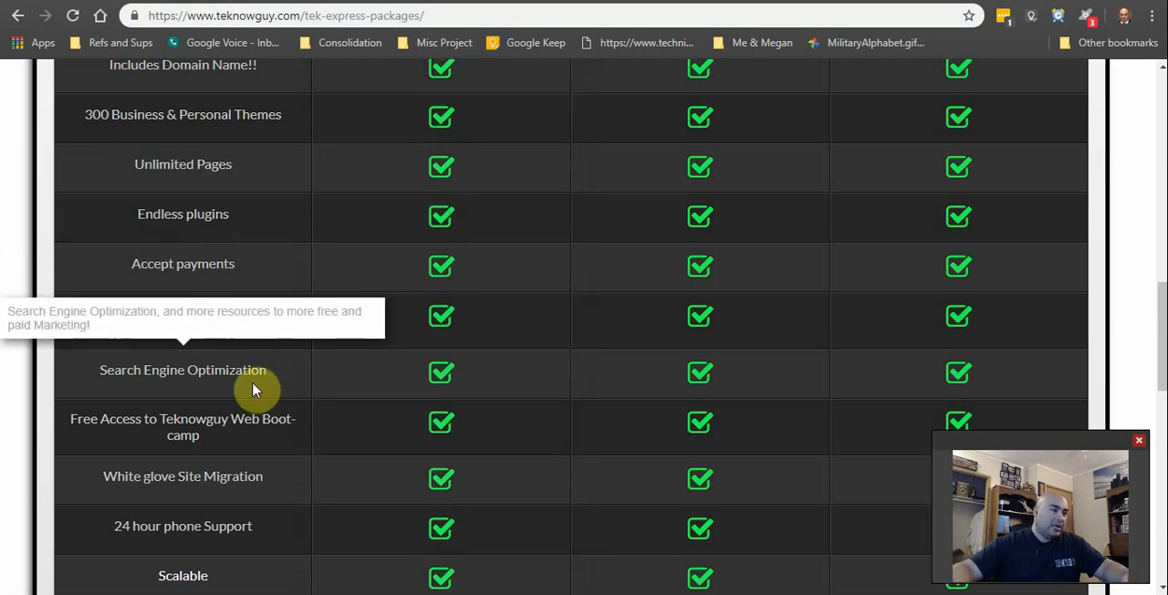
mouse_move(278, 491)
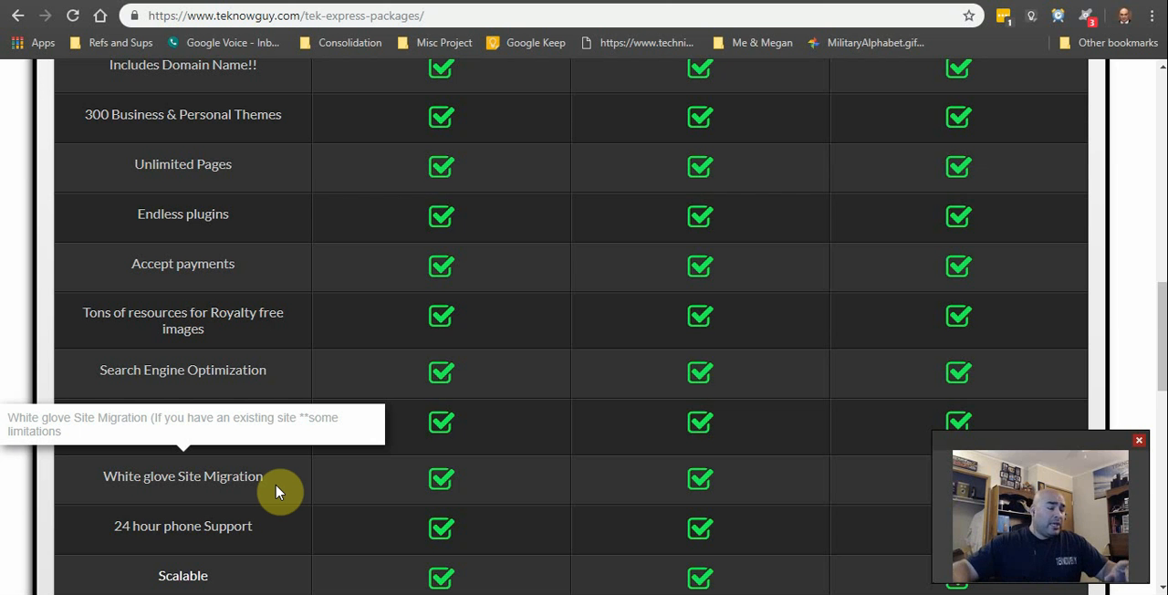
scroll(279, 497, down, 5)
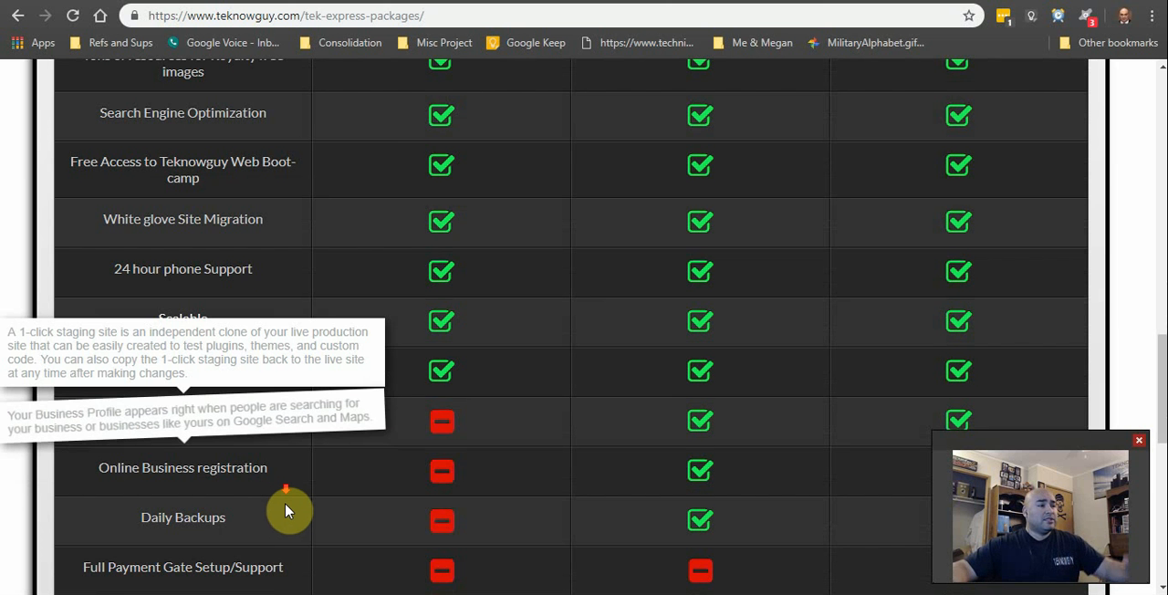
mouse_move(274, 287)
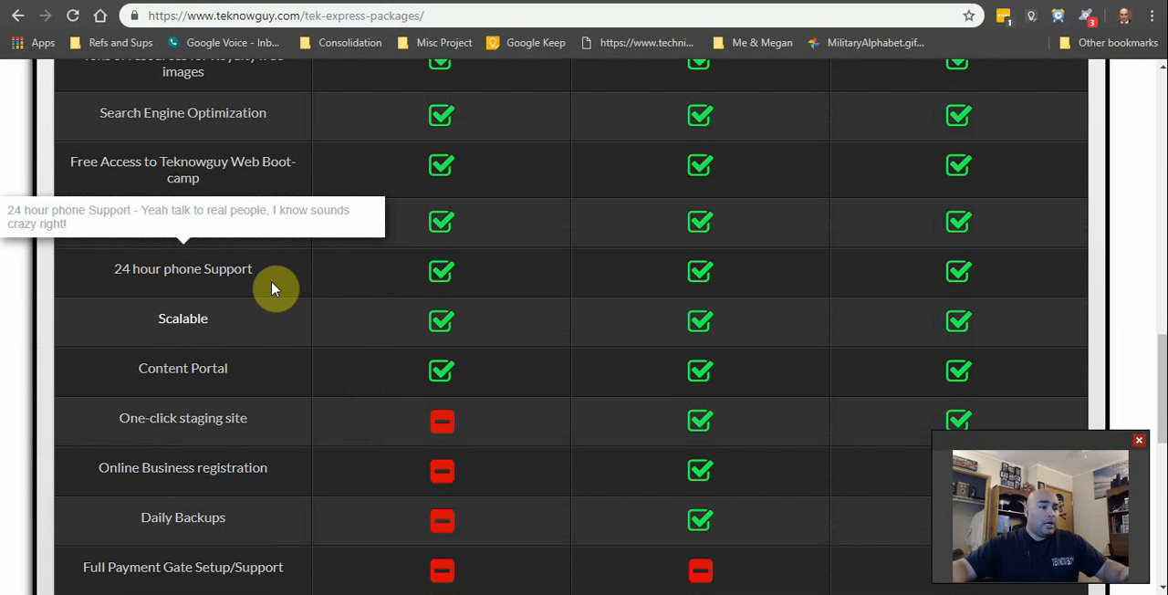
Step: Open the Express Lite sign-up page and review its included features, order form and domain name field
scroll(272, 288, down, 5)
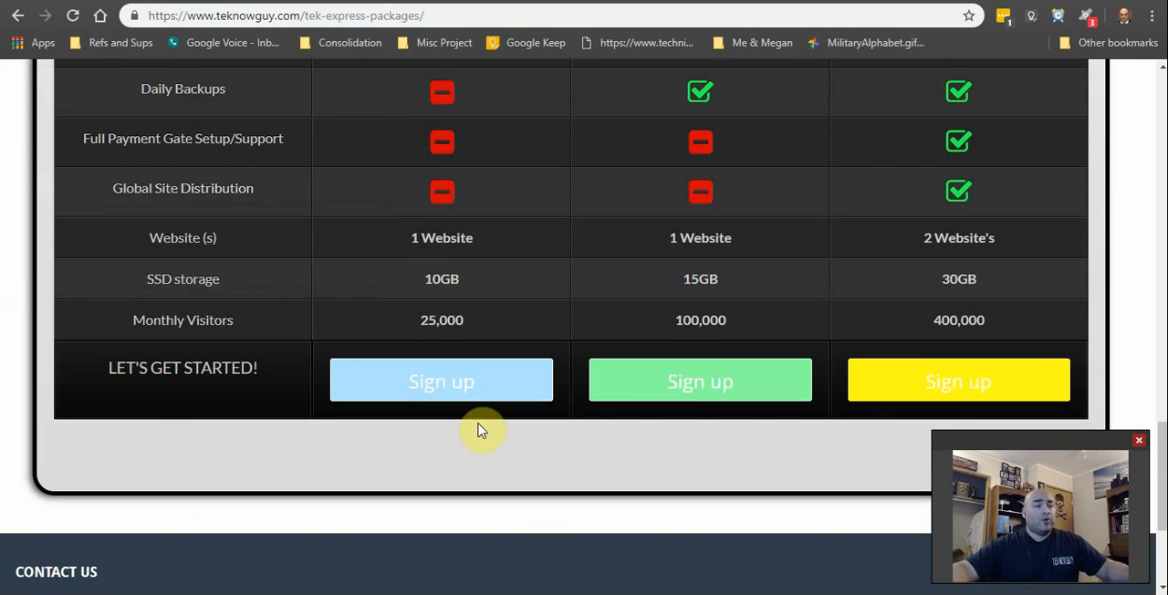
click(478, 376)
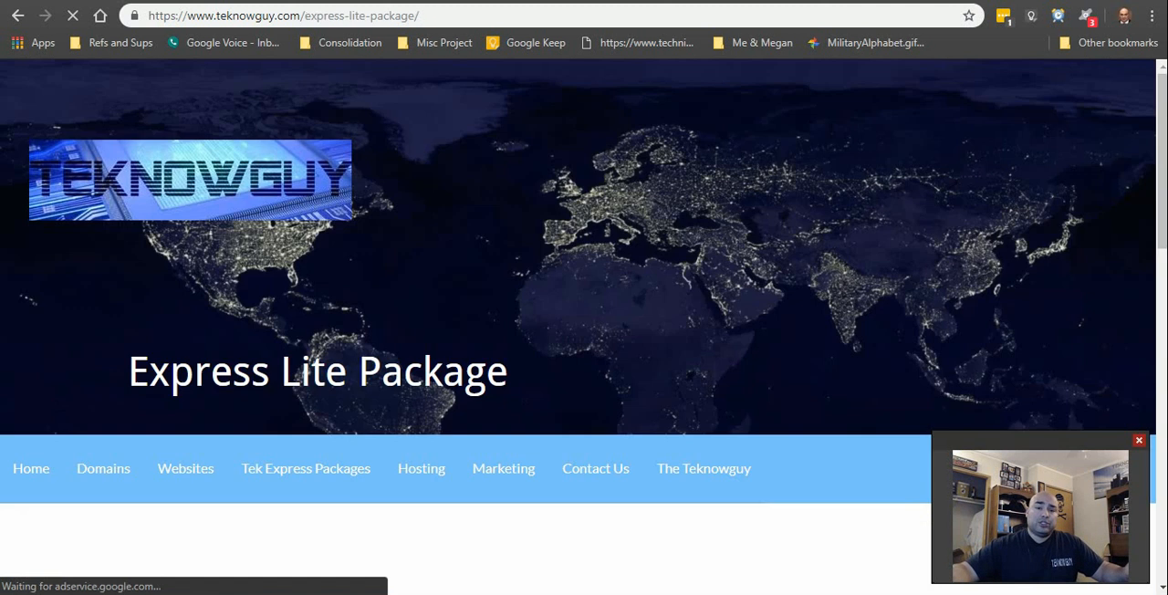
scroll(503, 396, down, 5)
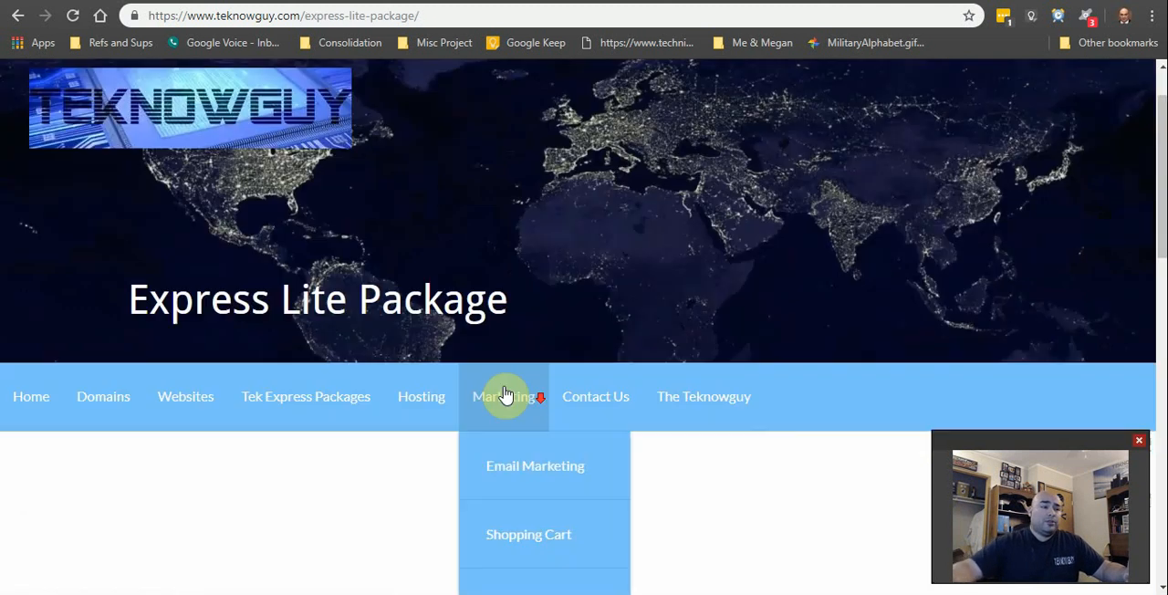
scroll(514, 396, down, 2)
scroll(487, 430, up, 1)
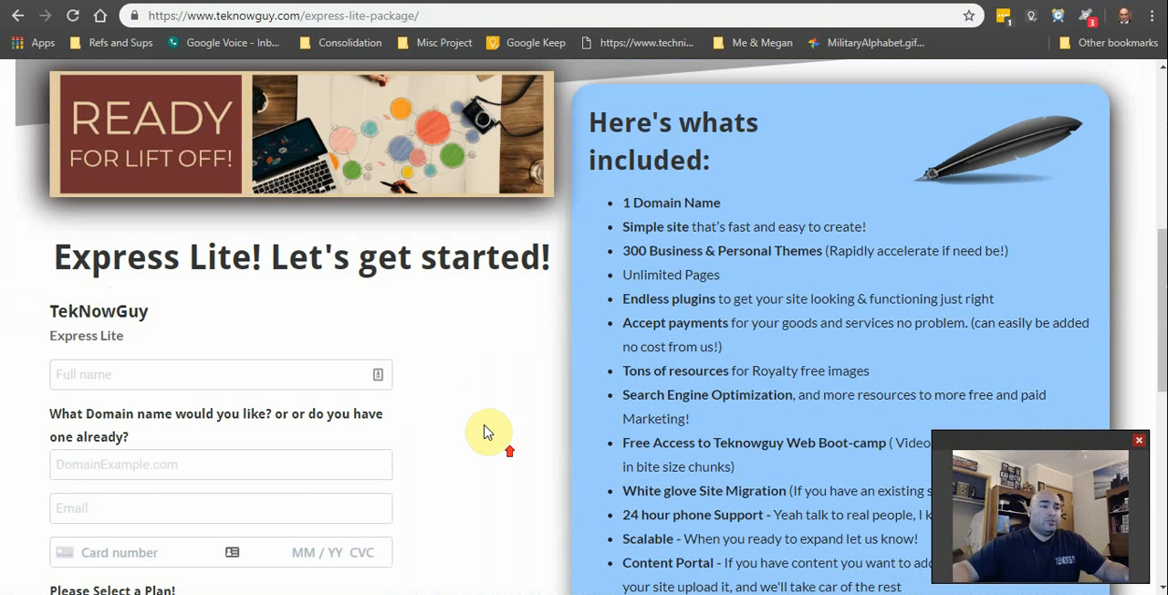
scroll(728, 347, down, 2)
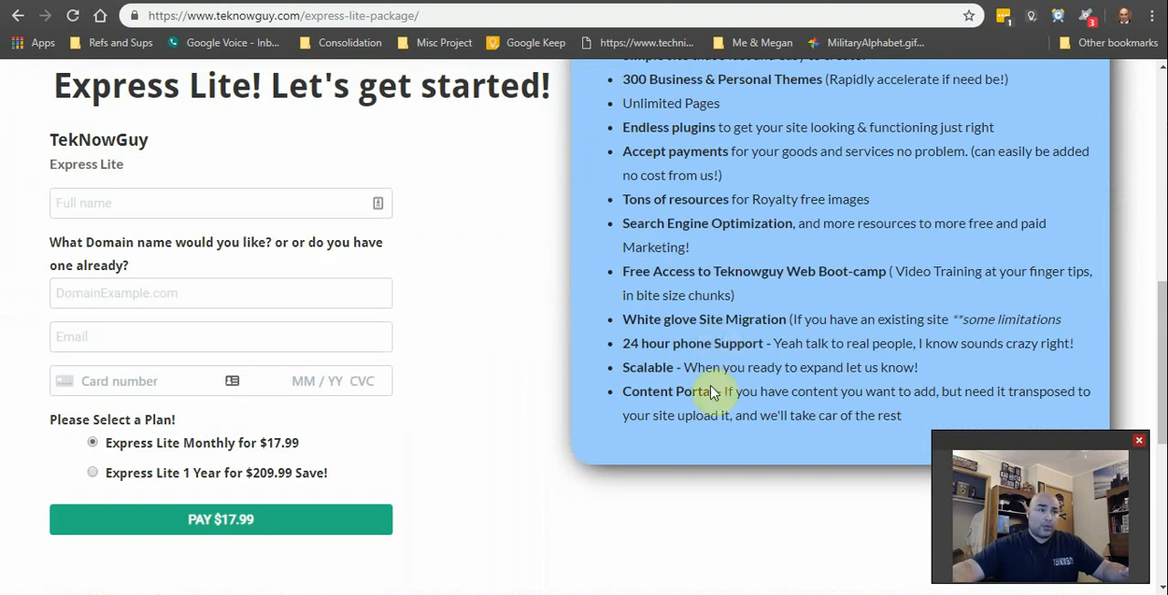
scroll(721, 383, up, 1)
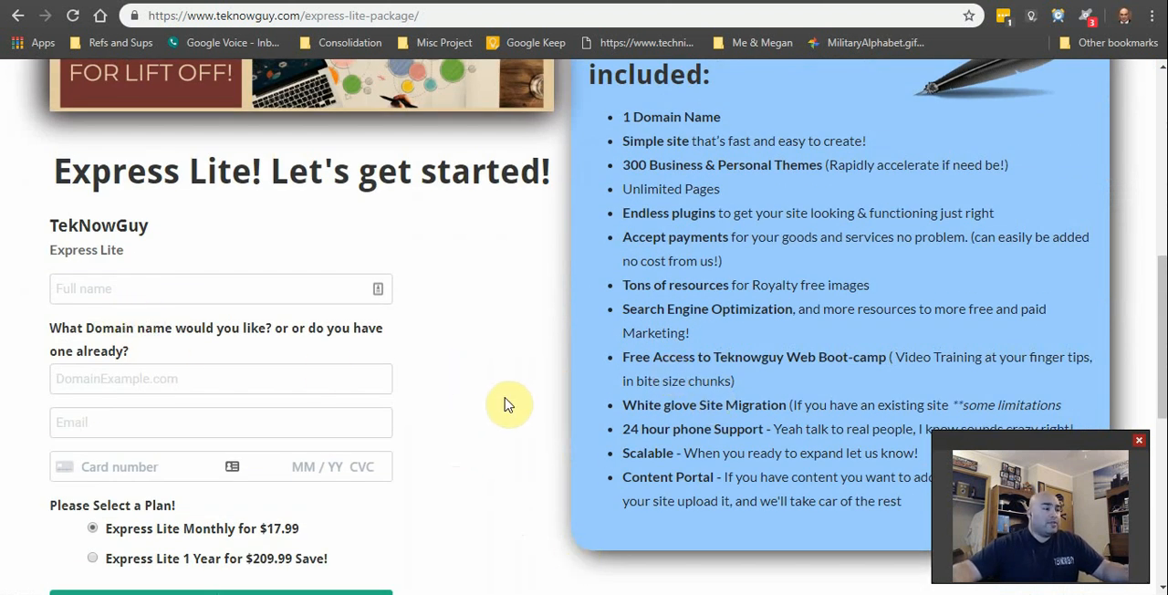
scroll(513, 399, down, 1)
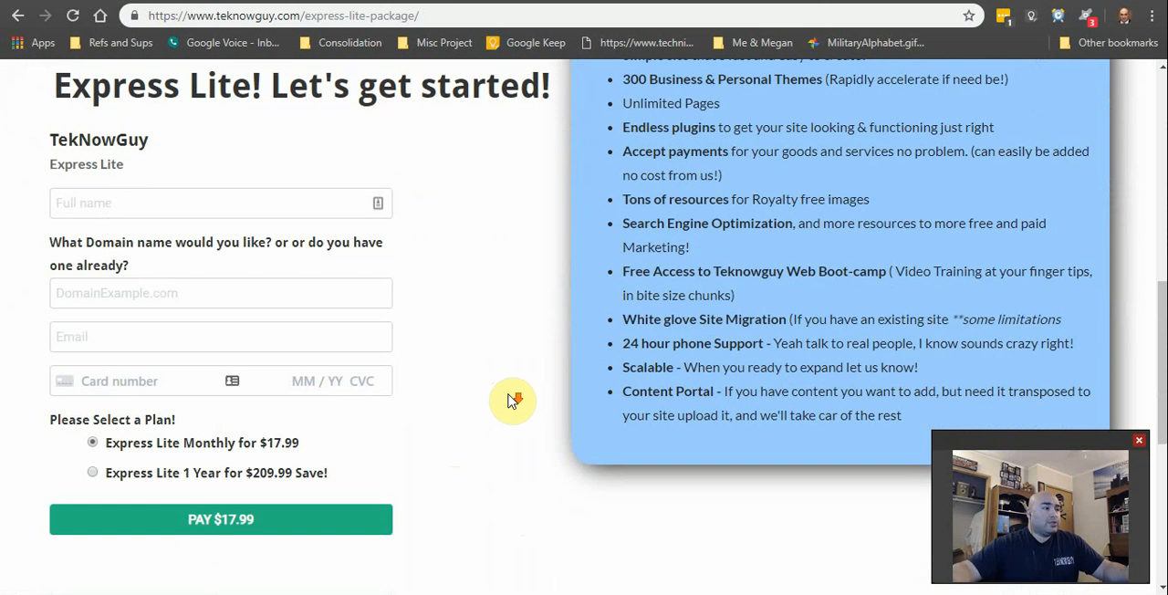
click(346, 300)
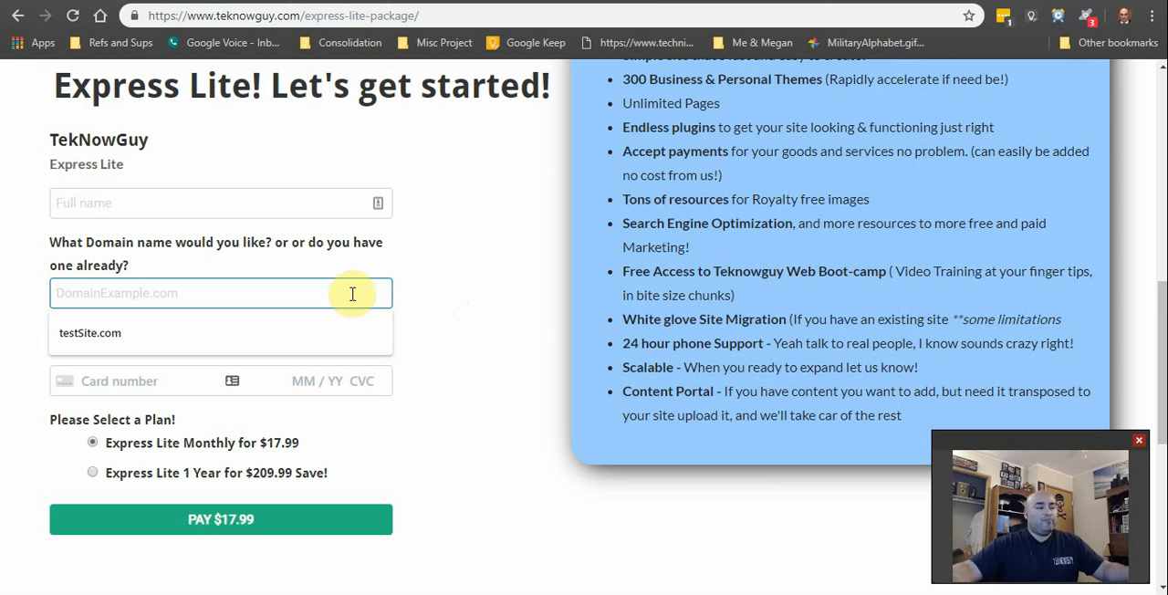
Step: Leave the Express Lite order form and return to the TekNowGuy home page
scroll(297, 104, up, 5)
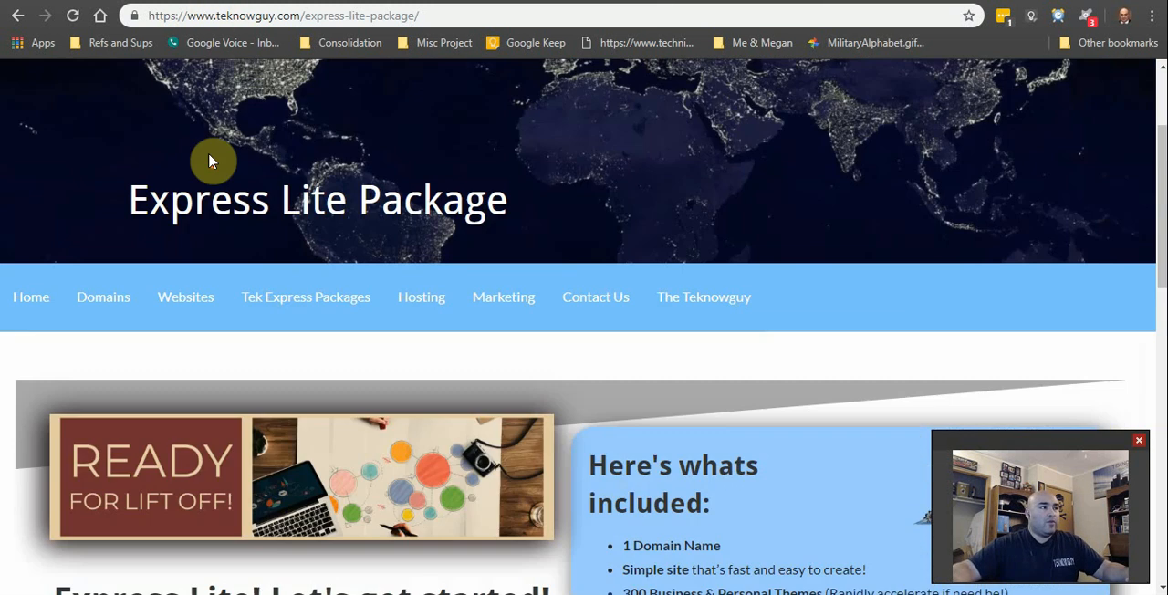
mouse_move(37, 511)
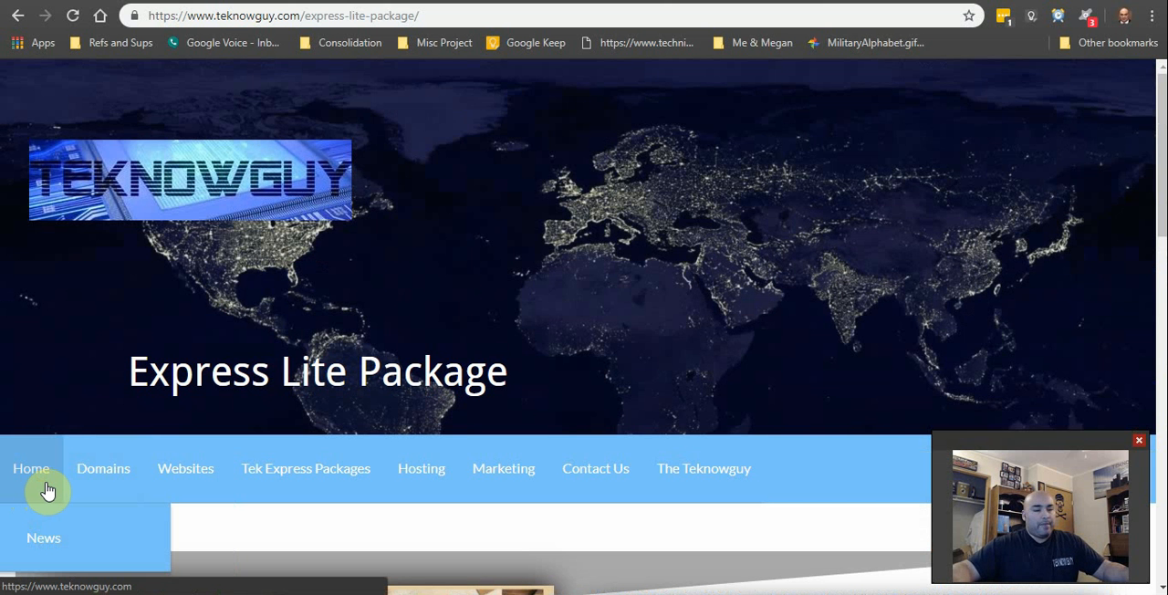
mouse_move(65, 497)
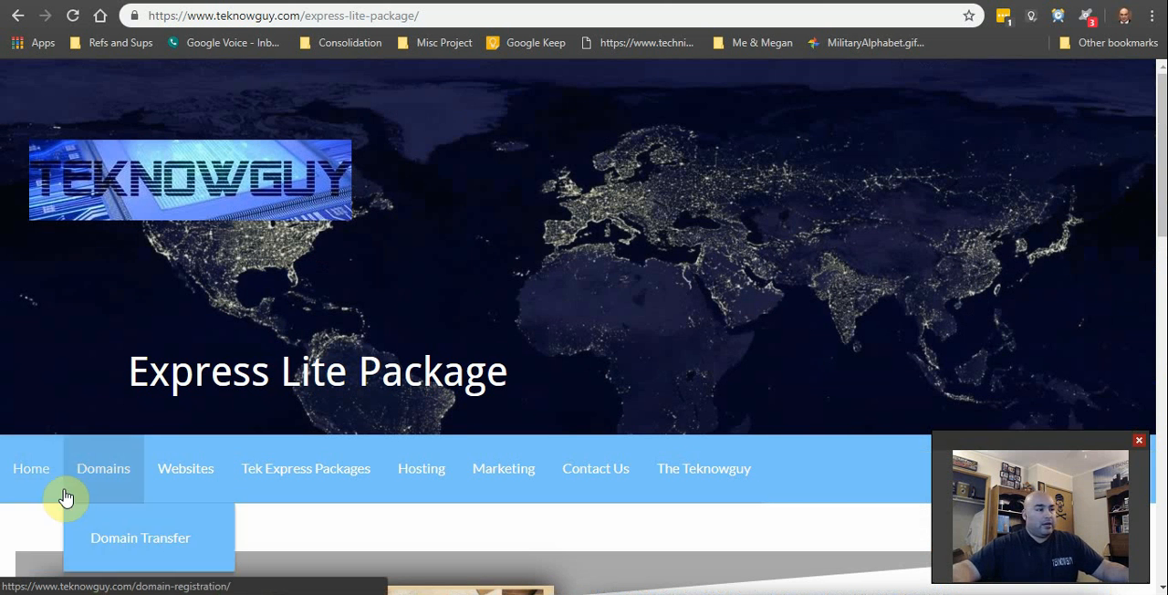
click(347, 475)
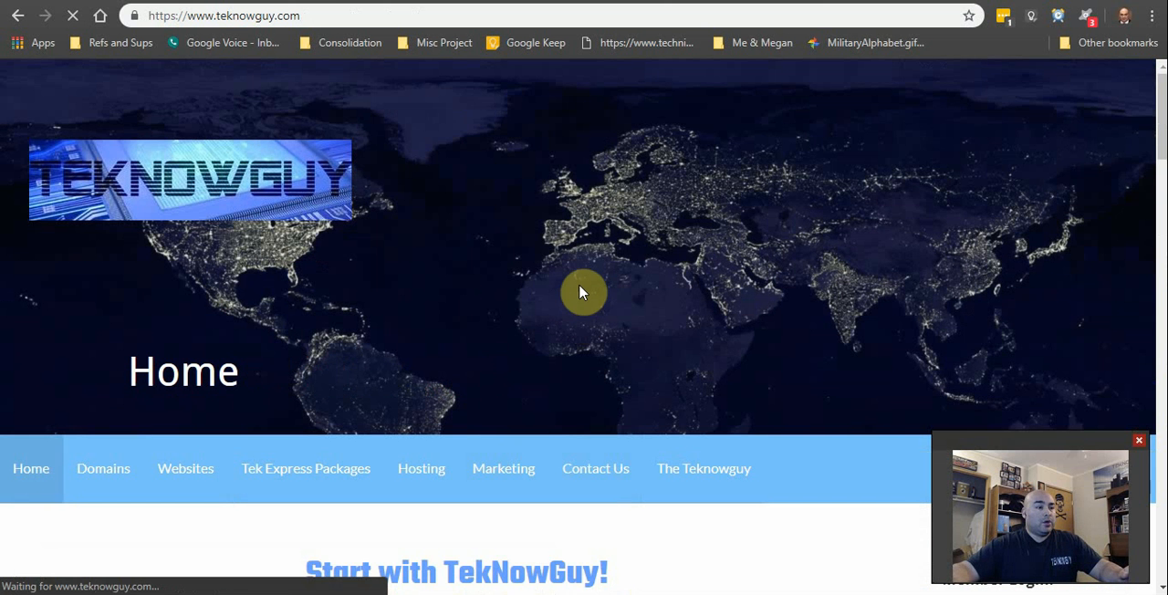
Step: Check whether the website name "testdomain" is available using the home page's domain search
scroll(580, 274, down, 2)
scroll(548, 255, down, 2)
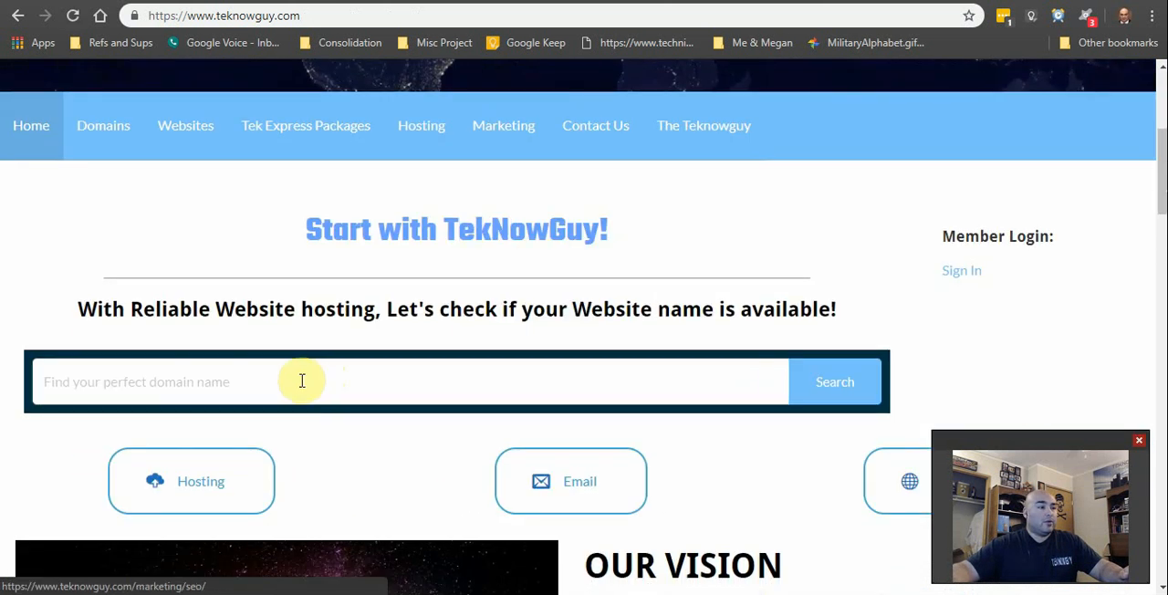
click(253, 395)
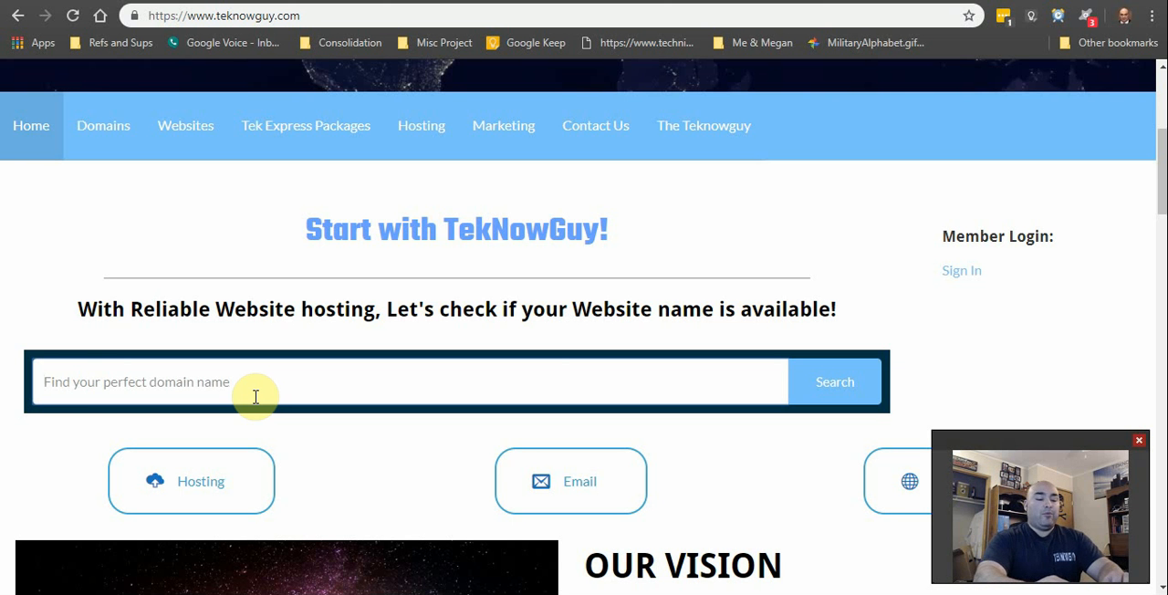
text(te)
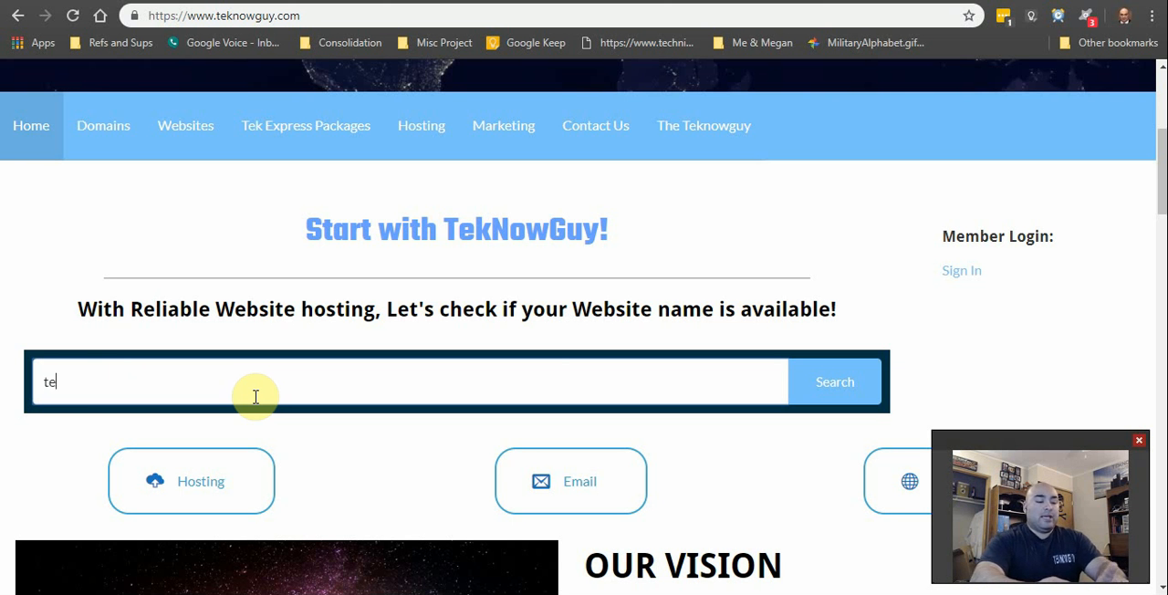
text(stdomain)
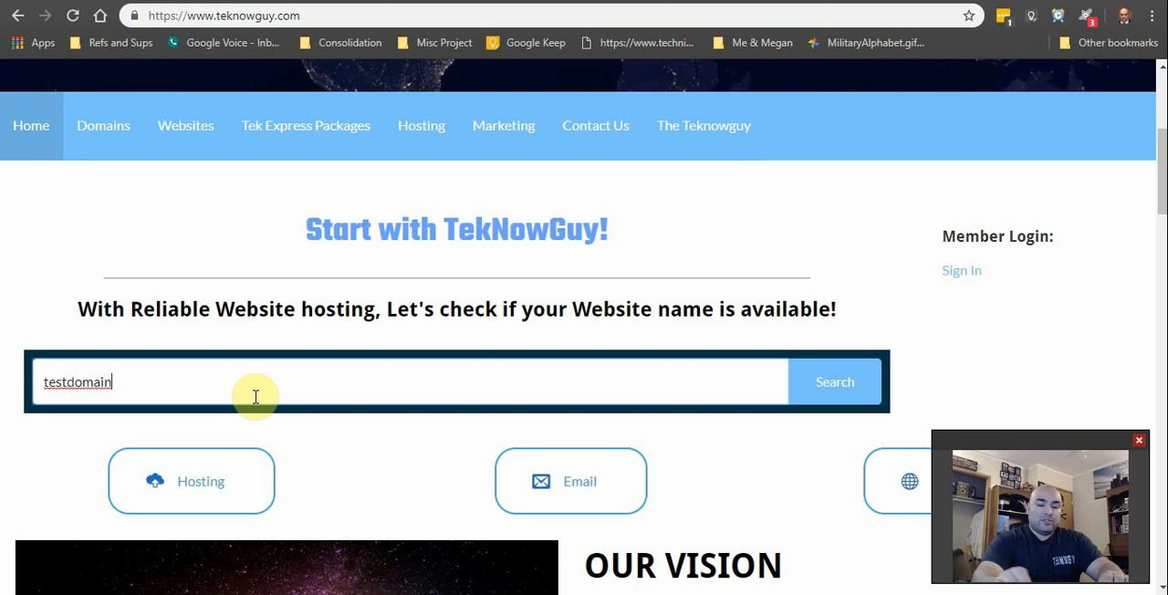
key(Return)
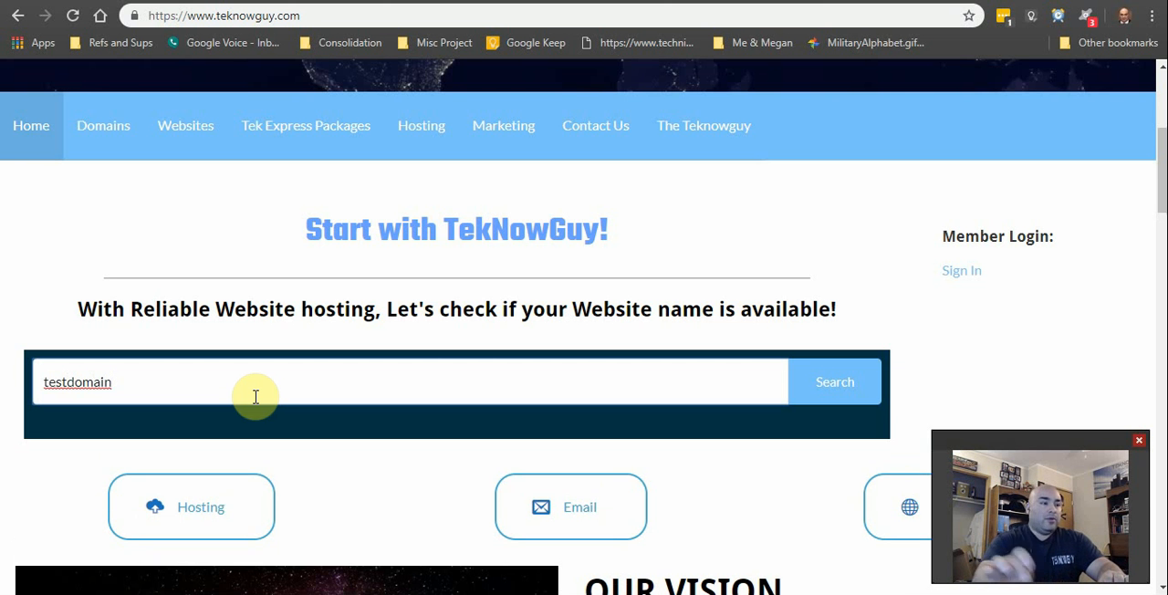
Step: Examine the availability result for testdomain and the alternative domain names with their prices
scroll(378, 269, down, 2)
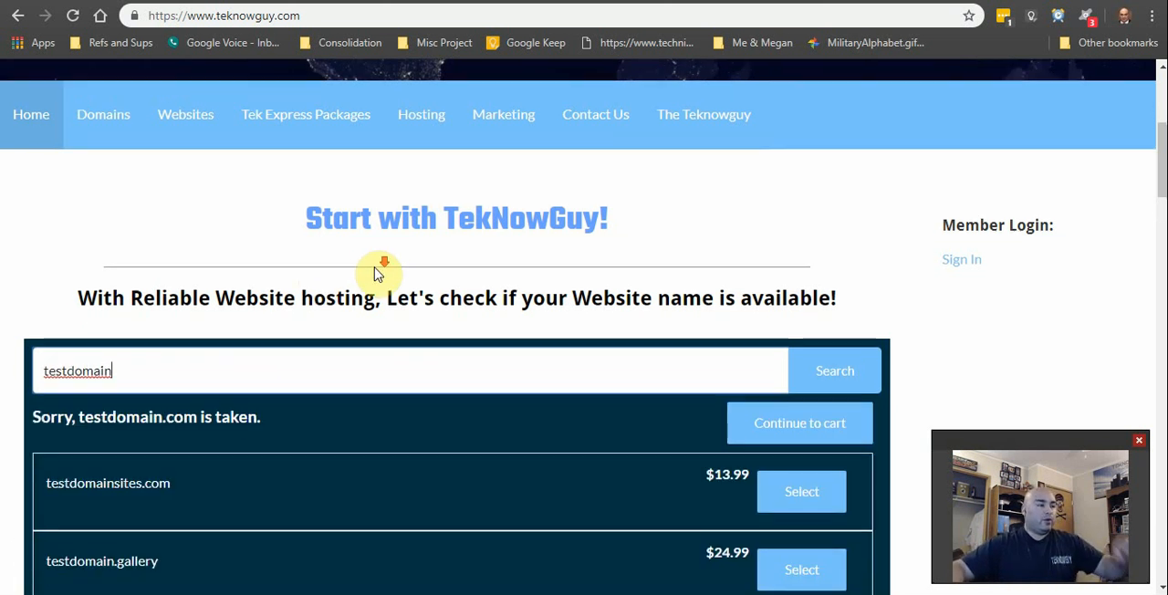
scroll(751, 334, down, 2)
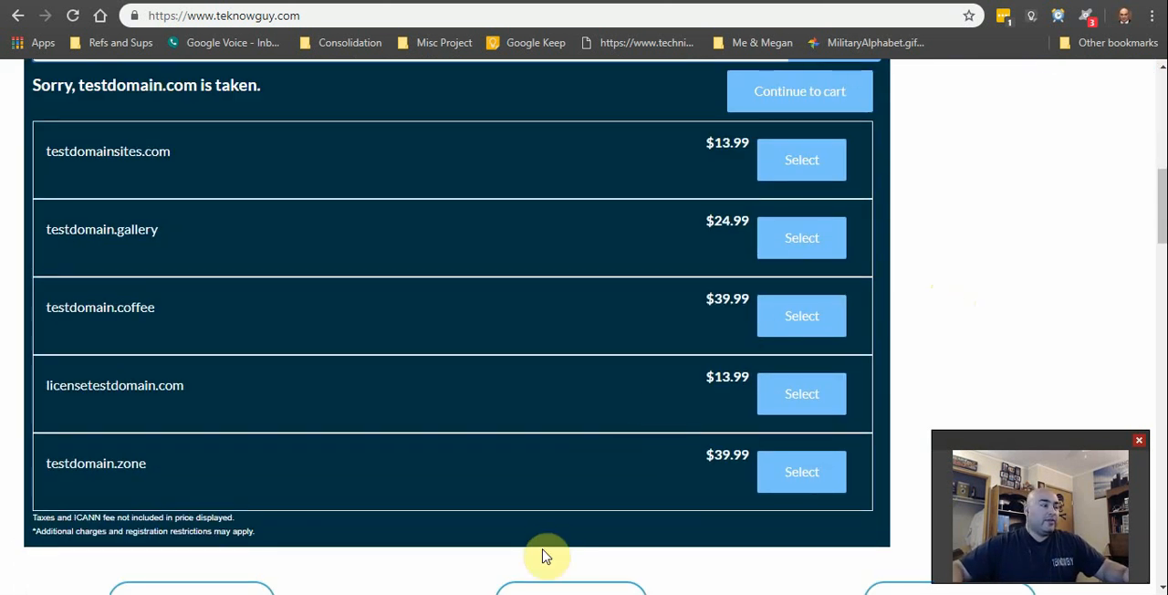
scroll(388, 421, up, 1)
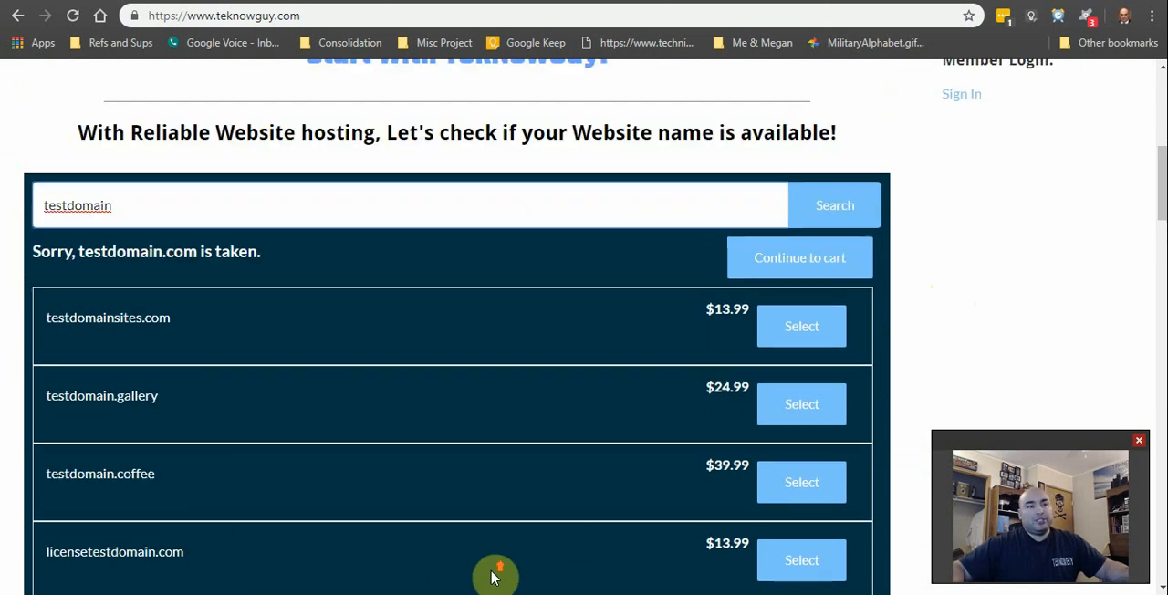
scroll(496, 574, up, 1)
scroll(469, 538, down, 1)
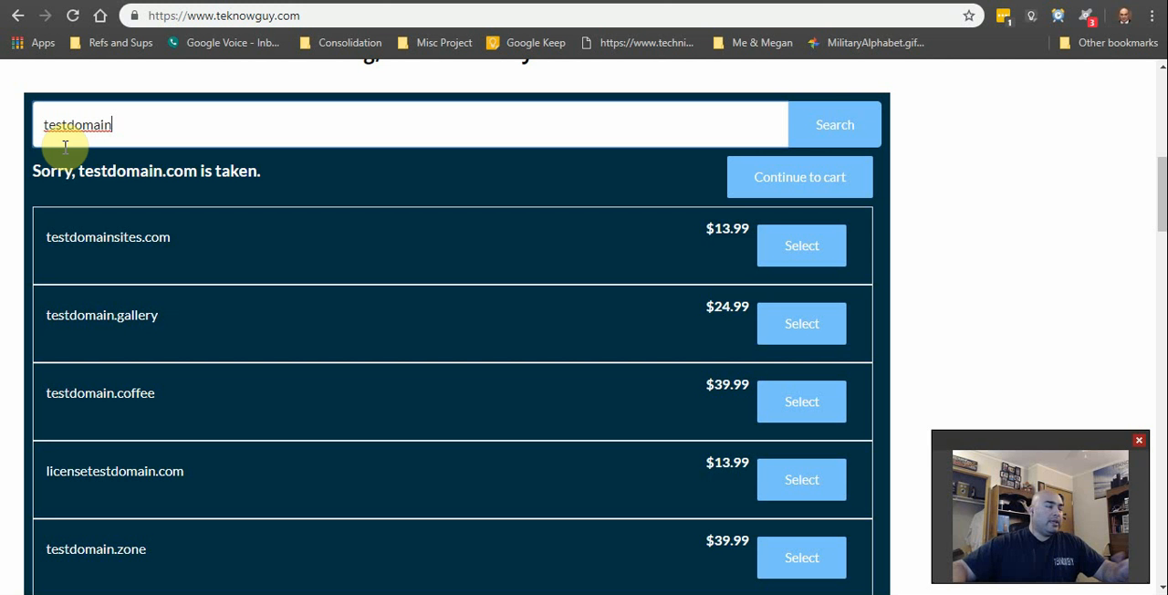
scroll(404, 465, down, 2)
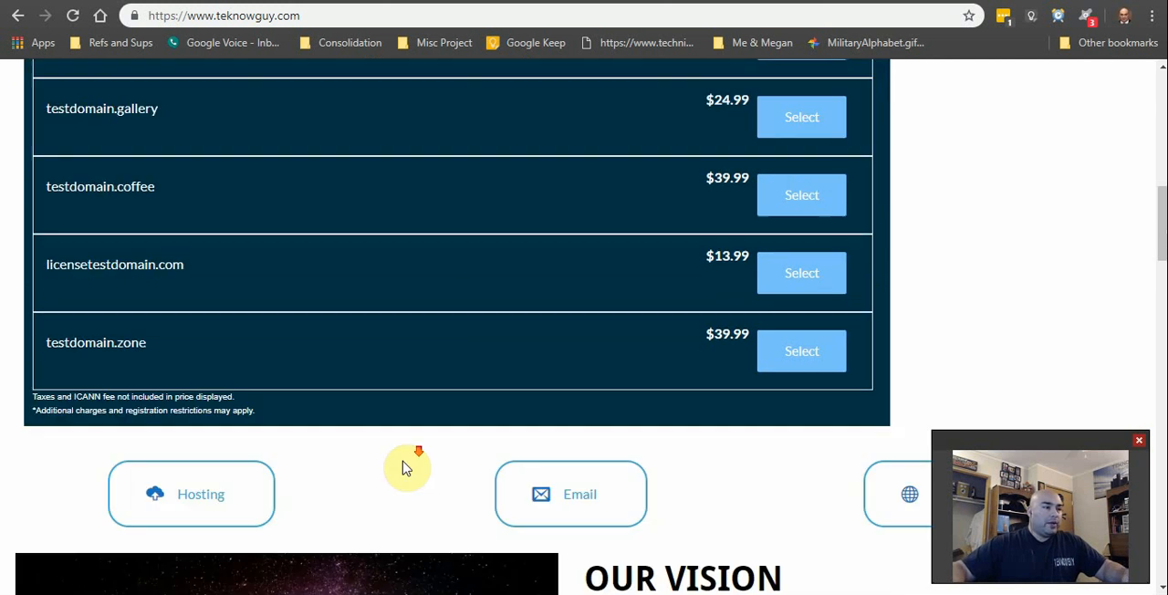
Step: Review the testdomain search results once more, comparing the suggested alternative domain names and their prices
scroll(405, 484, up, 4)
scroll(608, 425, up, 4)
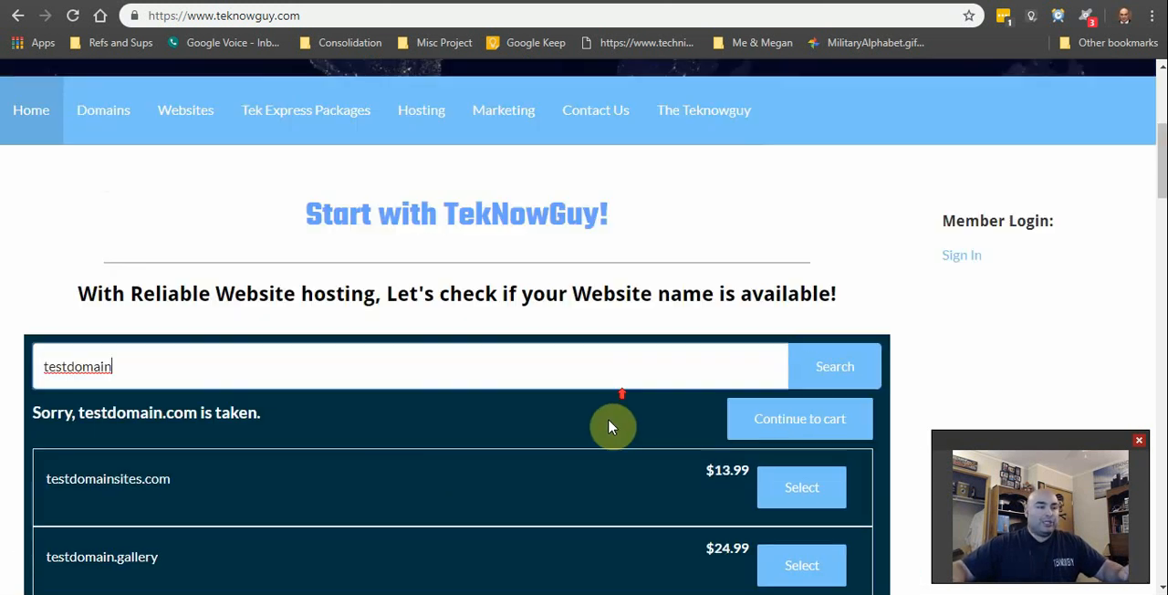
scroll(590, 469, down, 4)
scroll(604, 444, up, 2)
scroll(738, 448, down, 4)
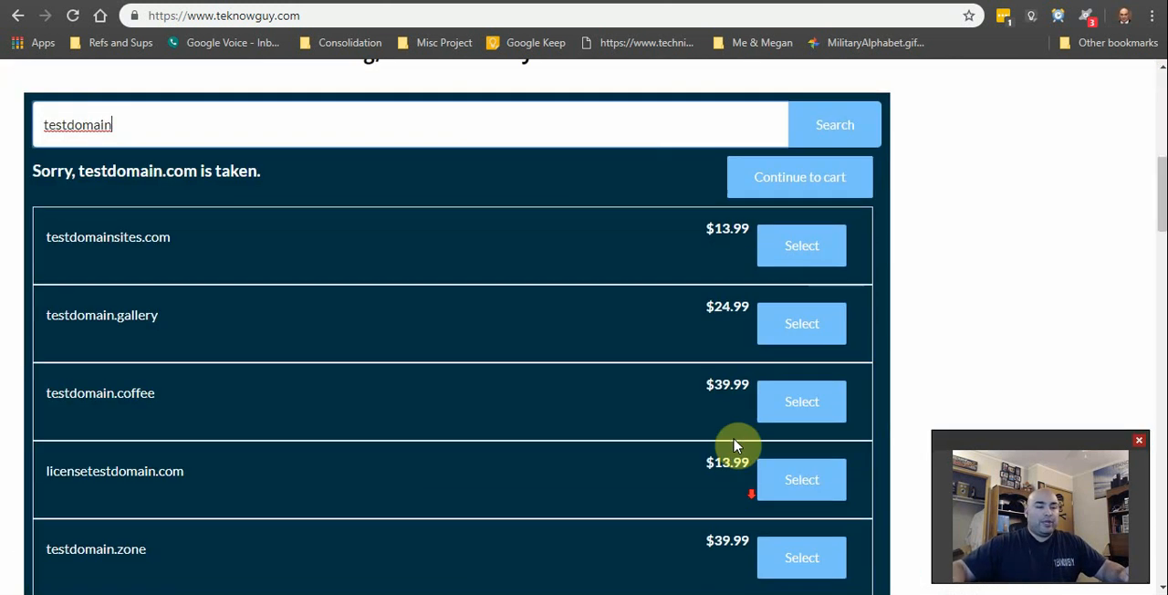
scroll(212, 454, up, 3)
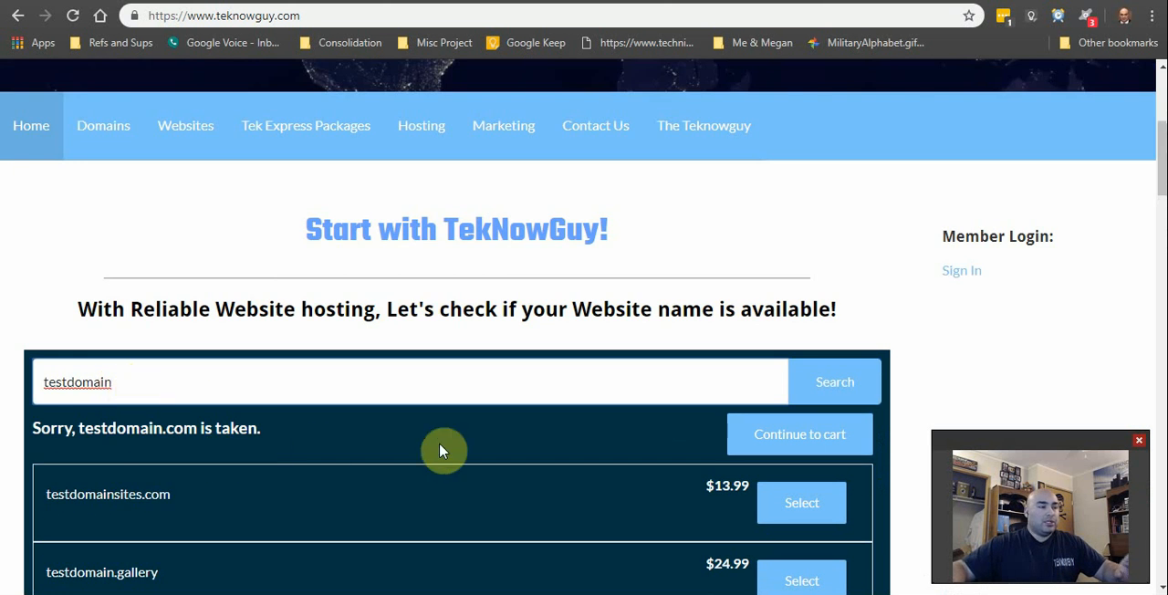
scroll(441, 449, down, 2)
scroll(441, 513, up, 3)
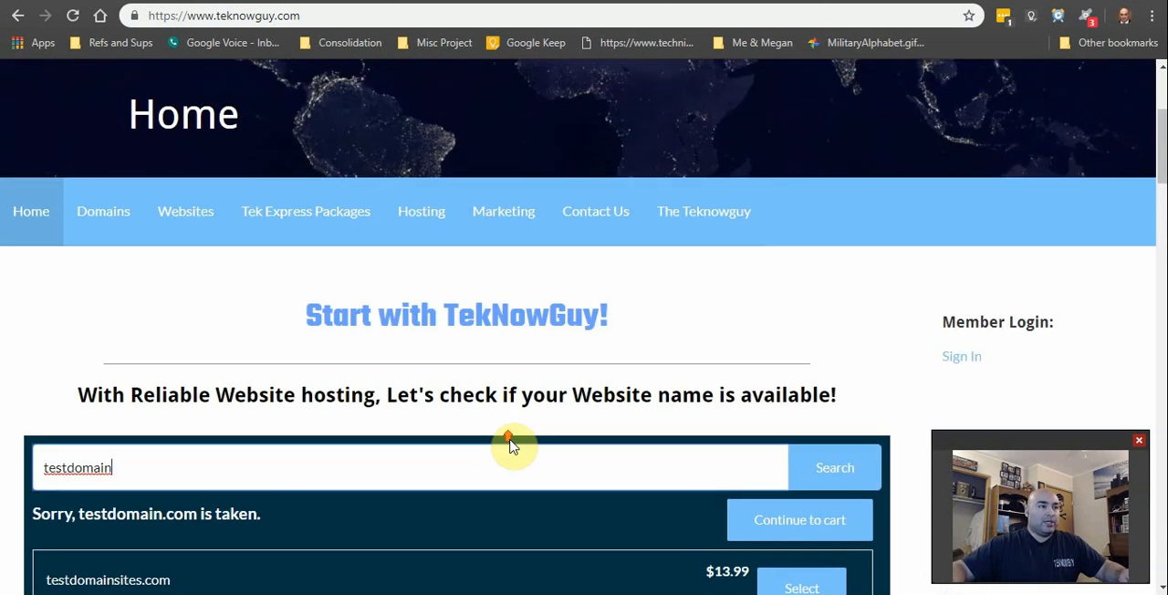
Step: Open the Tek Express Packages page and go to the sign-up for the Express Lite package
click(342, 219)
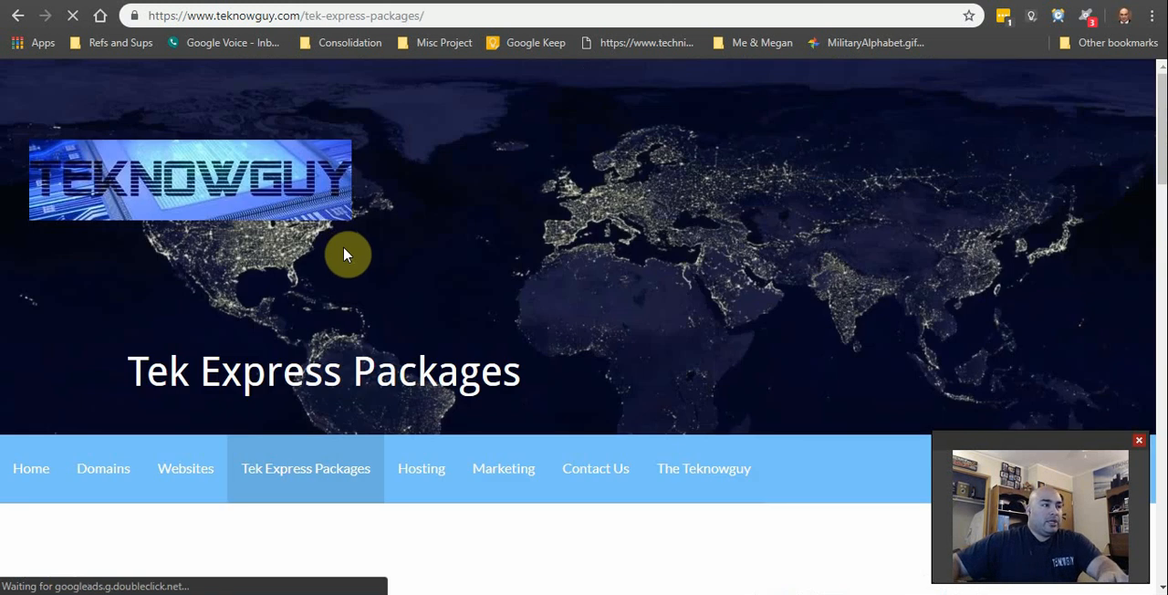
scroll(356, 326, down, 5)
scroll(357, 327, down, 3)
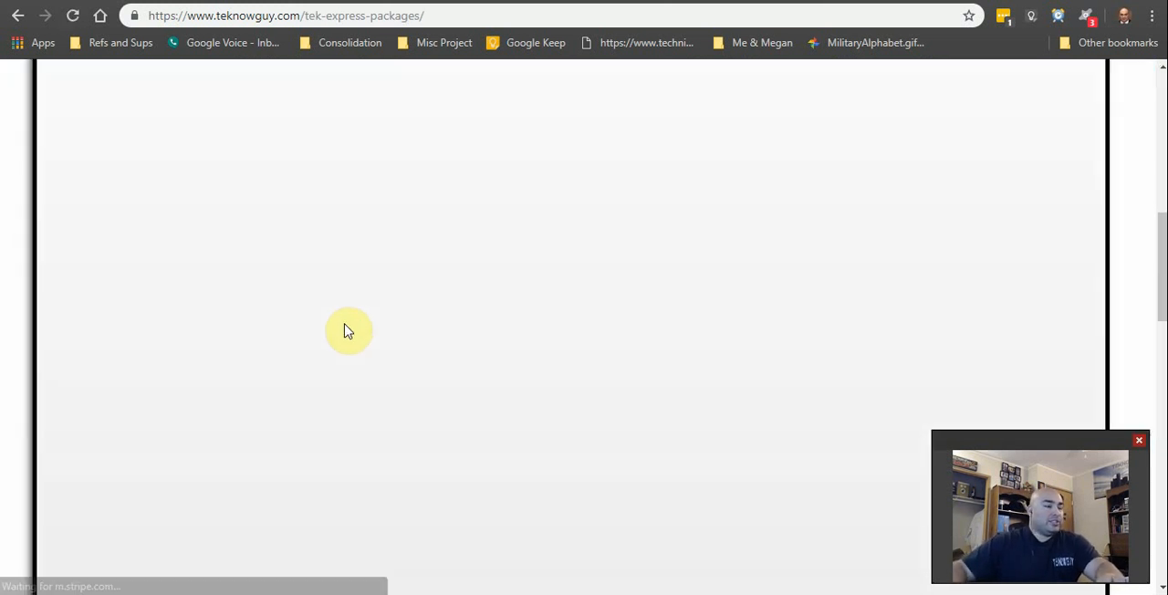
scroll(438, 328, down, 6)
scroll(433, 333, down, 5)
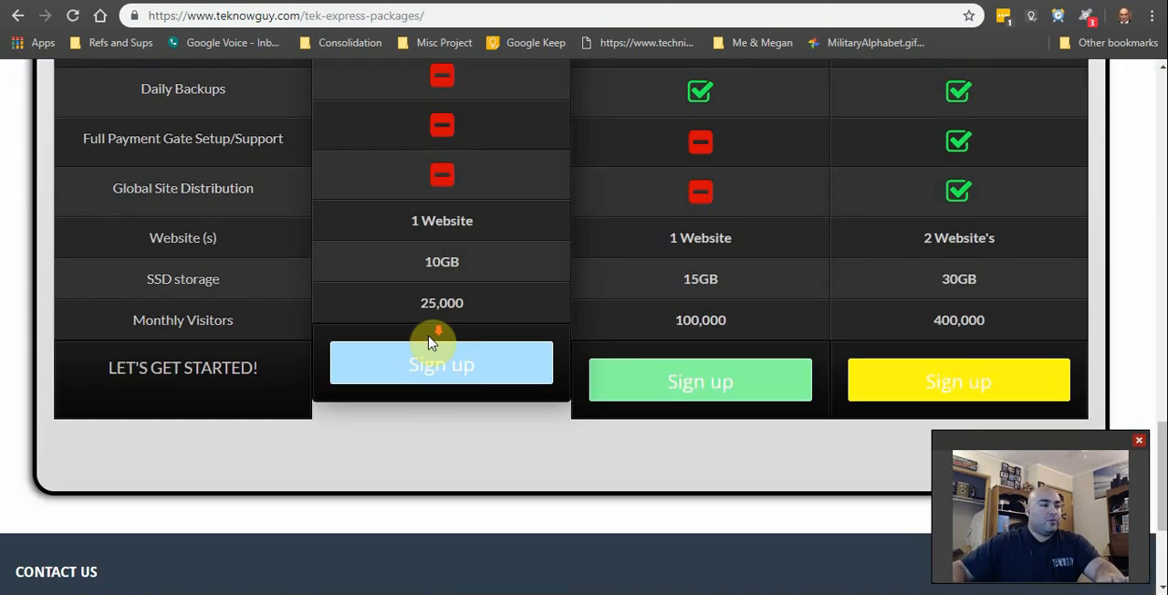
click(456, 376)
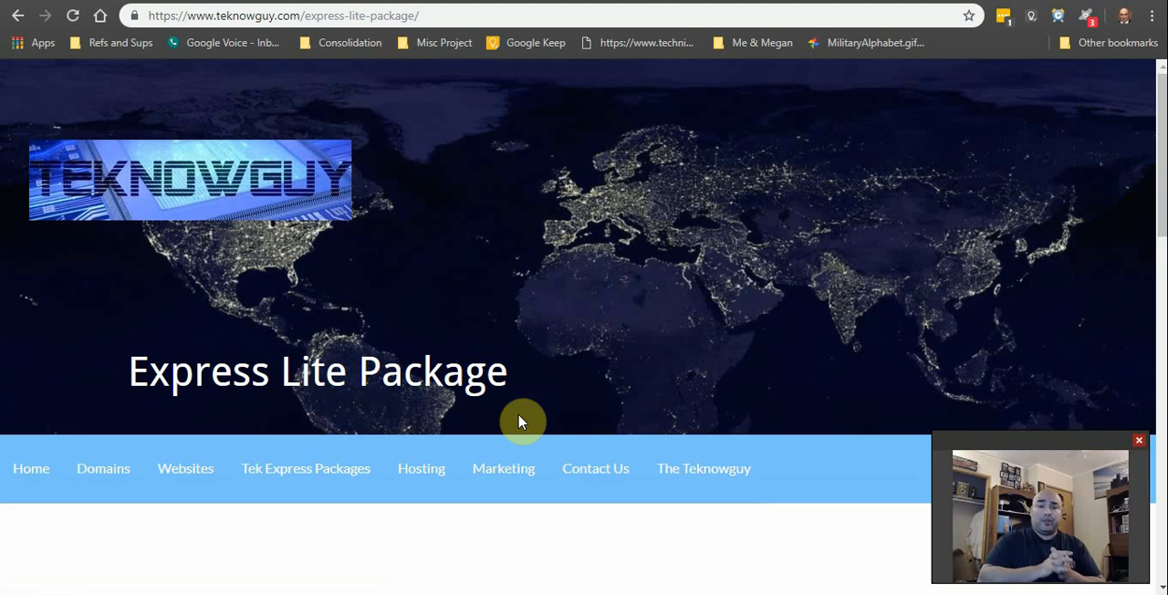
Step: Examine the Express Lite package's included features, order form fields and monthly and yearly plan options
scroll(334, 295, down, 6)
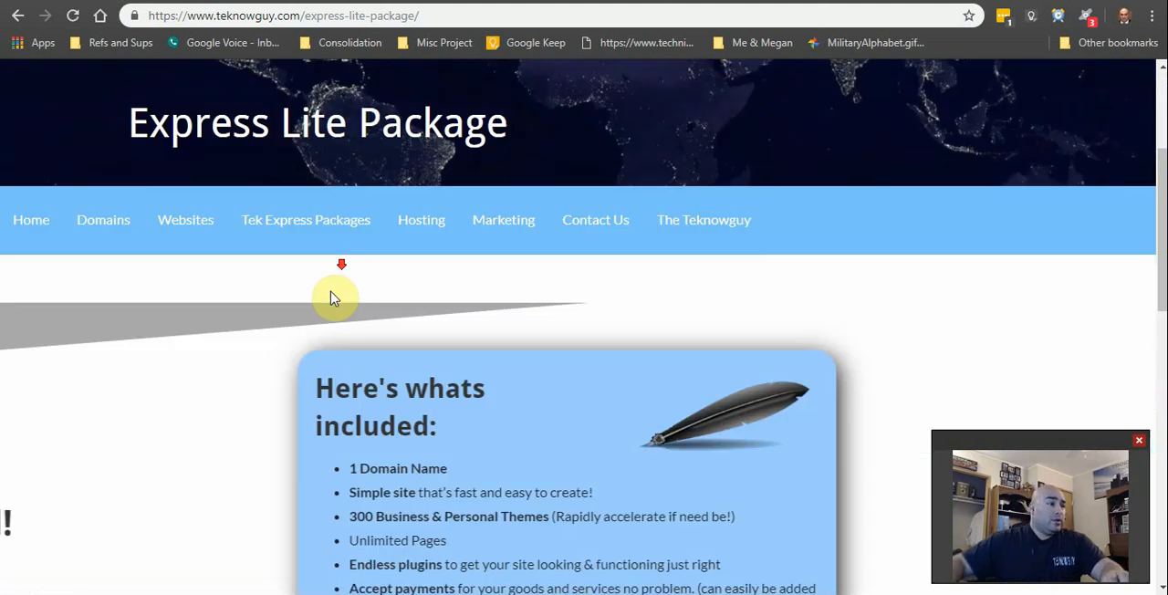
scroll(538, 320, down, 2)
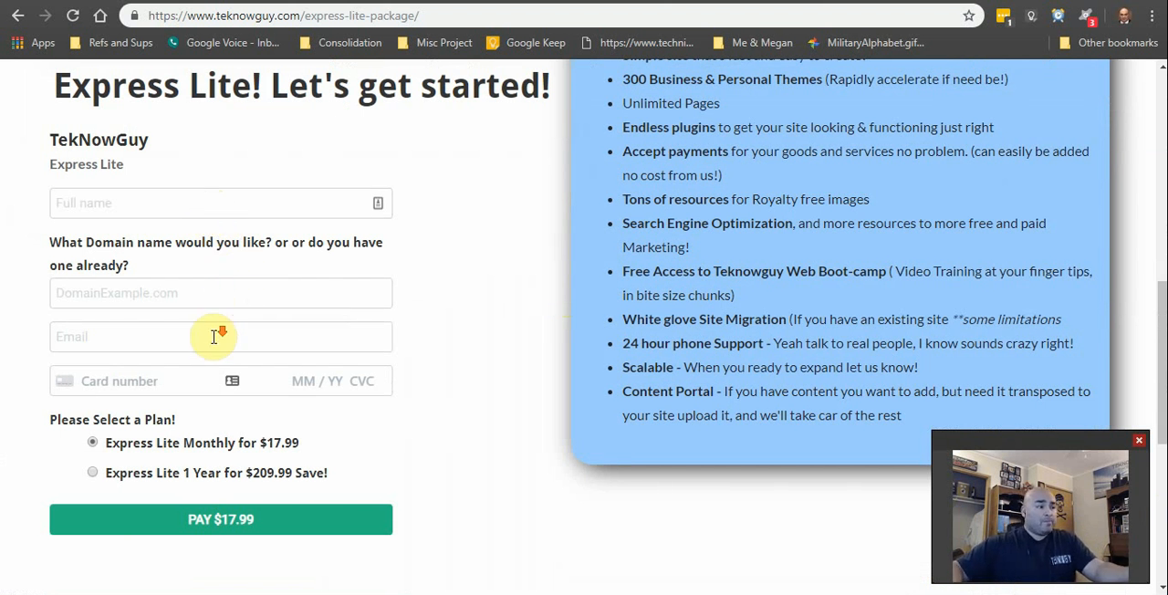
scroll(219, 334, down, 1)
scroll(202, 301, down, 1)
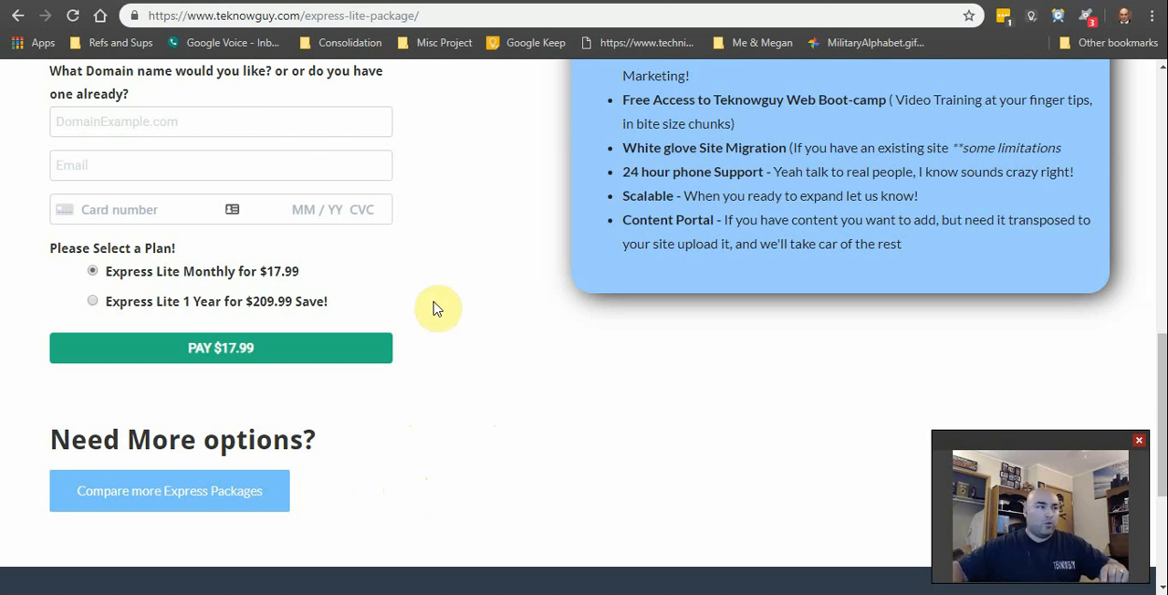
Step: Switch to the WordPress setup page, start the Quick Start Wizard and set the website's industry to Real Estate
click(131, 0)
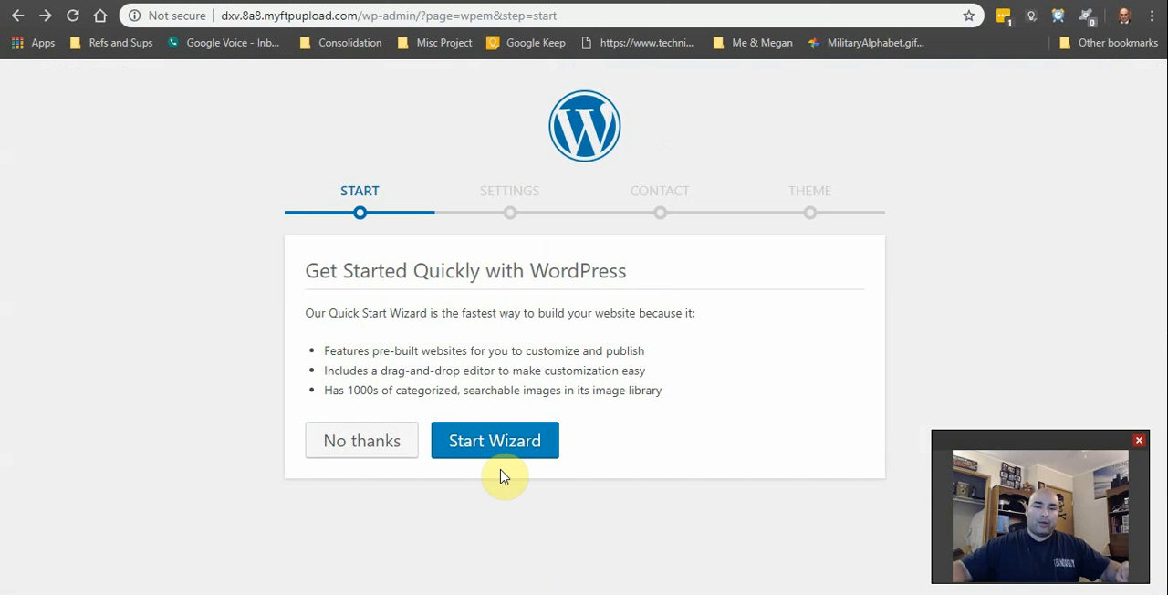
click(486, 441)
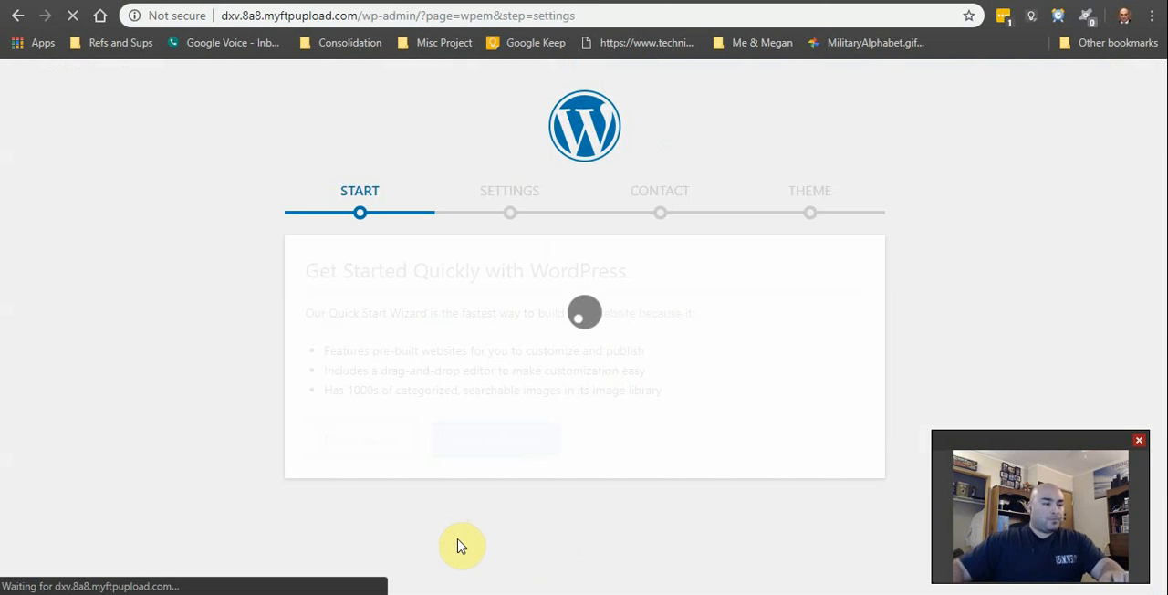
scroll(456, 365, down, 2)
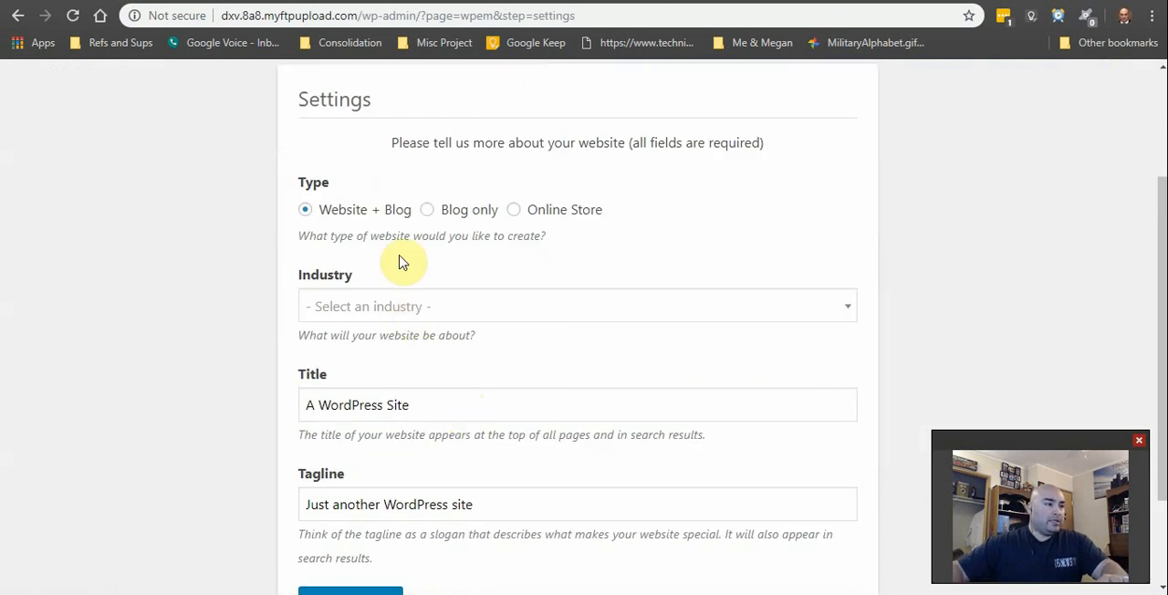
click(488, 306)
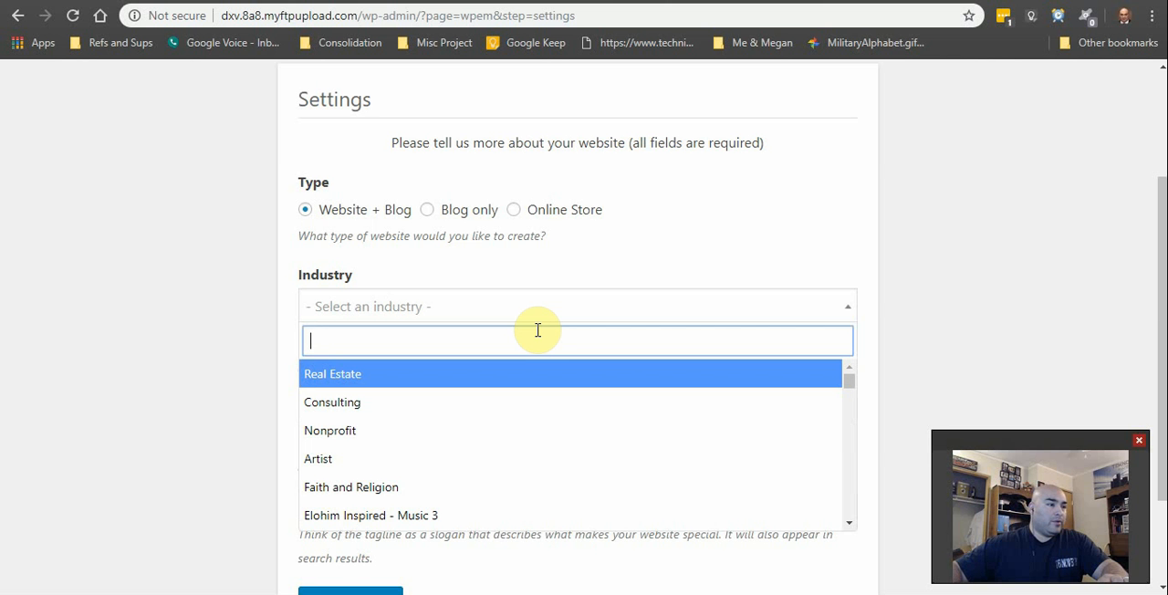
text(real)
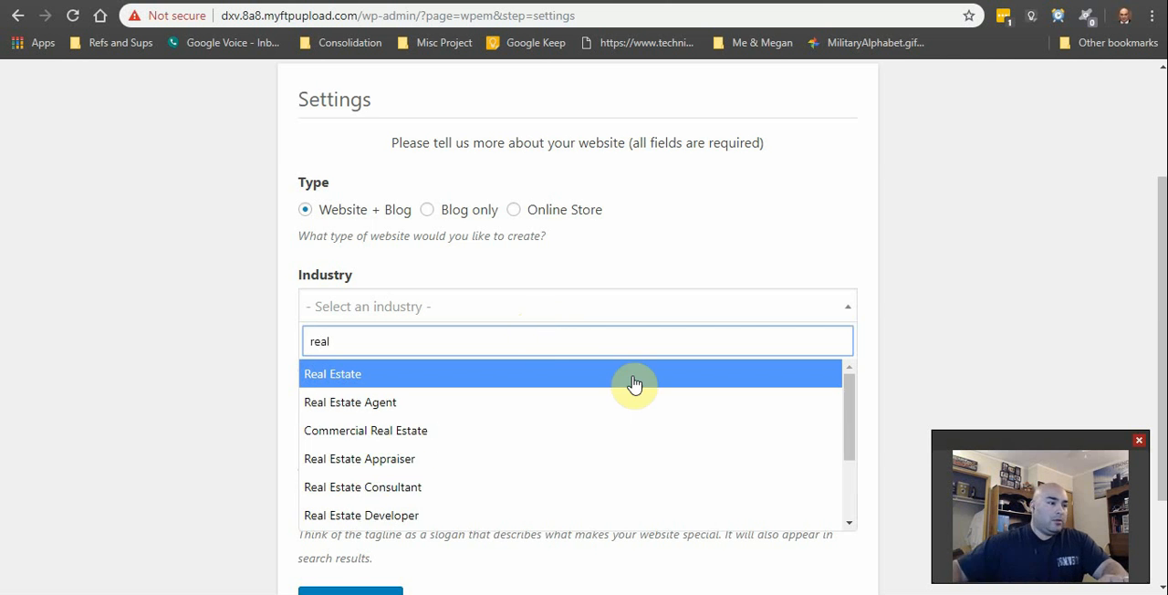
click(424, 368)
Step: Replace the default website title with "Stick it to the man"
scroll(463, 399, down, 1)
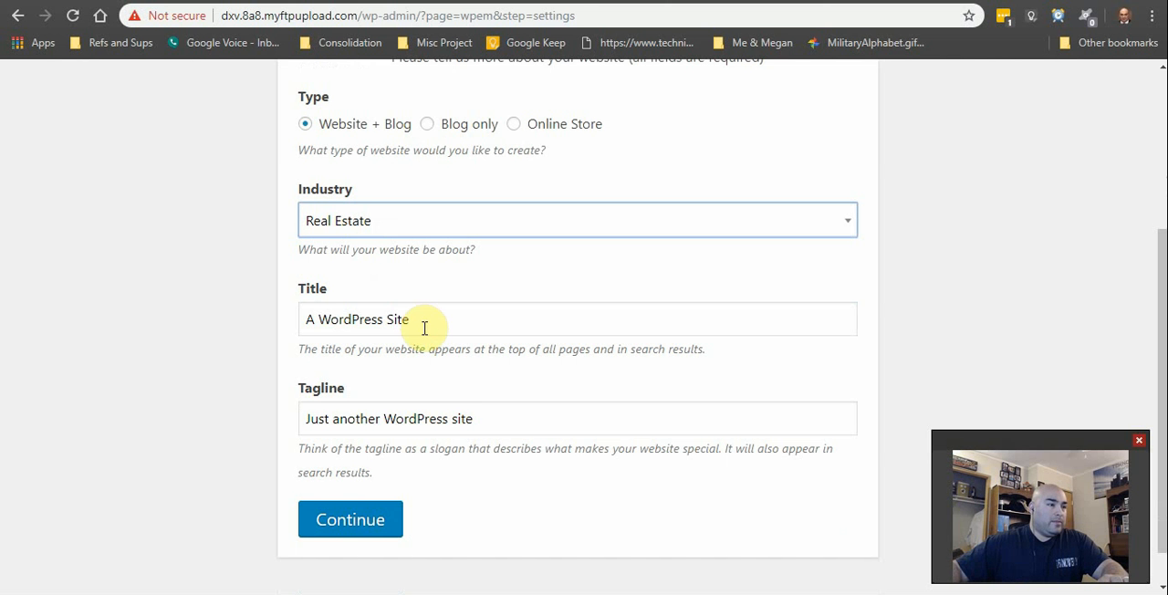
drag(429, 325, 222, 300)
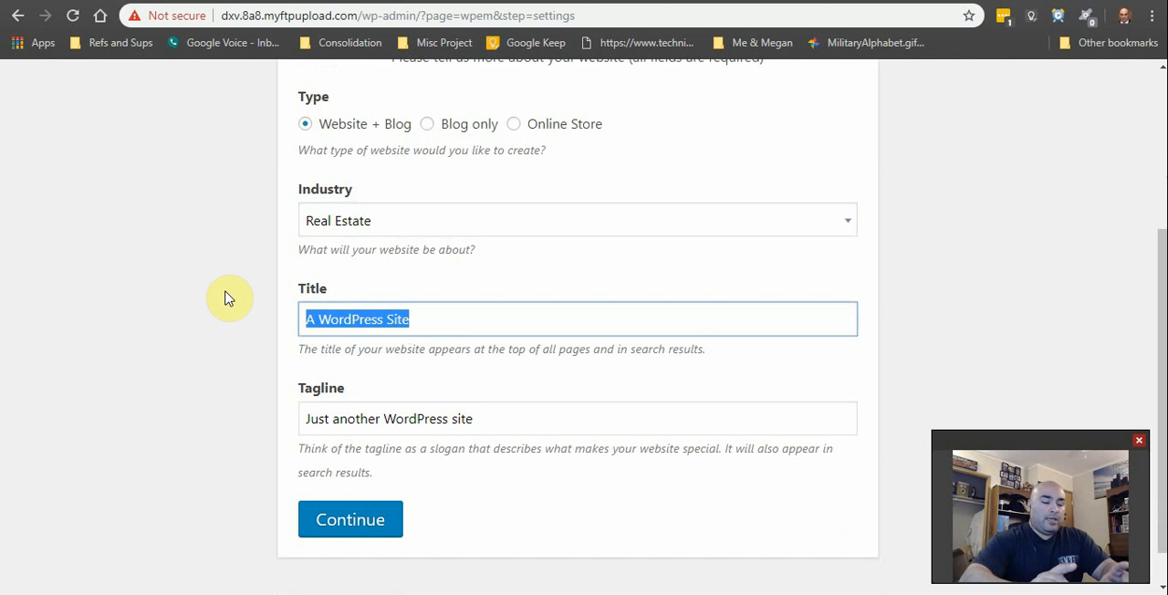
text(Sti)
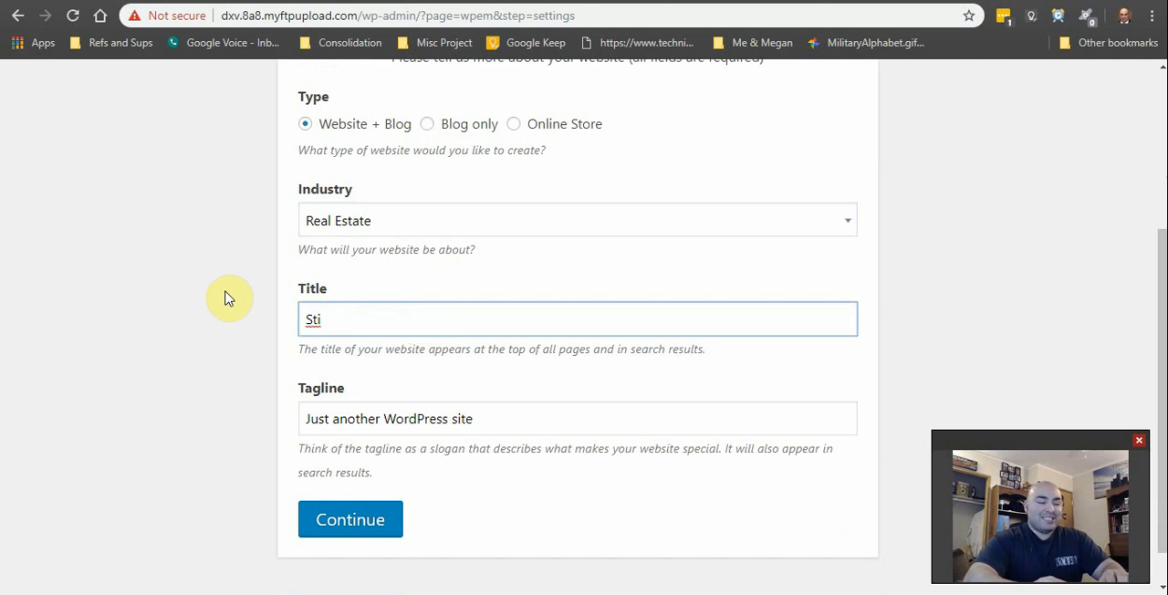
text(ck)
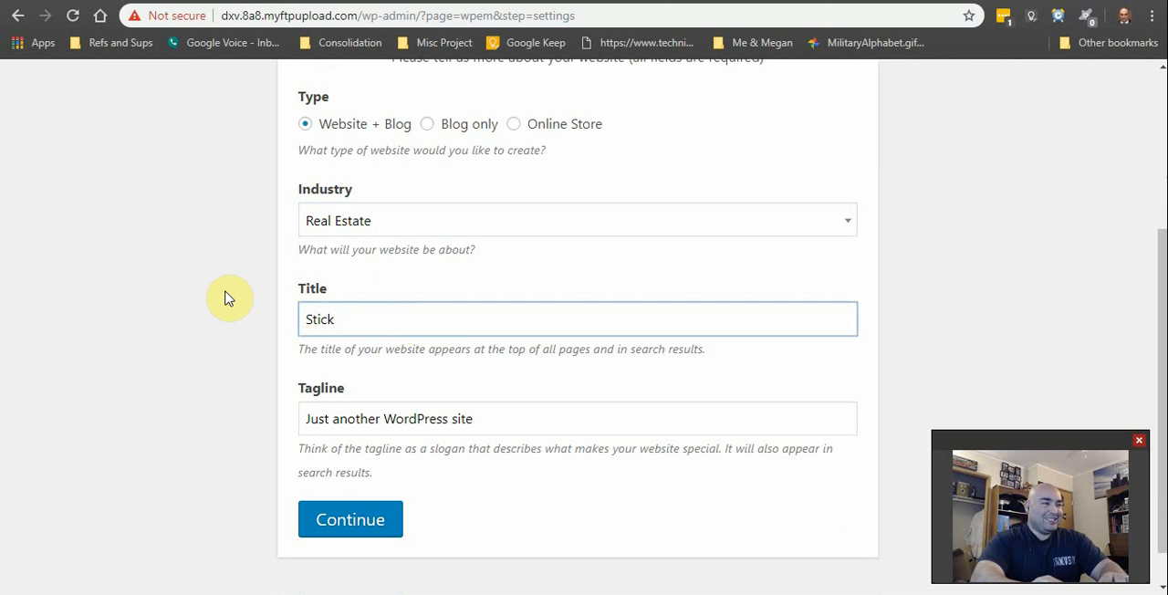
text(it to the)
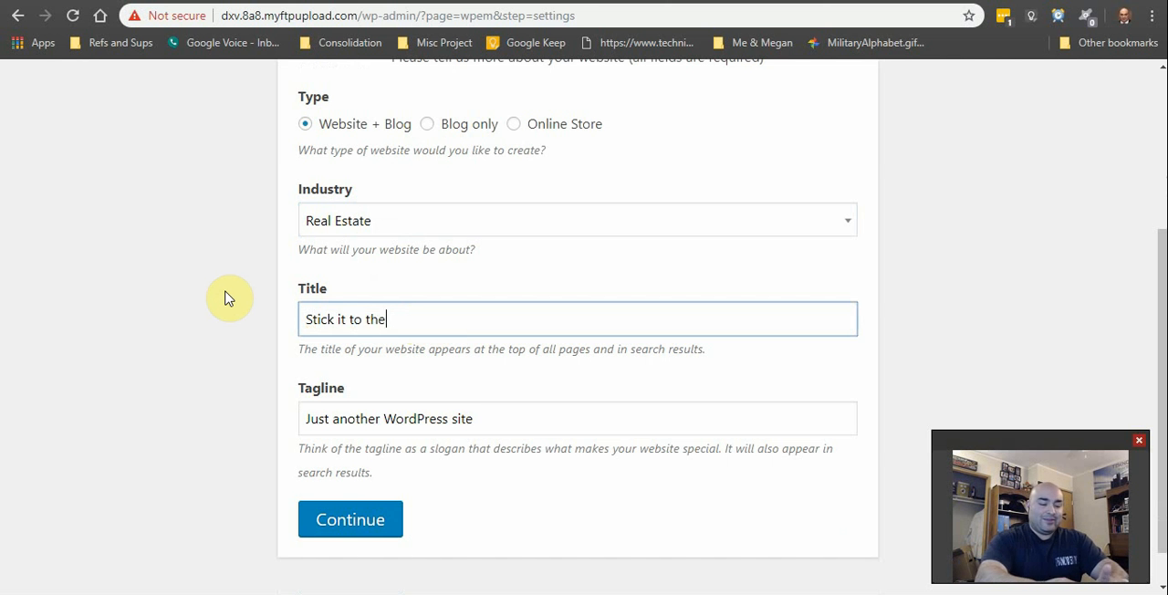
text( man)
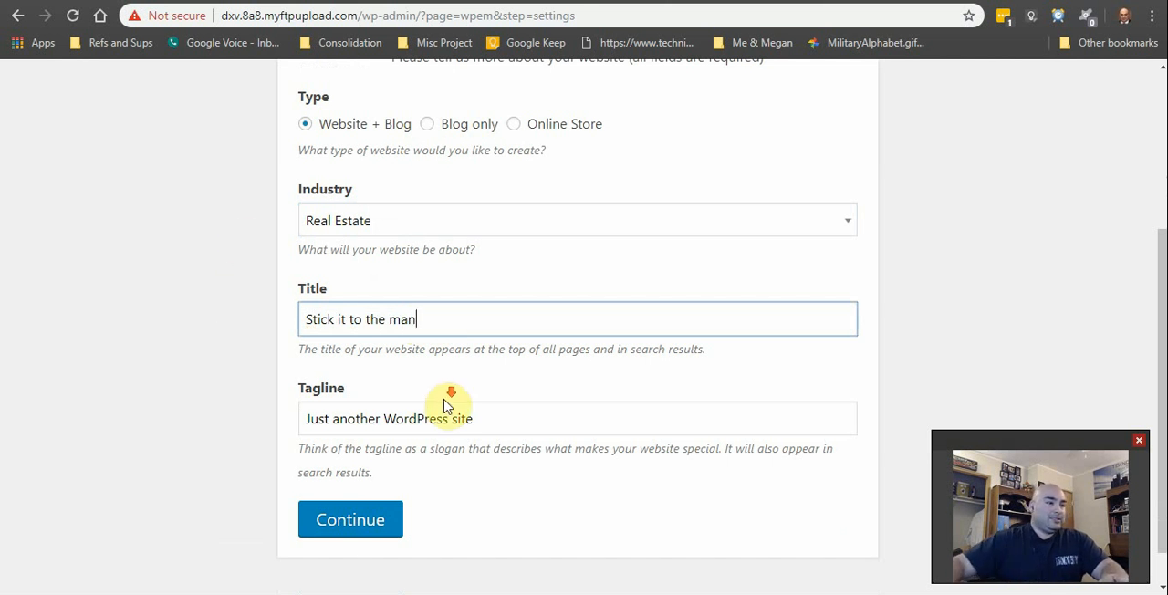
scroll(448, 397, down, 1)
drag(502, 373, 300, 371)
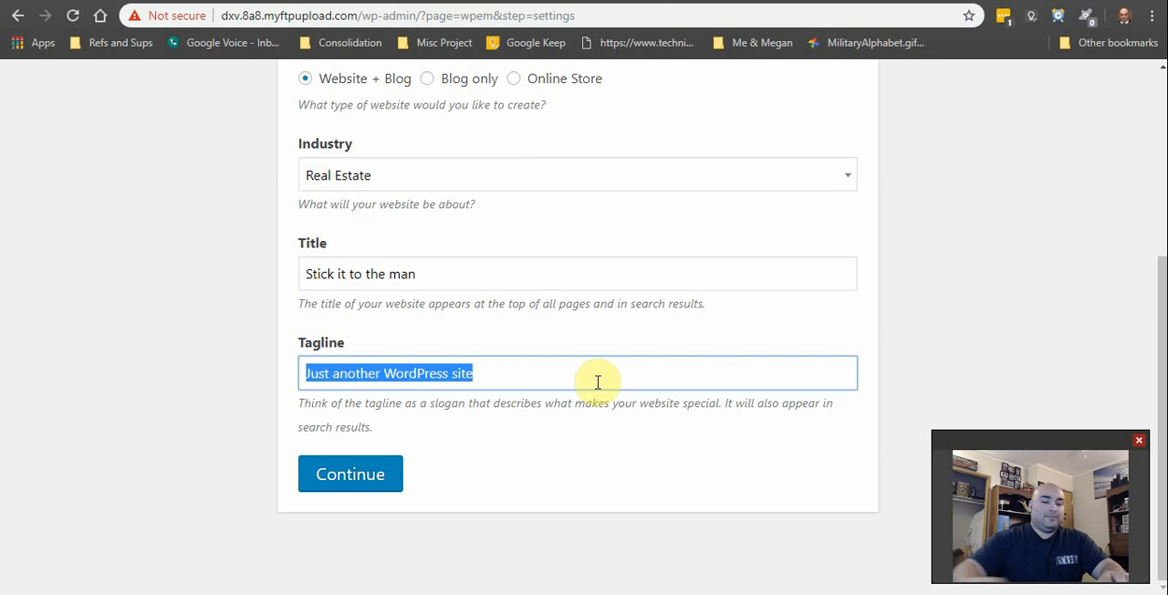
Step: Set the website title to "Tekhomesnow"
drag(472, 287, 206, 260)
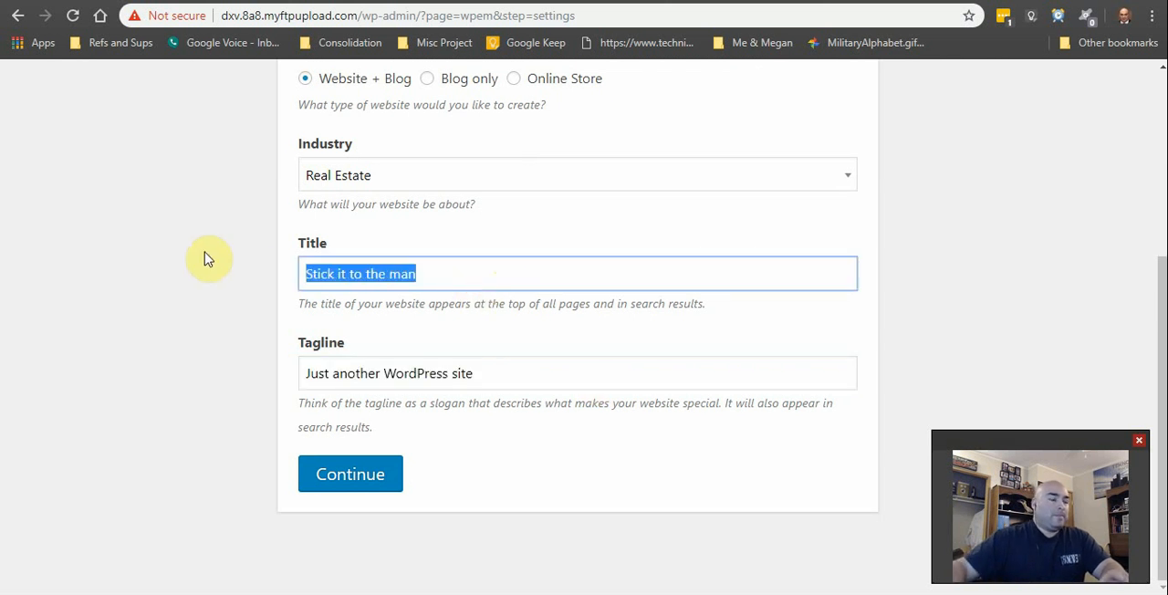
text(Tek)
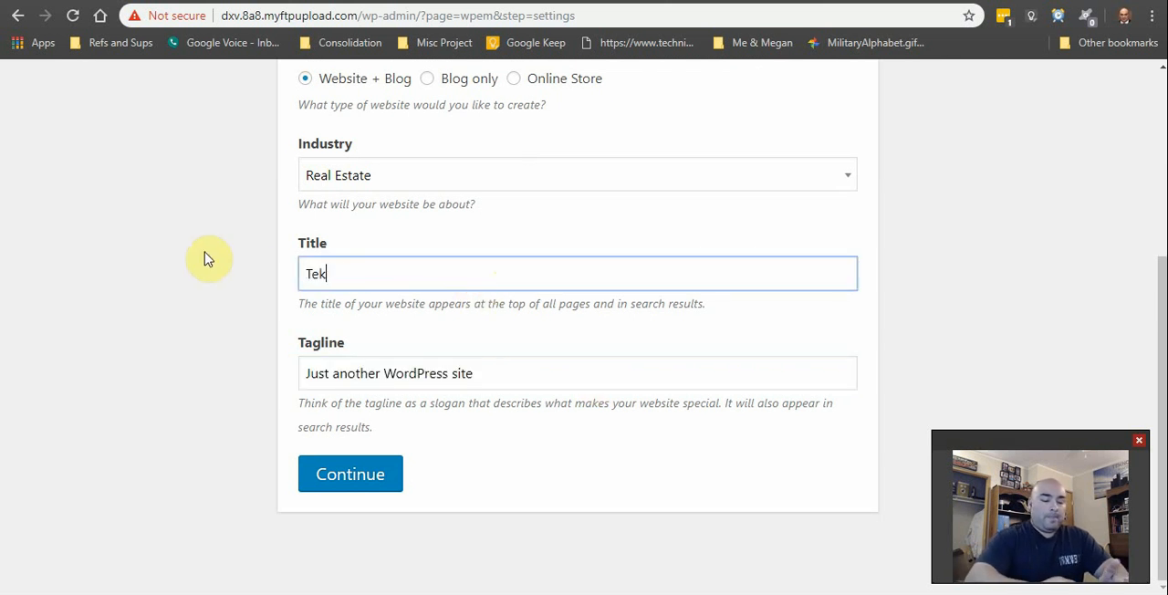
text(homesnow)
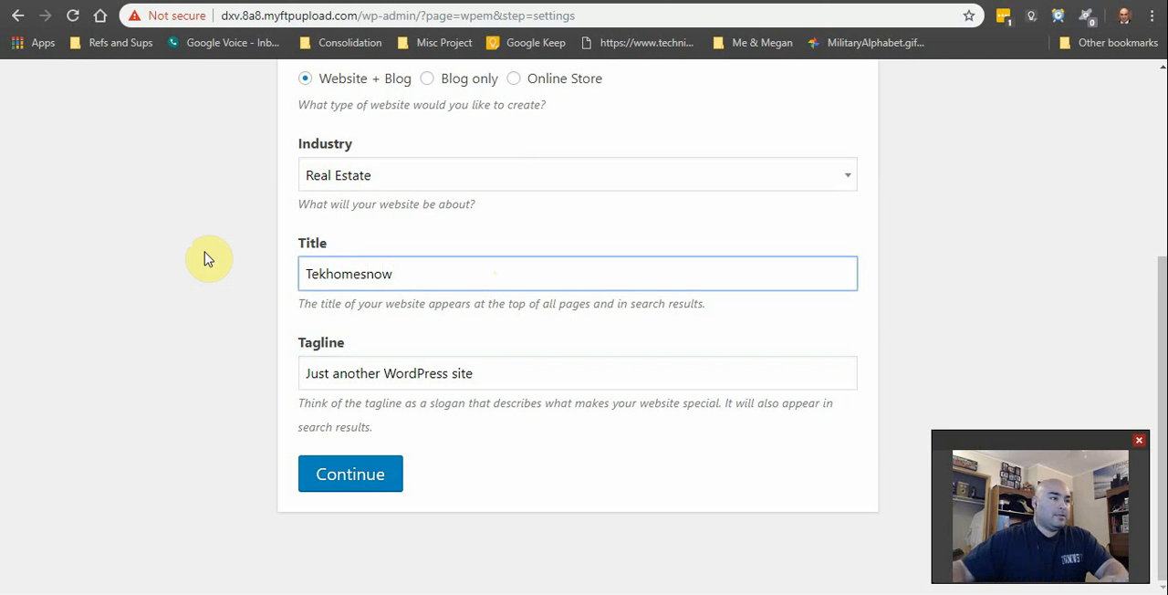
Step: Set the website tagline to "Stick it to the man" and submit the wizard's settings
drag(521, 380, 213, 389)
text(S)
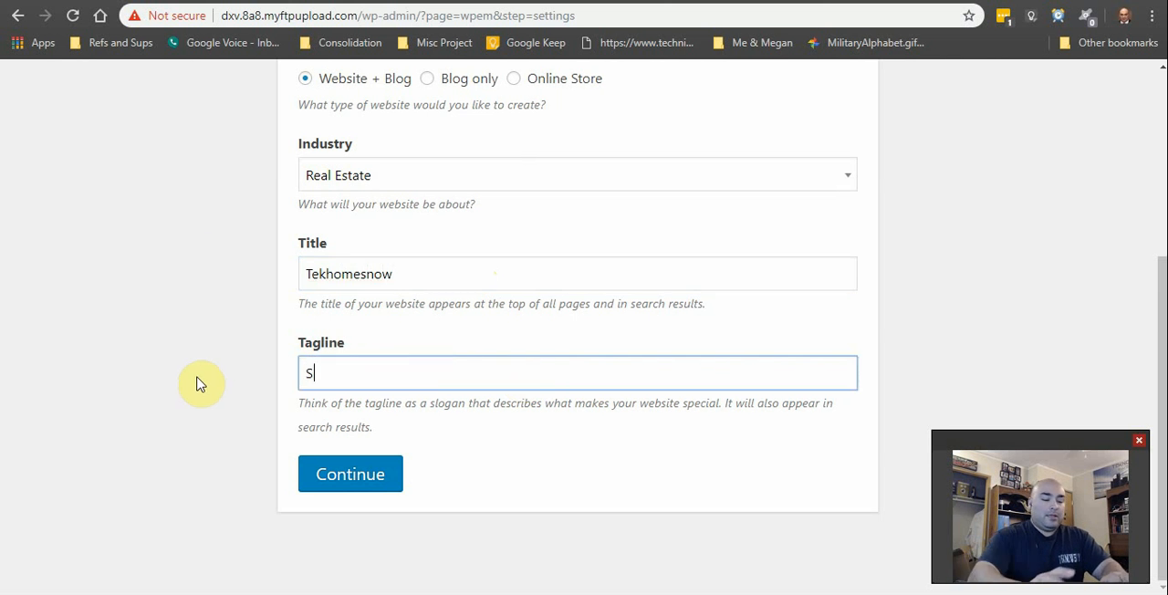
text(tick it to th)
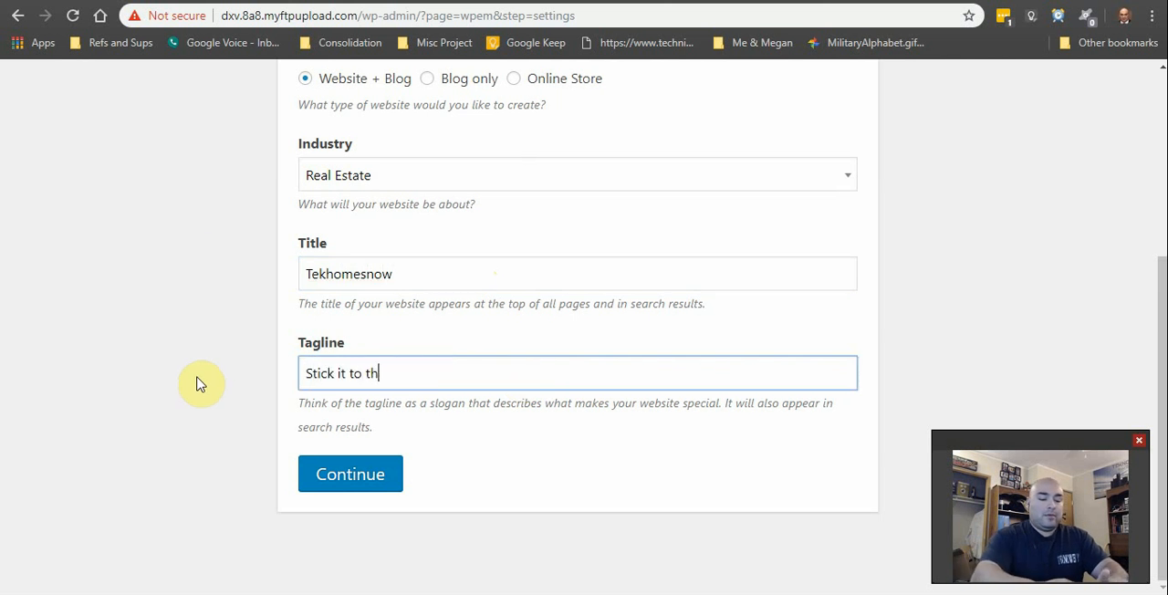
text(e man!)
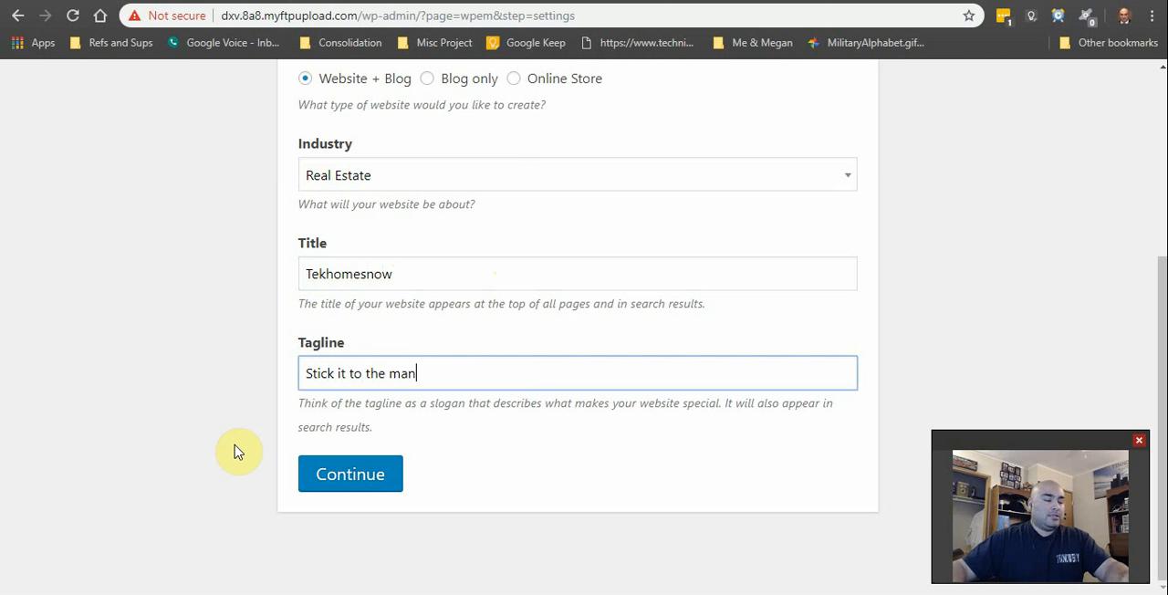
click(370, 484)
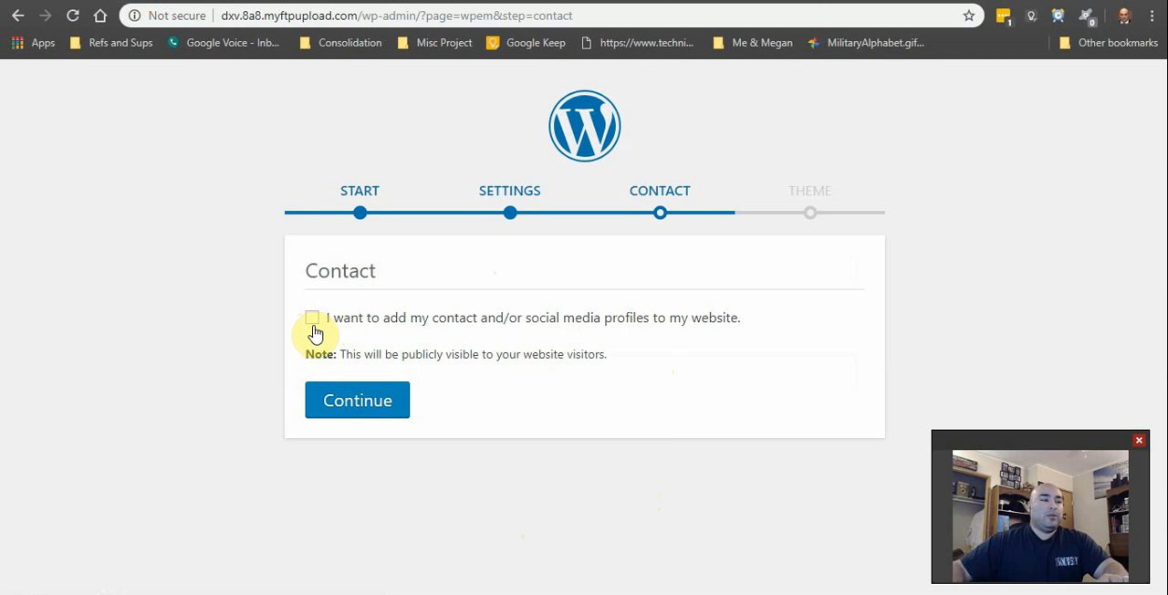
Step: Continue the wizard without adding contact or social media profiles, browse the theme designs and open a preview of Primer
click(385, 411)
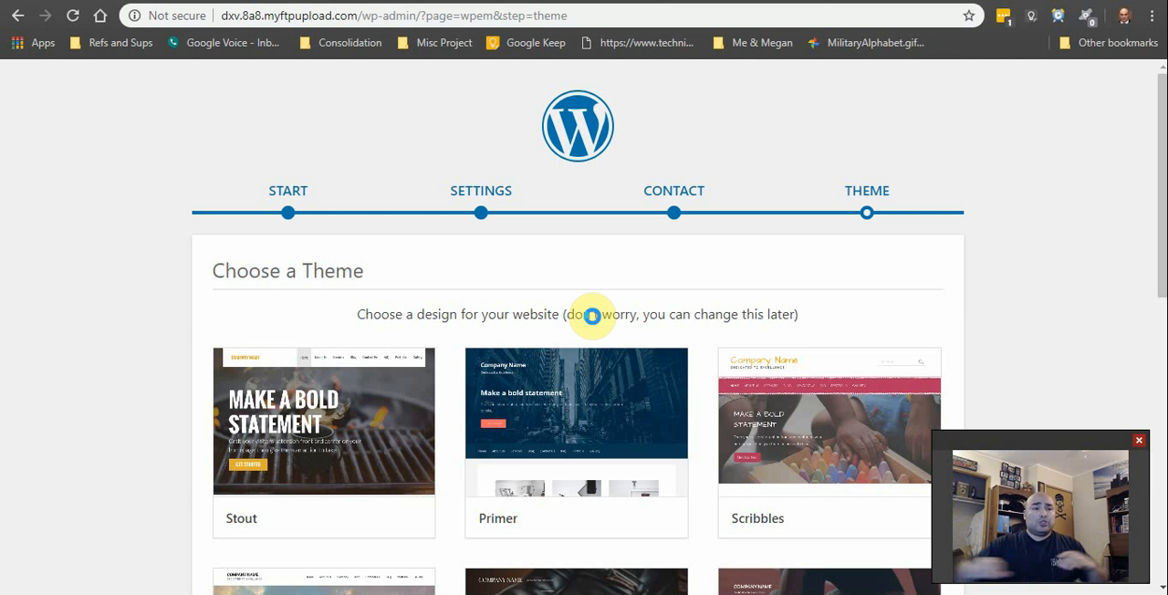
mouse_move(301, 418)
scroll(427, 429, down, 1)
scroll(426, 427, down, 4)
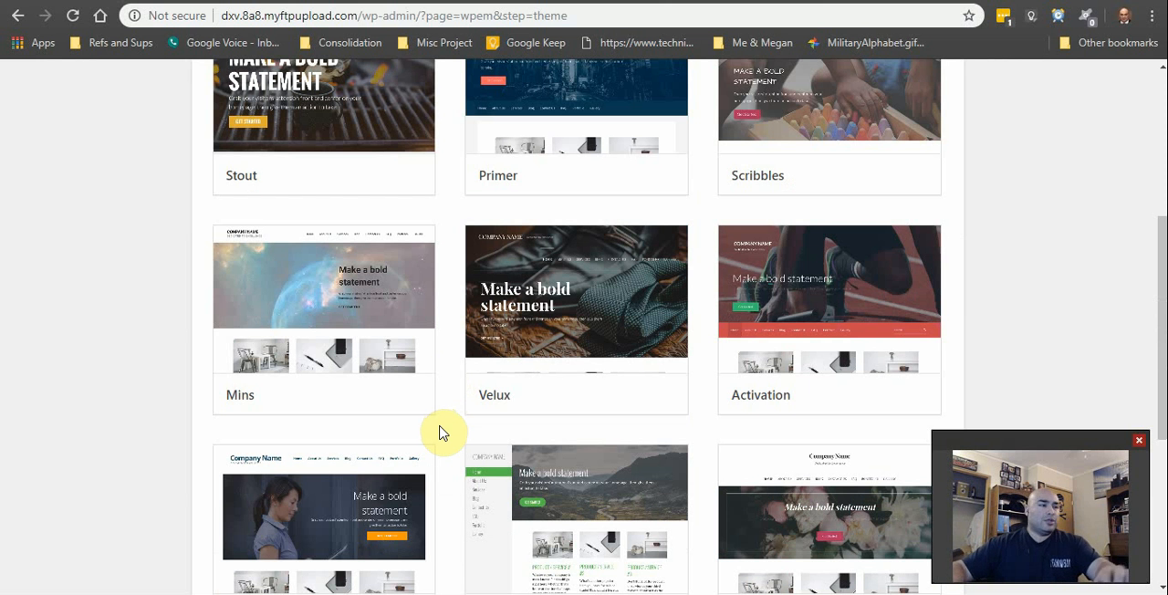
scroll(430, 457, down, 3)
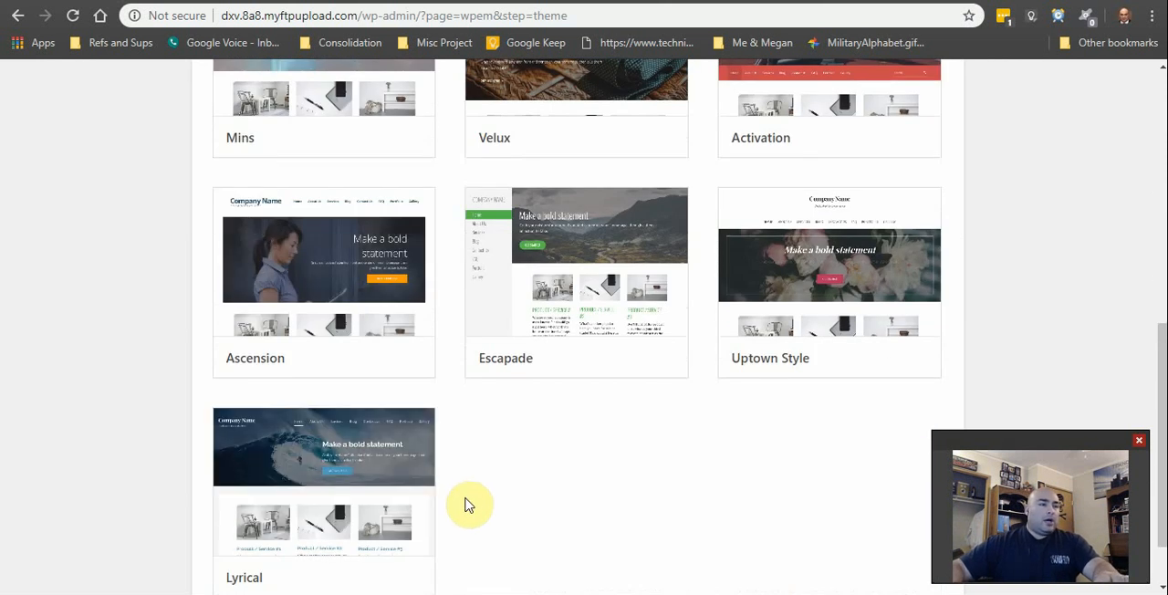
scroll(473, 493, up, 7)
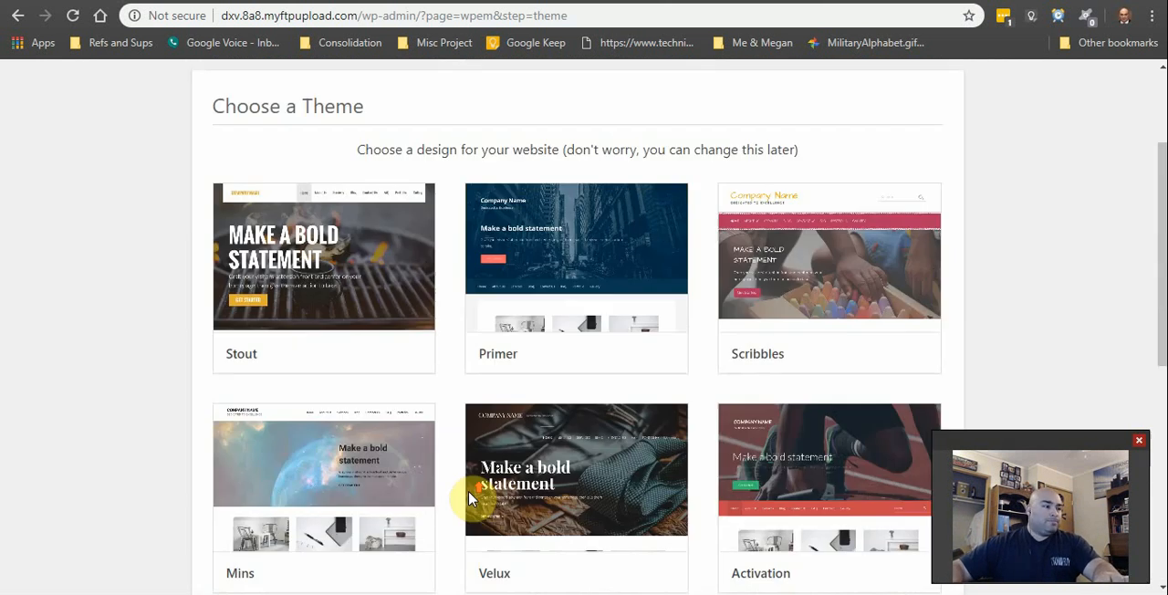
scroll(476, 444, down, 3)
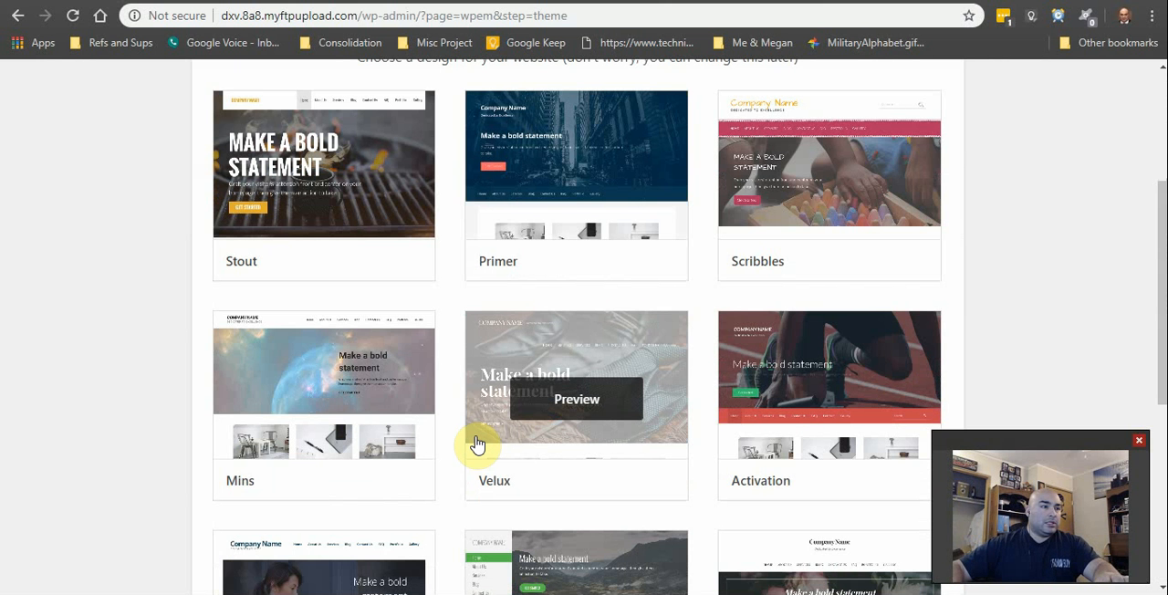
scroll(472, 475, down, 1)
scroll(472, 475, down, 4)
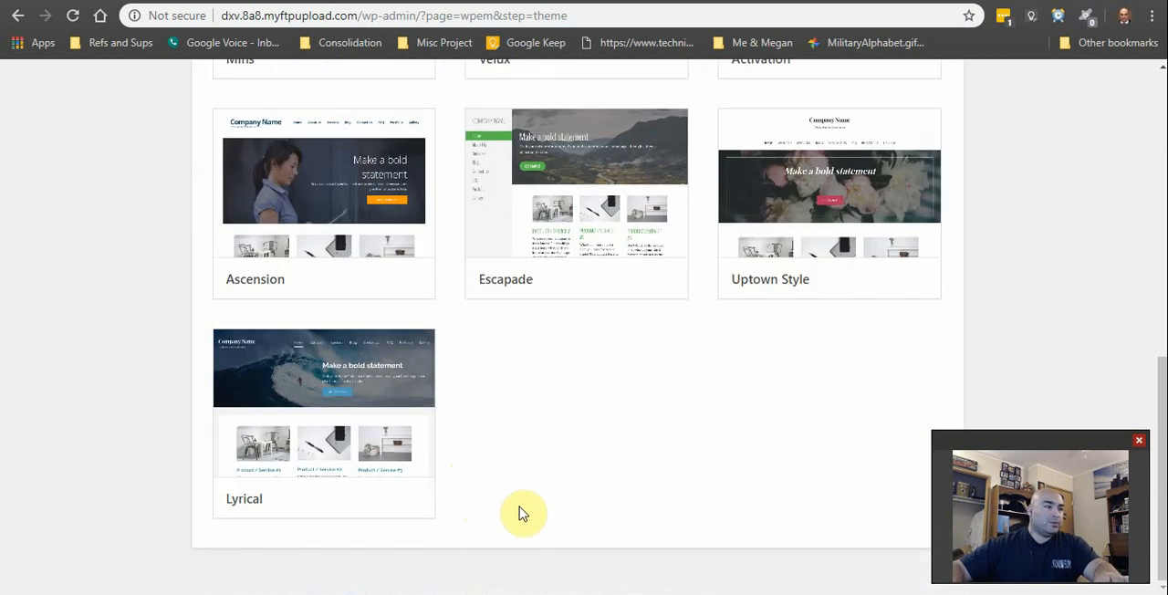
scroll(520, 514, up, 6)
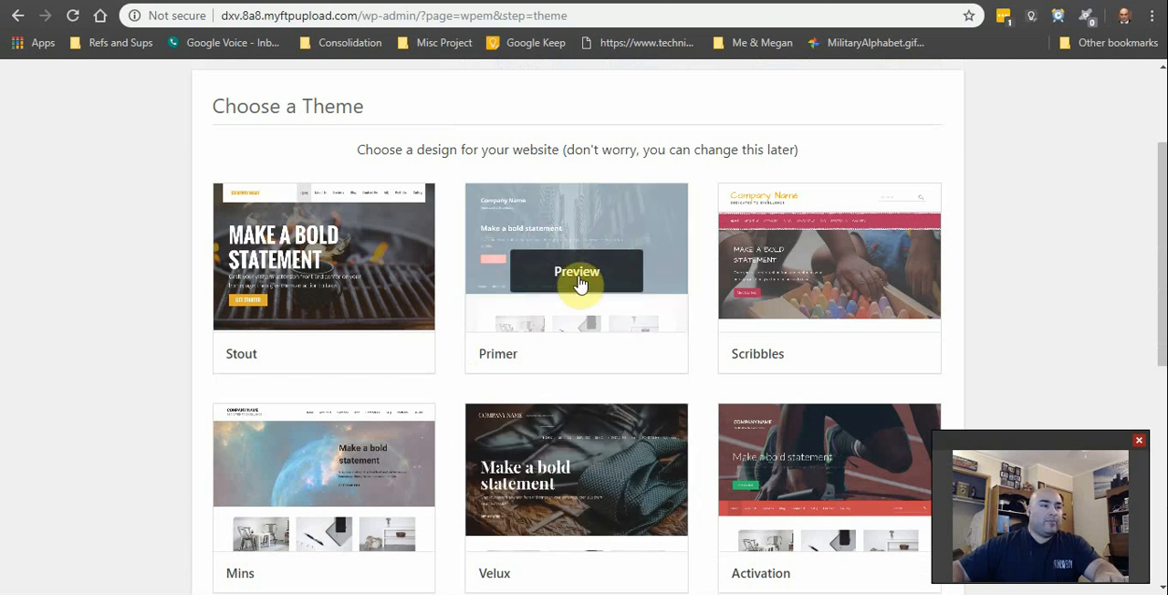
click(592, 272)
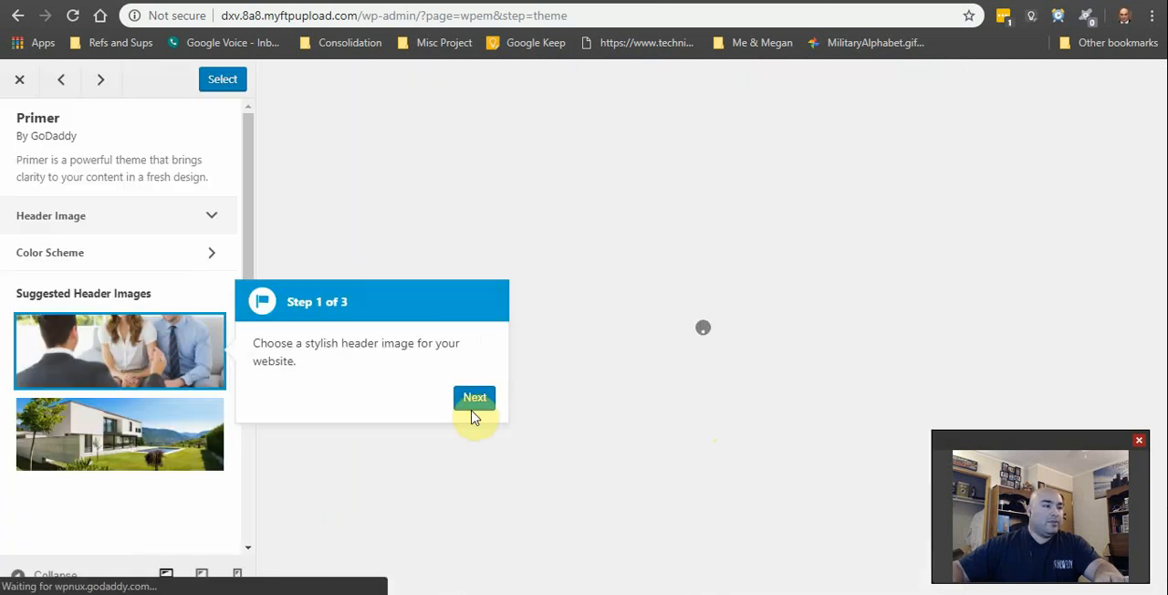
Step: Choose the suggested header image of open hands beneath a house outline for the Primer theme
click(157, 439)
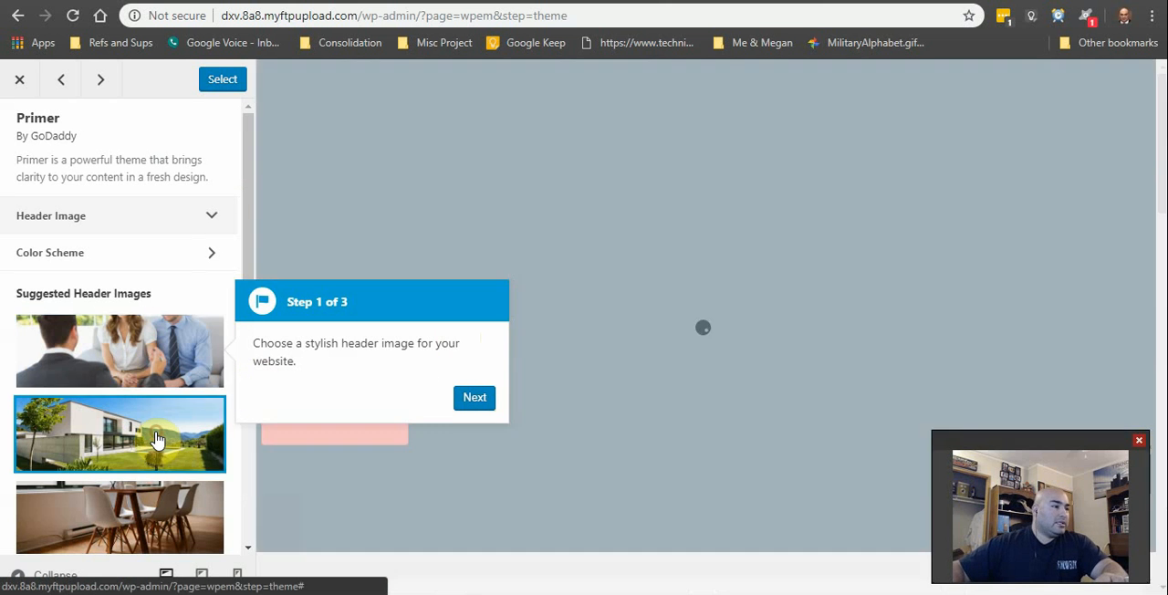
scroll(132, 442, down, 1)
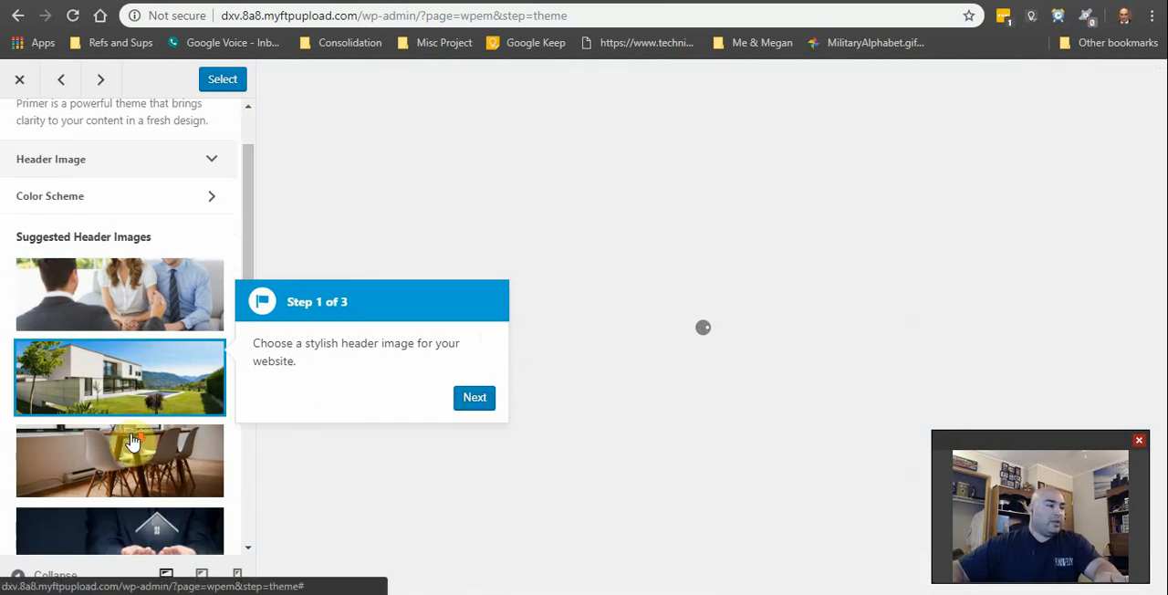
scroll(134, 440, down, 4)
scroll(128, 420, up, 1)
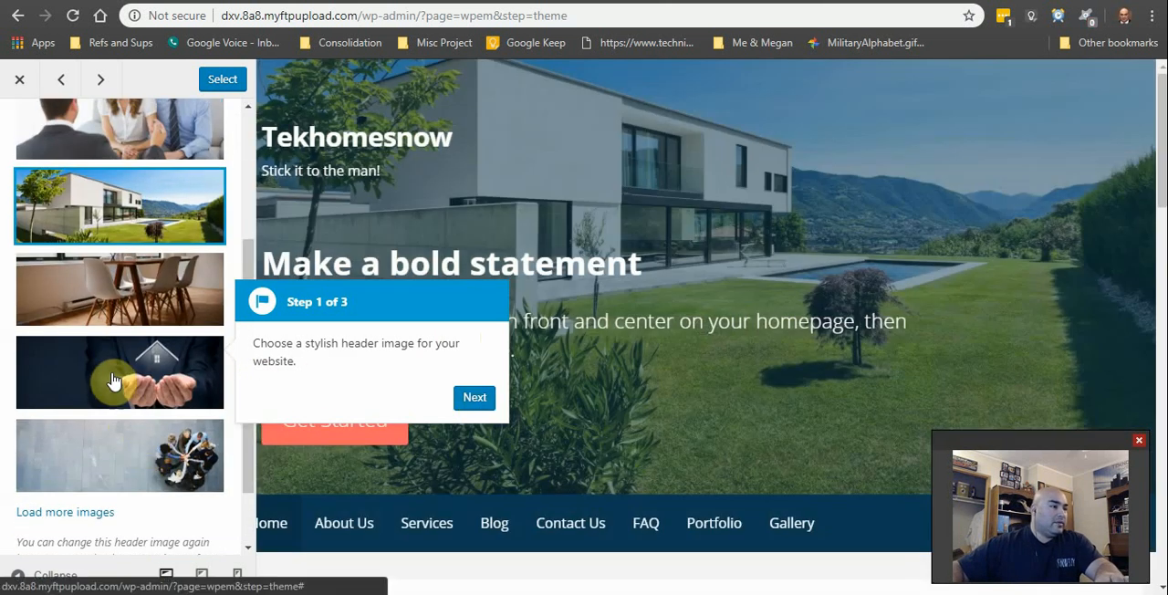
click(114, 380)
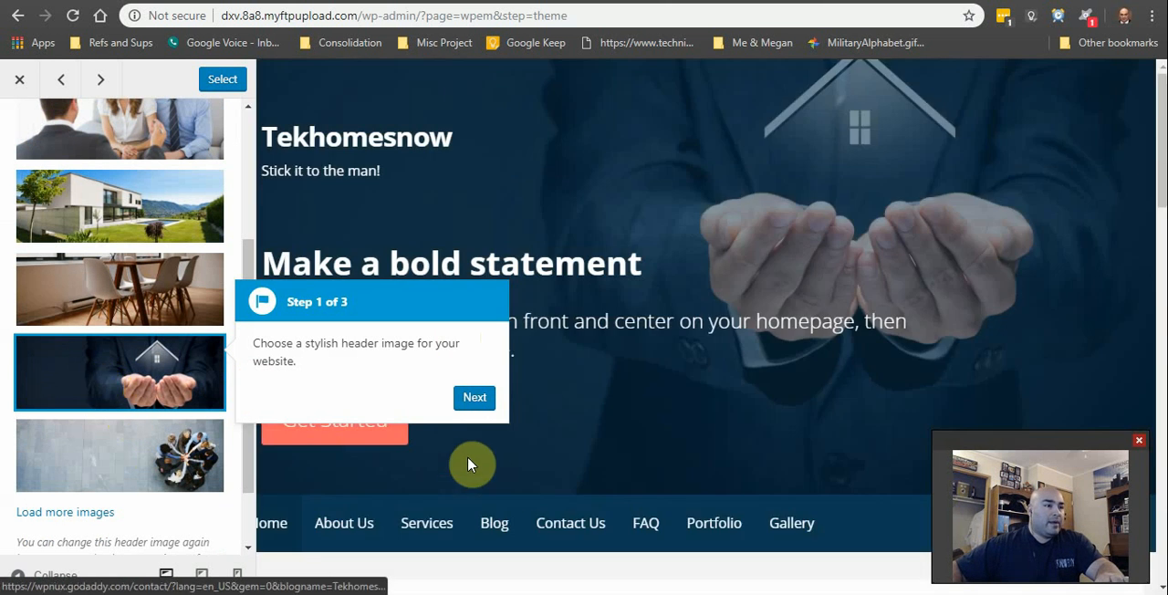
Step: Go through the remaining theme preview tips and apply the Primer theme to the website
click(472, 400)
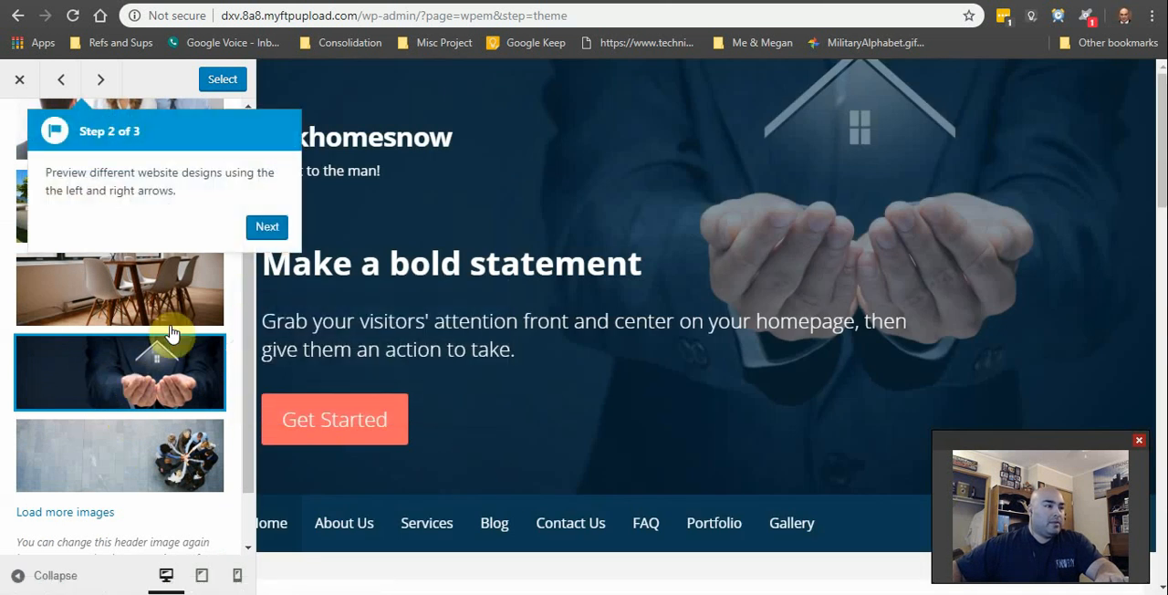
click(264, 228)
click(408, 228)
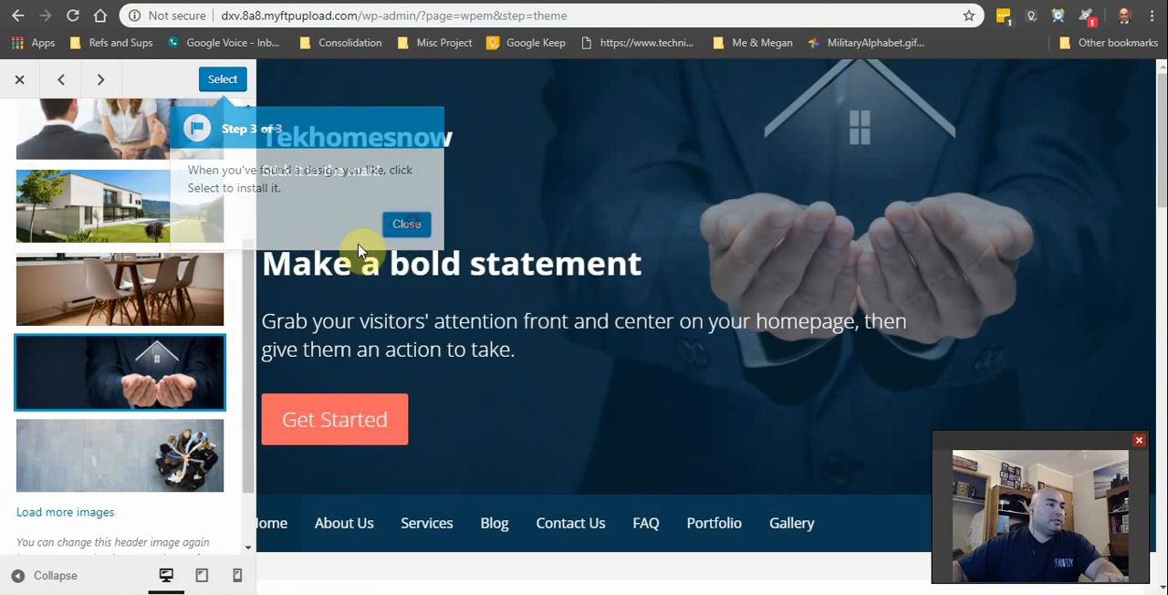
click(222, 80)
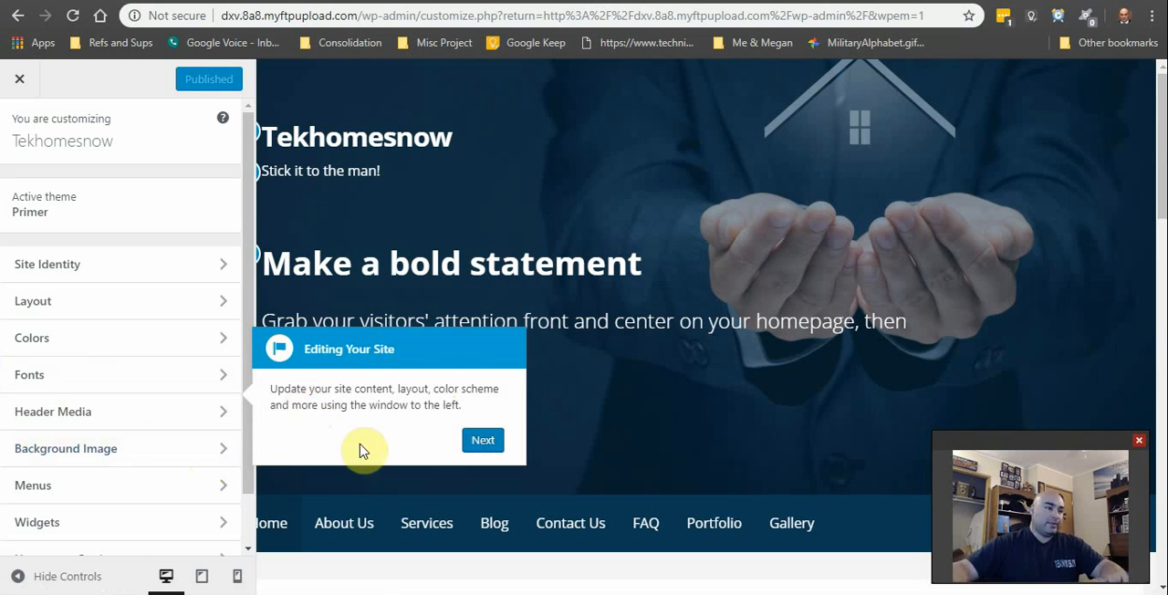
Step: Go through the site editing tips and dismiss the tutorial video offer
click(482, 440)
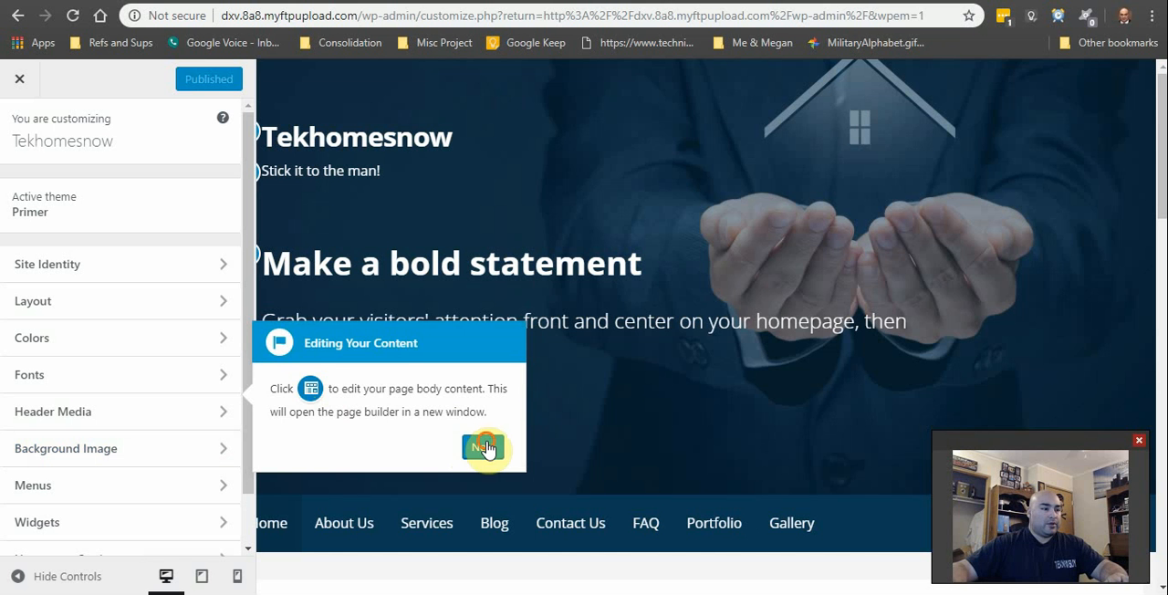
click(483, 446)
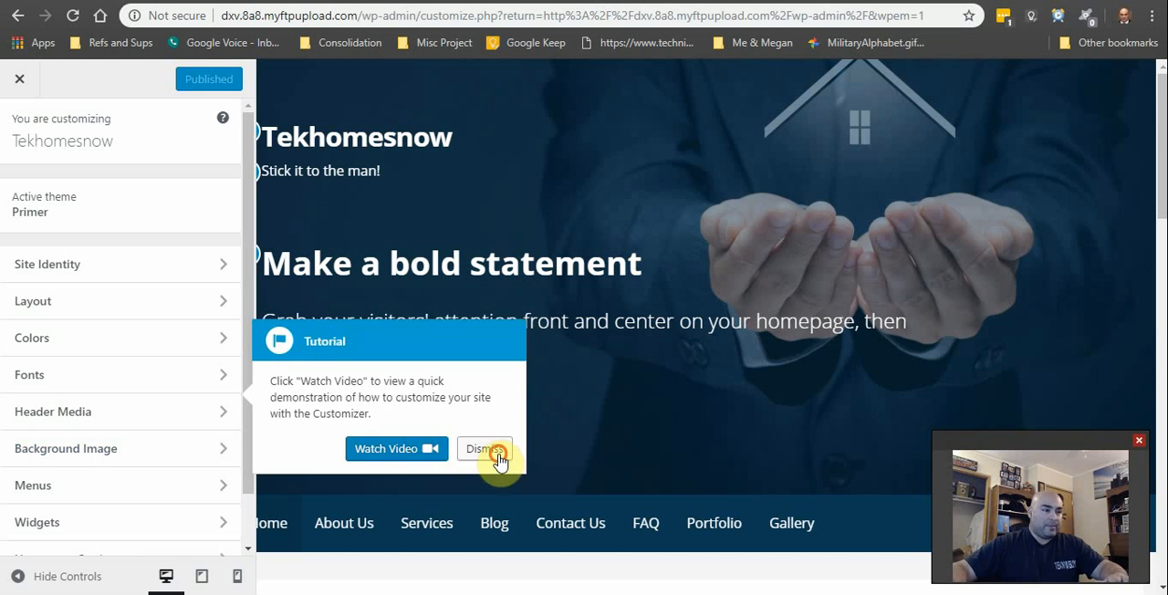
click(493, 447)
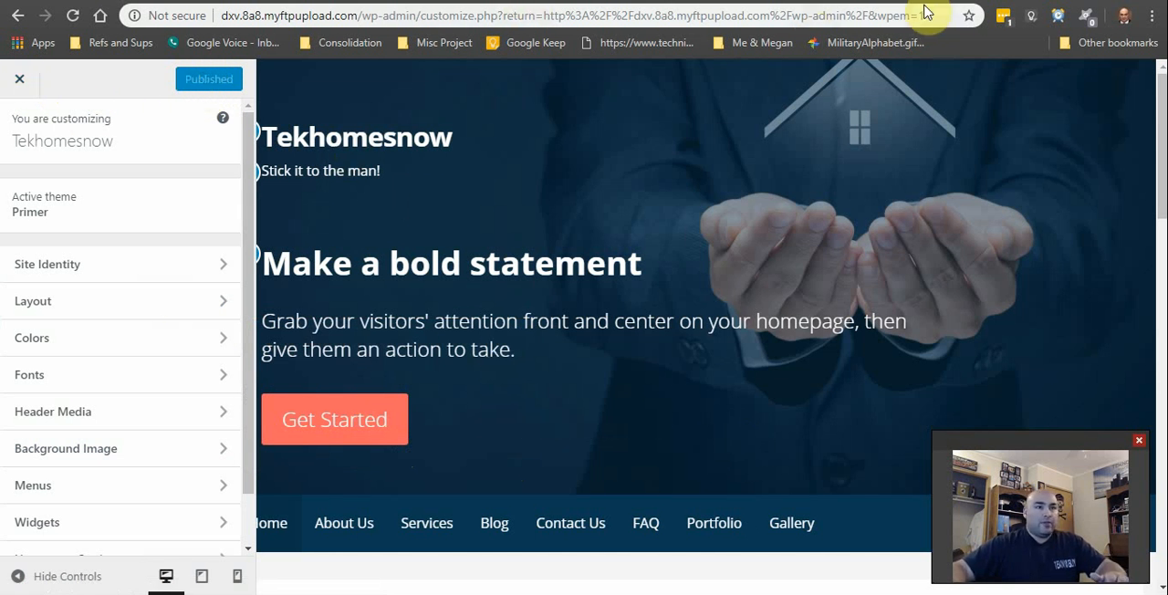
drag(926, 15, 169, 4)
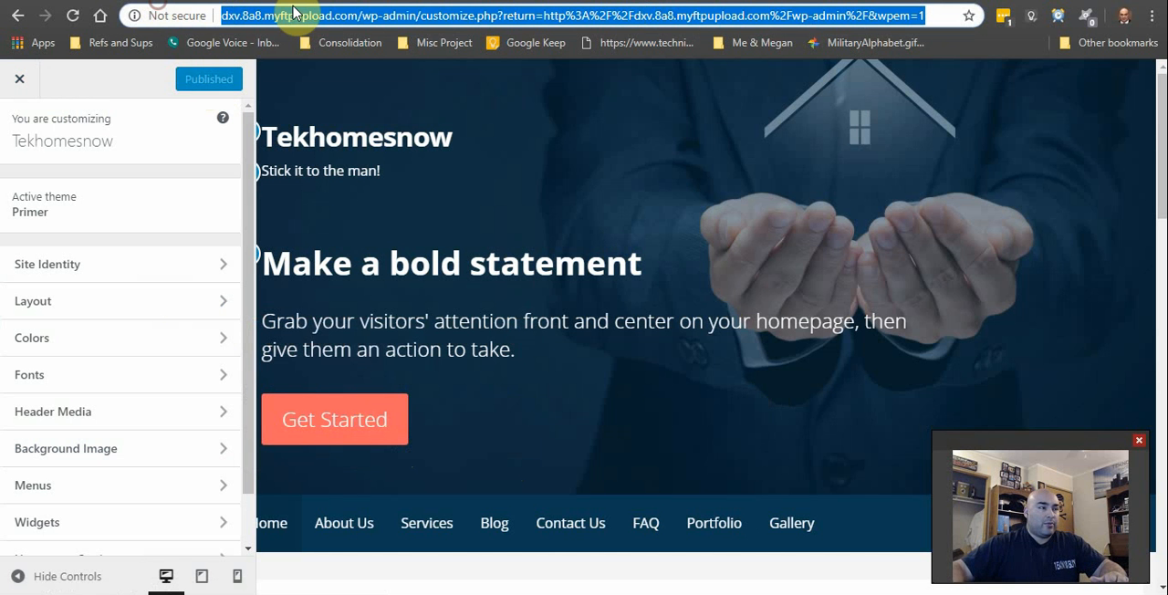
click(940, 20)
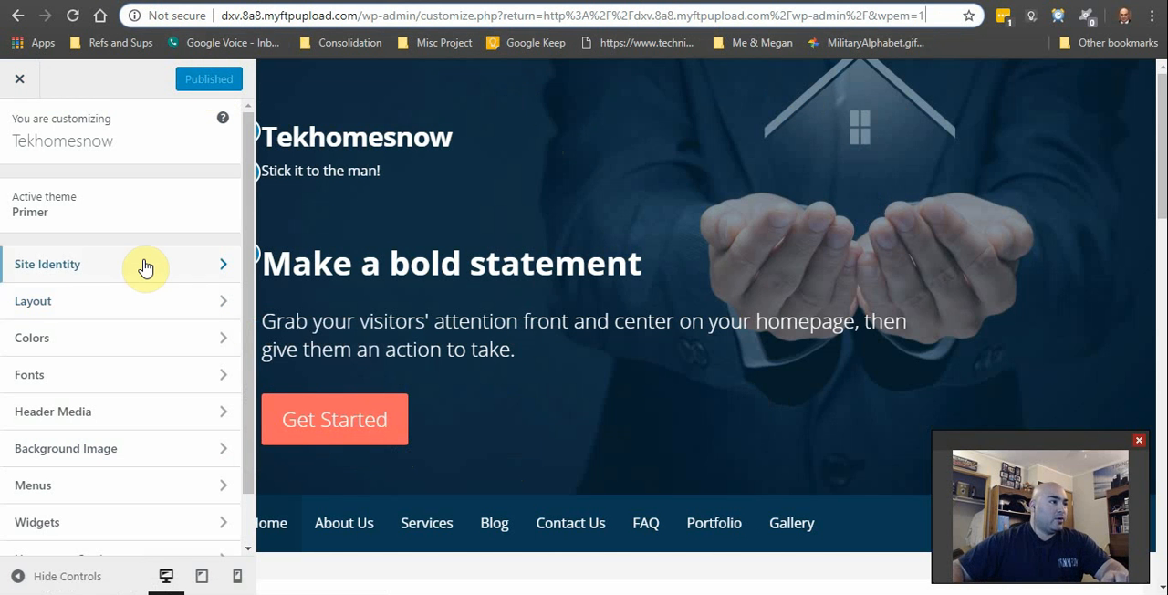
Step: Open the Site Identity settings and explore the logo upload, browsing the Pictures folder without choosing a file
click(202, 268)
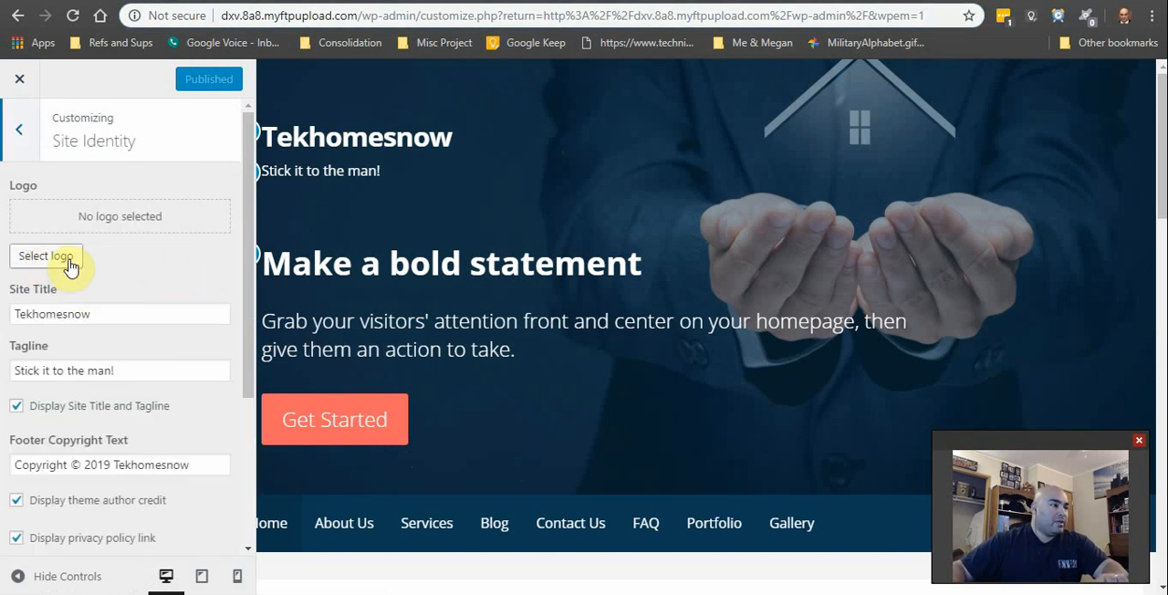
click(70, 265)
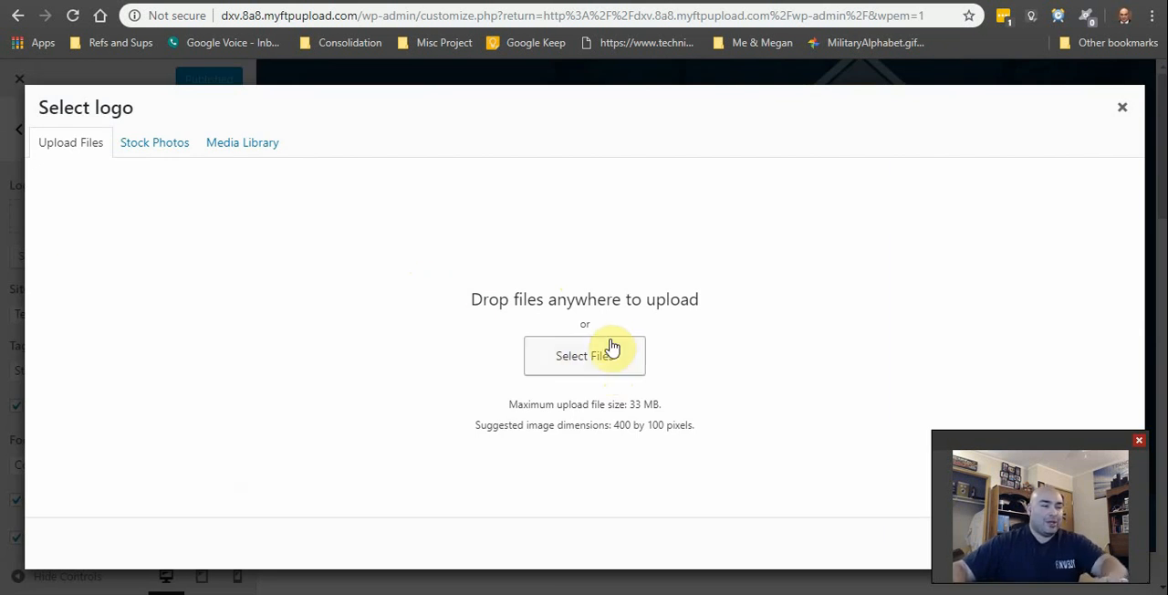
click(552, 363)
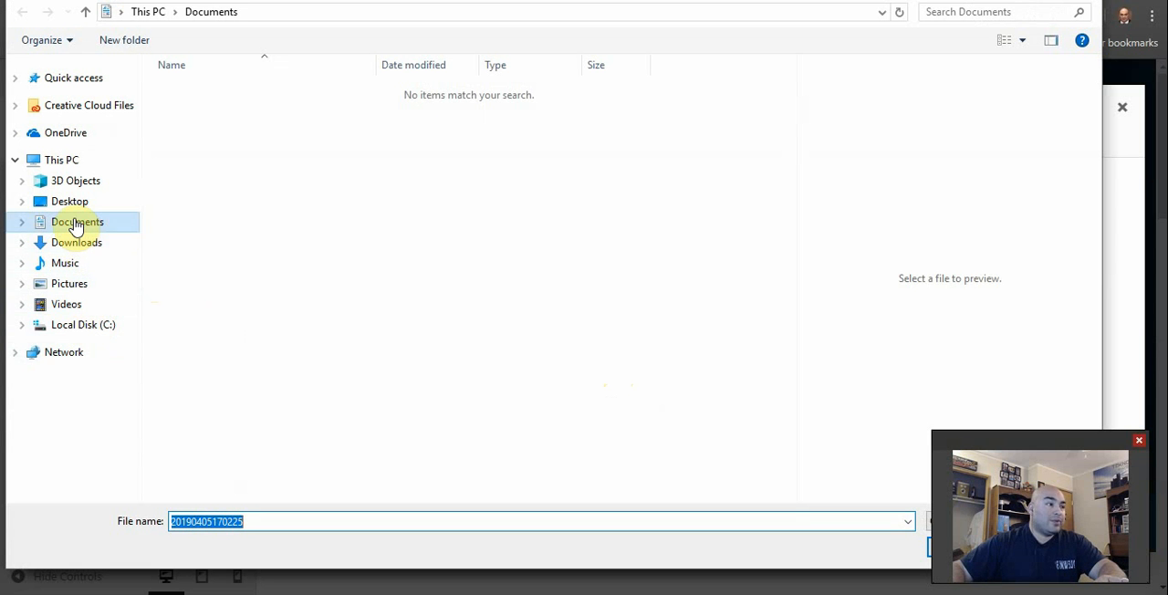
click(88, 286)
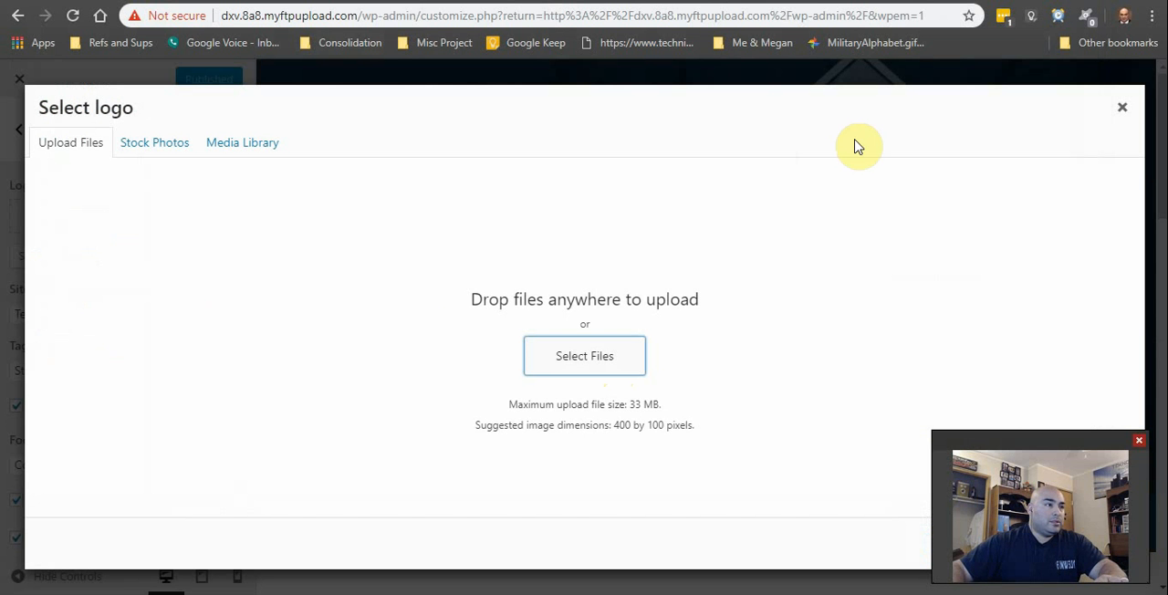
click(1122, 108)
Step: Review the tagline, footer copyright, display options and site icon in Site Identity, and return to the main customizer options
scroll(128, 347, down, 3)
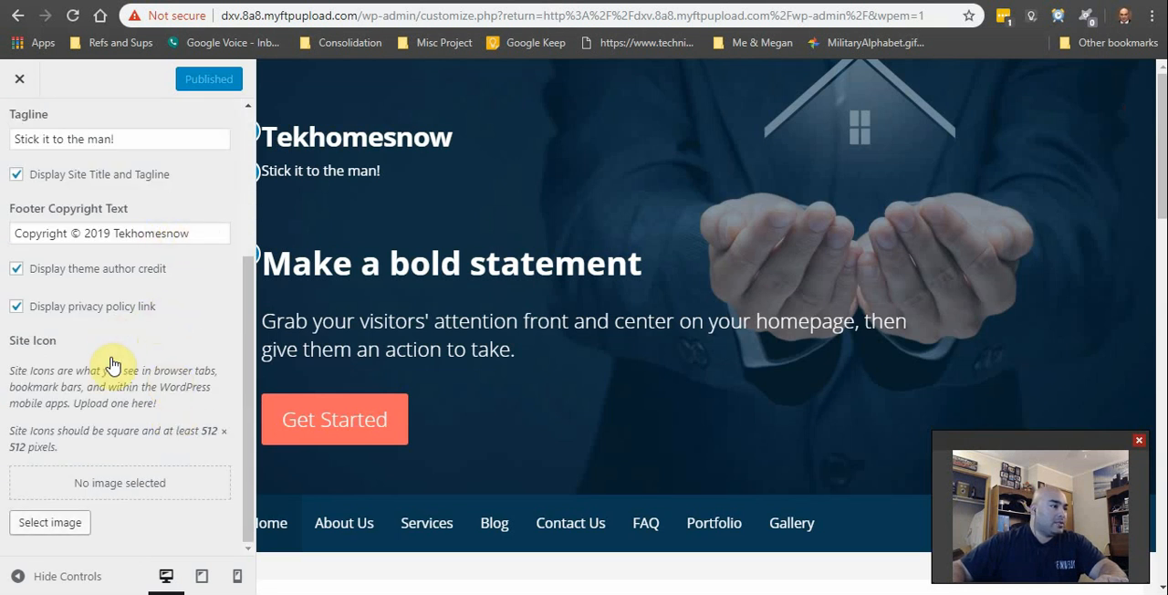
scroll(165, 402, up, 2)
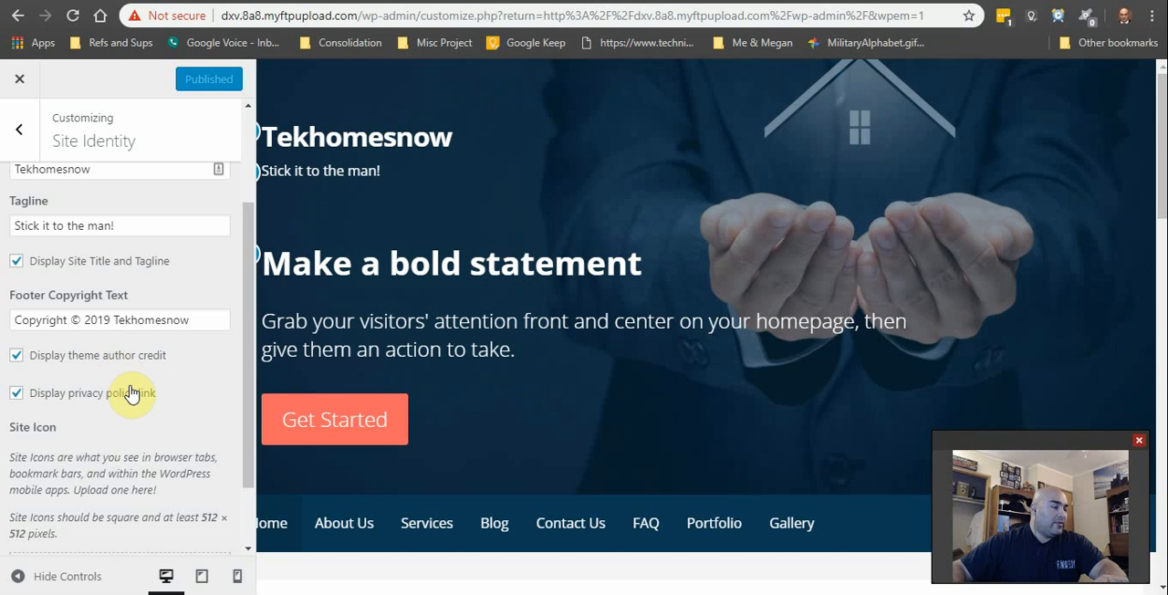
scroll(156, 442, down, 2)
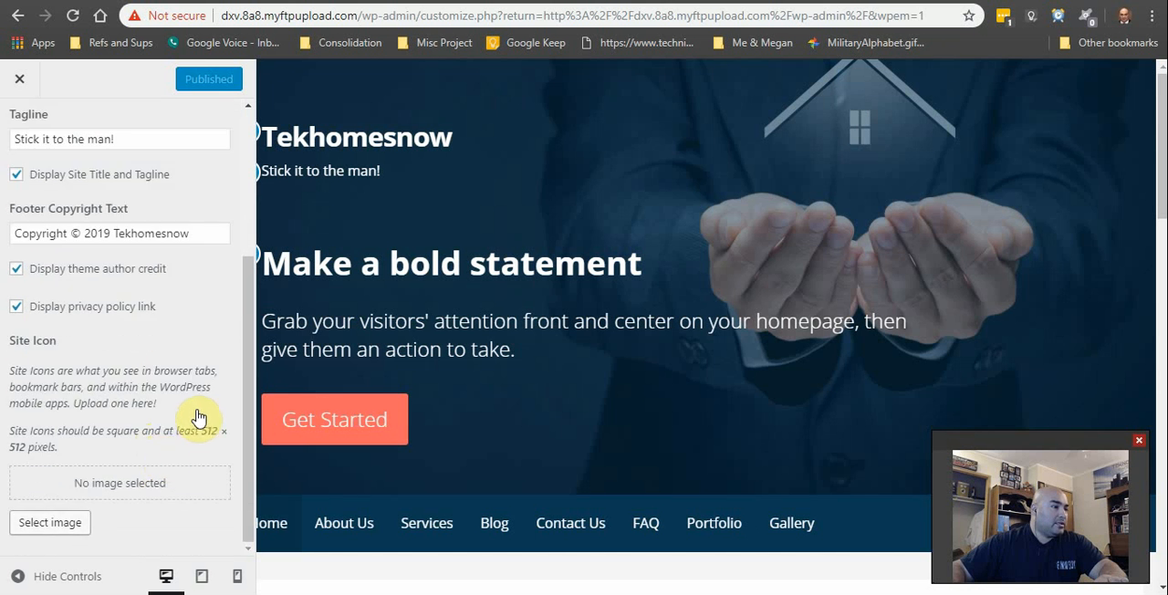
scroll(199, 406, up, 3)
click(37, 146)
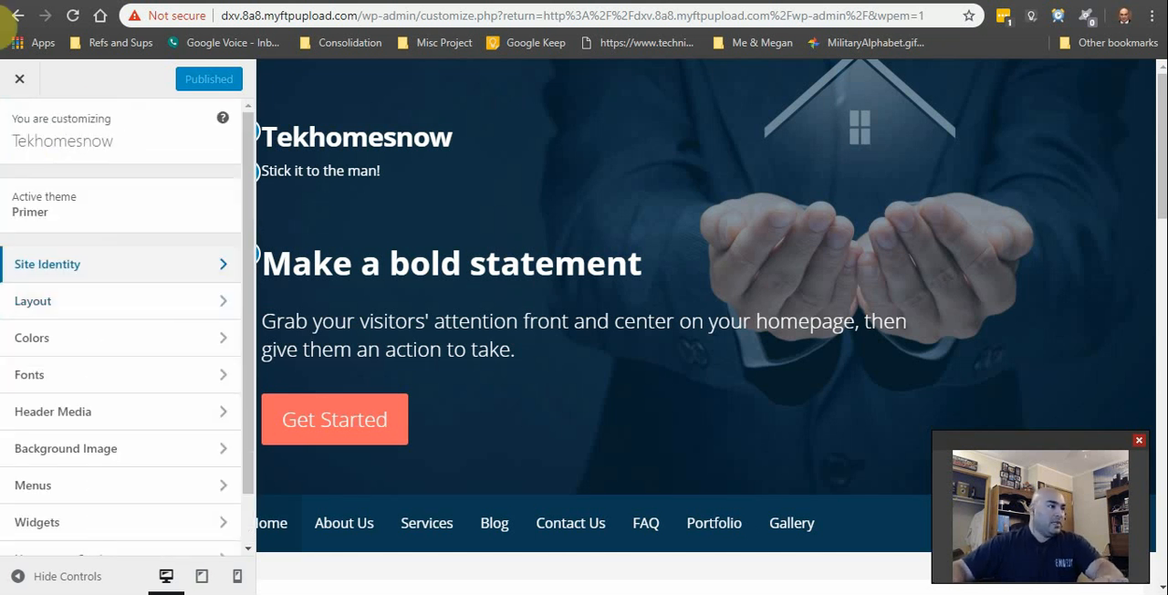
Step: Leave the customizer for the WordPress dashboard and look over the available admin sections
click(20, 78)
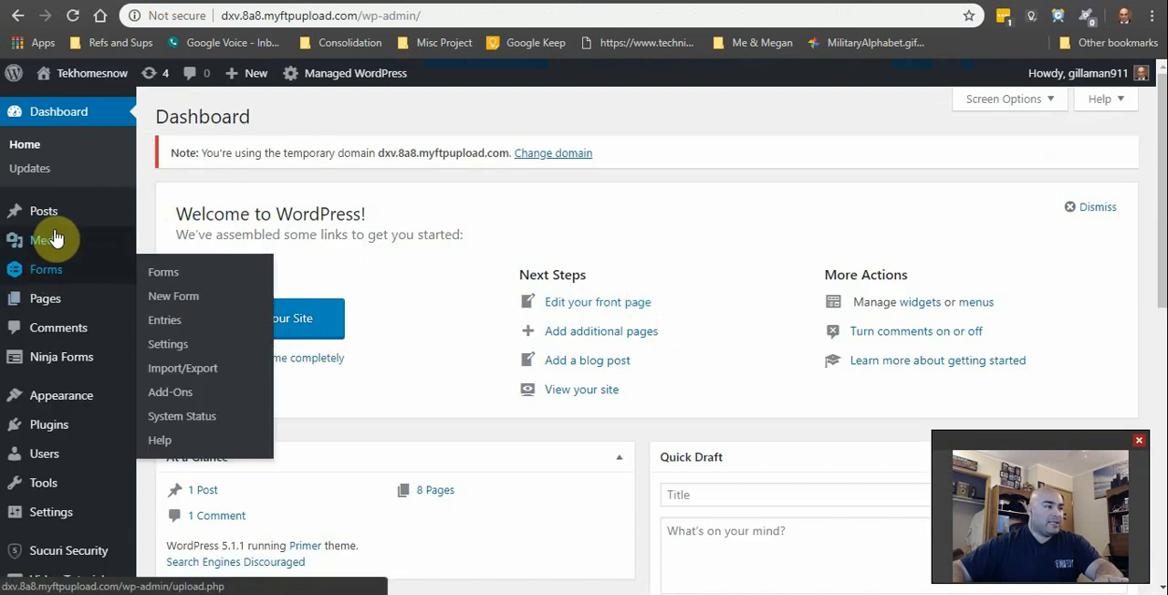
mouse_move(57, 277)
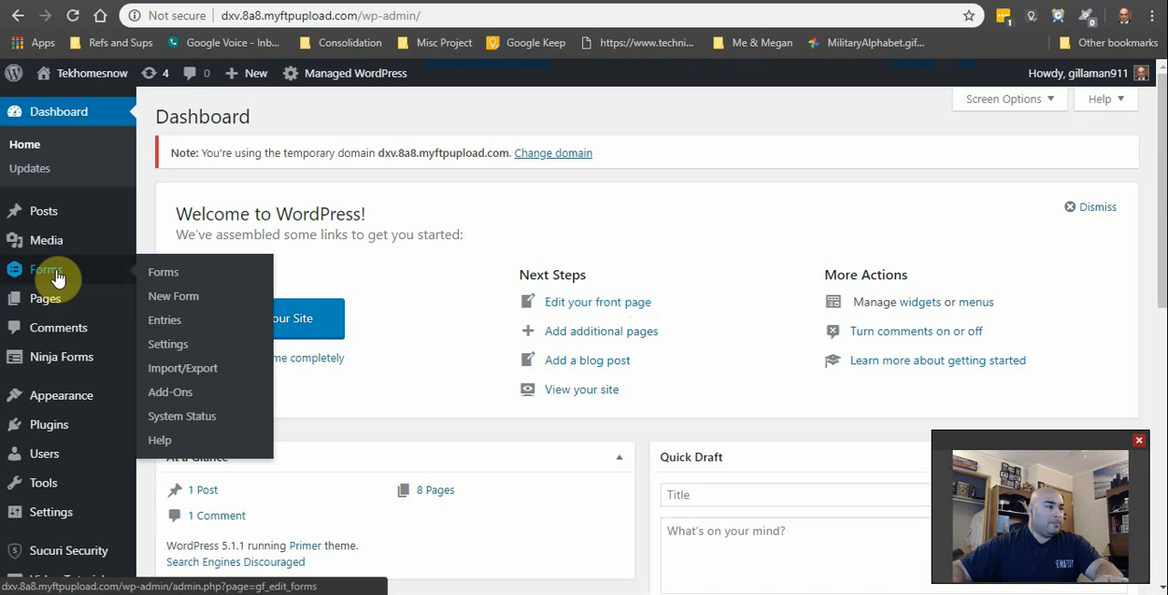
scroll(79, 378, down, 5)
scroll(58, 456, up, 5)
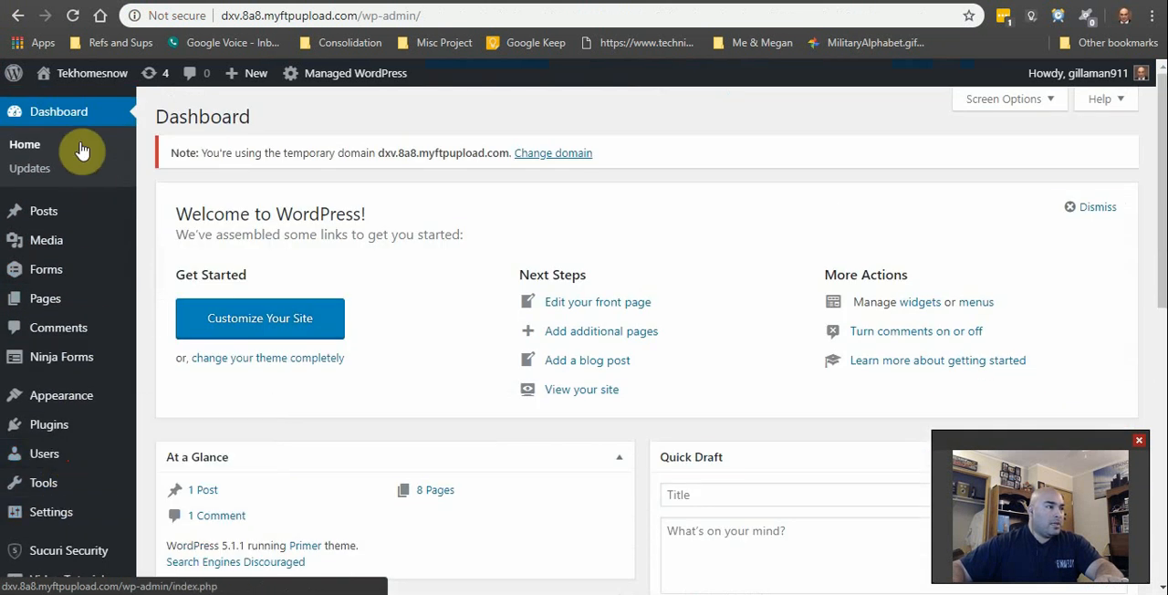
Step: Visit the Tekhomesnow site from the dashboard, dismiss the Page Builder tip and look through the homepage content
mouse_move(92, 73)
click(97, 106)
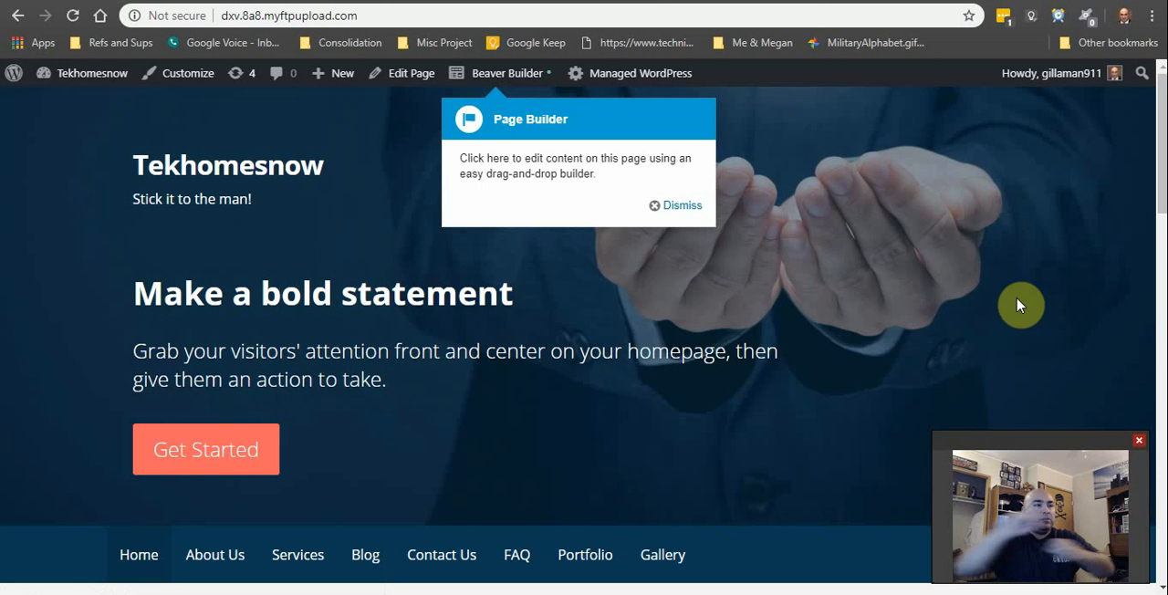
click(683, 206)
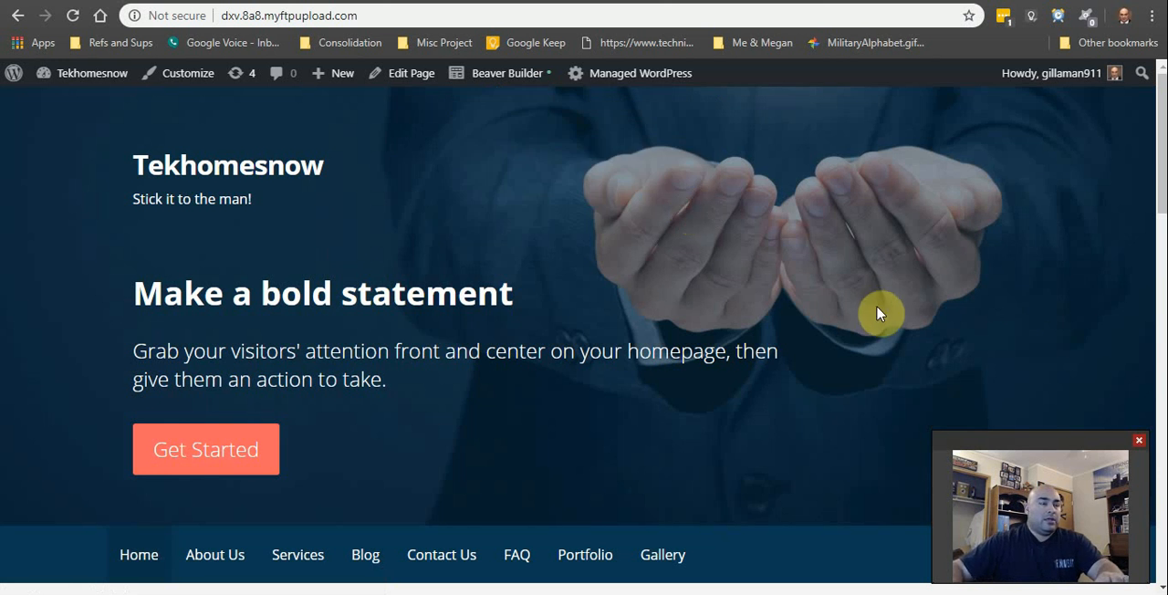
scroll(876, 313, down, 10)
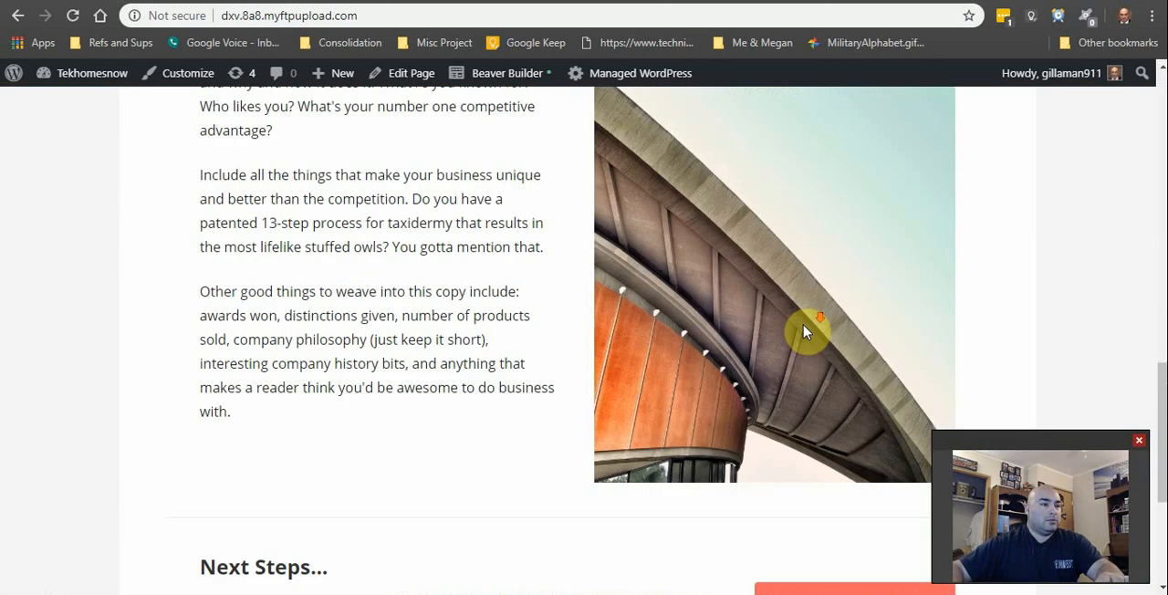
scroll(804, 336, down, 3)
scroll(794, 356, up, 15)
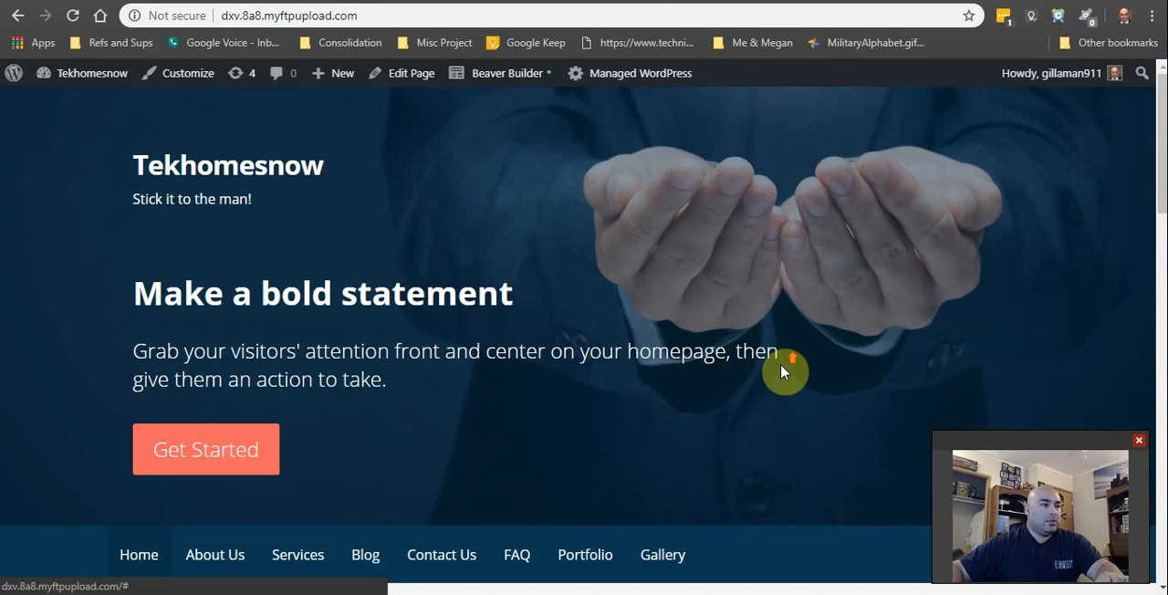
Step: Return to the WordPress dashboard, open the installed plugins list and update the Beaver Builder Plugin (Lite Version)
scroll(783, 365, down, 3)
scroll(777, 358, up, 3)
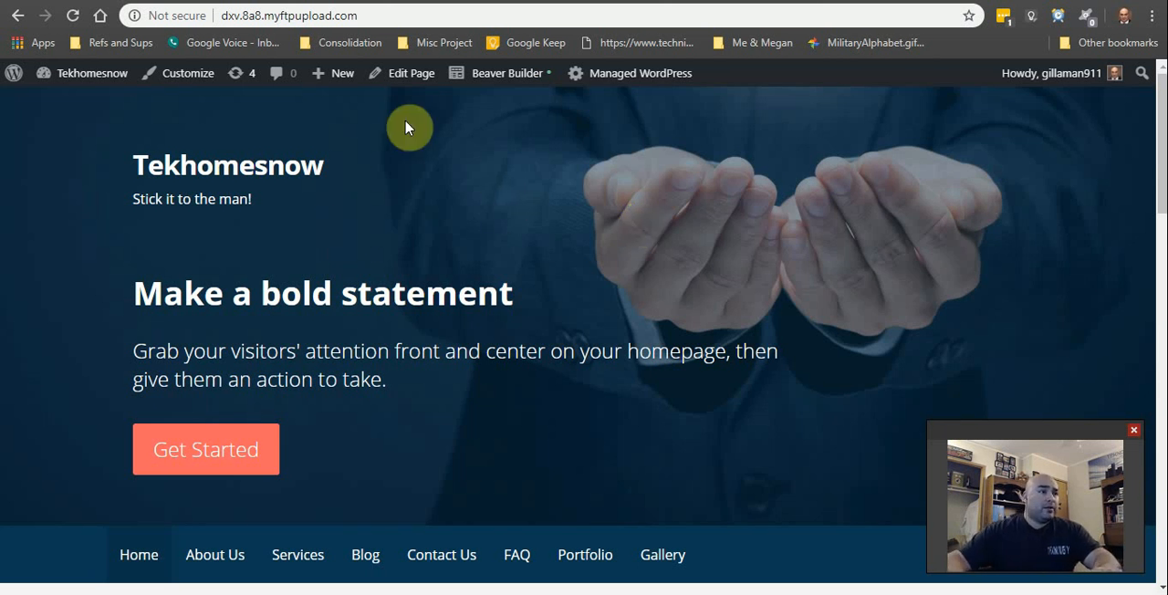
mouse_move(71, 79)
click(80, 108)
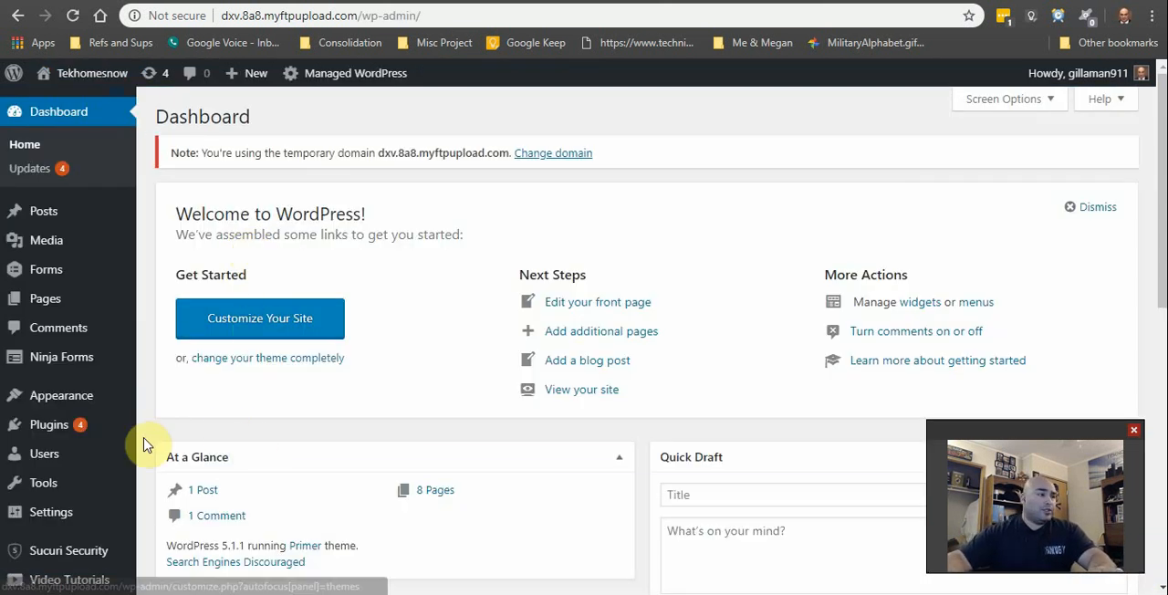
click(60, 429)
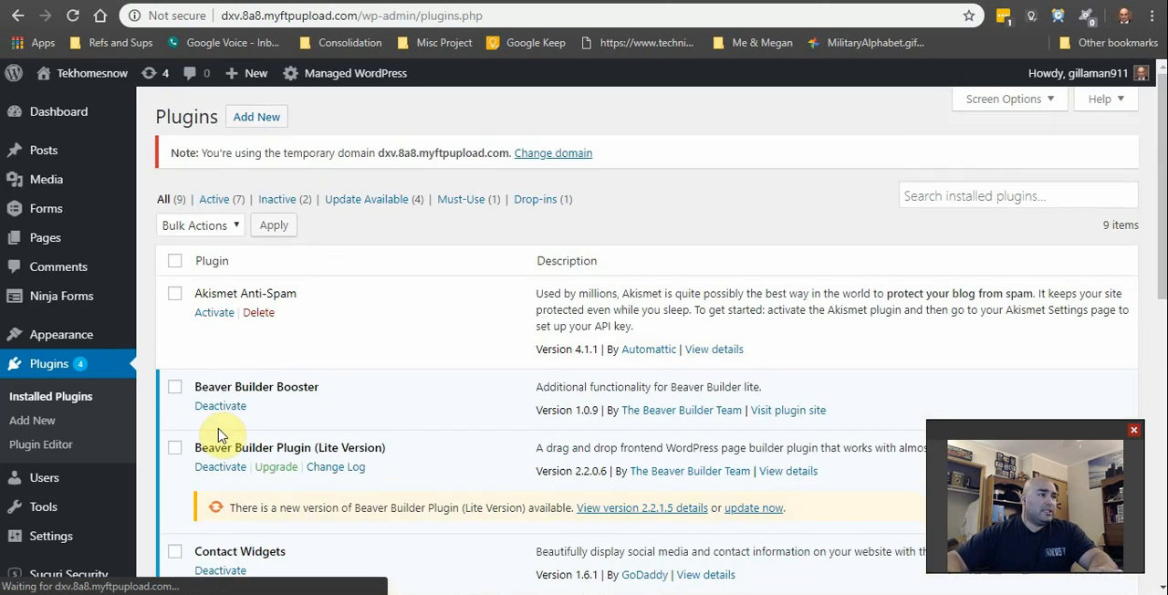
scroll(297, 389, down, 3)
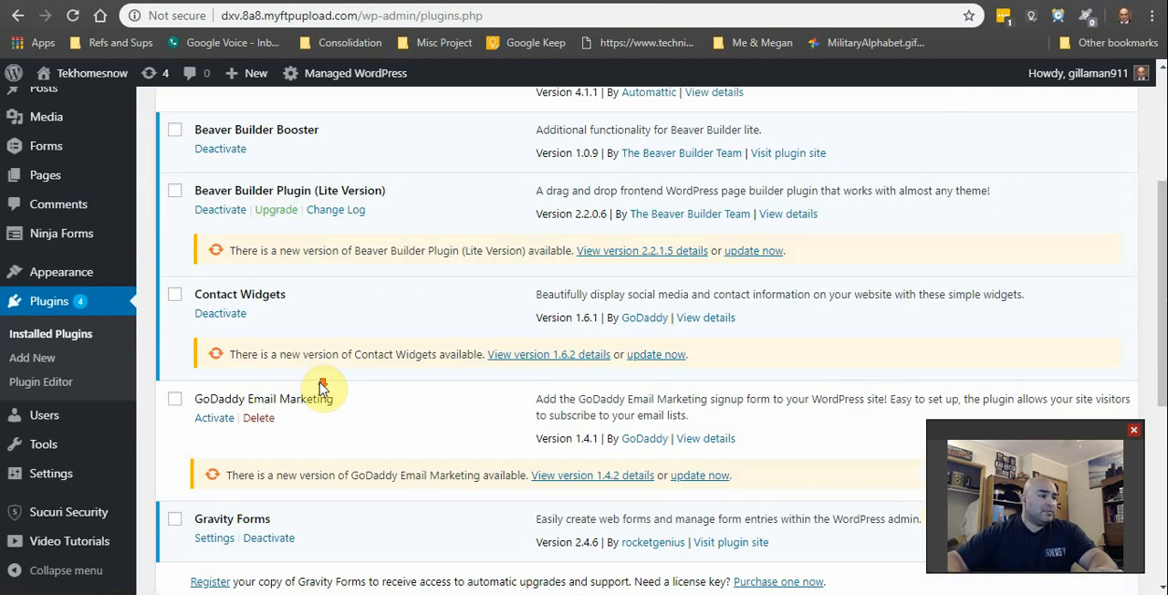
click(757, 251)
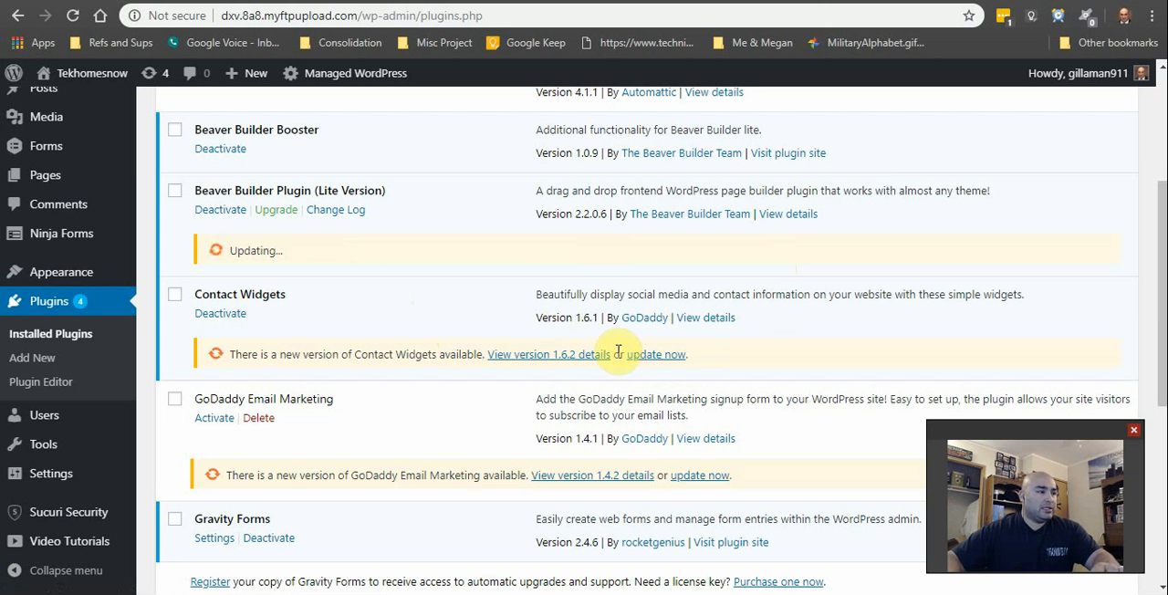
scroll(404, 365, down, 4)
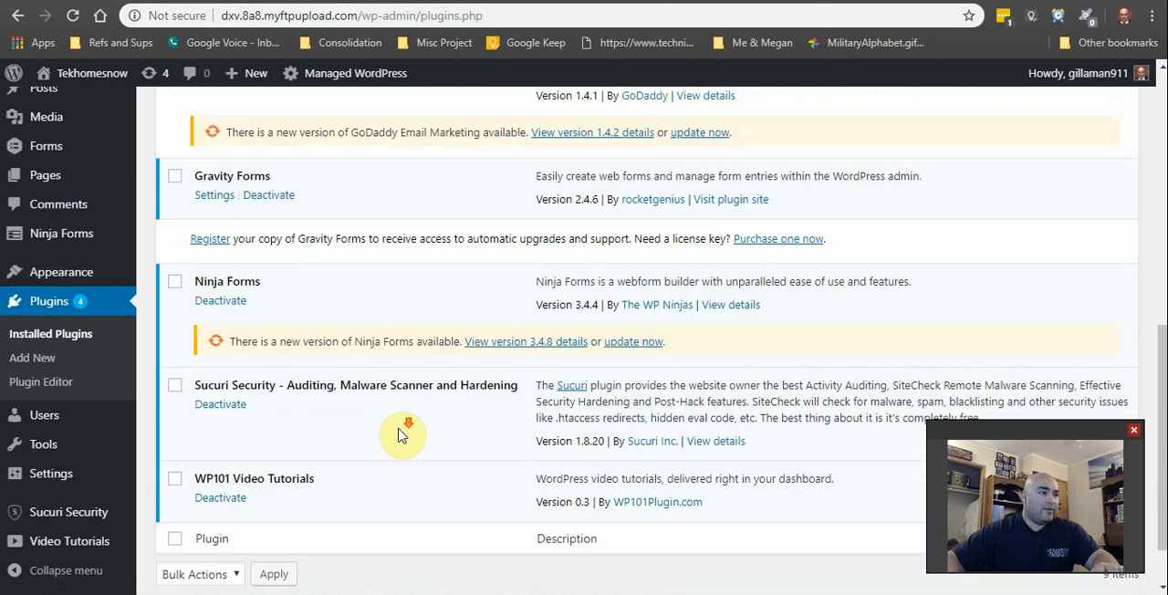
scroll(397, 436, down, 1)
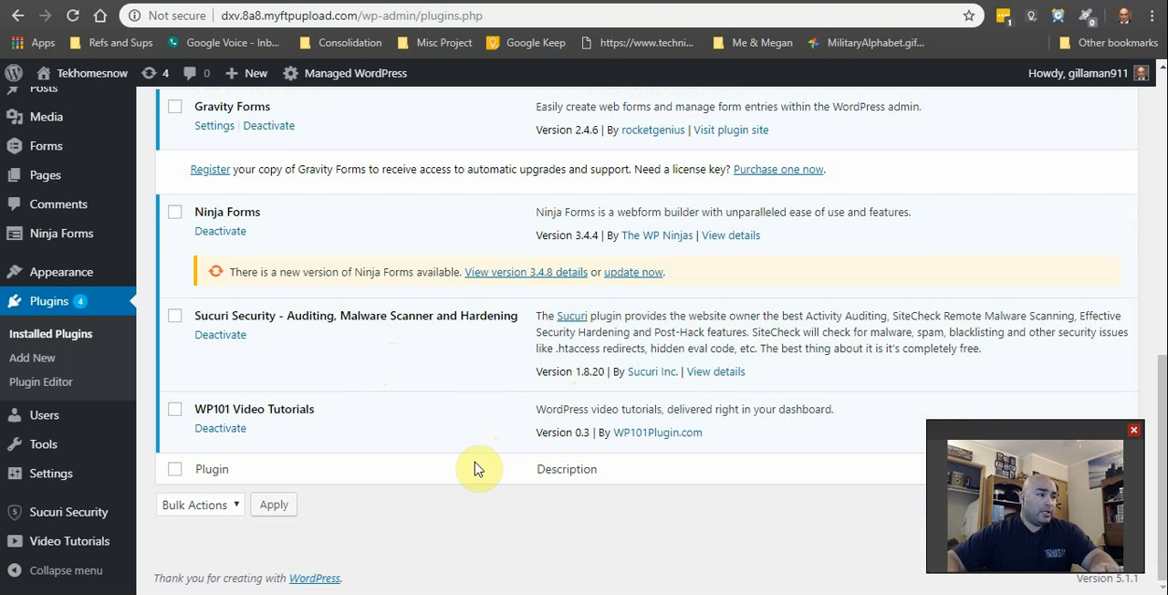
scroll(474, 468, up, 10)
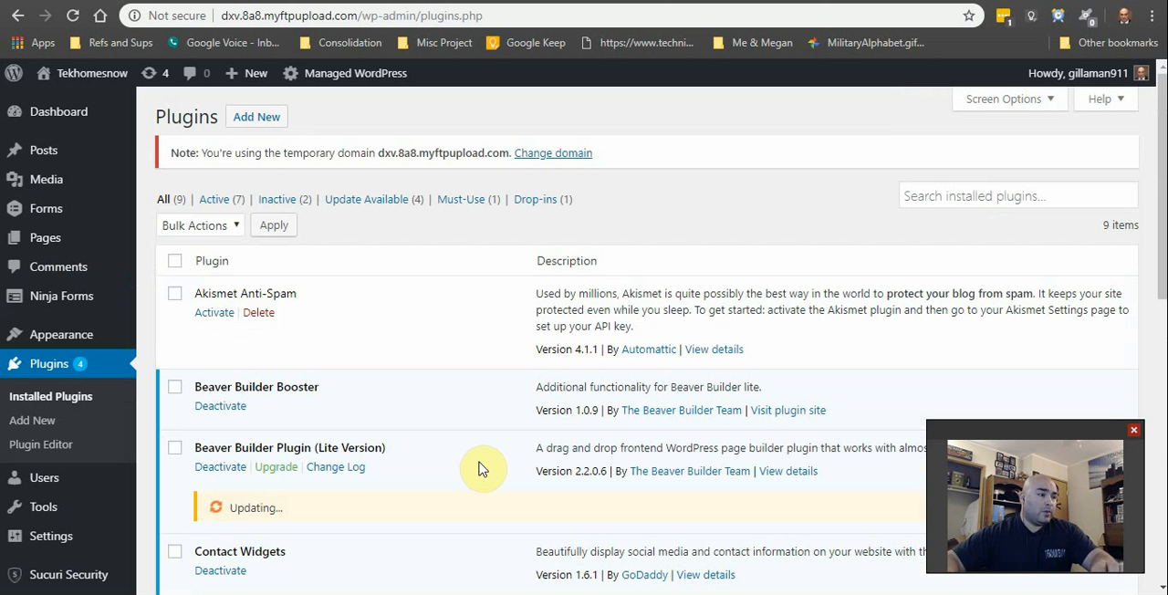
Step: Open the page for adding new plugins once the Beaver Builder update is done
click(244, 118)
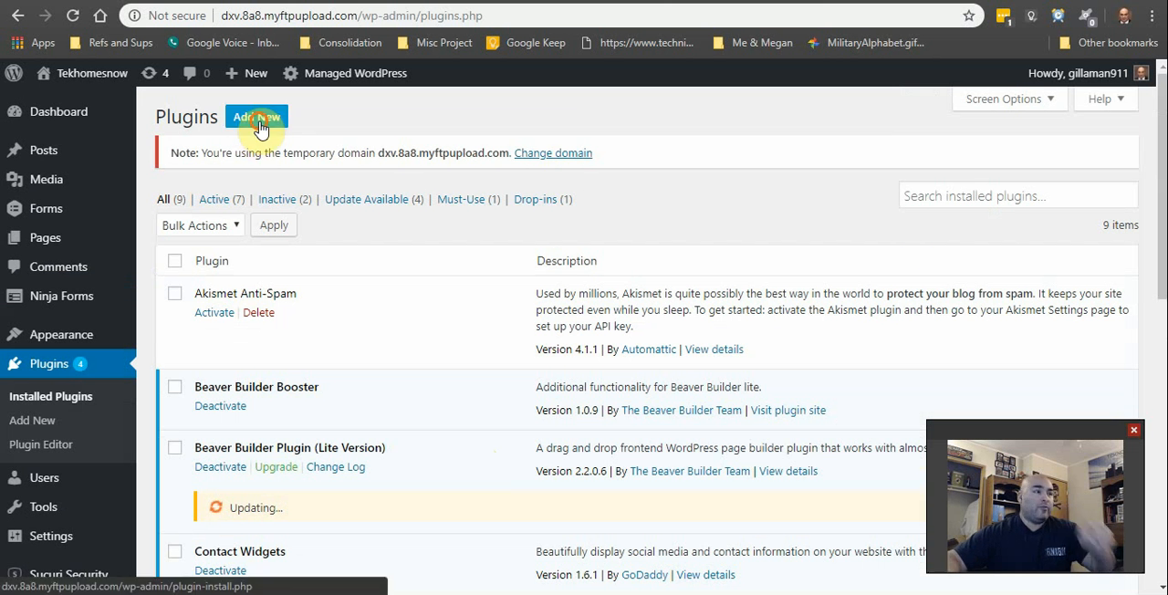
click(740, 113)
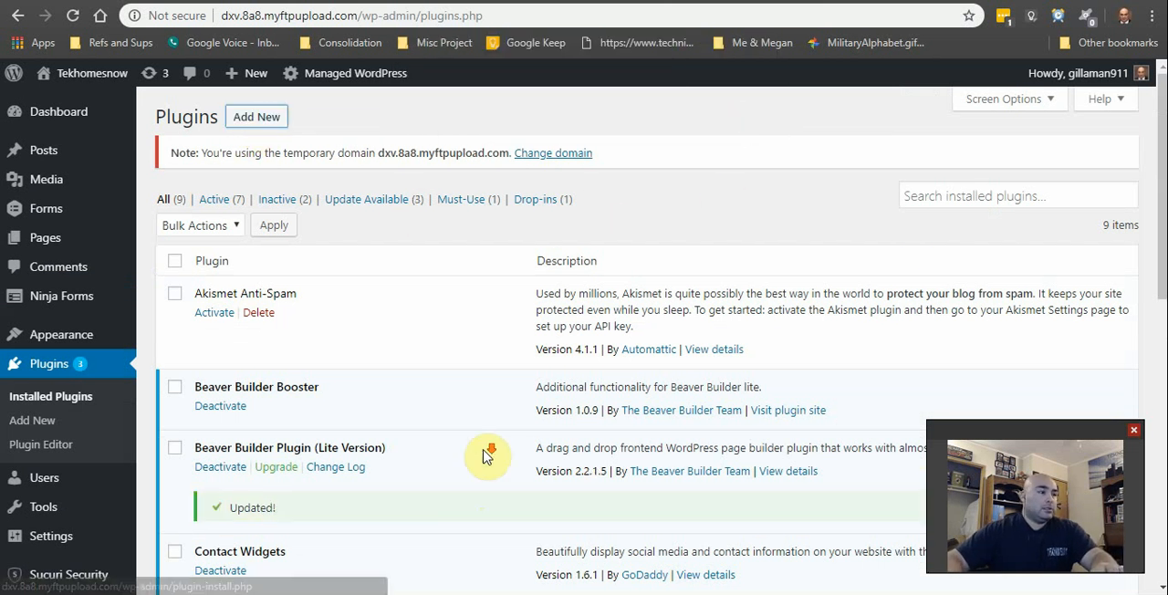
scroll(489, 452, down, 3)
scroll(496, 397, up, 3)
click(247, 119)
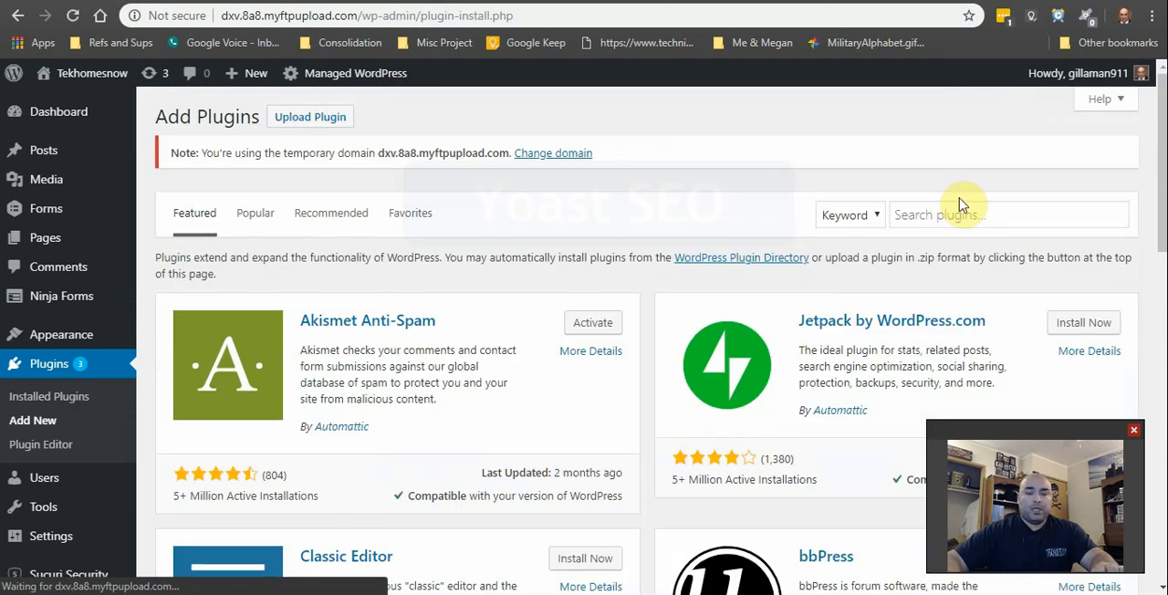
Step: Search the plugins for "yoast seo", and install and activate Yoast SEO by Team Yoast
click(1045, 228)
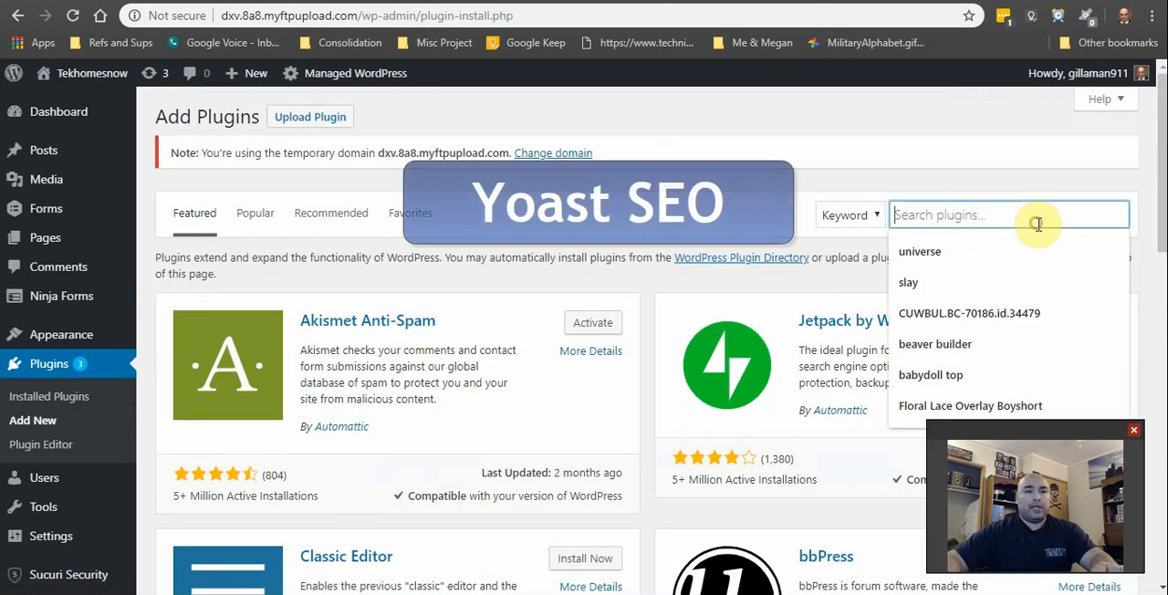
text(yoast)
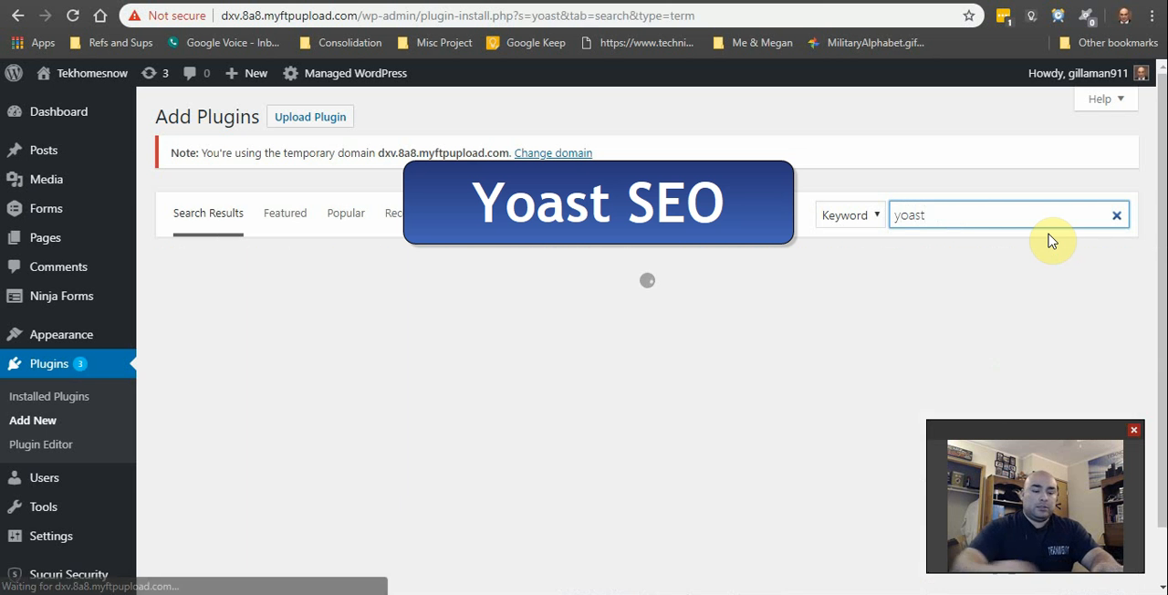
text( seo)
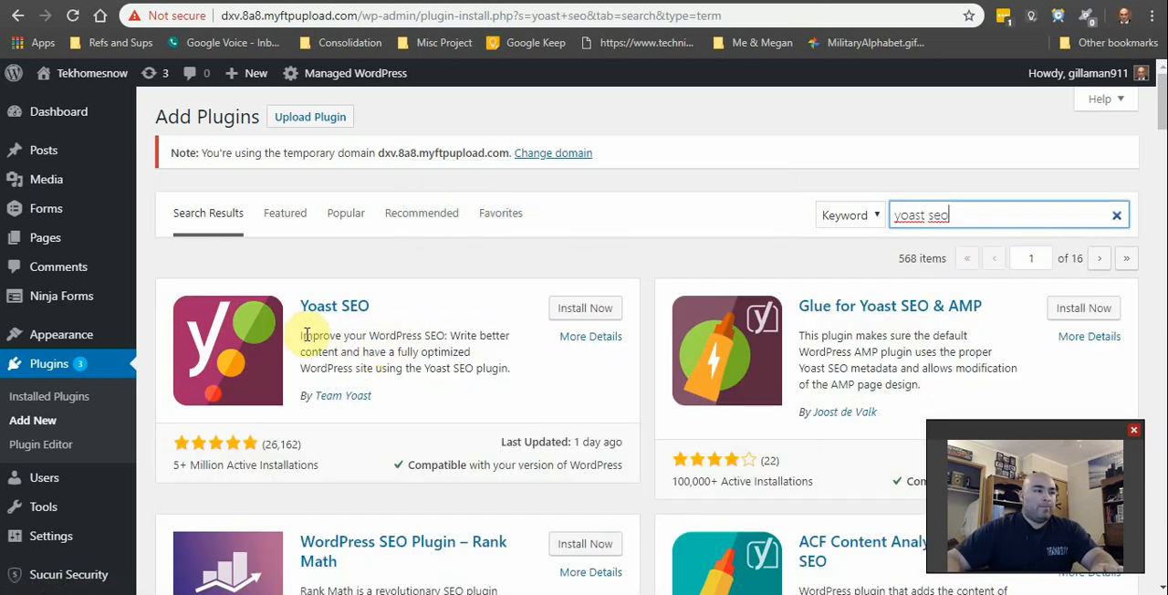
click(557, 309)
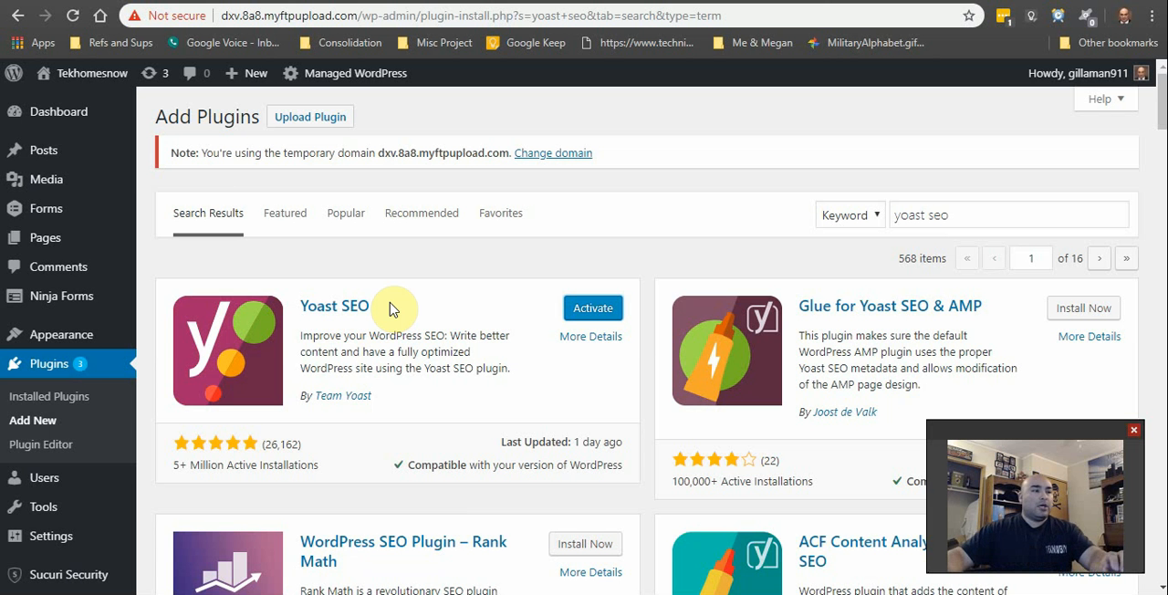
click(589, 311)
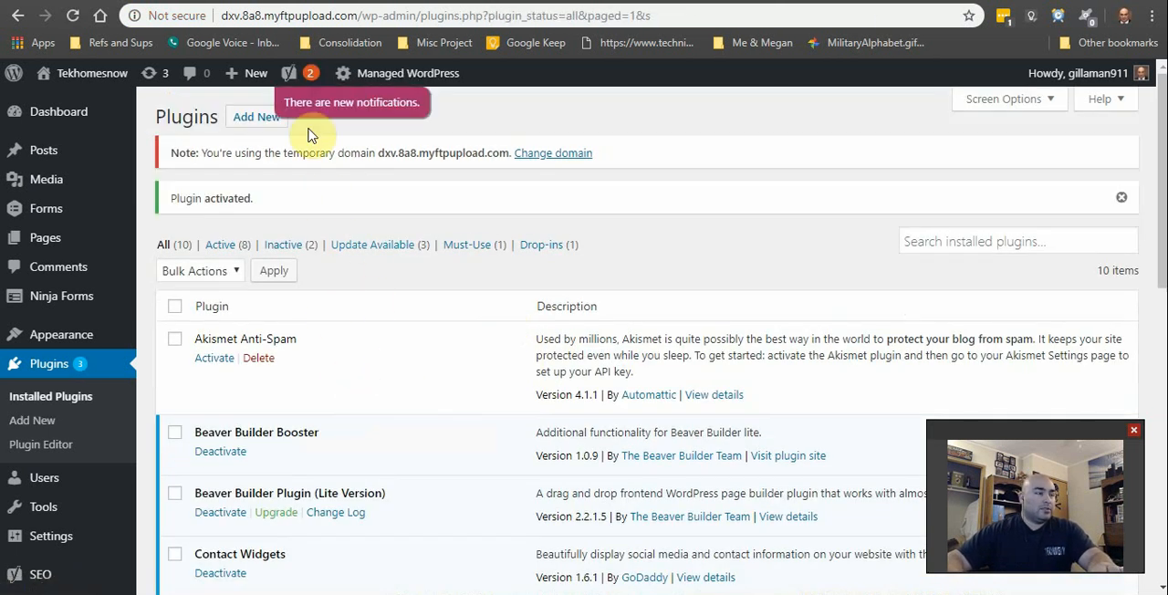
Step: Update the Contact Widgets and GoDaddy Email Marketing plugins in the installed plugins list
scroll(359, 306, down, 4)
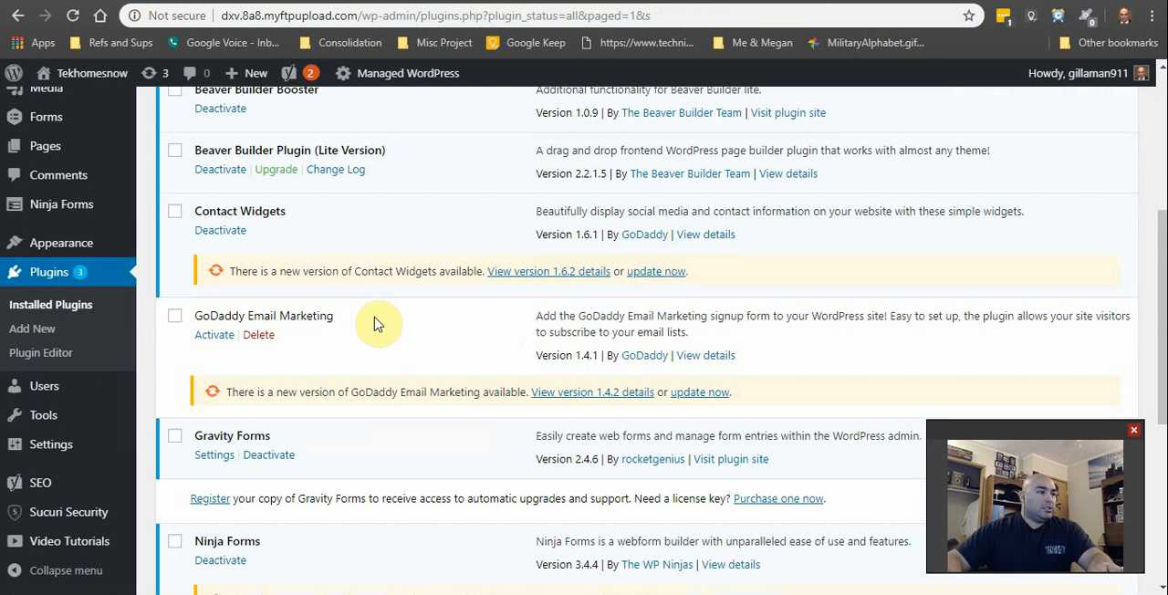
click(673, 271)
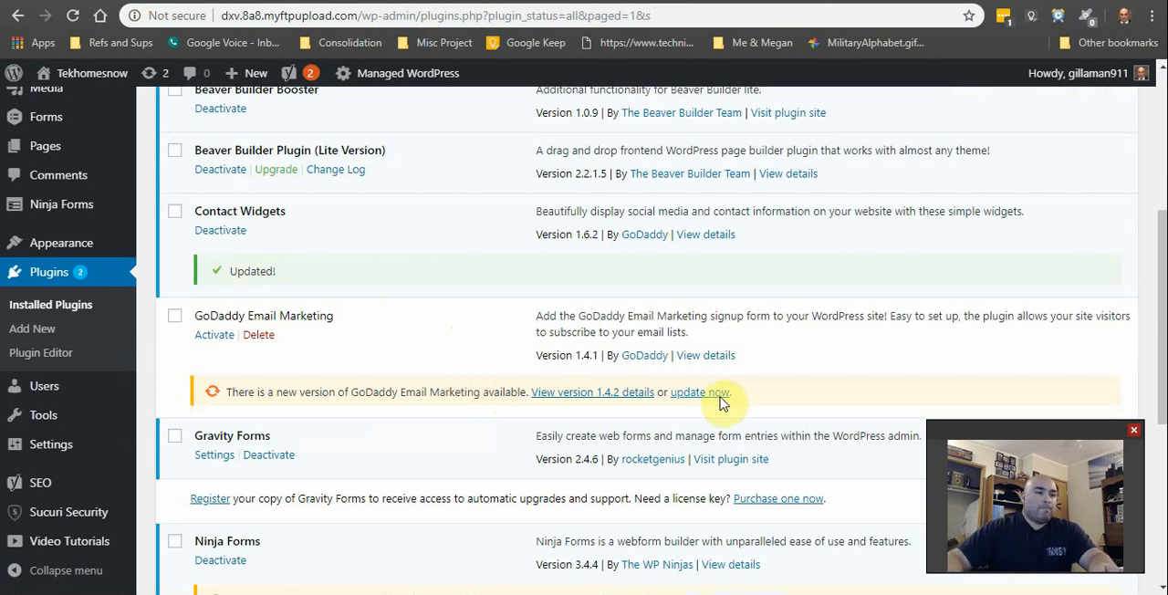
scroll(539, 516, down, 3)
scroll(488, 274, up, 4)
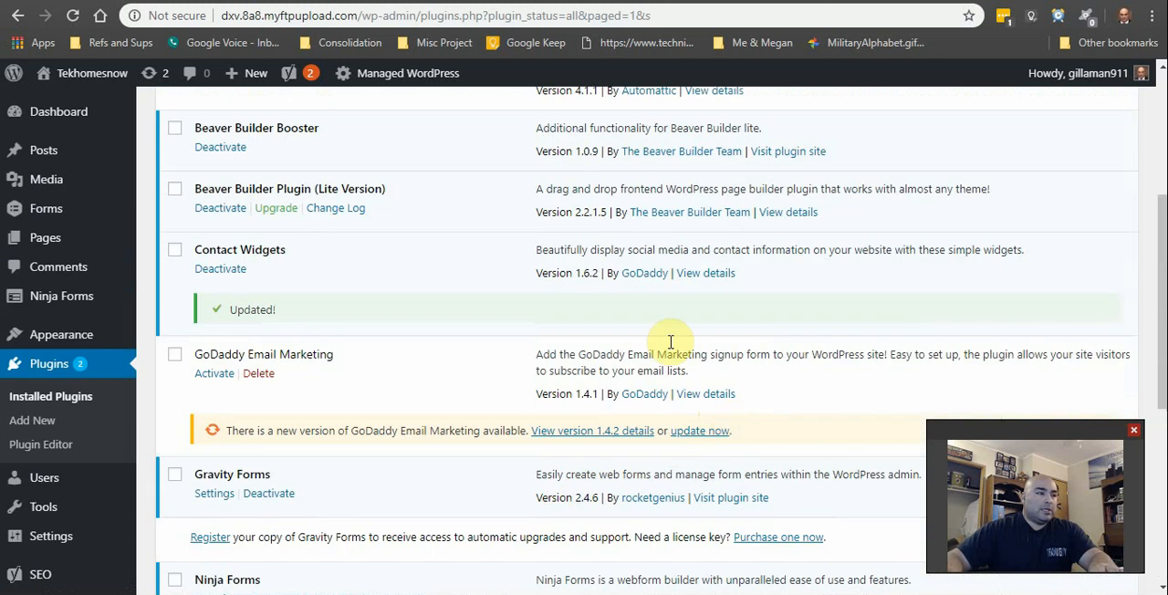
scroll(628, 418, down, 1)
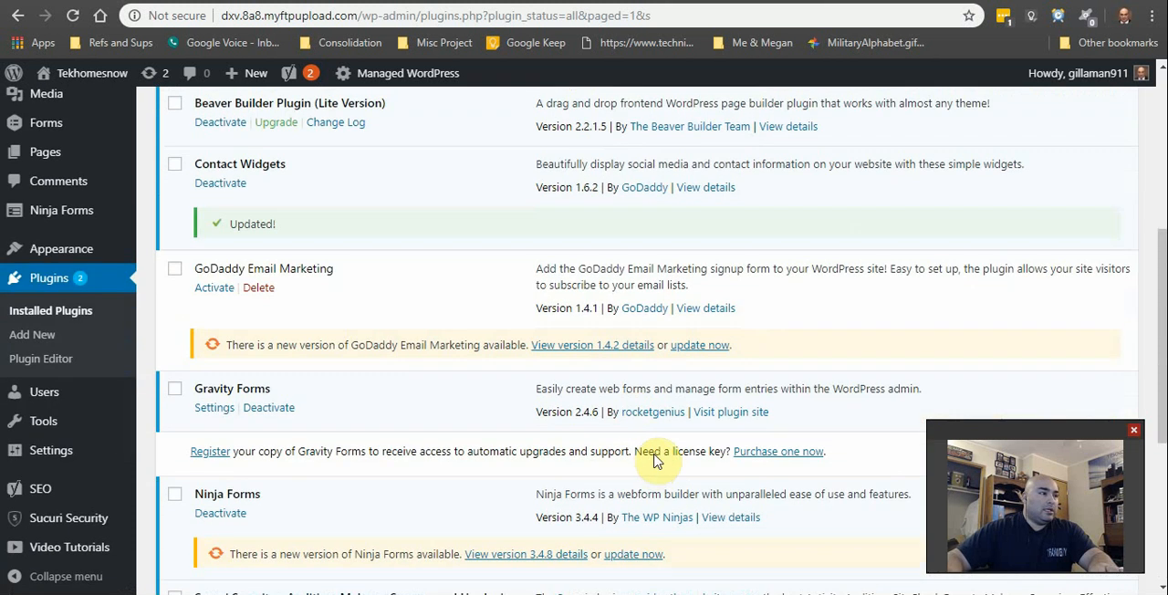
click(717, 354)
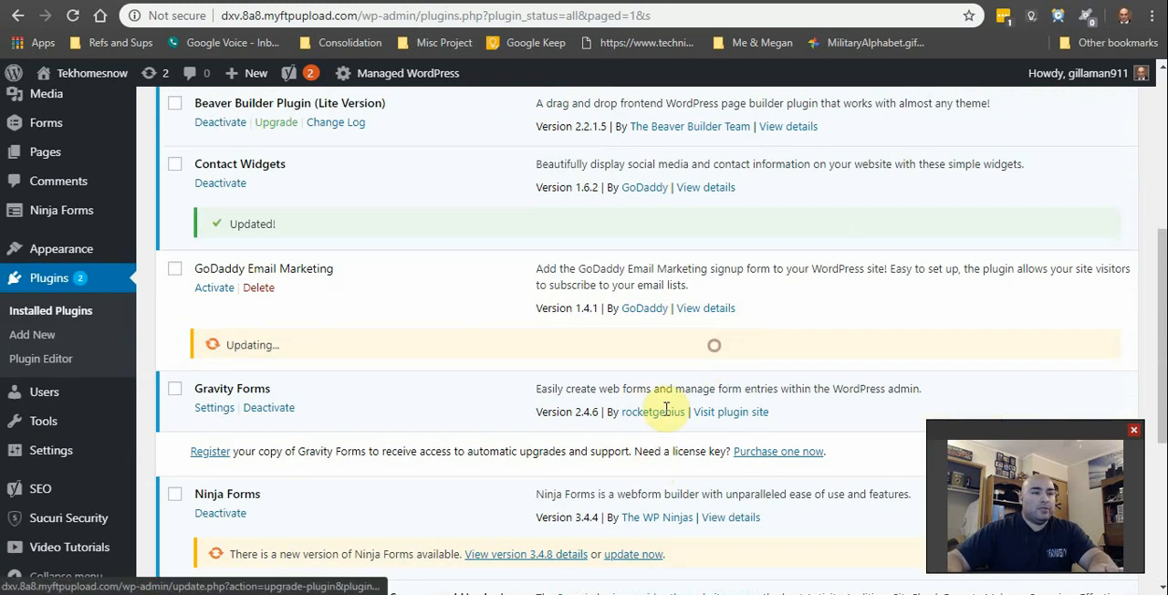
Step: Update the Ninja Forms plugin further down the installed plugins list
scroll(555, 437, down, 1)
scroll(543, 365, down, 3)
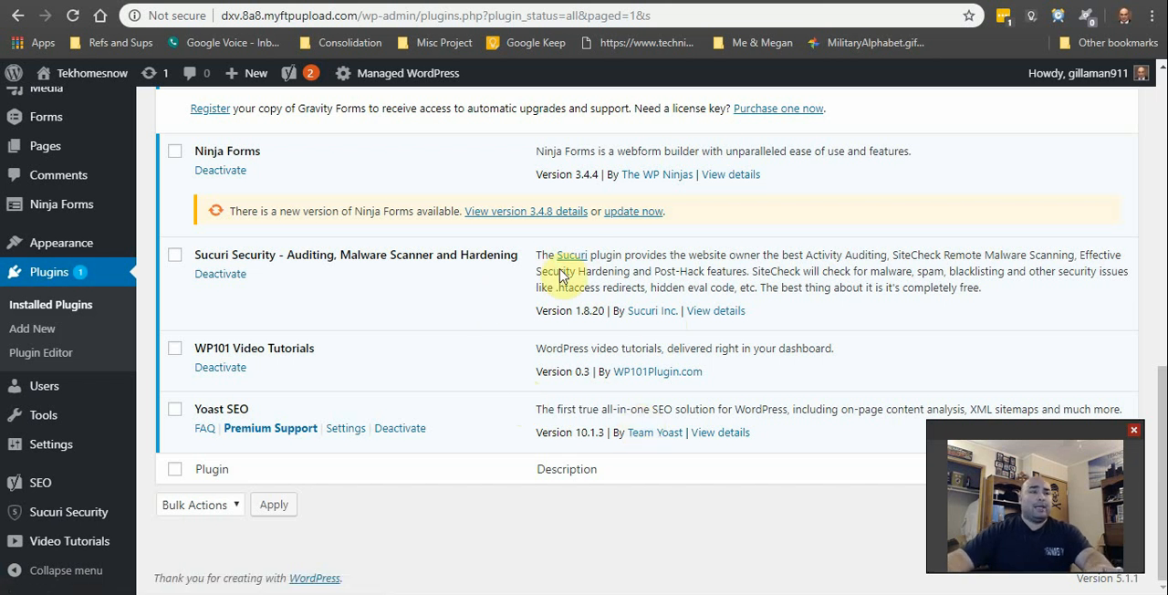
click(633, 211)
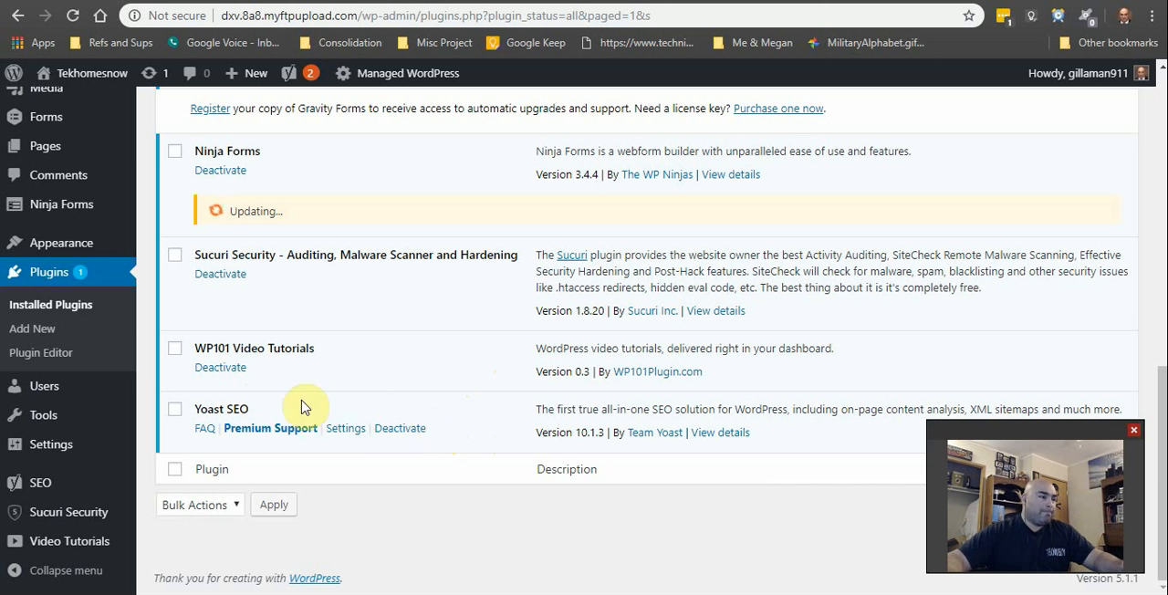
Step: Look through the whole installed plugins list, checking the update status of each plugin
scroll(644, 545, up, 7)
scroll(542, 392, down, 7)
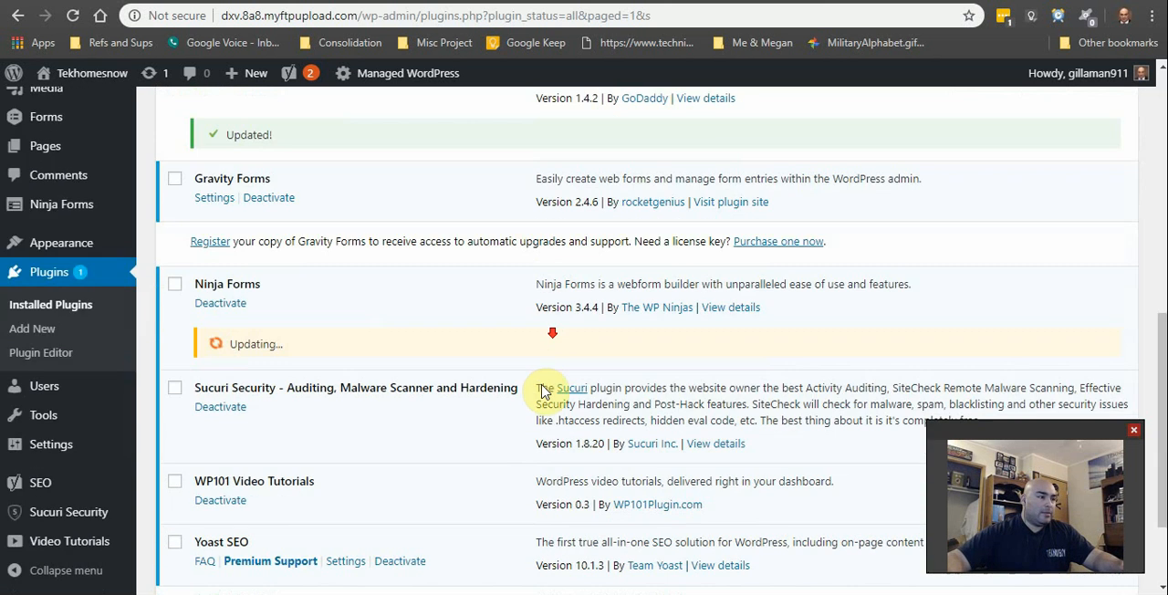
scroll(563, 456, down, 2)
scroll(651, 511, up, 2)
scroll(652, 511, down, 3)
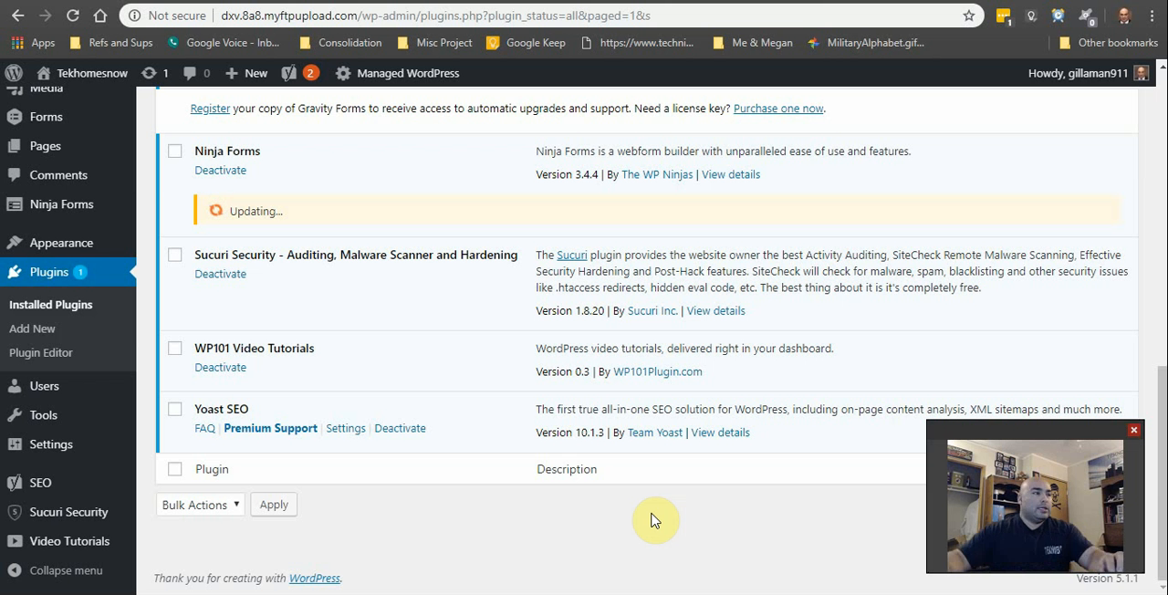
scroll(535, 503, up, 3)
scroll(509, 464, up, 4)
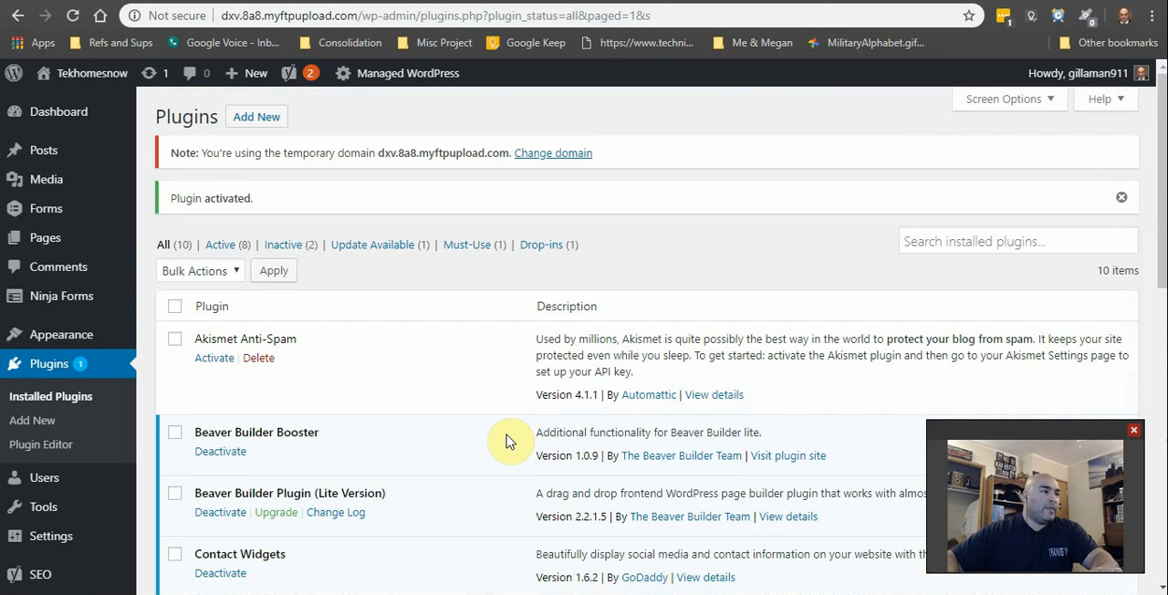
scroll(443, 365, down, 7)
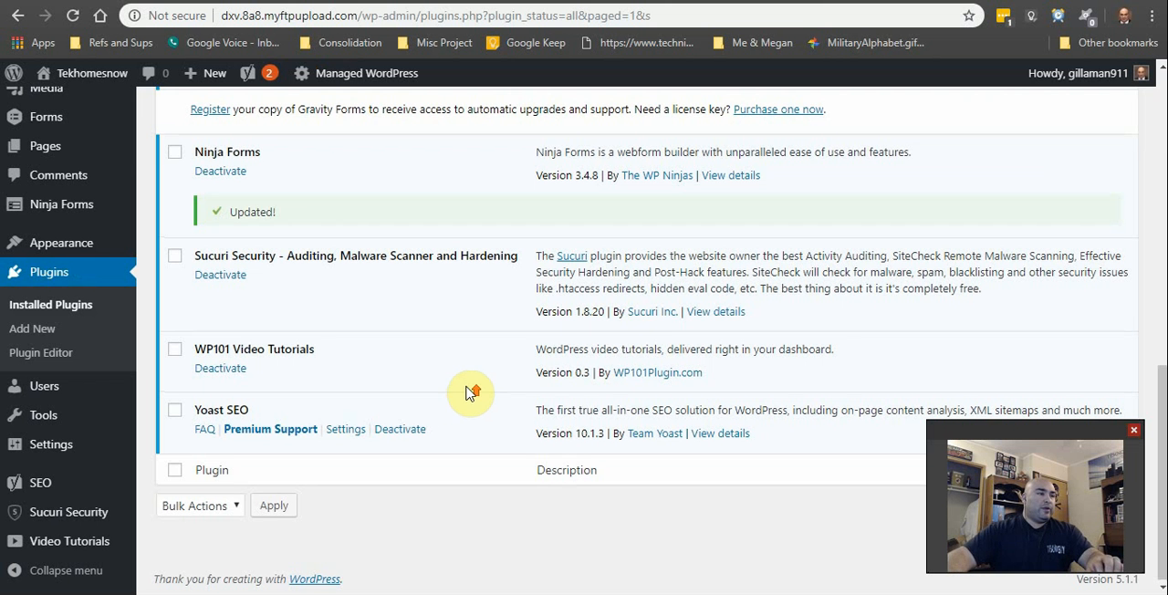
Step: Search the new plugins for "forminator", and install and activate Forminator Contact Form, Poll & Quiz Builder
scroll(470, 393, up, 7)
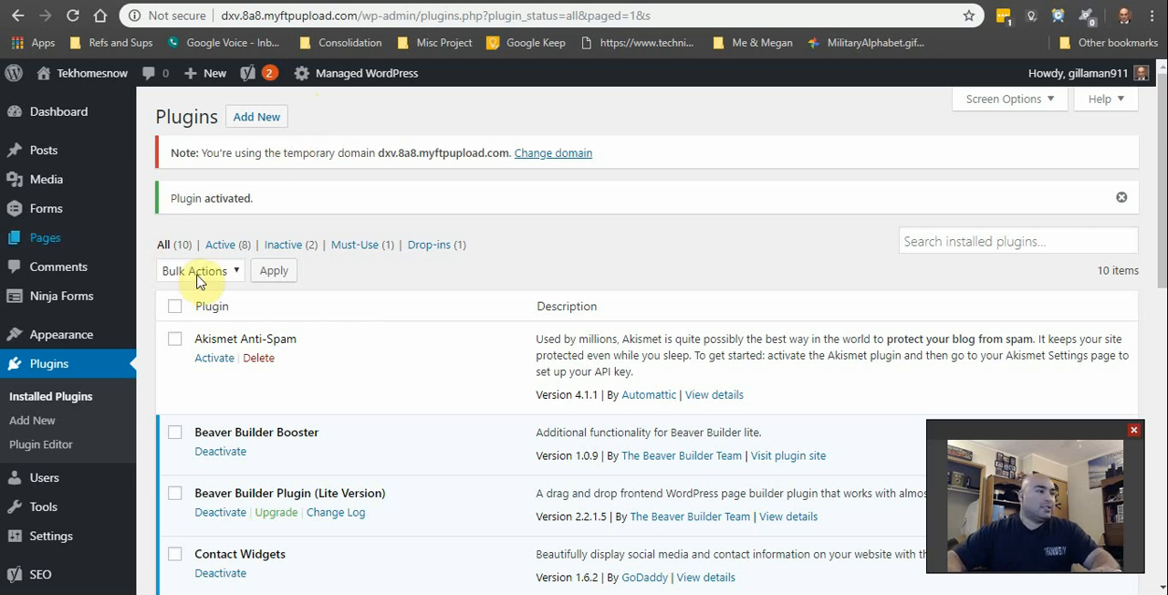
click(253, 124)
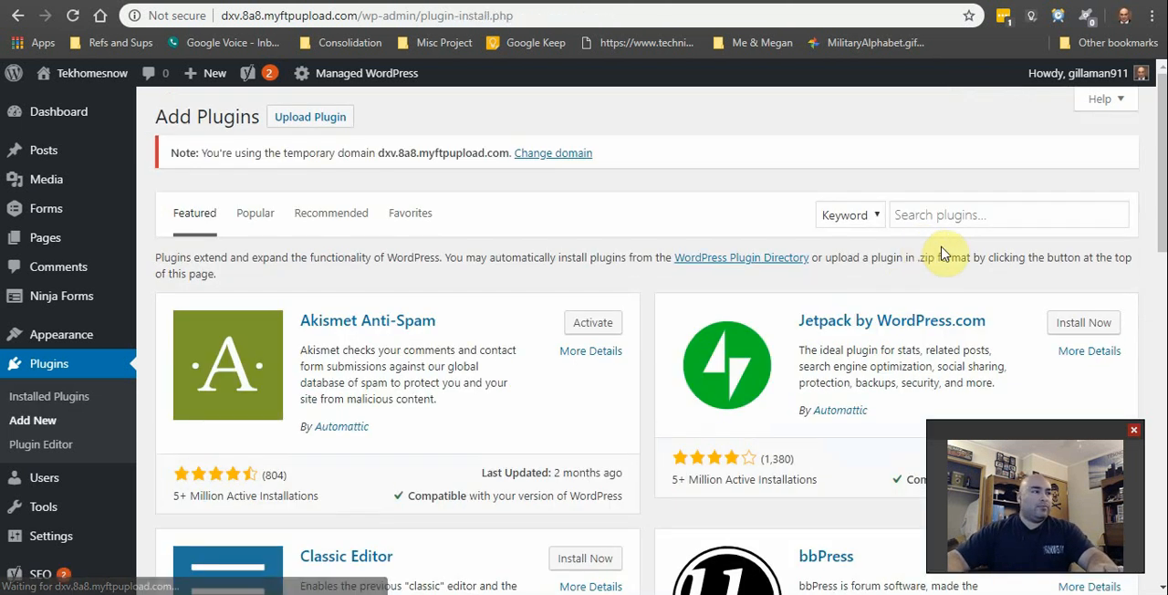
click(983, 218)
text(forminator)
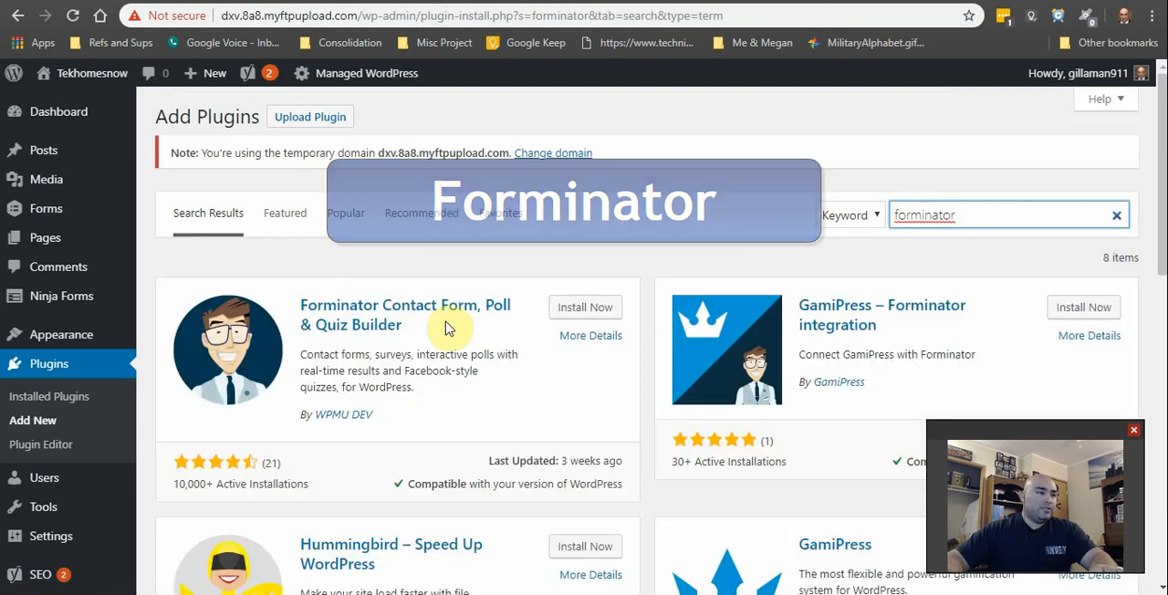
click(583, 308)
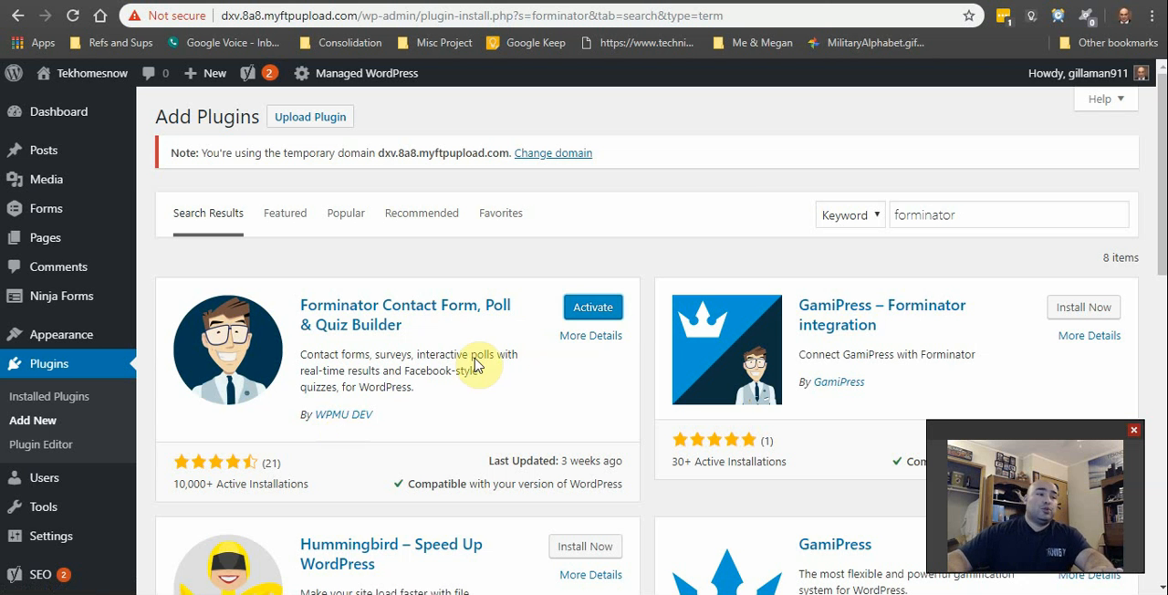
click(591, 307)
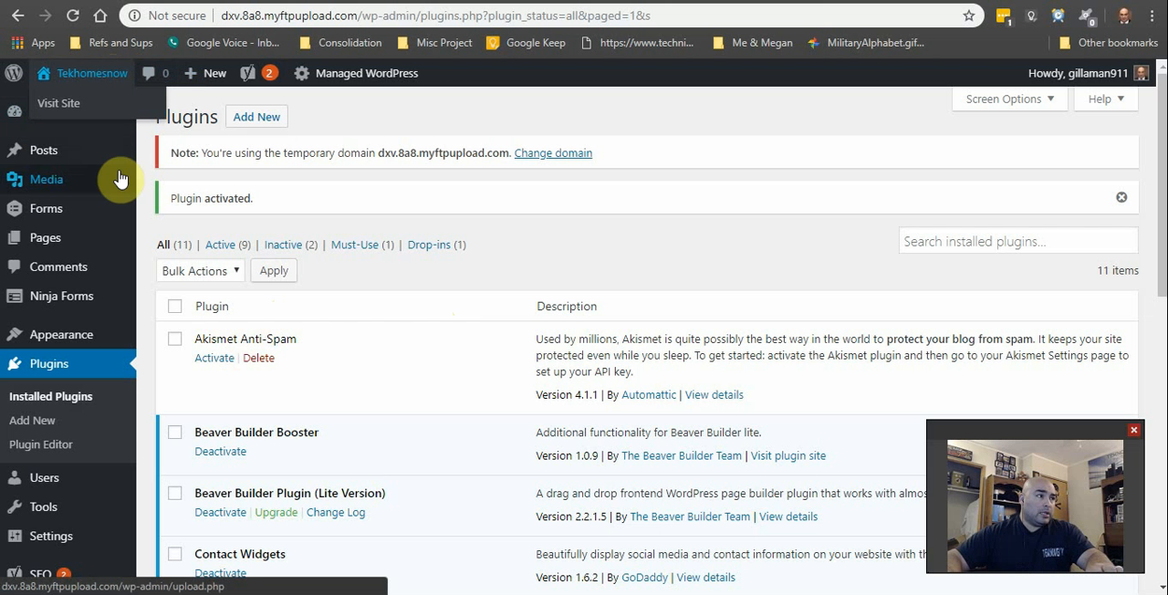
Step: Visit the Tekhomesnow site, open its homepage in Beaver Builder and decline the introductory tour
click(101, 108)
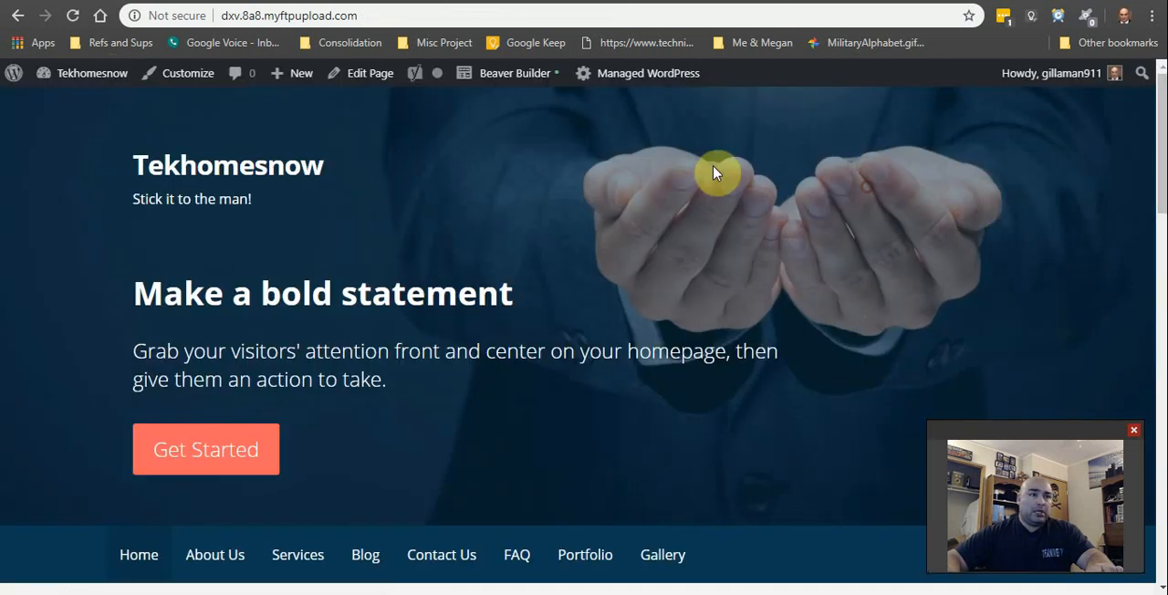
click(518, 78)
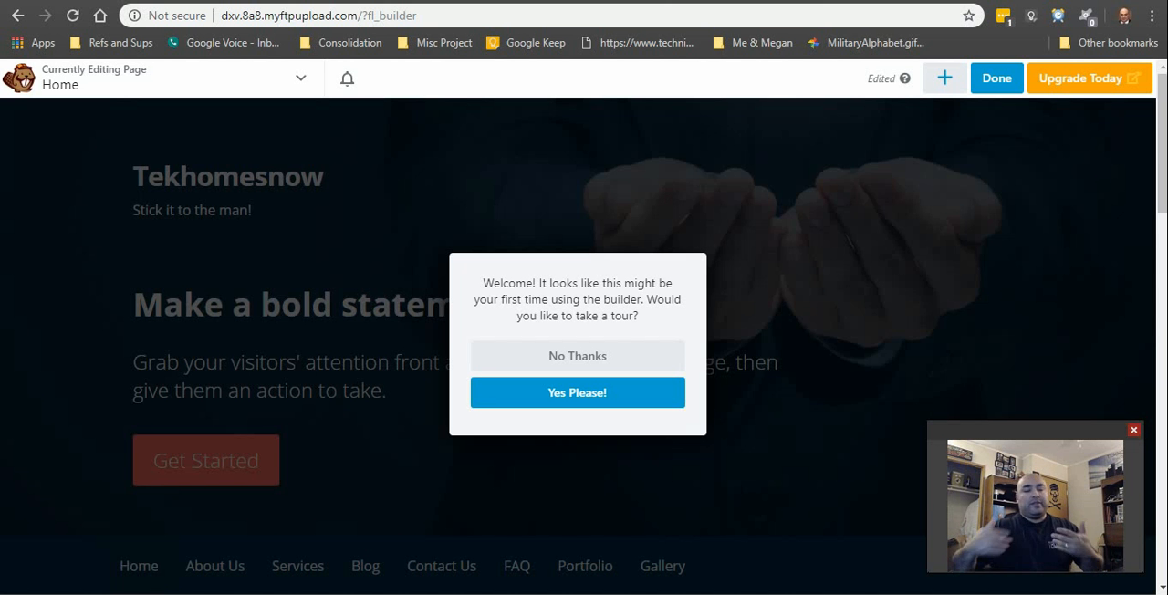
click(653, 365)
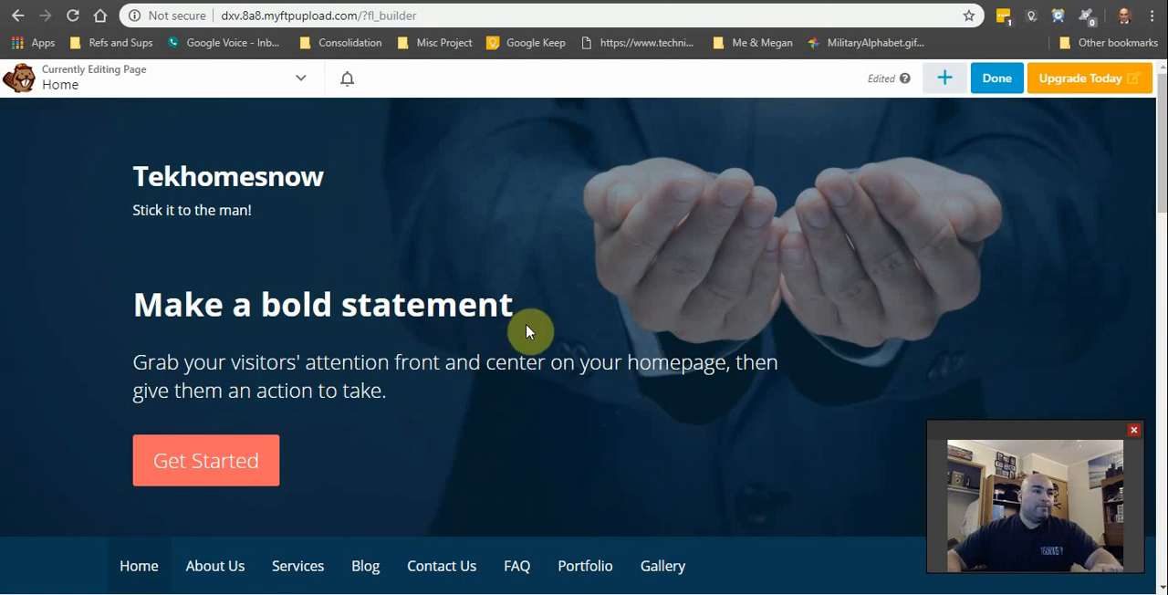
Step: Try placing an Audio module above the three product and service callouts, and cancel its settings
click(950, 81)
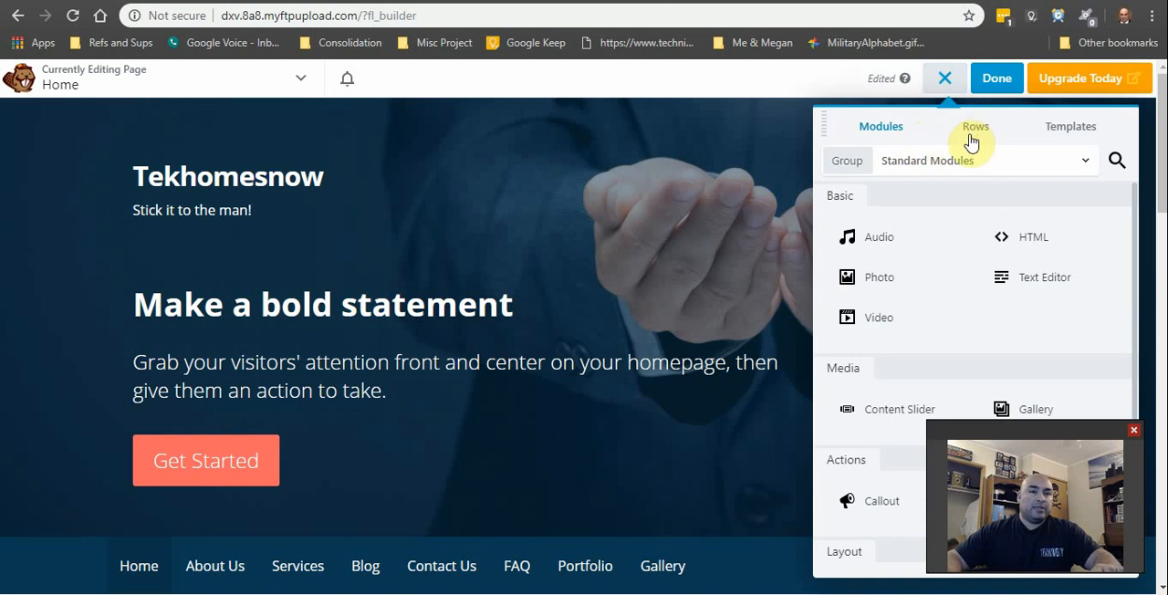
drag(904, 245, 911, 214)
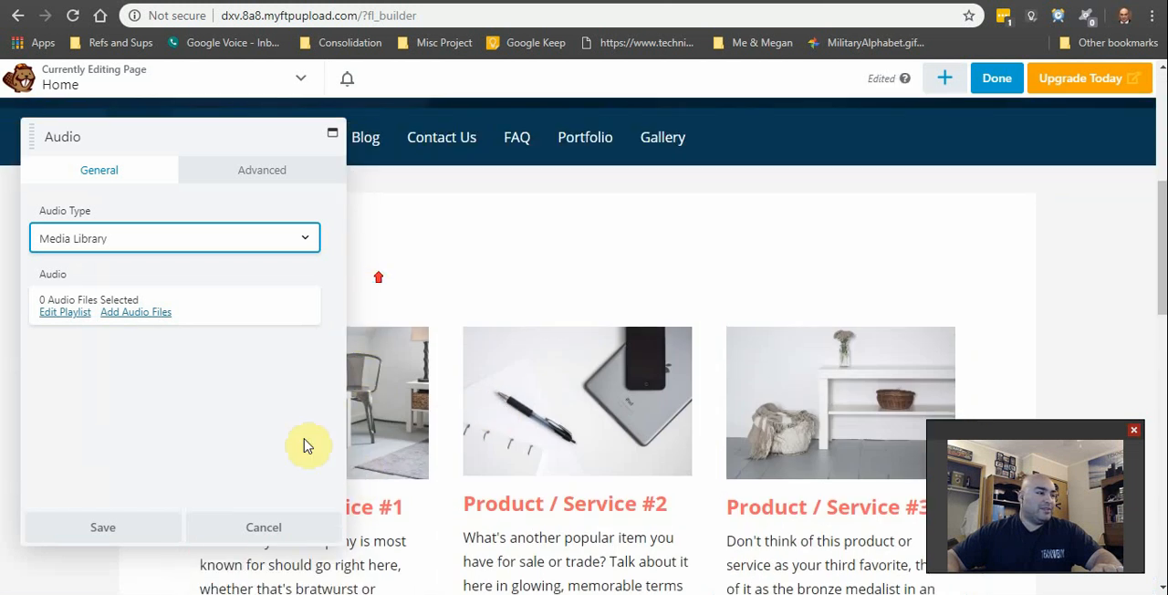
click(284, 527)
Step: Look over the product callouts, open the settings of the Product / Service #1 callout and cancel them
scroll(498, 472, down, 2)
scroll(496, 491, up, 3)
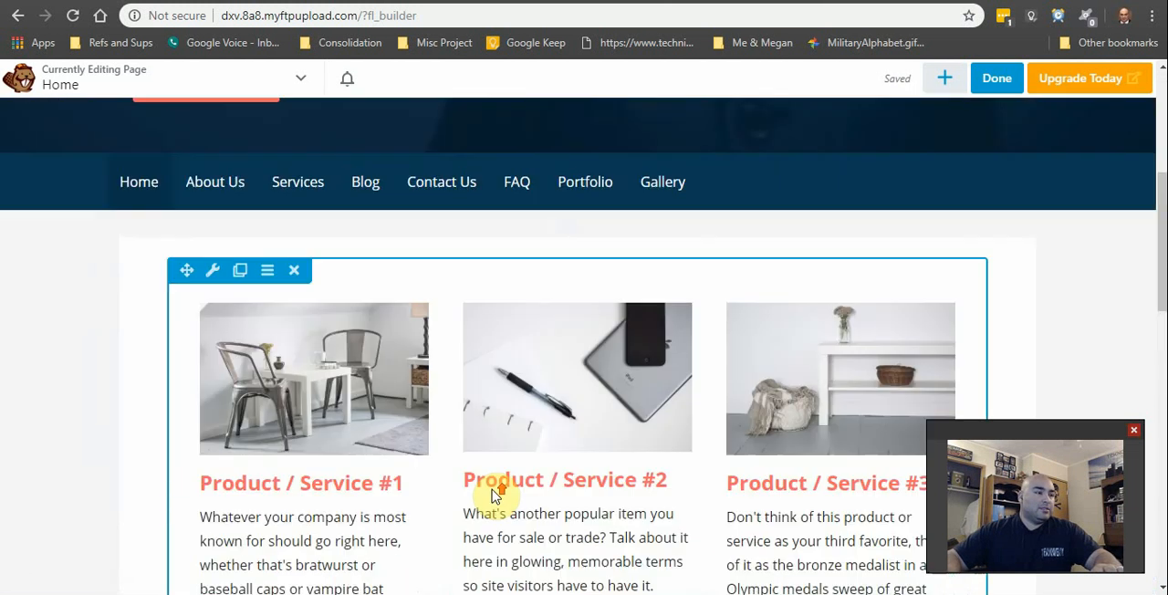
scroll(353, 414, down, 1)
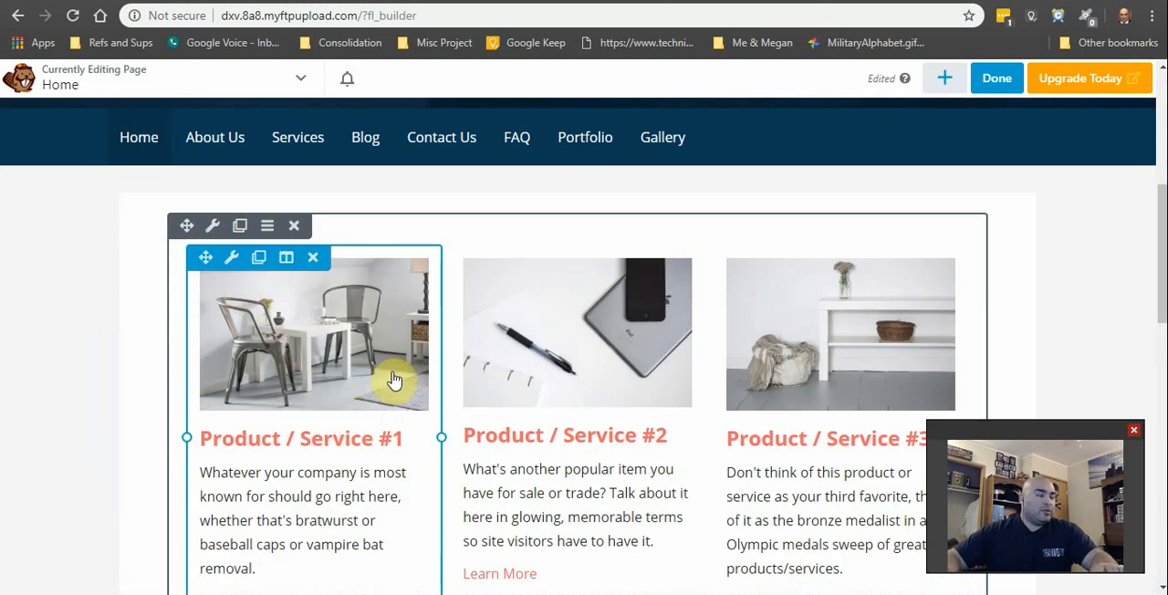
scroll(523, 270, up, 5)
scroll(411, 410, down, 5)
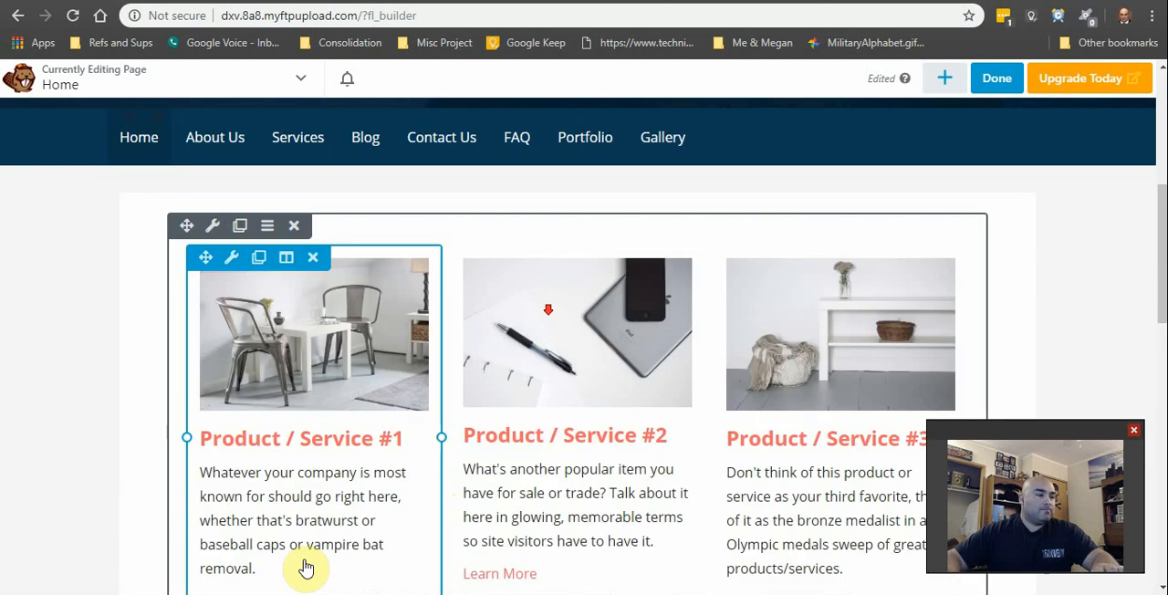
click(359, 352)
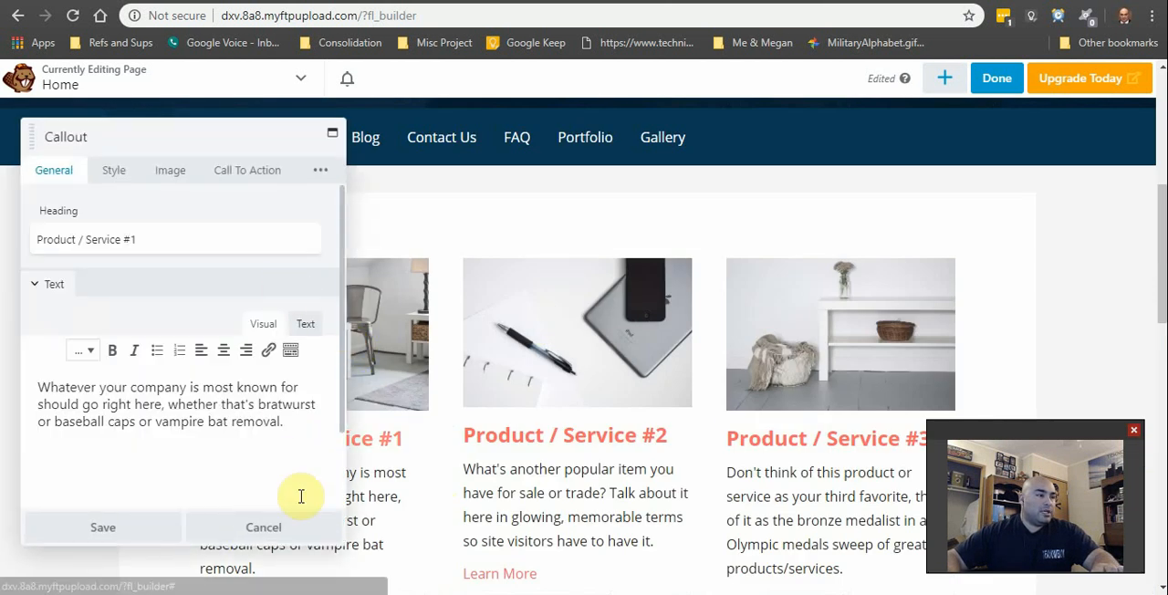
click(301, 531)
Step: Finish editing the homepage in Beaver Builder by discarding the changes and returning to the site
scroll(496, 334, up, 5)
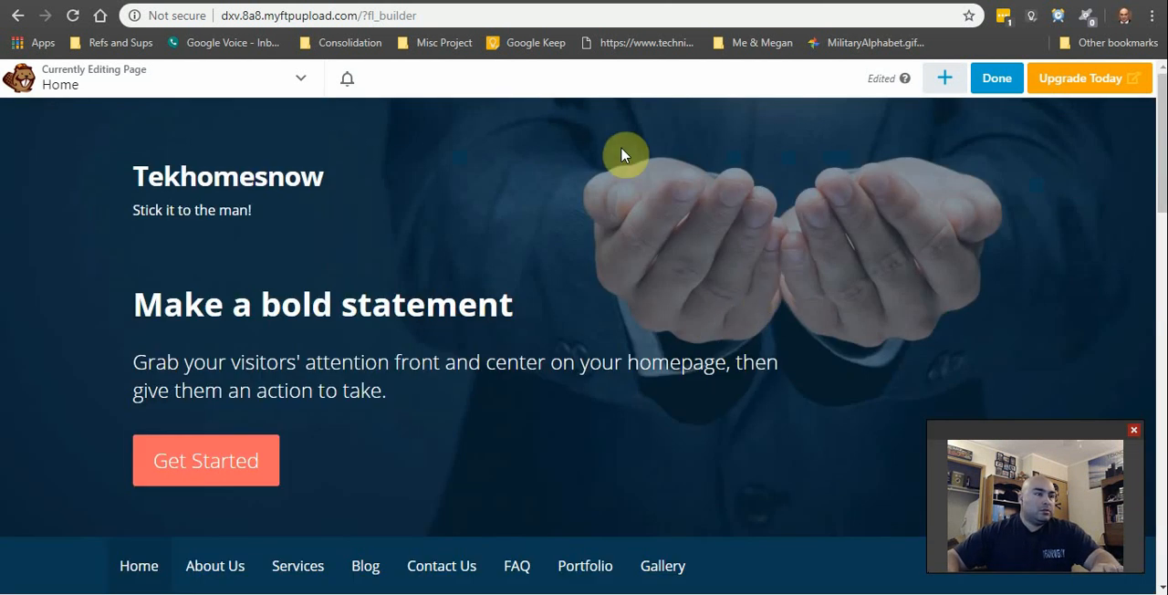
click(1004, 80)
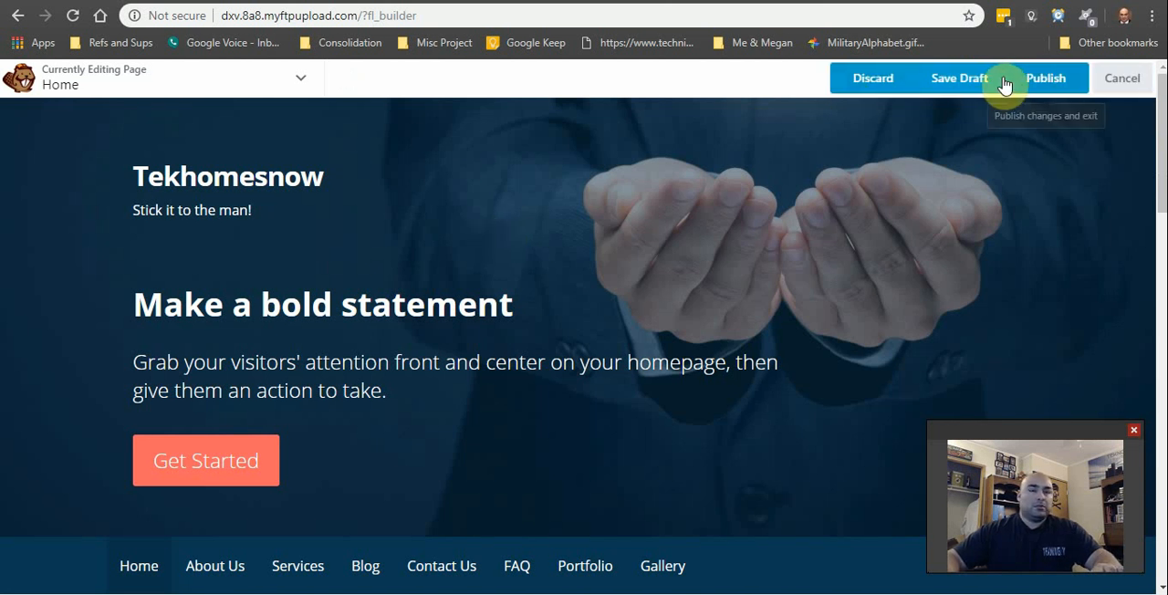
click(872, 81)
click(673, 128)
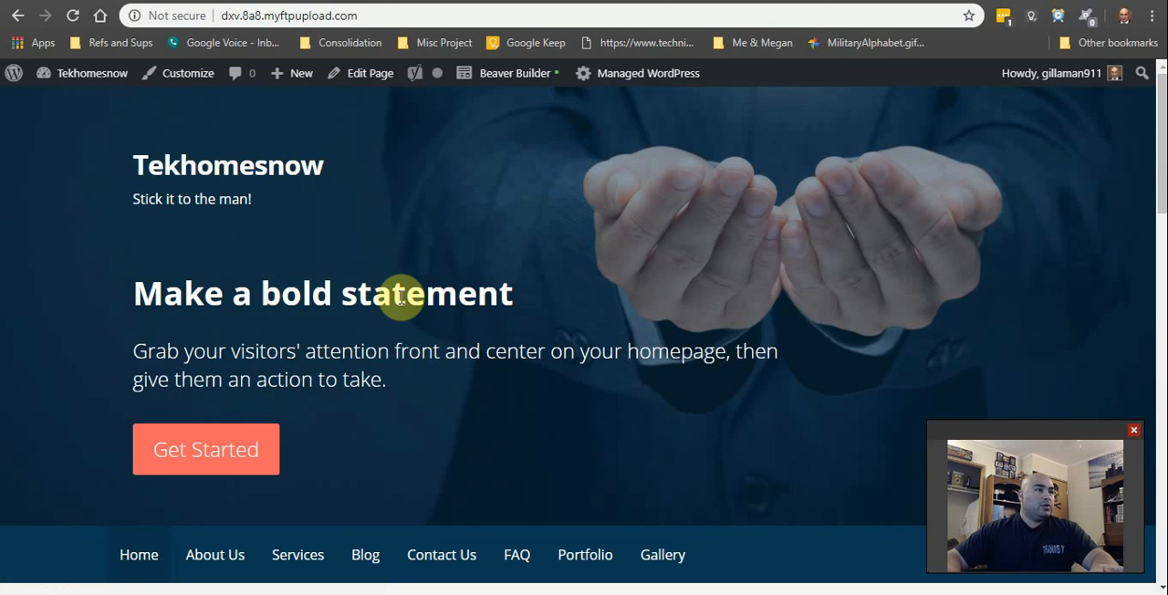
Step: Open the Header Media settings in the site customizer and start adding a new header image
click(182, 81)
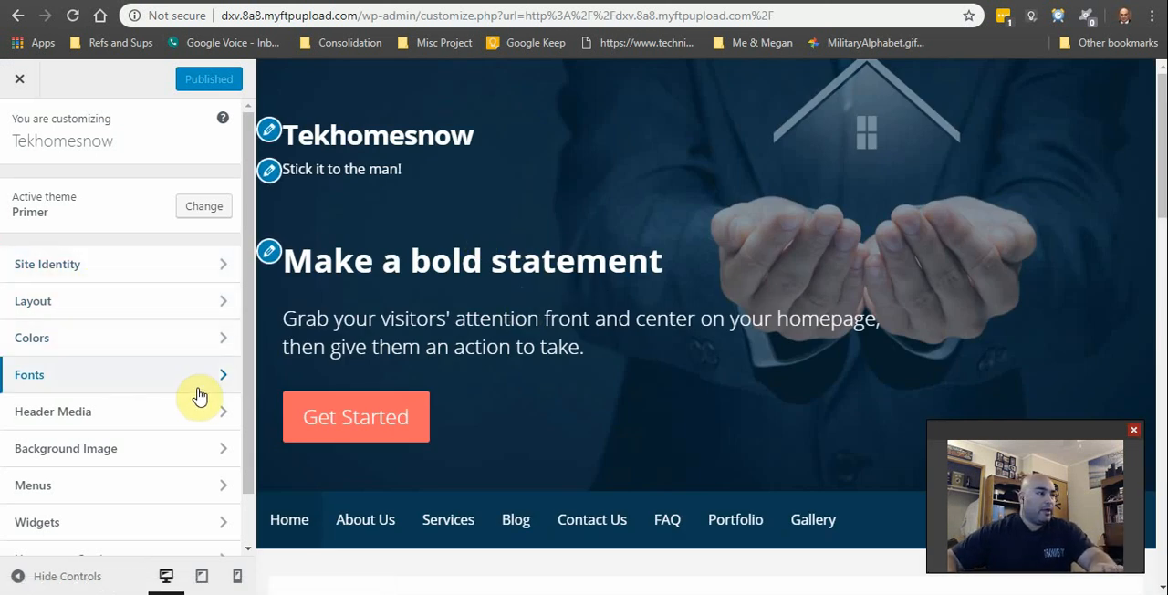
click(214, 417)
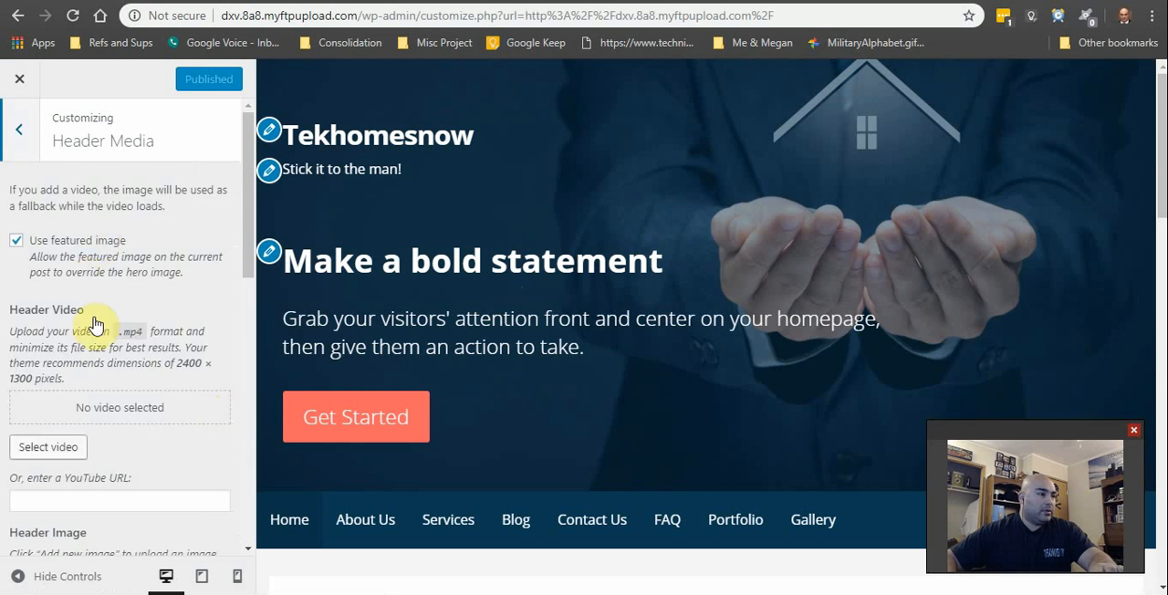
scroll(96, 324, down, 4)
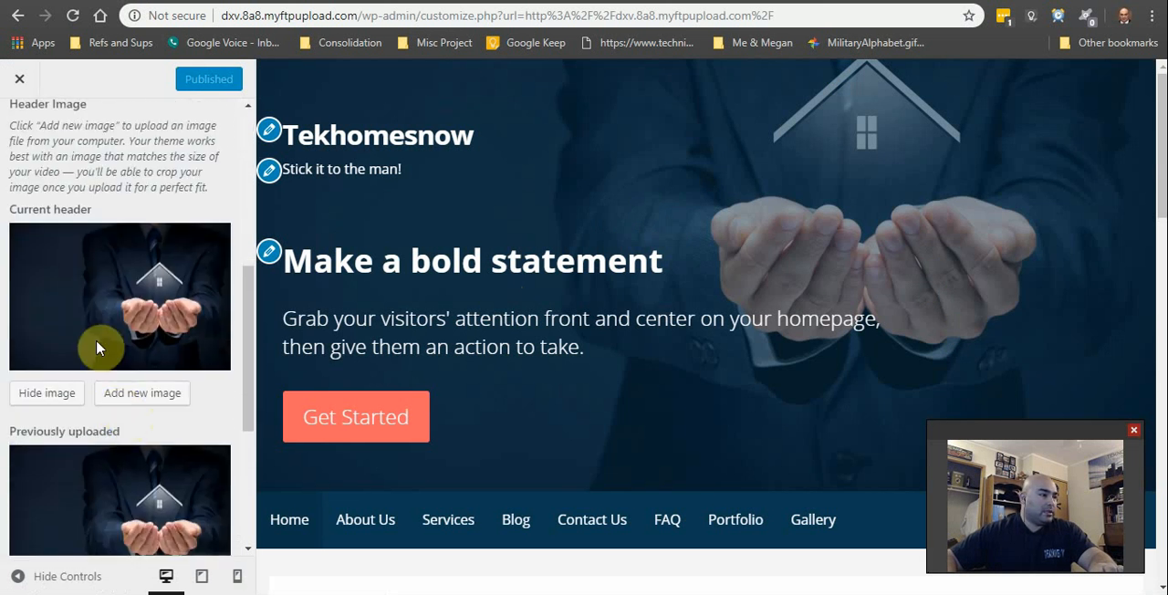
click(155, 401)
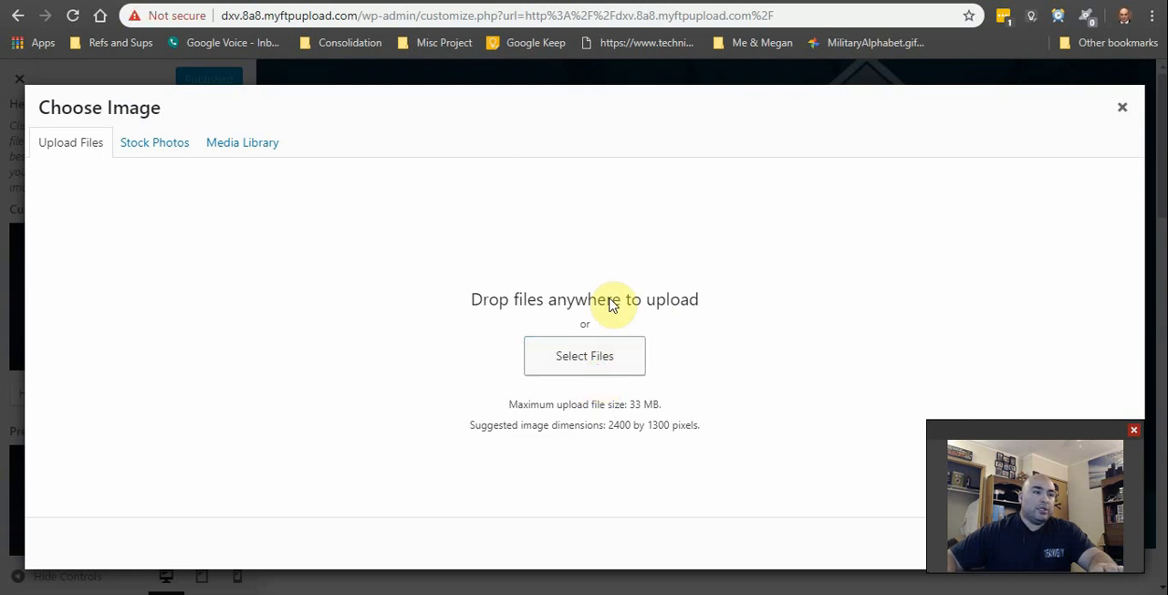
Step: Upload the "TekHomeNow Without slogan" PNG from the TekHomesNow folder in My Drive on the G: drive
click(371, 11)
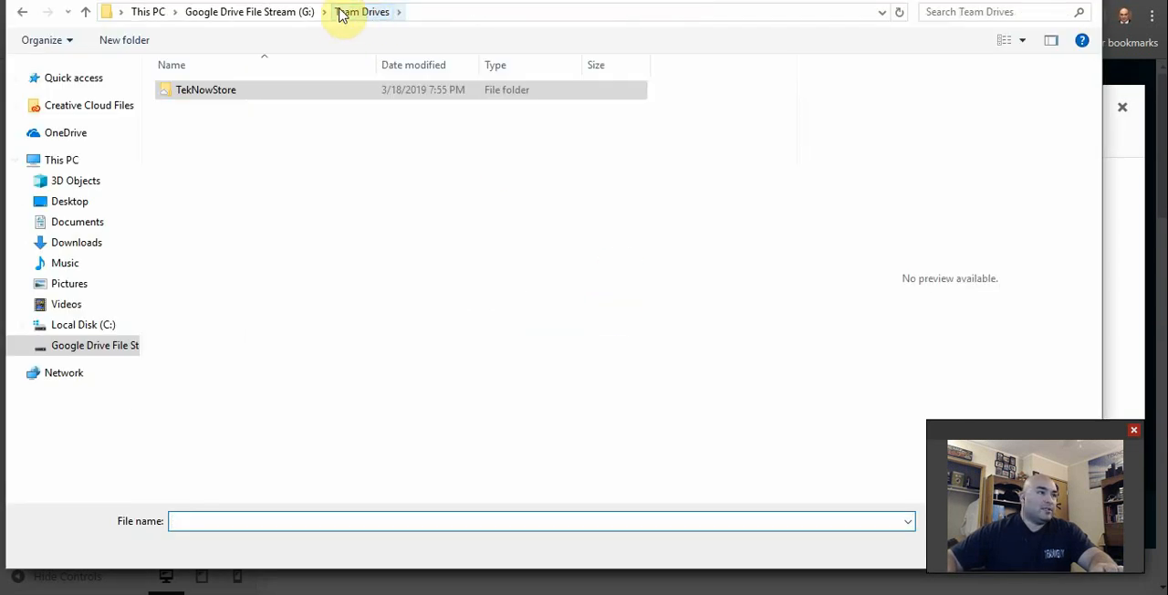
click(306, 13)
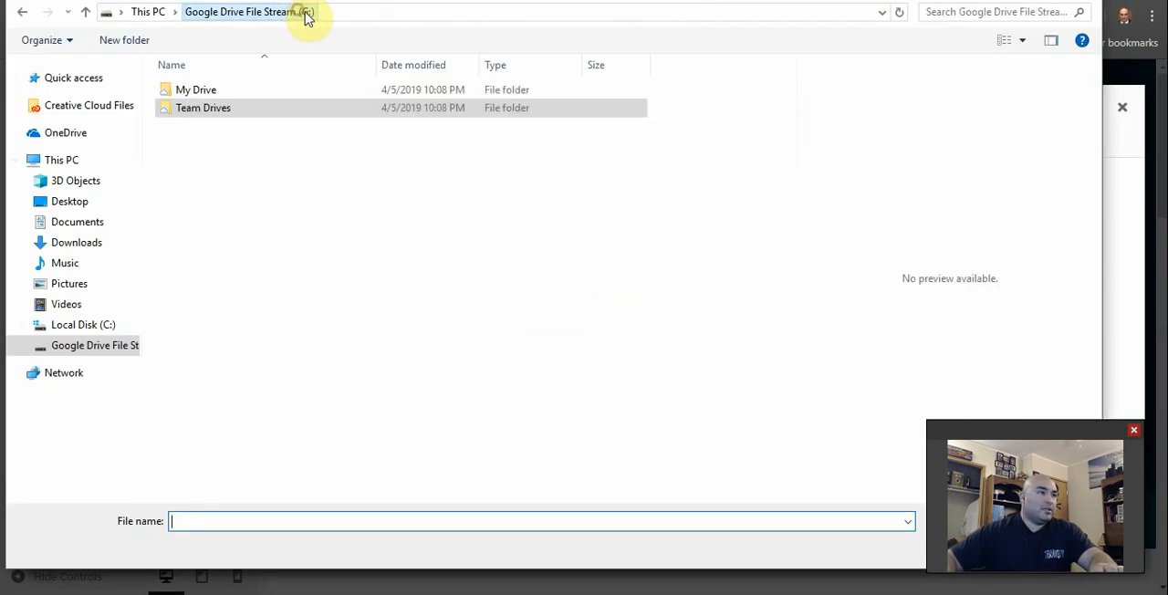
double_click(257, 91)
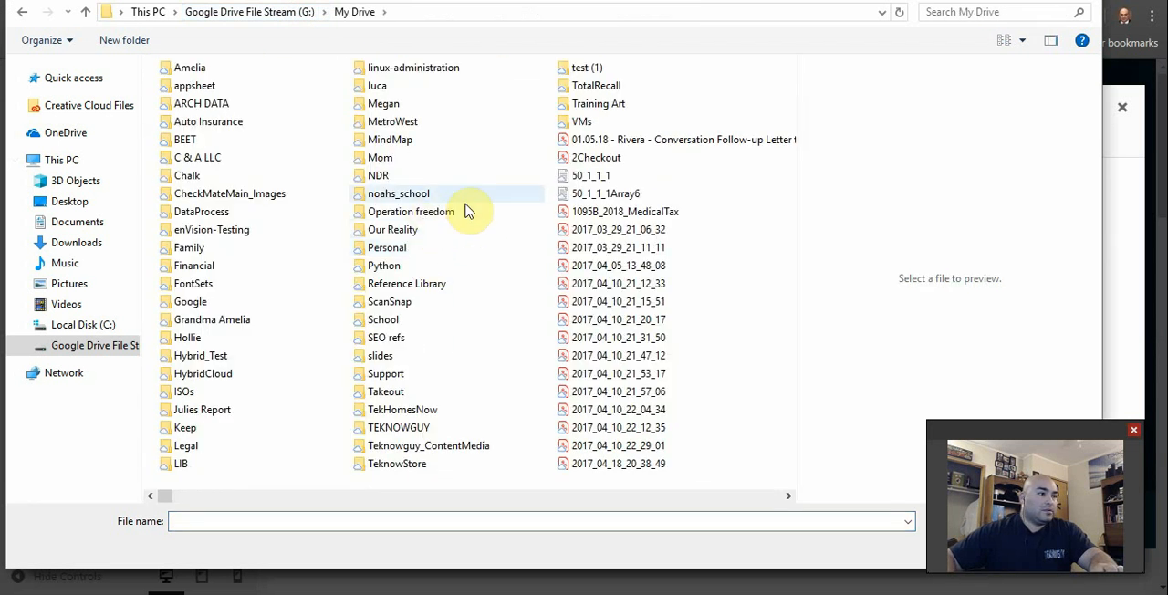
double_click(416, 411)
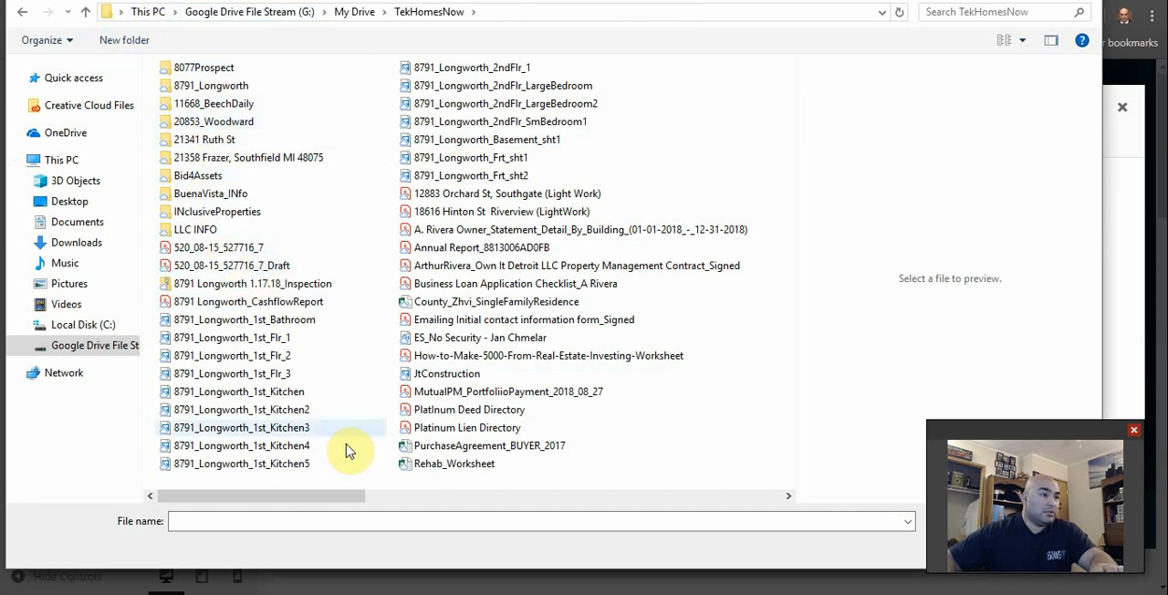
scroll(618, 292, down, 5)
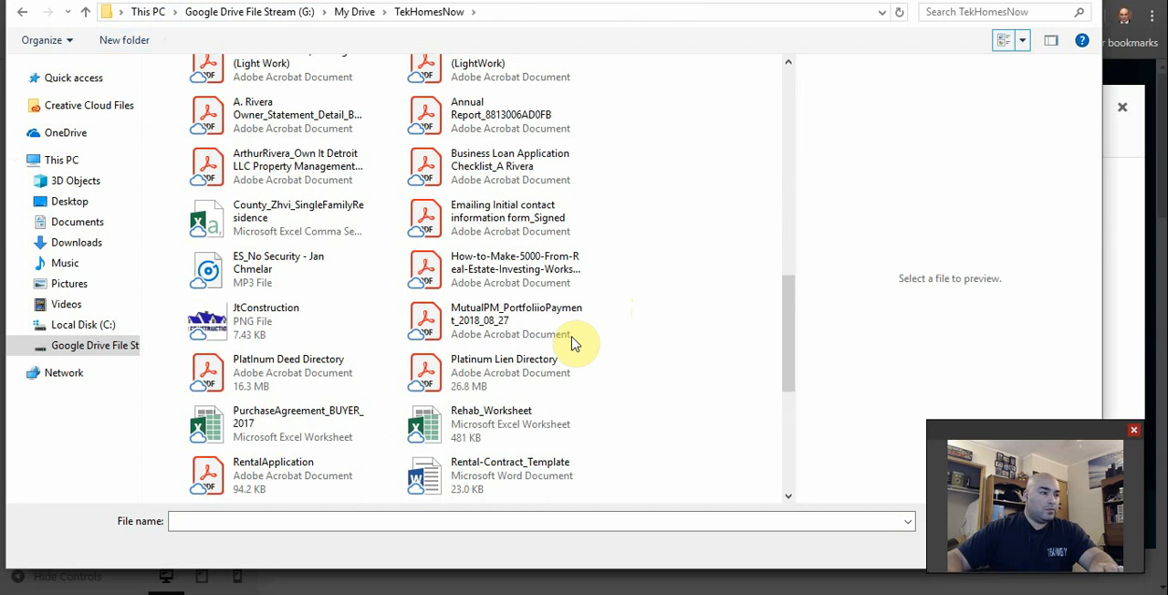
scroll(324, 416, down, 4)
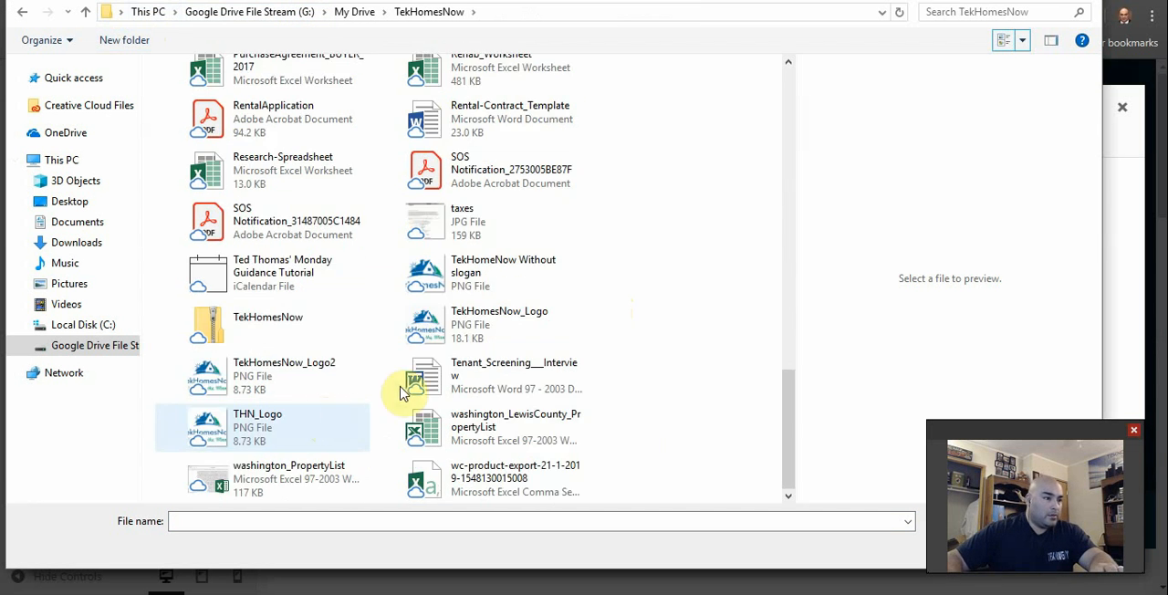
double_click(435, 272)
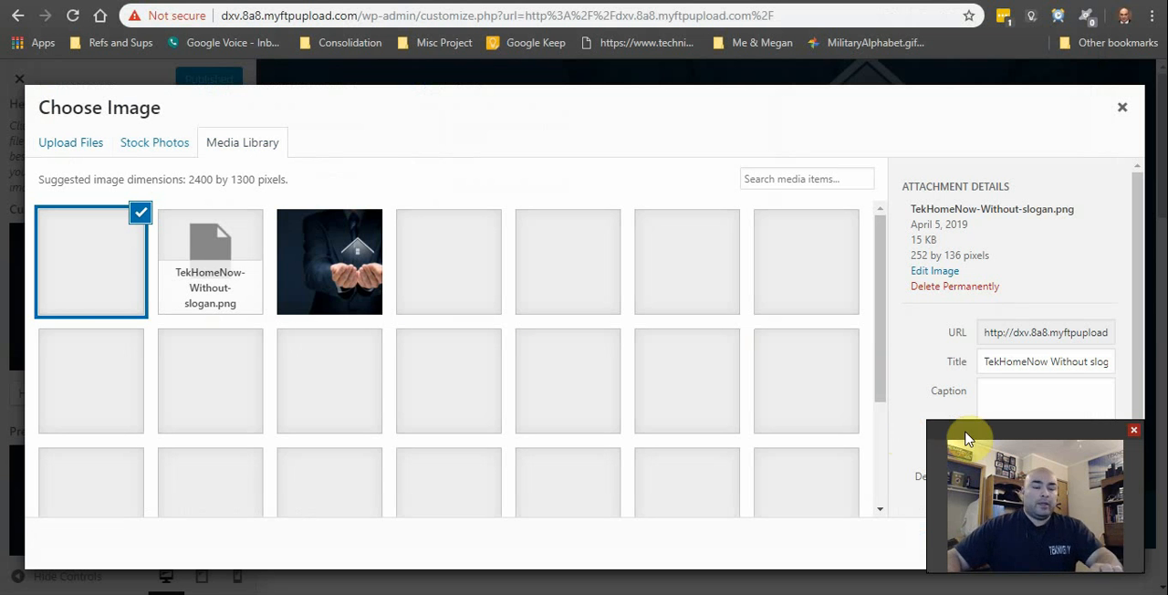
Step: Upload the Detroit-PANO.jpg image to the media library as a header image candidate
click(79, 148)
click(584, 356)
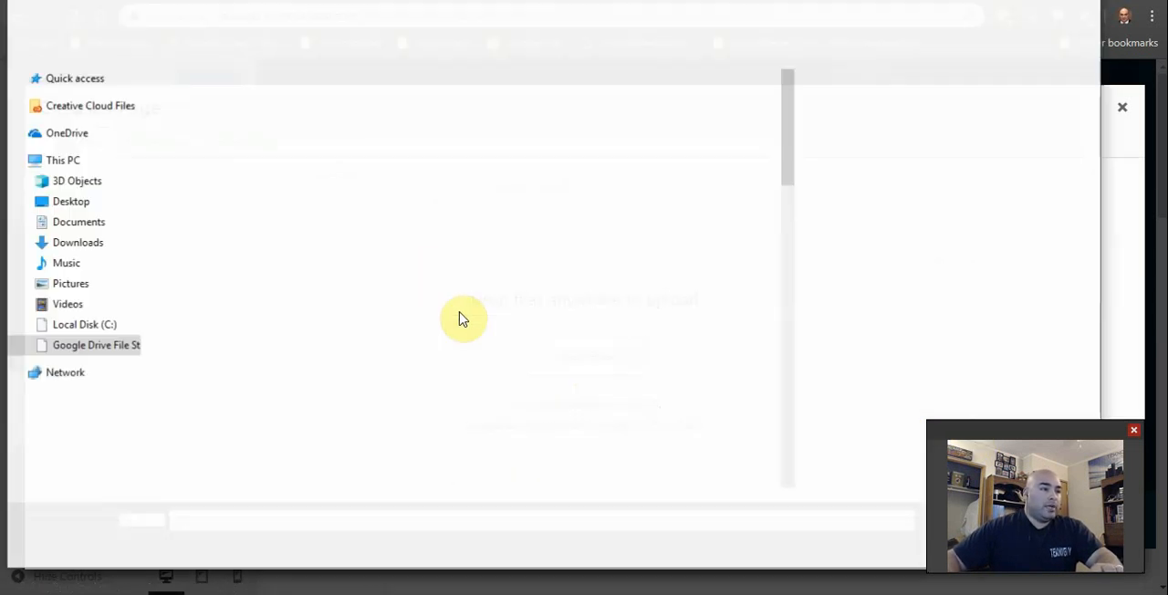
click(343, 10)
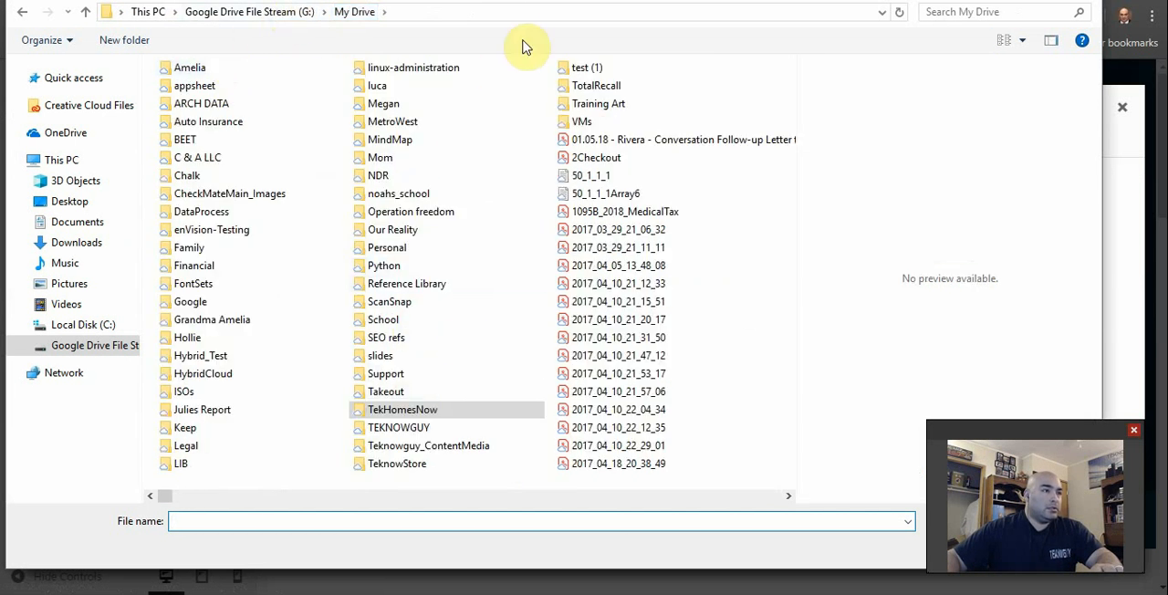
drag(551, 1, 605, 21)
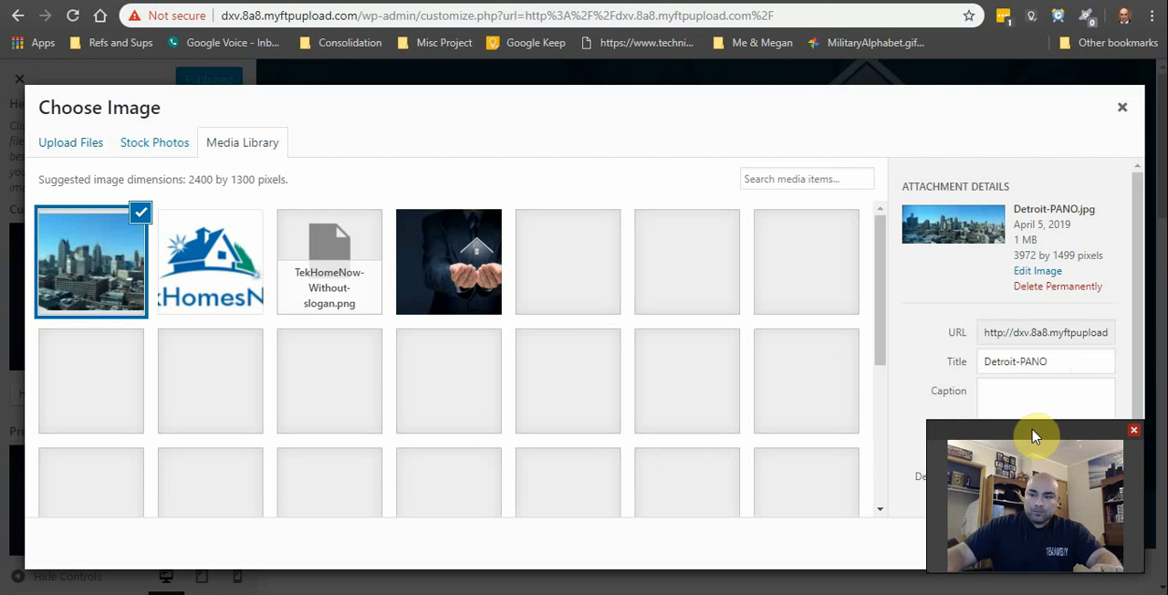
scroll(1016, 399, down, 1)
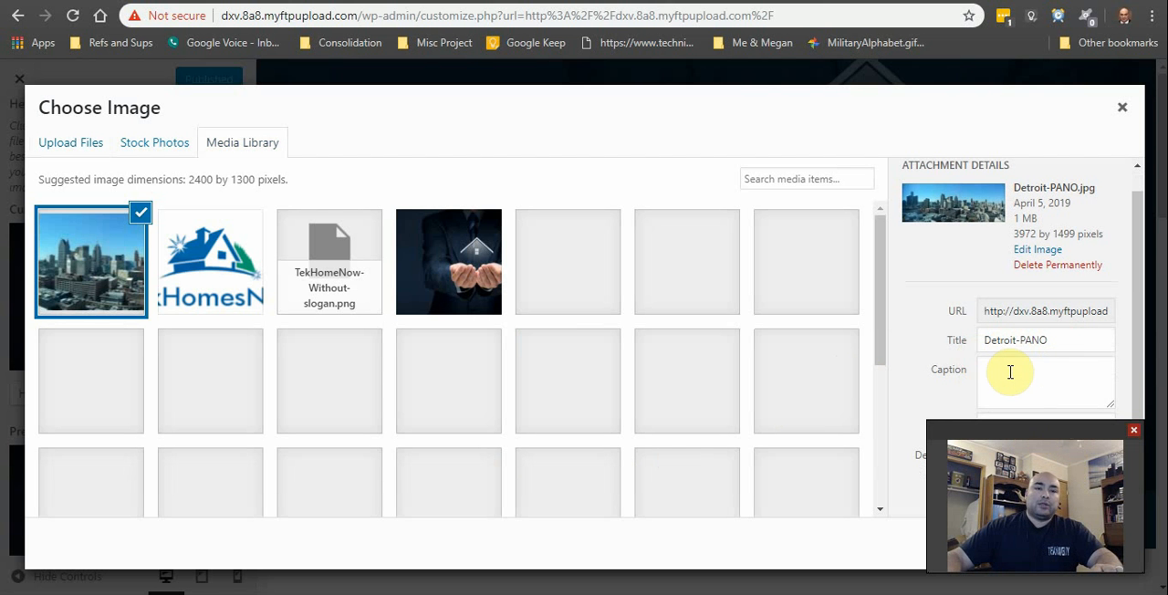
drag(1005, 427, 680, 185)
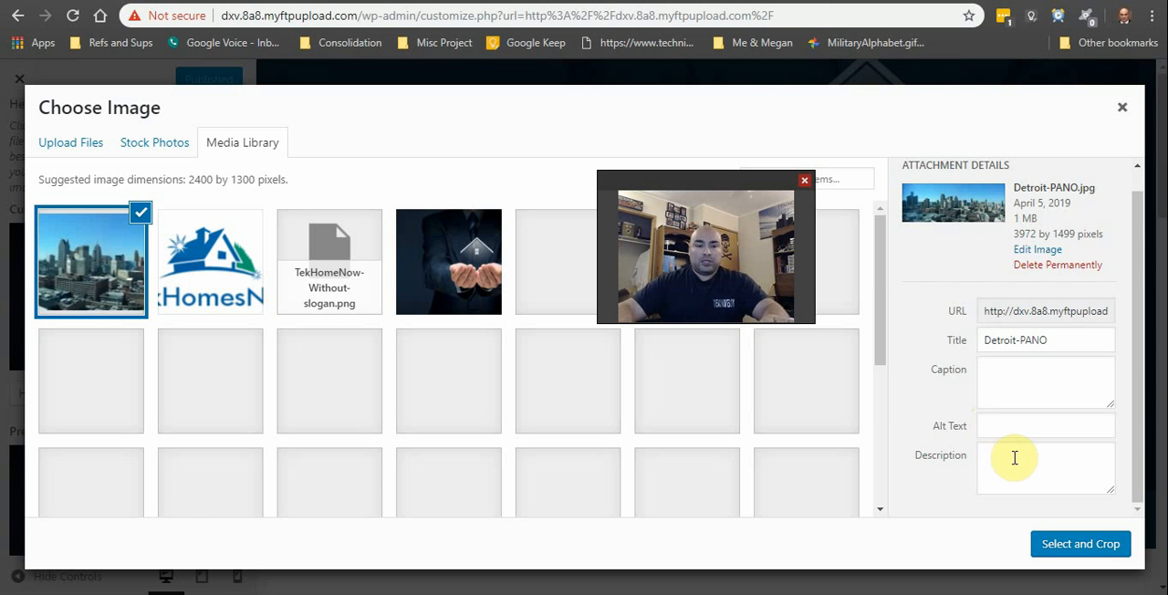
drag(704, 194, 776, 338)
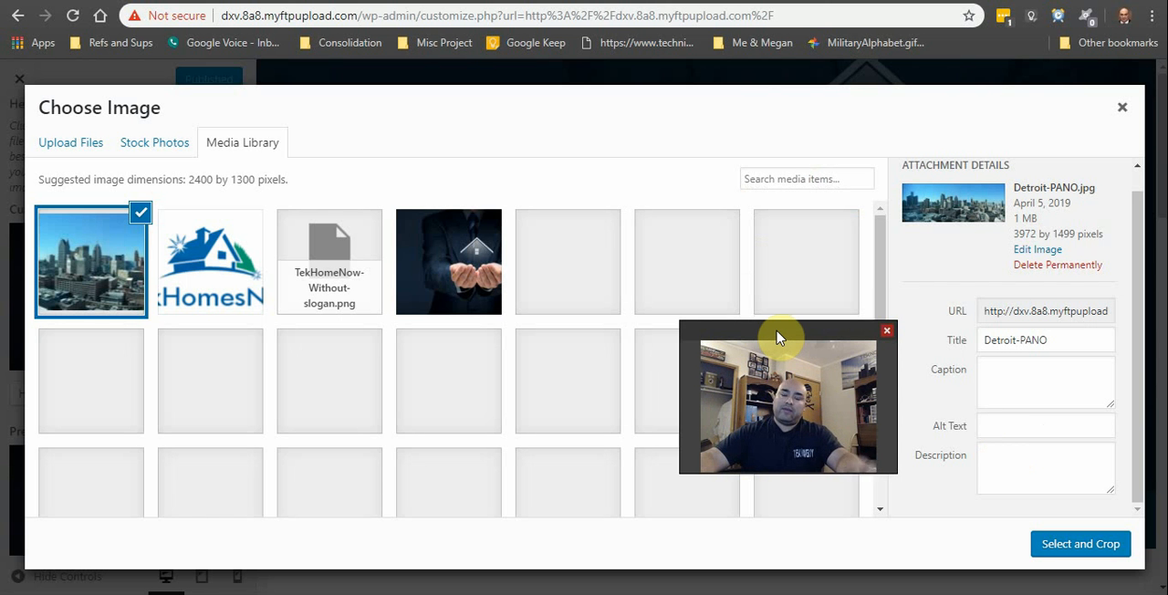
drag(776, 338, 724, 384)
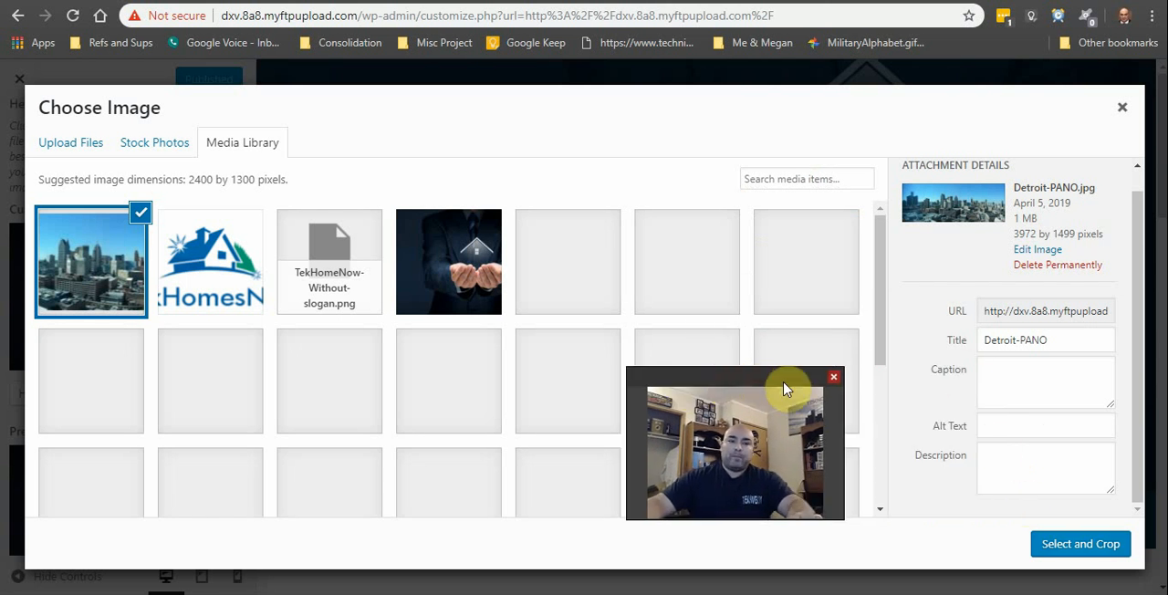
drag(783, 389, 817, 365)
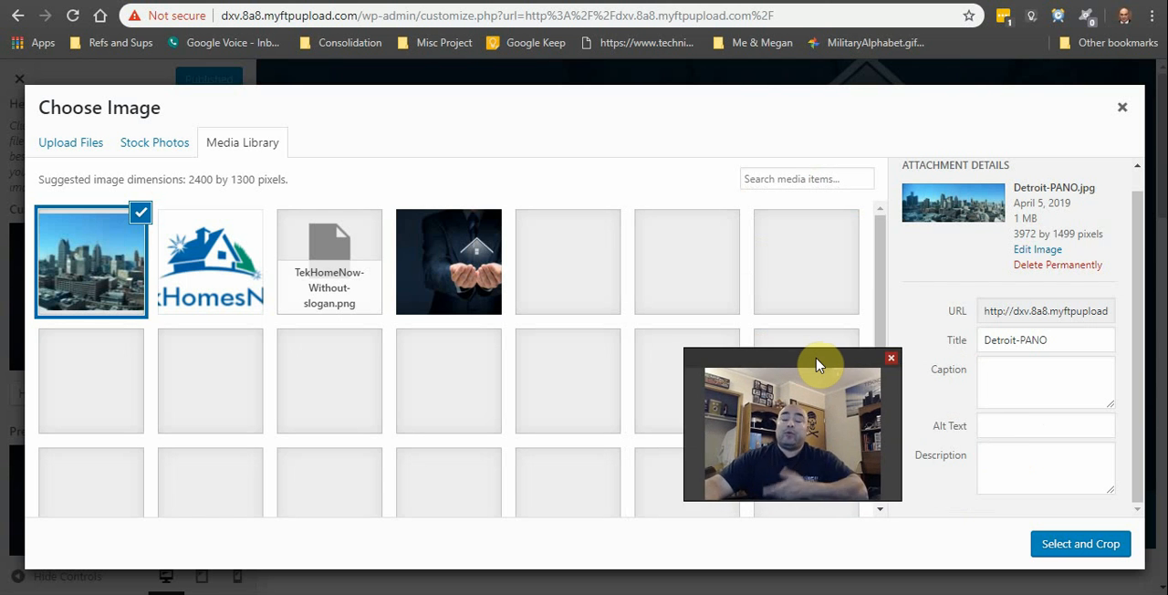
mouse_move(817, 365)
mouse_down()
mouse_move(845, 365)
mouse_move(814, 369)
mouse_up()
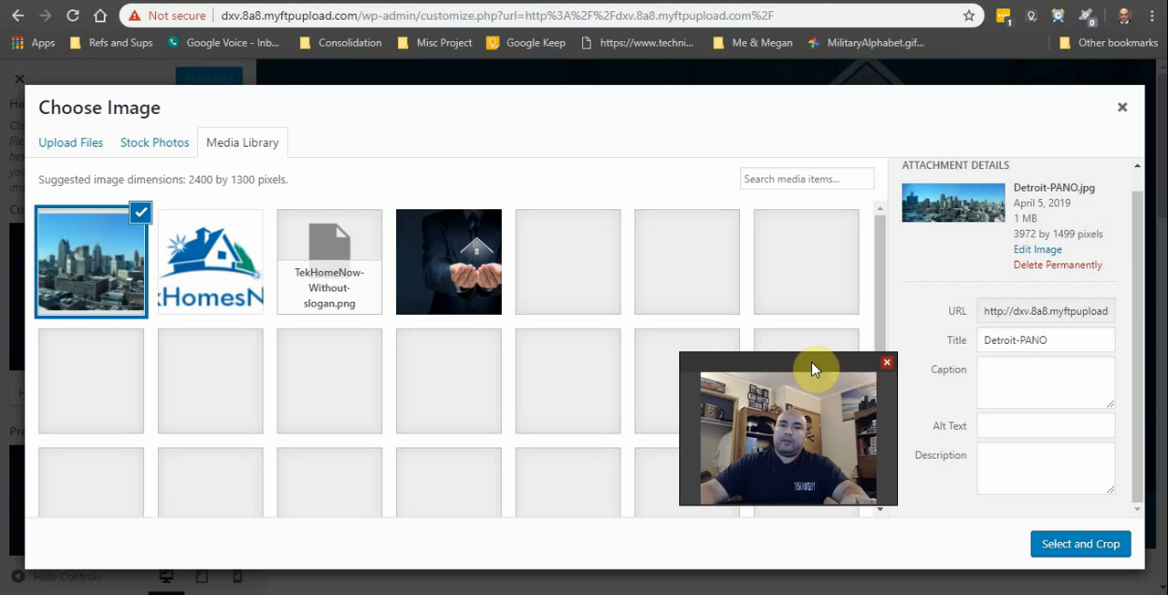
Step: Give the Detroit-PANO image the caption "Skyline of Detroit"
click(1054, 340)
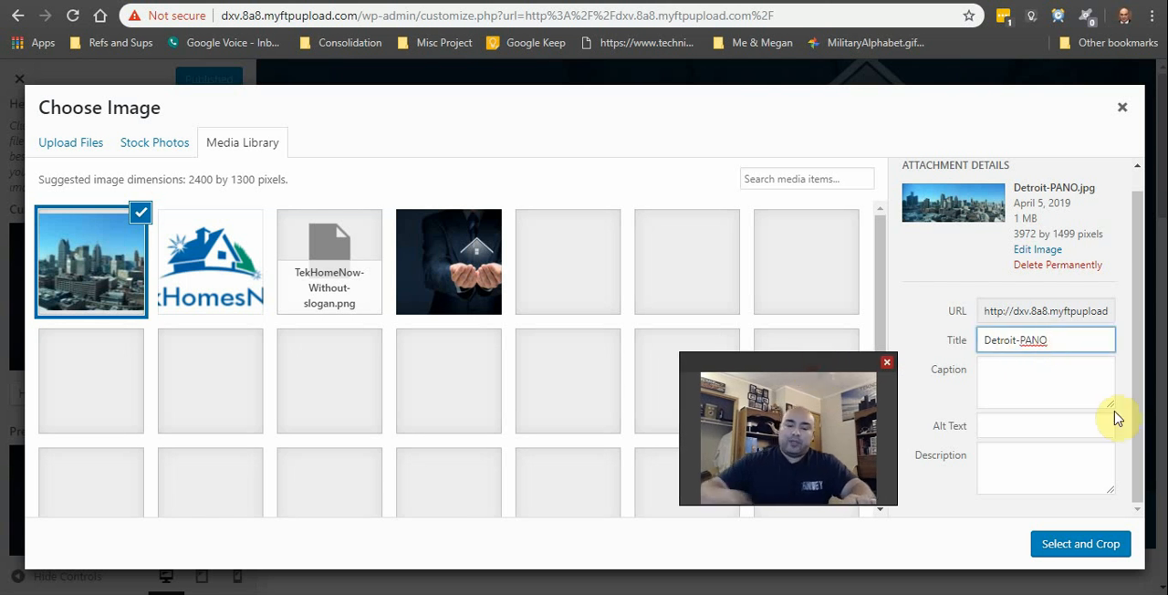
click(1034, 375)
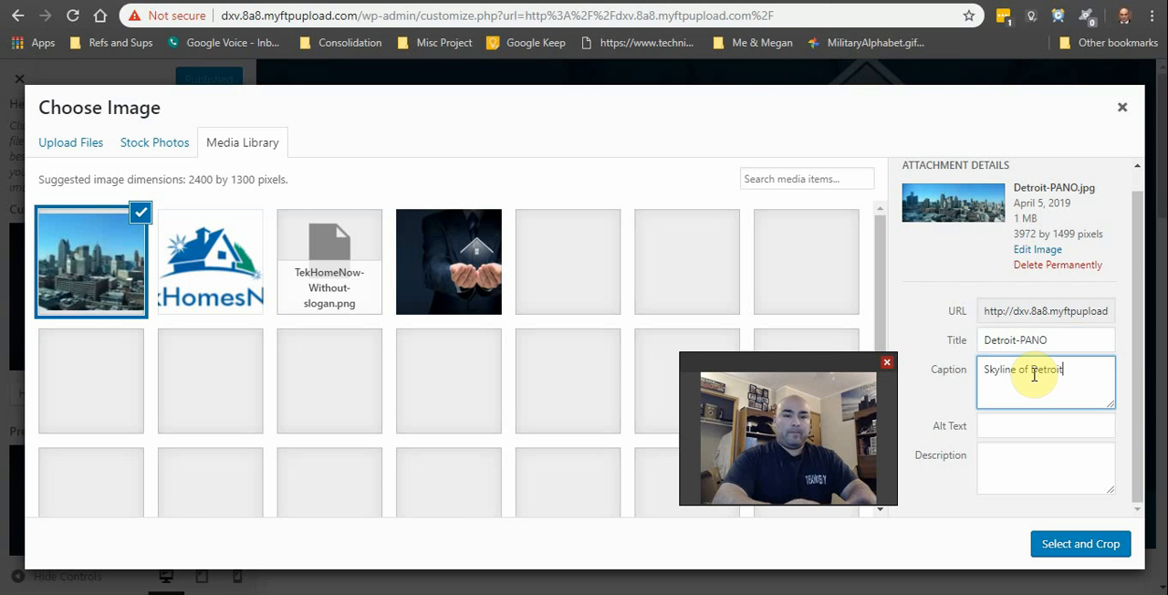
key(Tab)
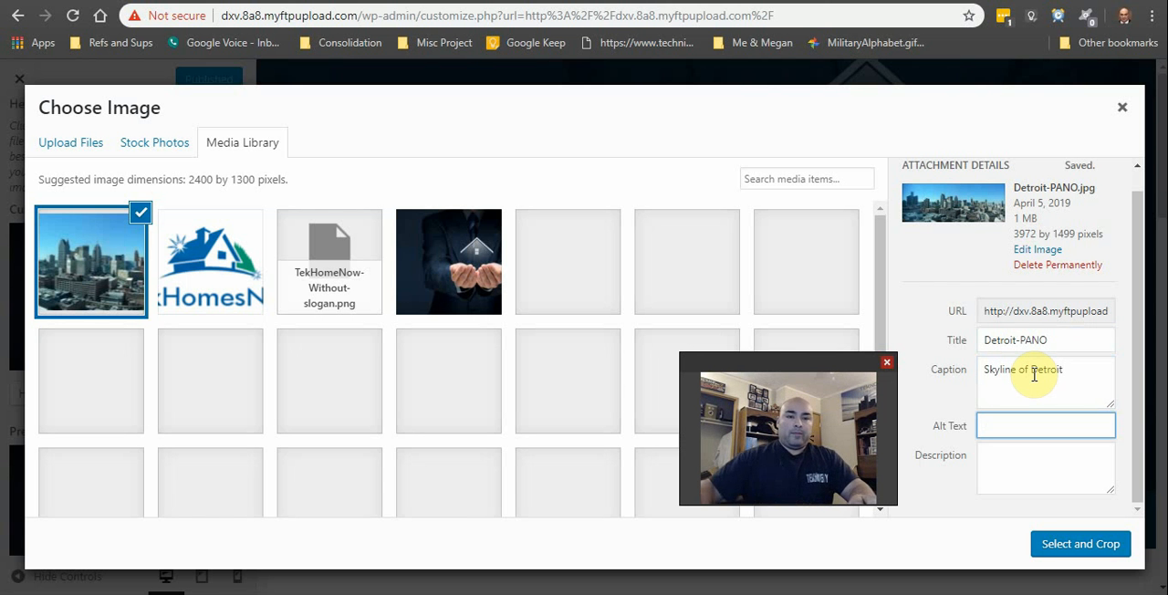
Step: Copy the caption "Skyline of Detroit" into the image's alt text and description
drag(1069, 371, 977, 392)
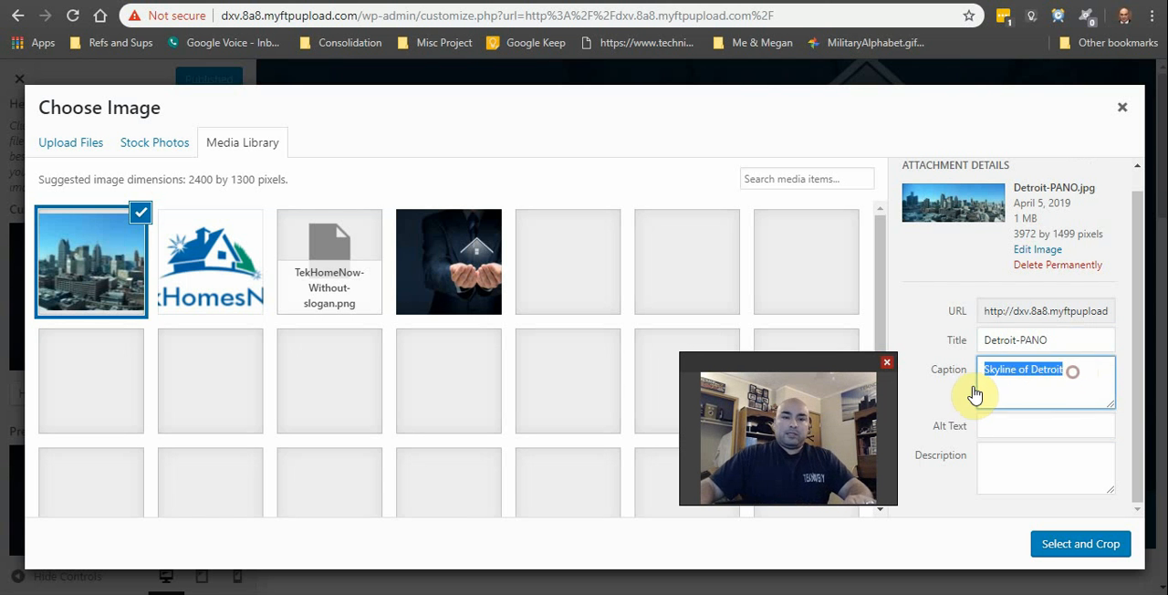
key(ctrl+c)
click(1033, 426)
key(ctrl+v)
click(1034, 471)
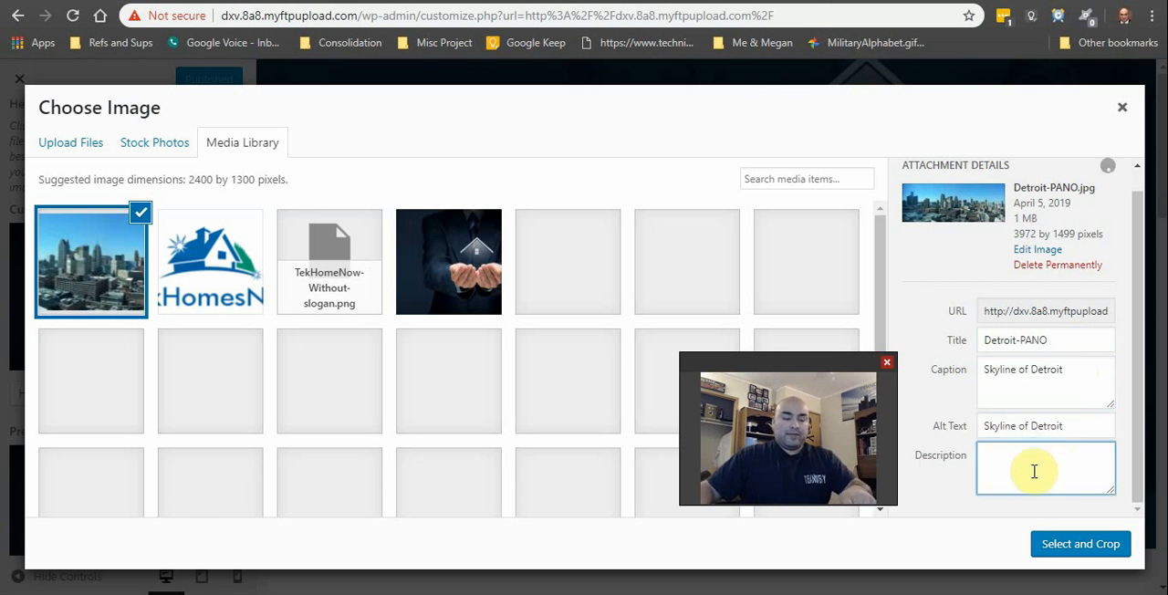
key(ctrl+v)
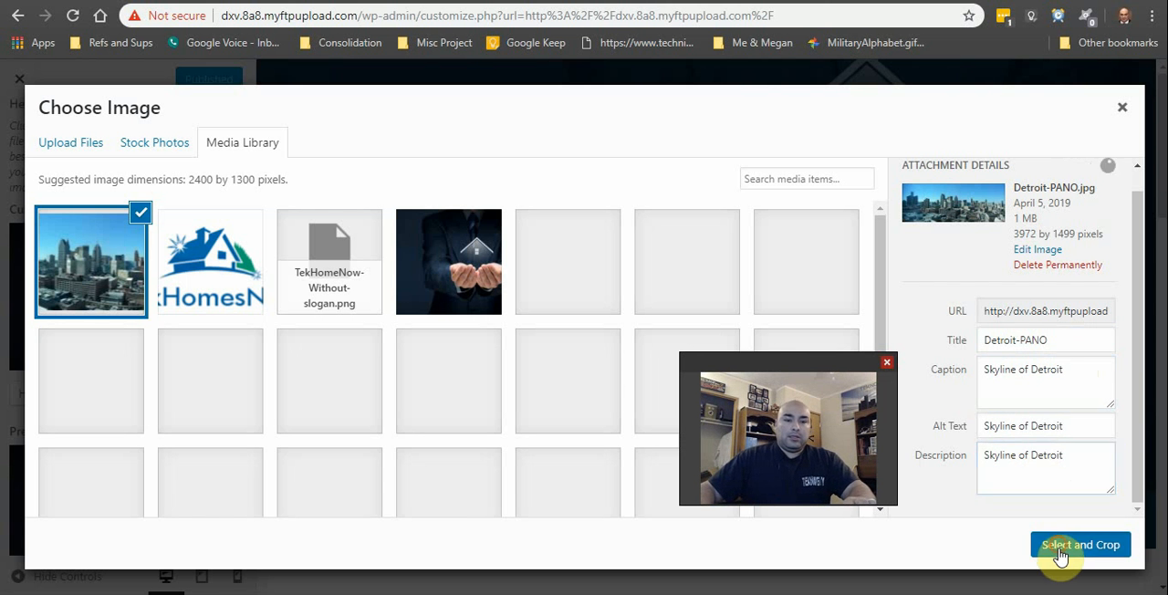
Step: Crop Detroit-PANO.jpg with the suggested full-height selection and apply it as the site's header image
click(1068, 543)
drag(816, 374, 1063, 389)
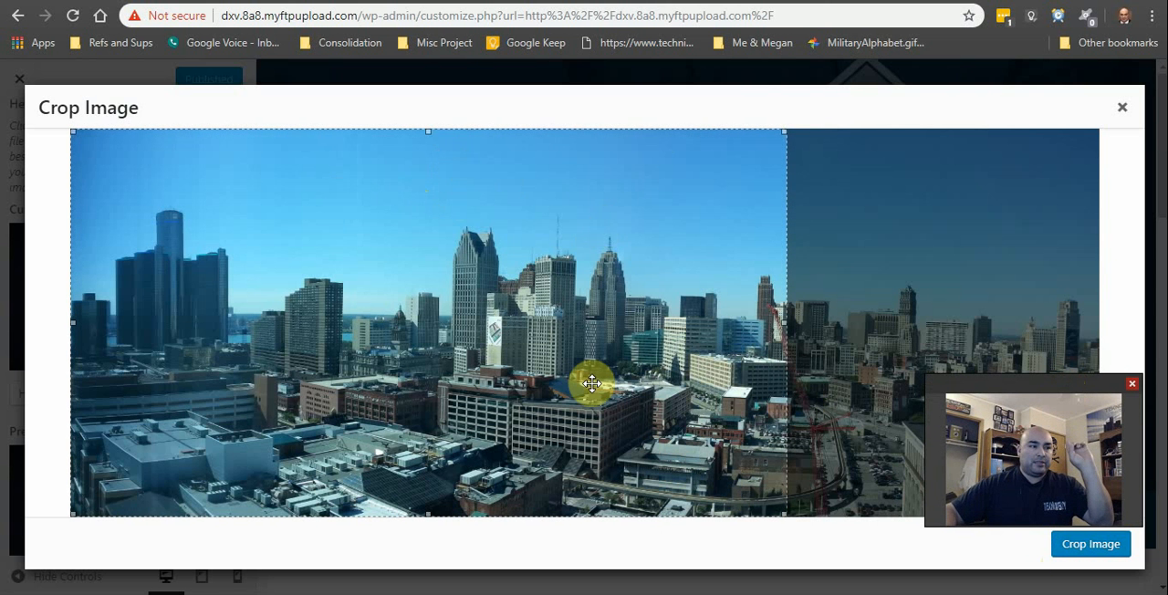
drag(582, 358, 561, 381)
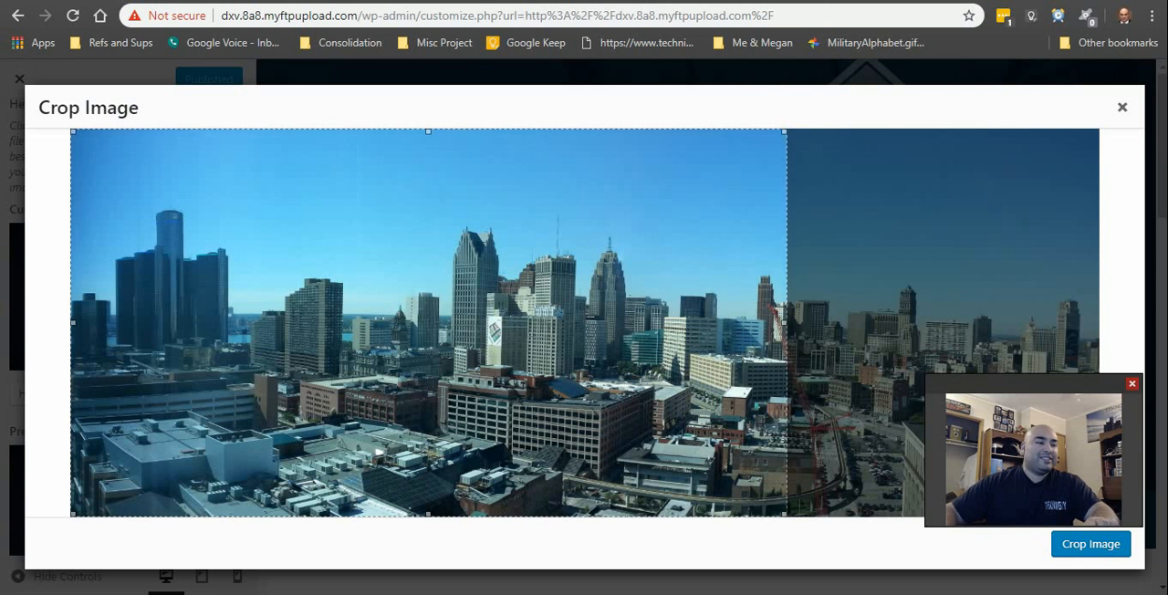
click(1097, 549)
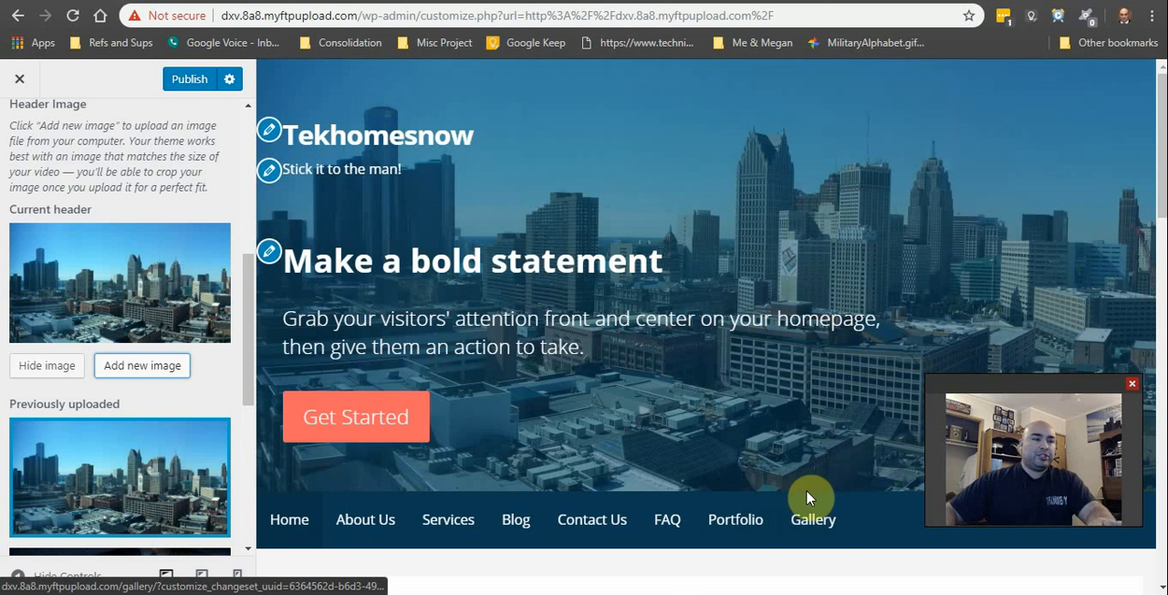
Step: Check the skyline header in the homepage preview and publish the change
scroll(704, 396, down, 1)
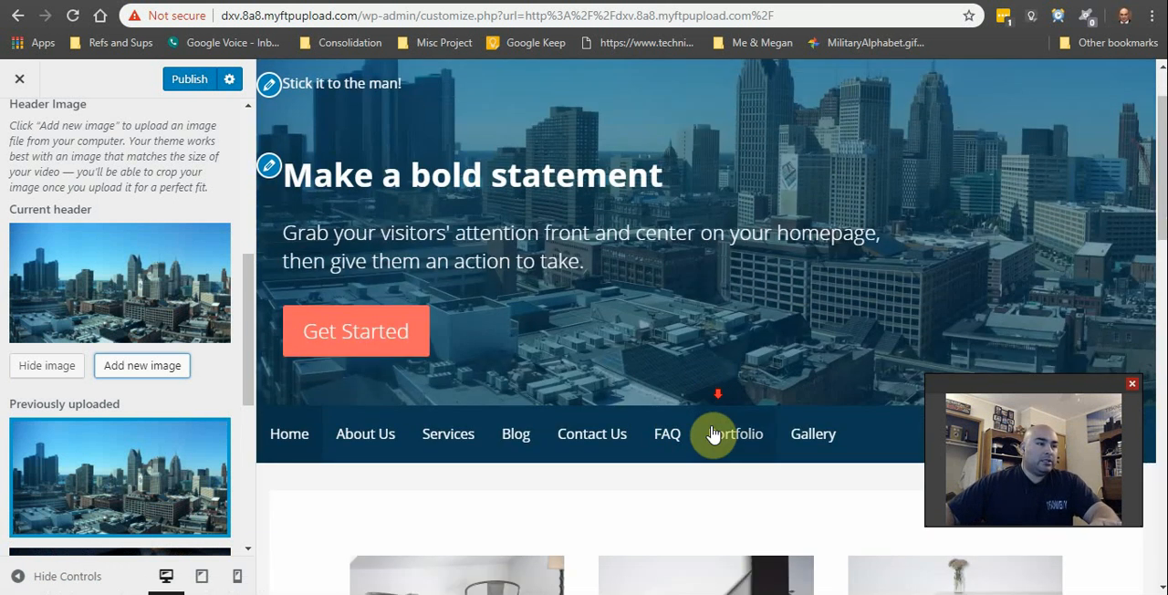
scroll(712, 374, up, 1)
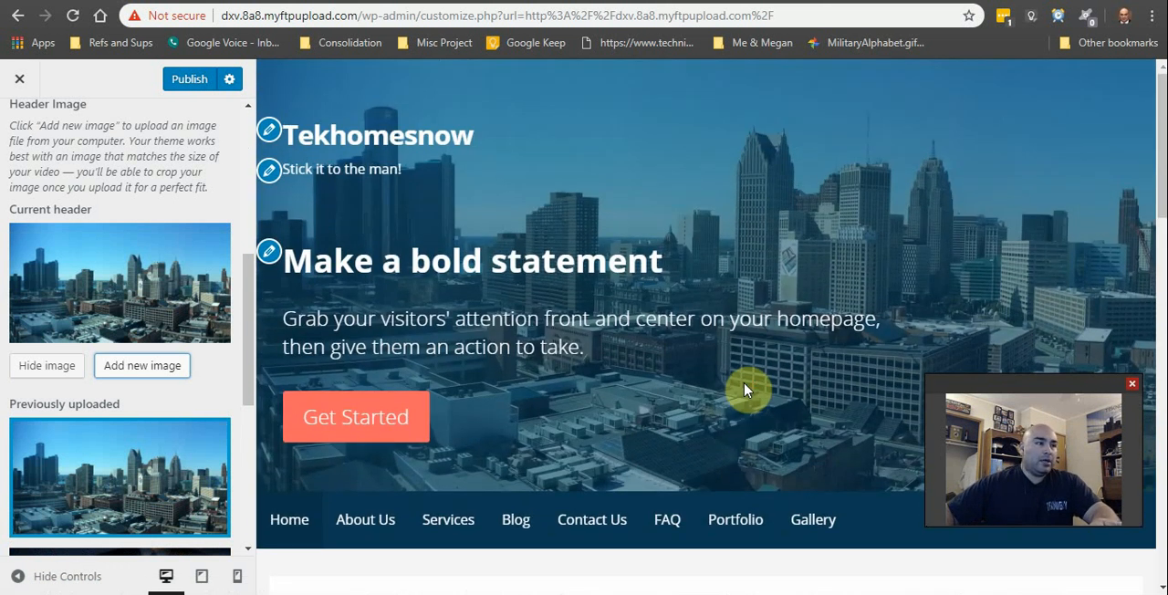
scroll(691, 384, down, 2)
scroll(125, 446, down, 2)
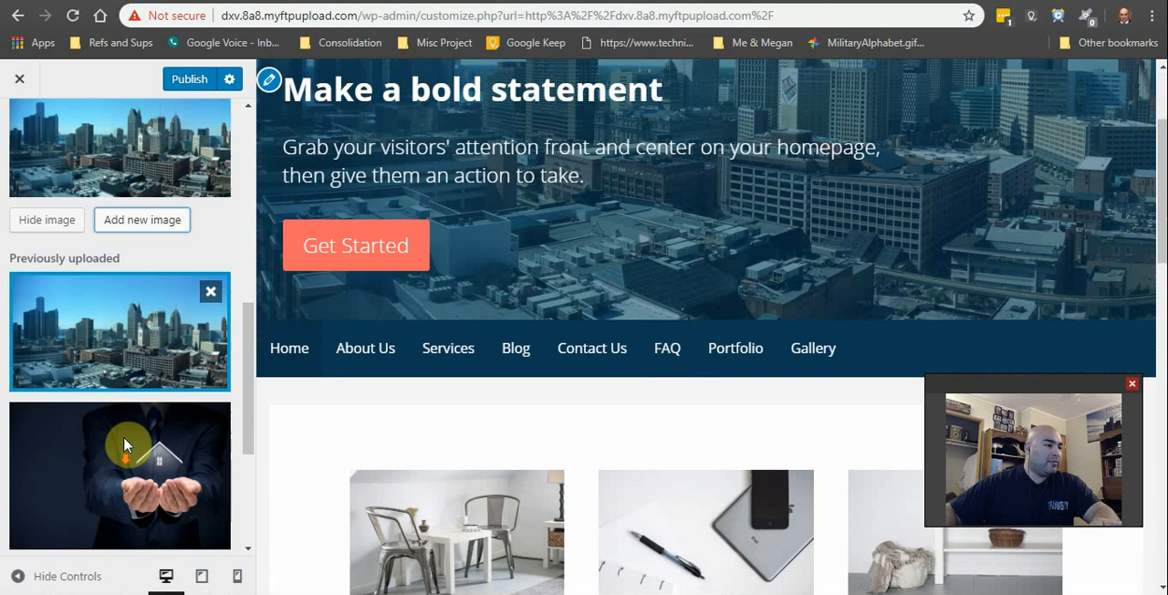
scroll(685, 401, up, 2)
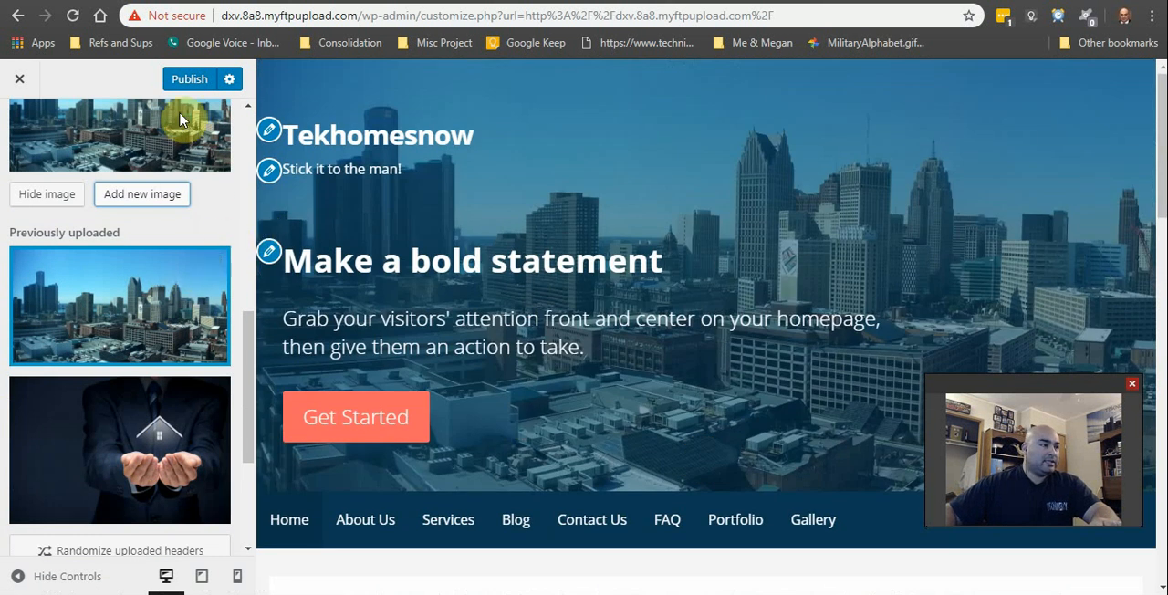
click(187, 79)
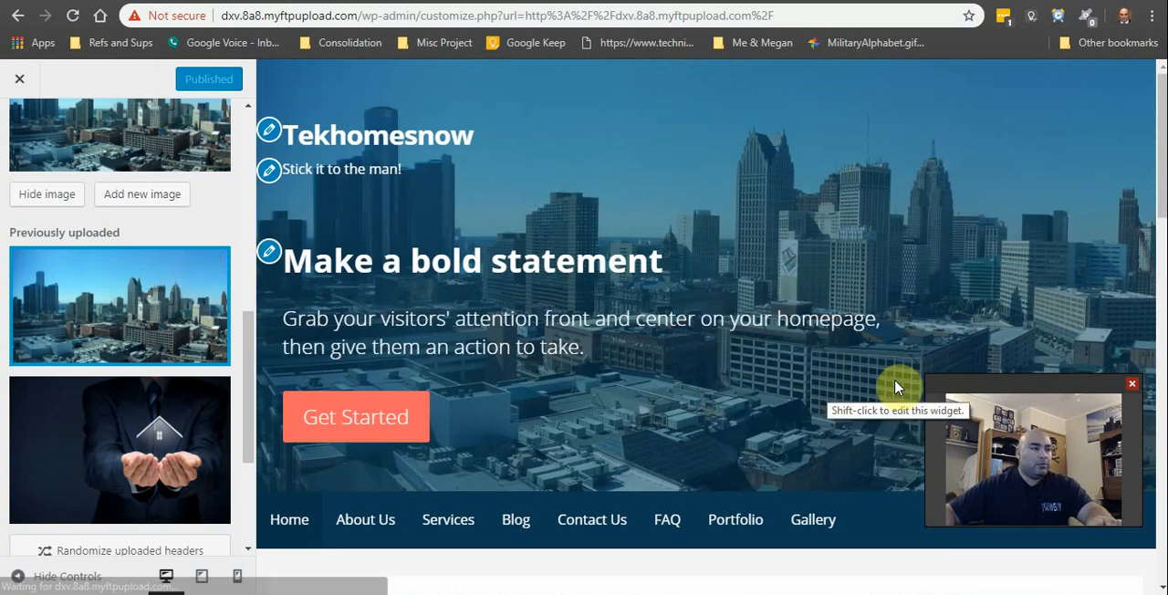
drag(1025, 386, 1047, 454)
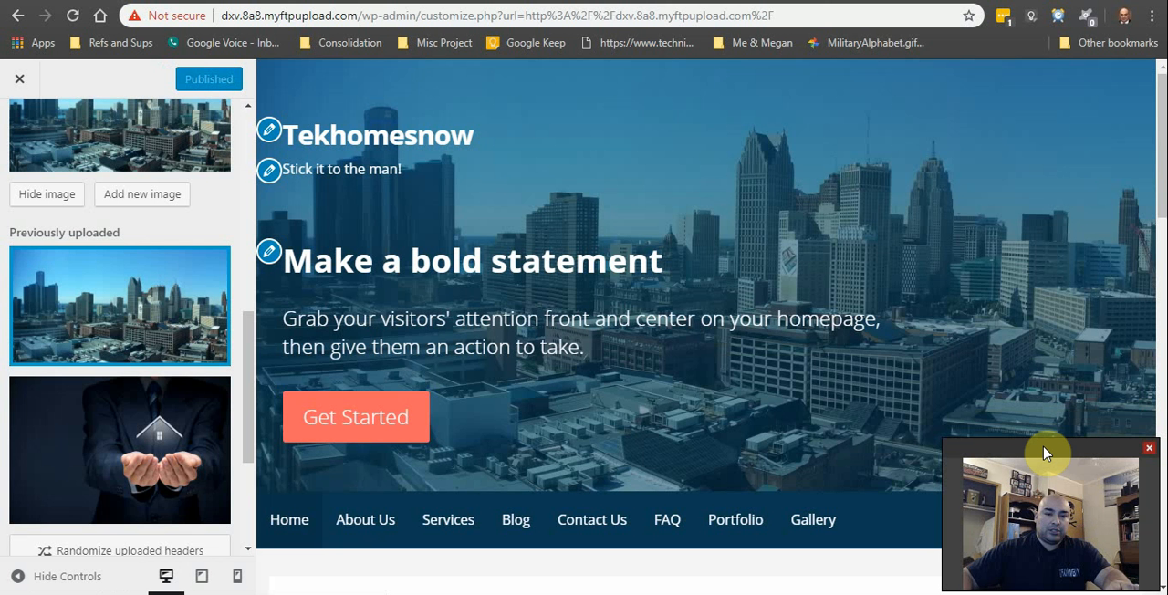
Step: Leave the customizer and review the skyline header on the live homepage
click(18, 83)
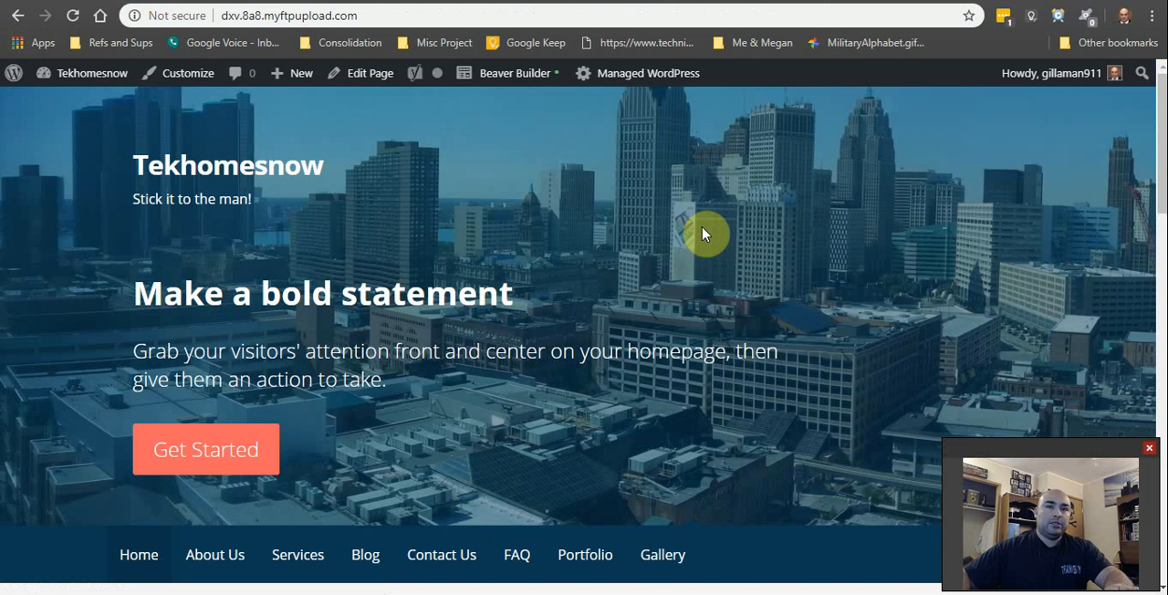
scroll(691, 265, down, 3)
scroll(691, 286, up, 3)
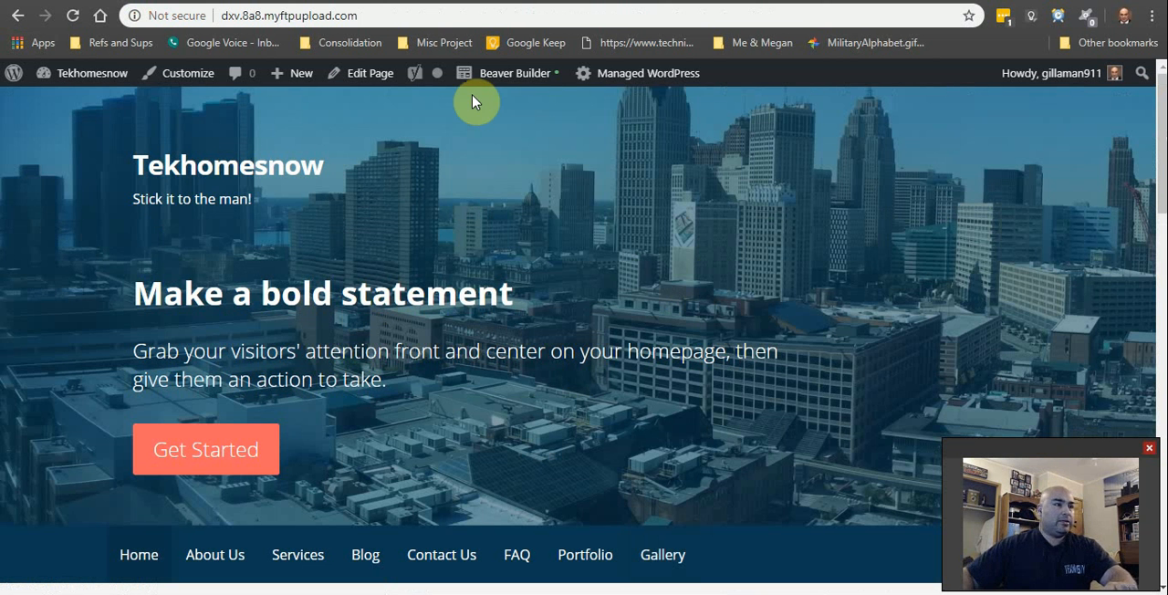
Step: Reopen the site's Header Media settings and select the previously uploaded skyline image
click(175, 78)
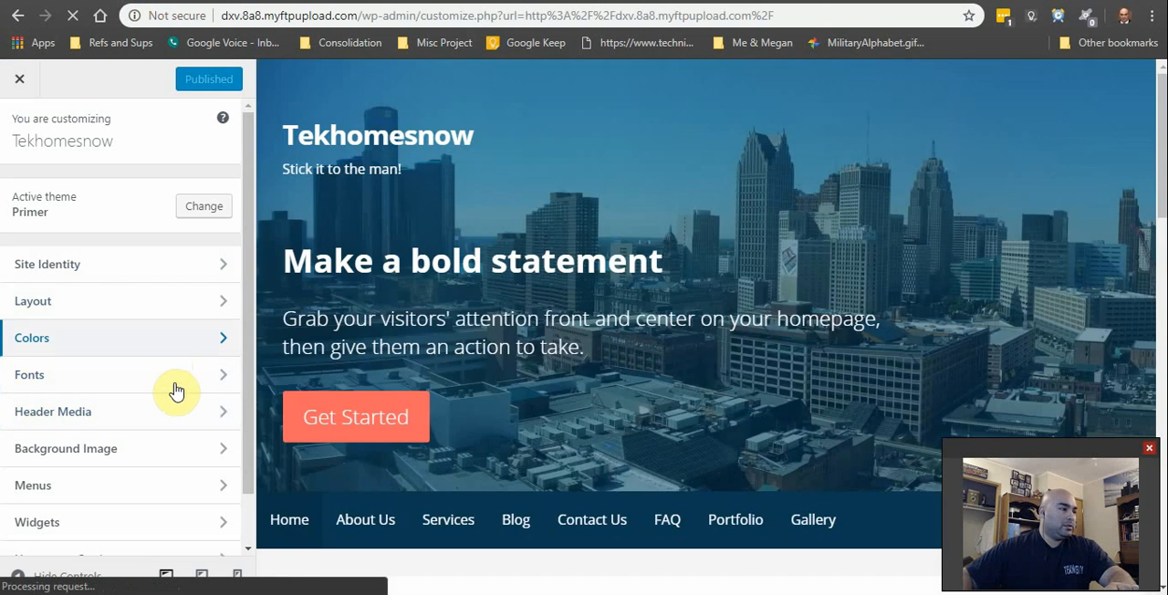
click(178, 412)
scroll(109, 484, down, 3)
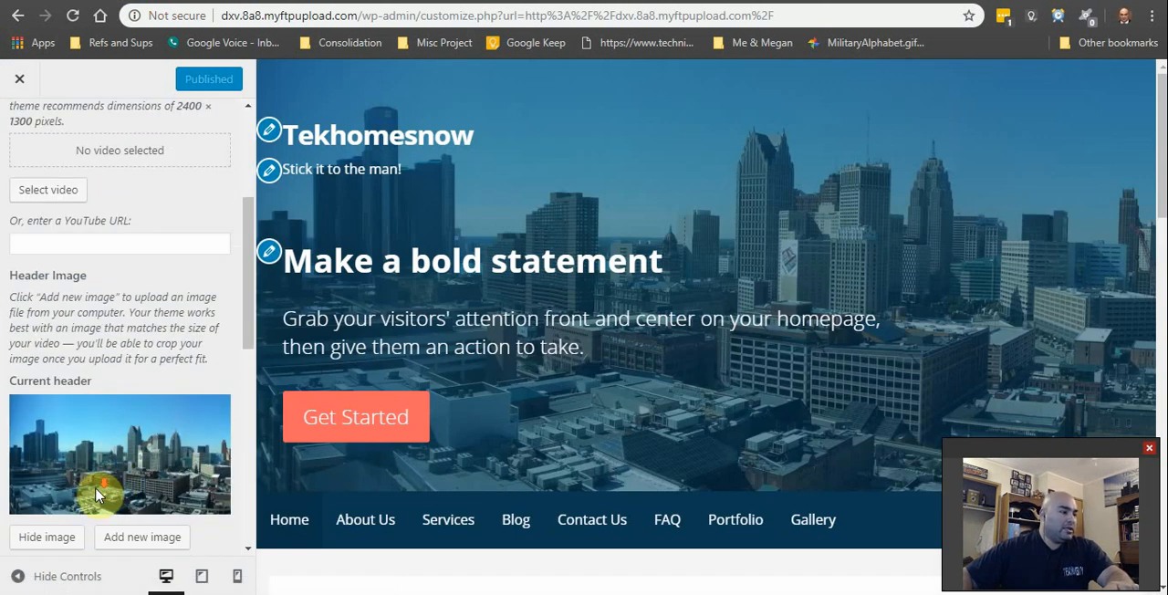
scroll(87, 447, down, 4)
scroll(137, 374, up, 2)
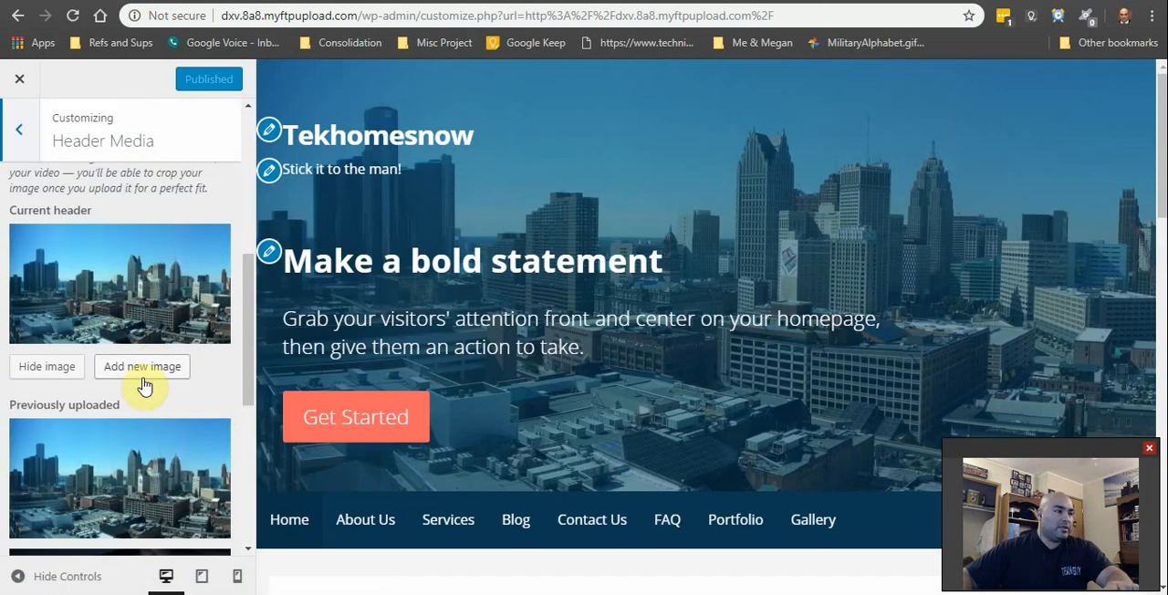
scroll(151, 434, down, 2)
click(125, 302)
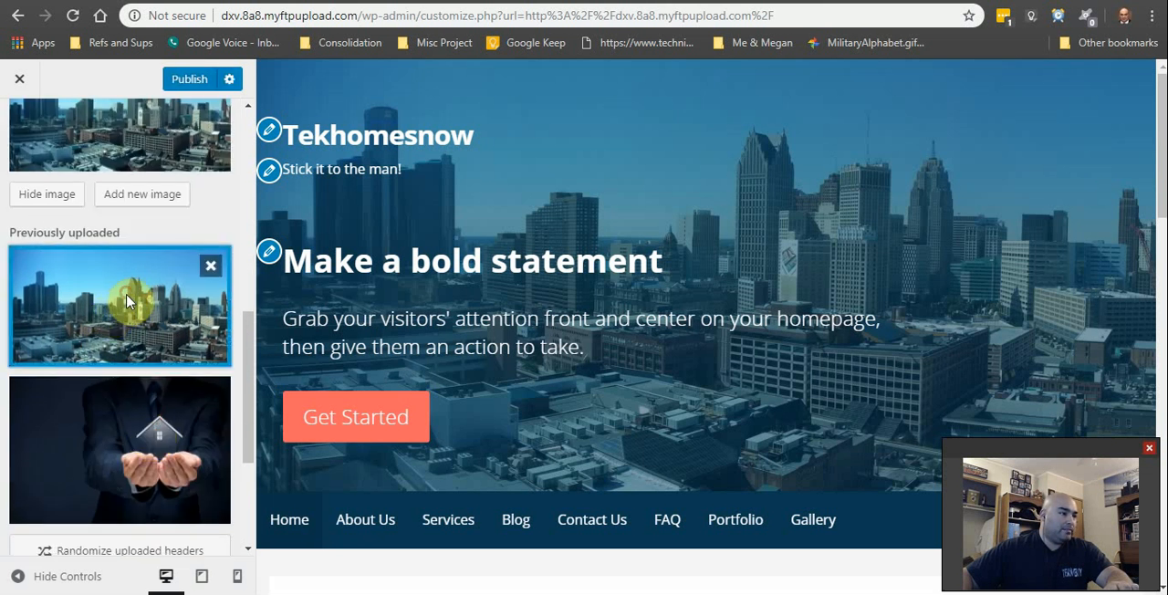
scroll(151, 395, up, 3)
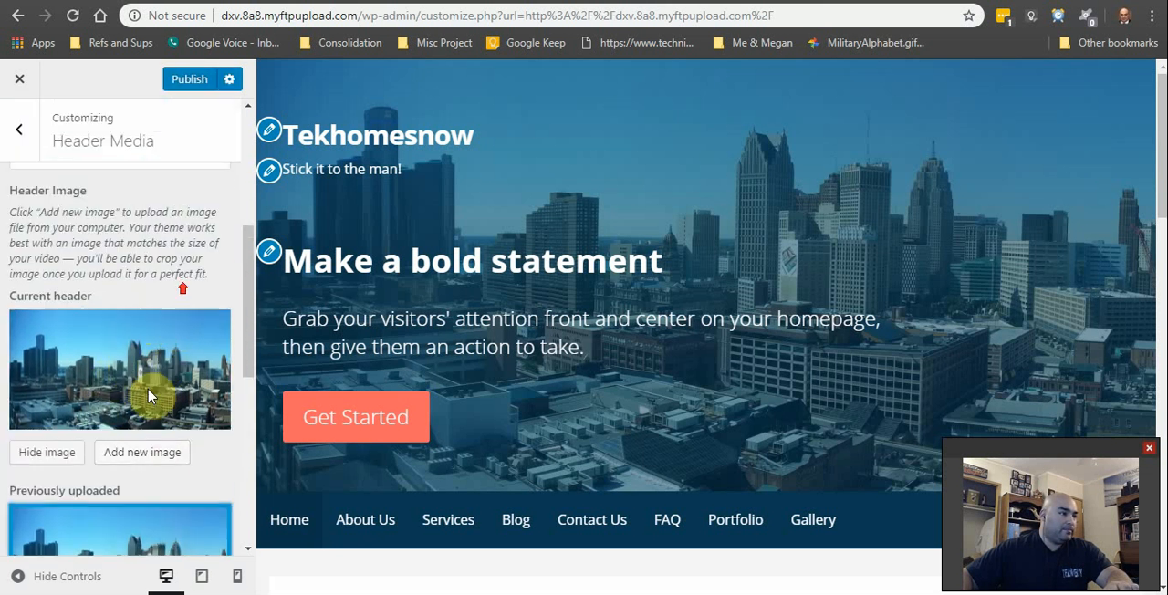
Step: Choose Detroit-PANO.jpg from the media library as a new header image and start cropping it
click(173, 461)
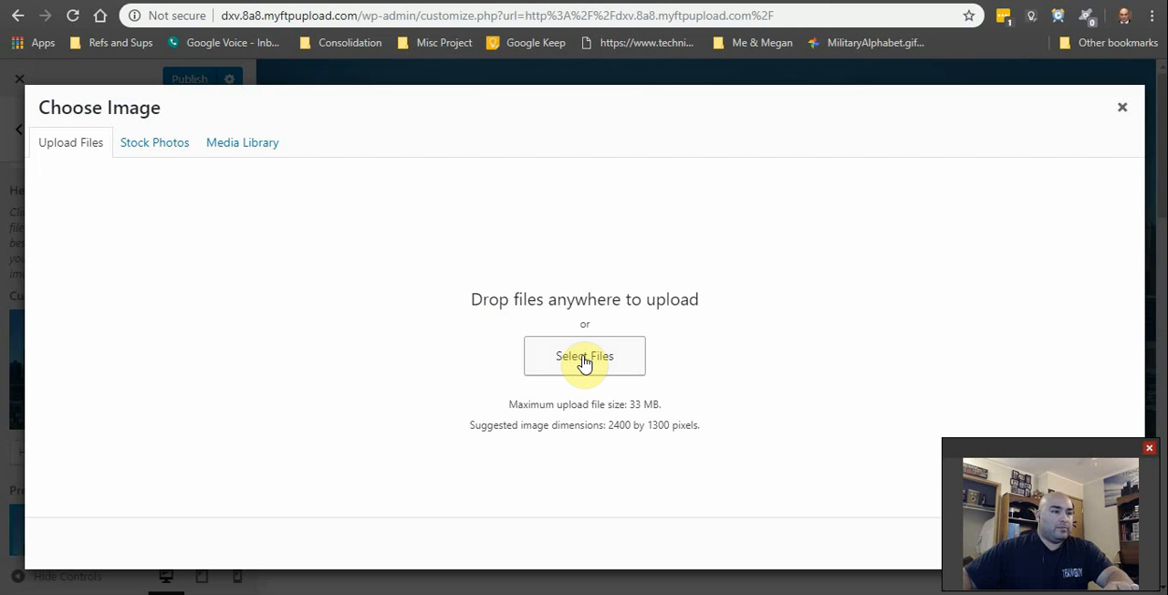
click(245, 146)
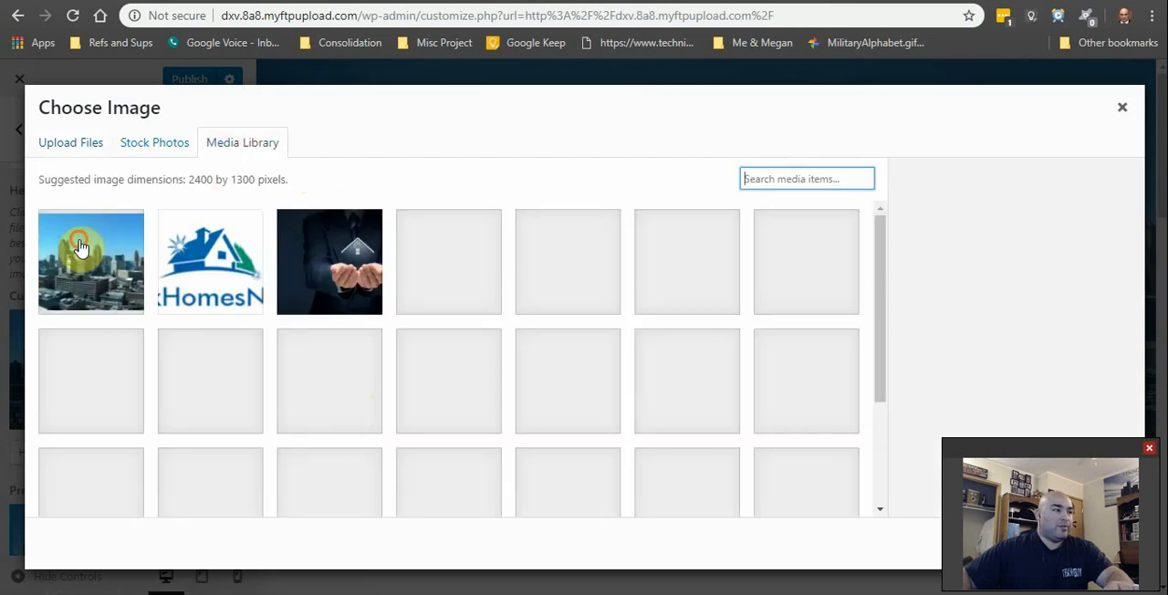
click(82, 251)
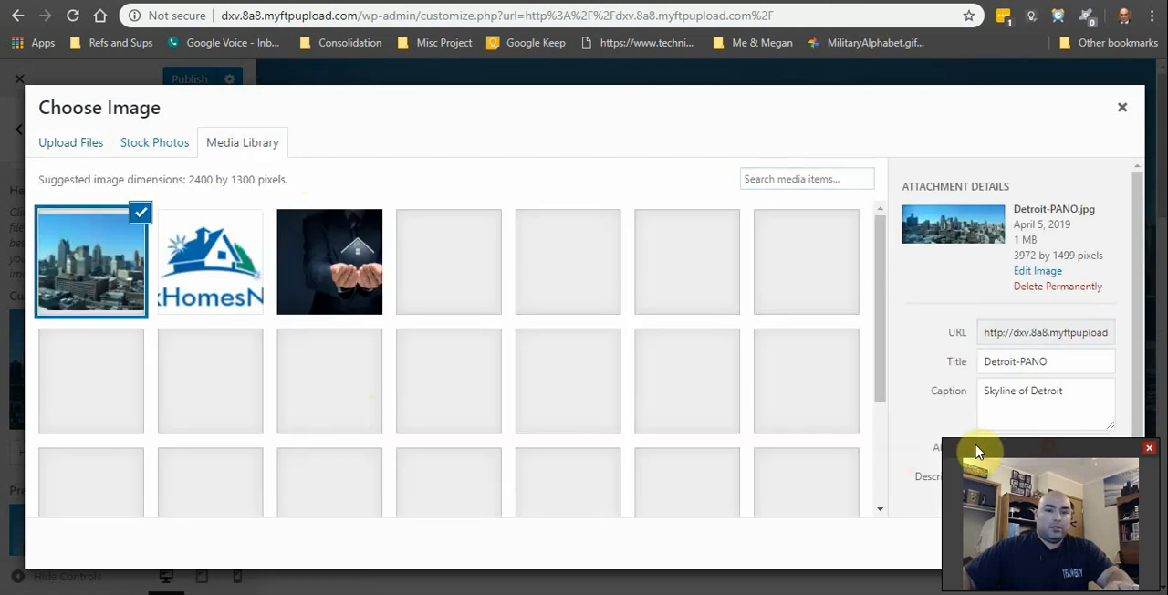
drag(983, 448, 1063, 473)
click(1081, 543)
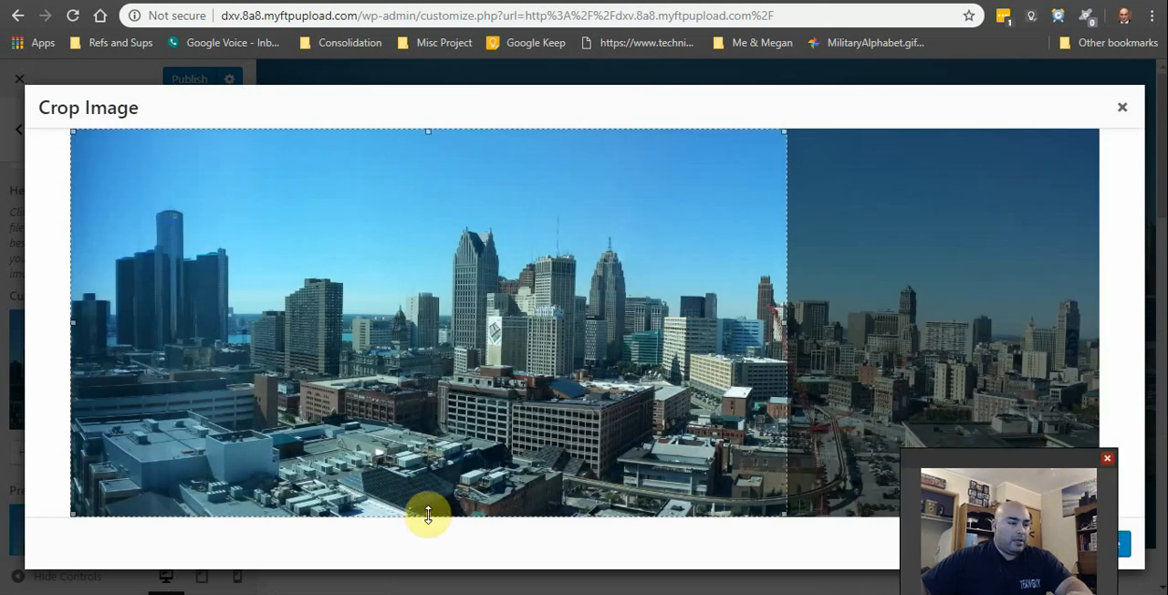
Step: Raise the crop's lower edge to cut off the foreground rooftops, and apply the crop as header image
drag(425, 514, 421, 427)
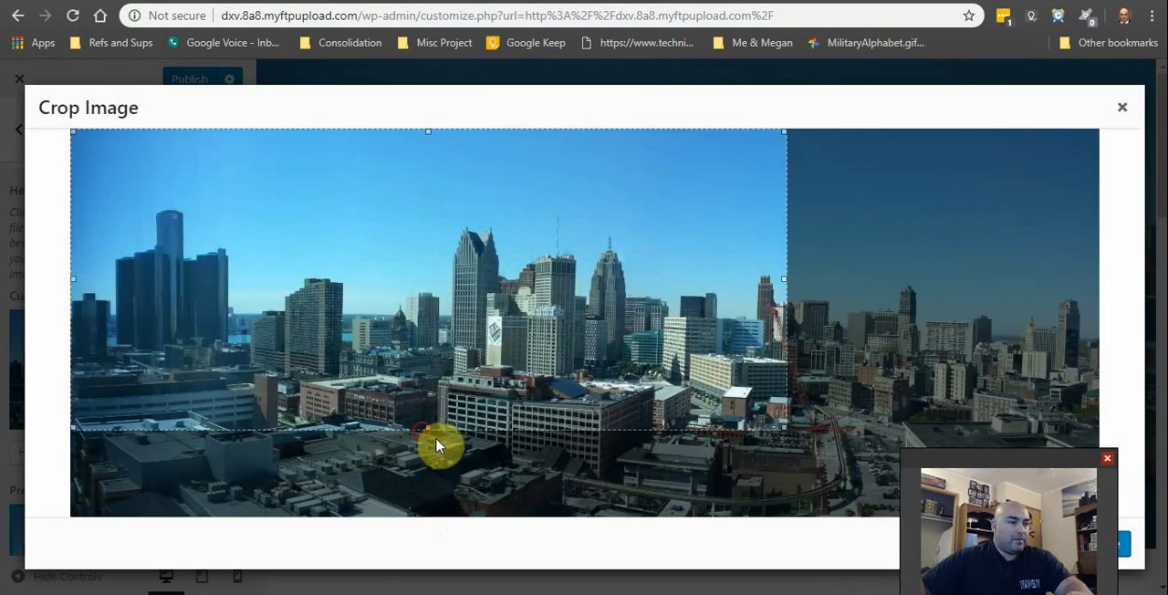
click(1125, 553)
drag(994, 459, 1022, 444)
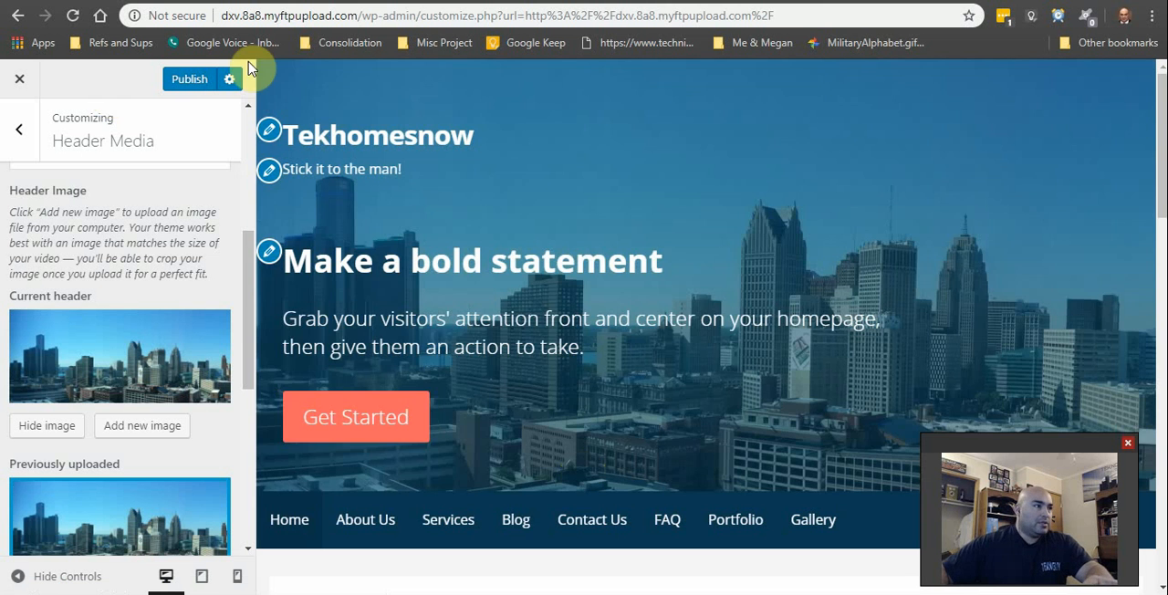
Step: Publish the recropped header, leave the customizer and review the live homepage
click(190, 79)
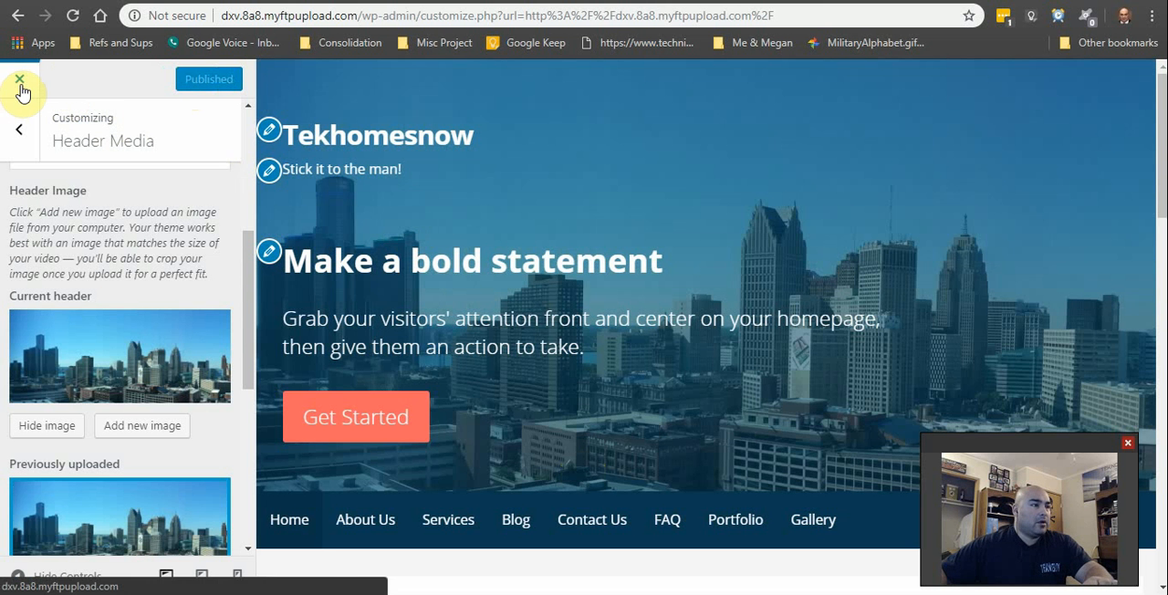
click(20, 82)
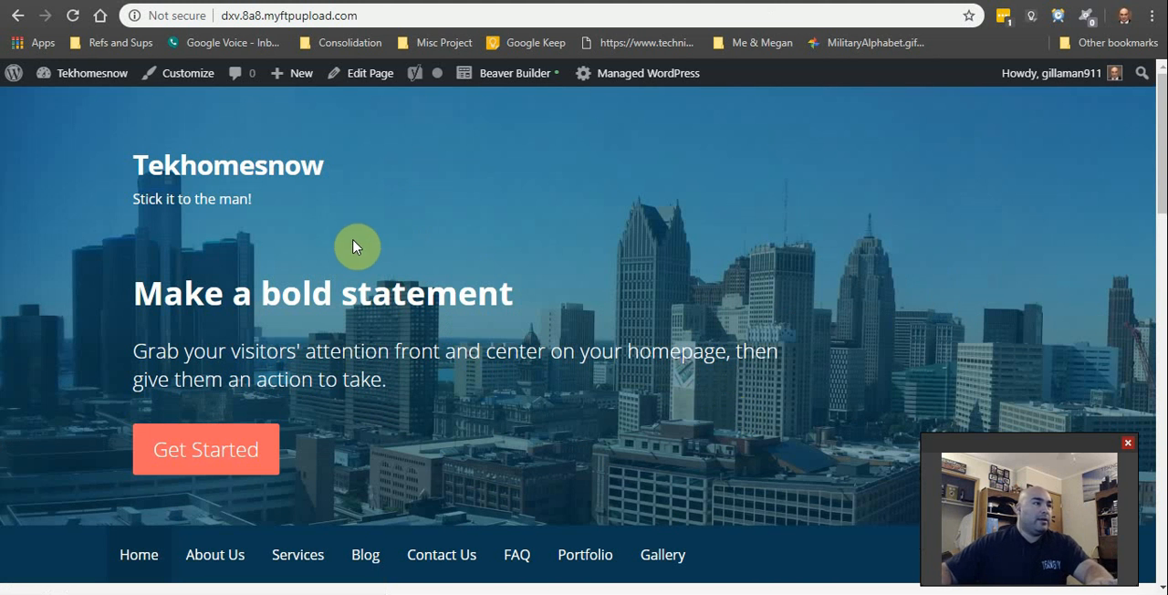
scroll(365, 265, down, 3)
scroll(465, 411, up, 3)
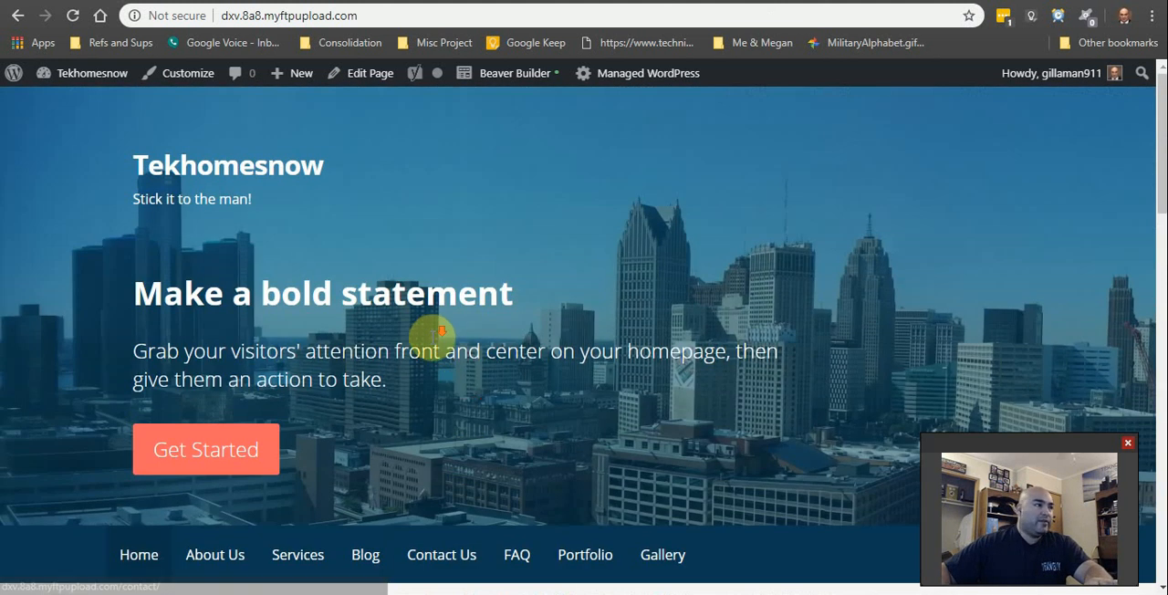
scroll(430, 334, down, 6)
scroll(433, 378, up, 6)
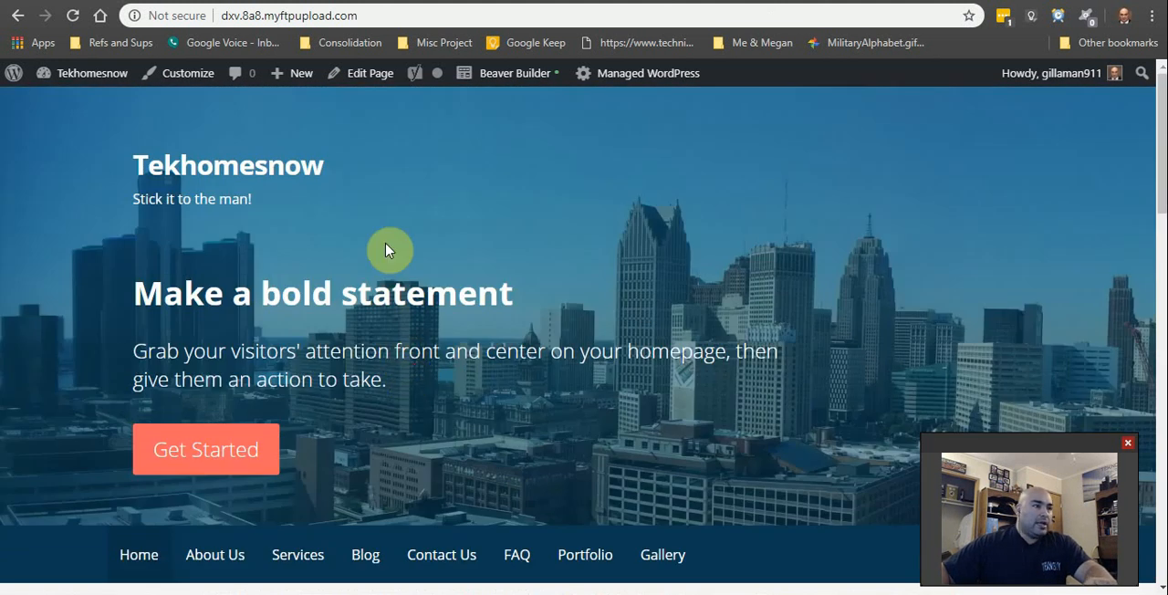
Step: Open the customizer for the homepage again
mouse_move(598, 70)
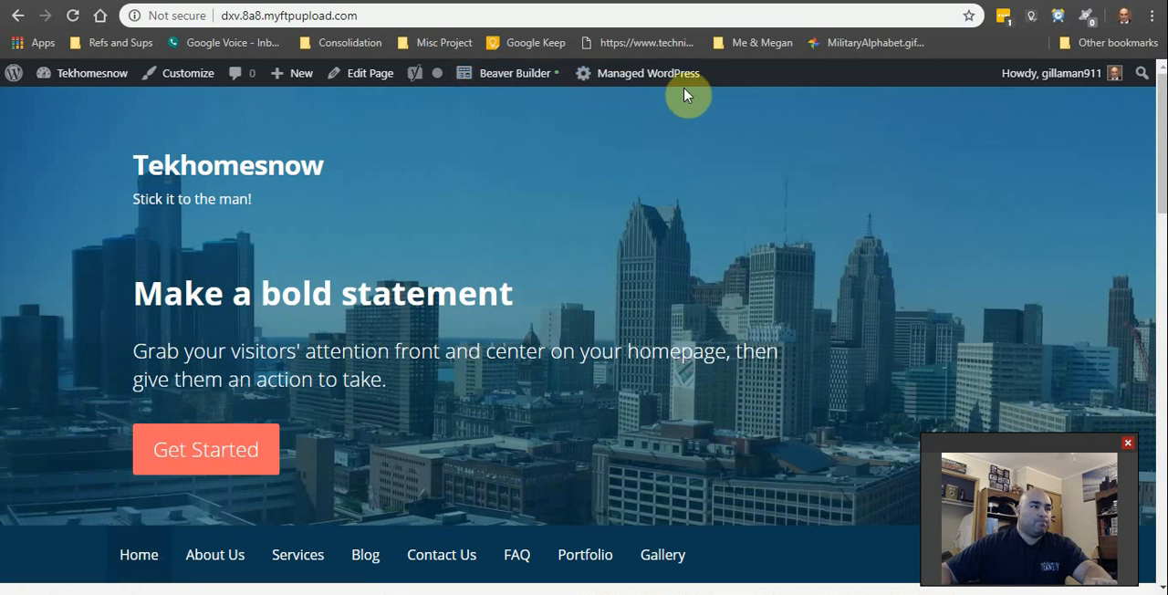
mouse_move(691, 88)
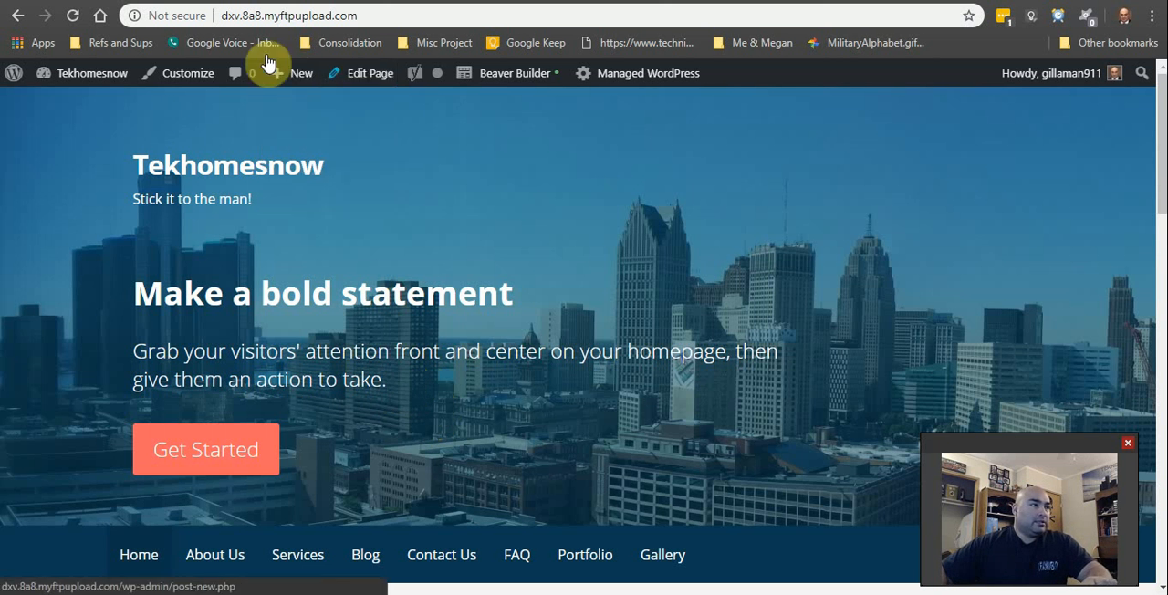
click(178, 80)
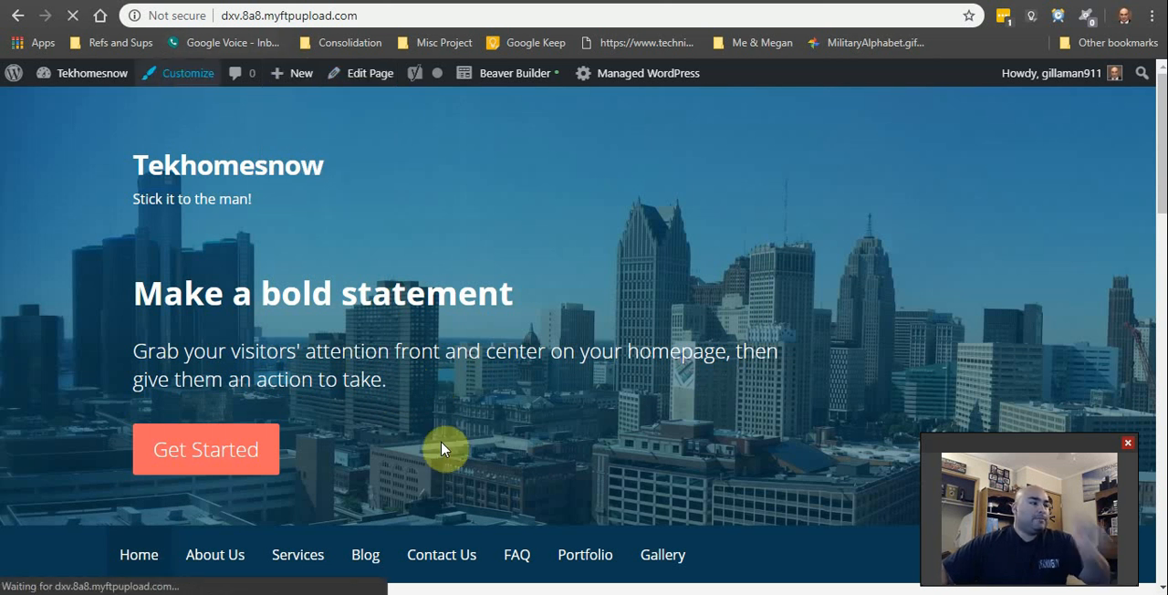
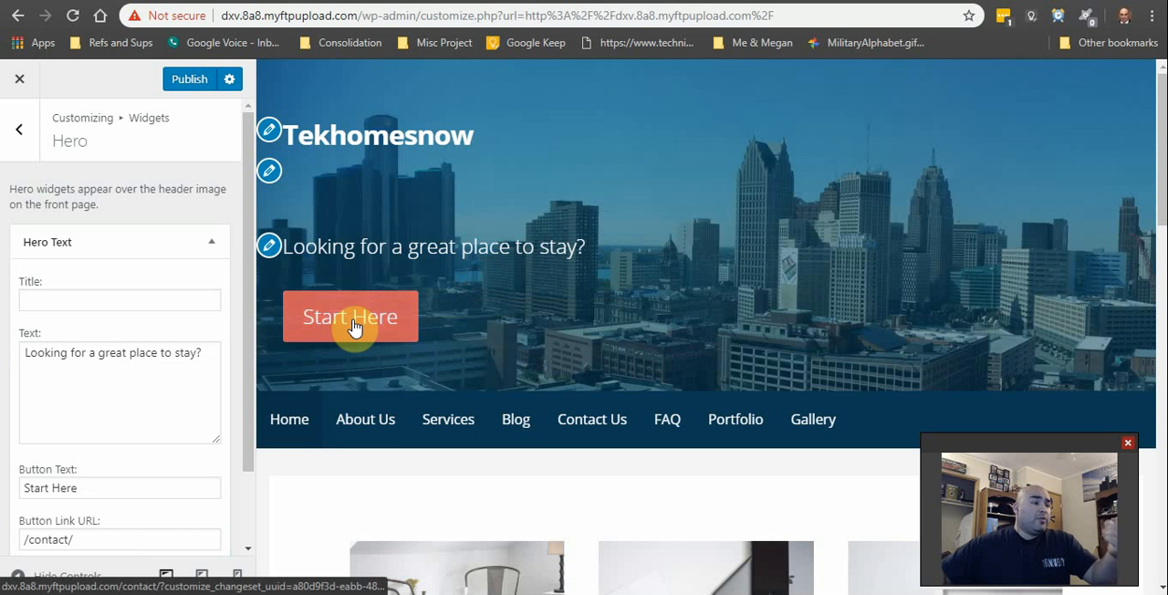
Step: Publish the homepage's hero text "Looking for a great place to stay?" with its Start Here button linked to /contact/
scroll(328, 336, down, 1)
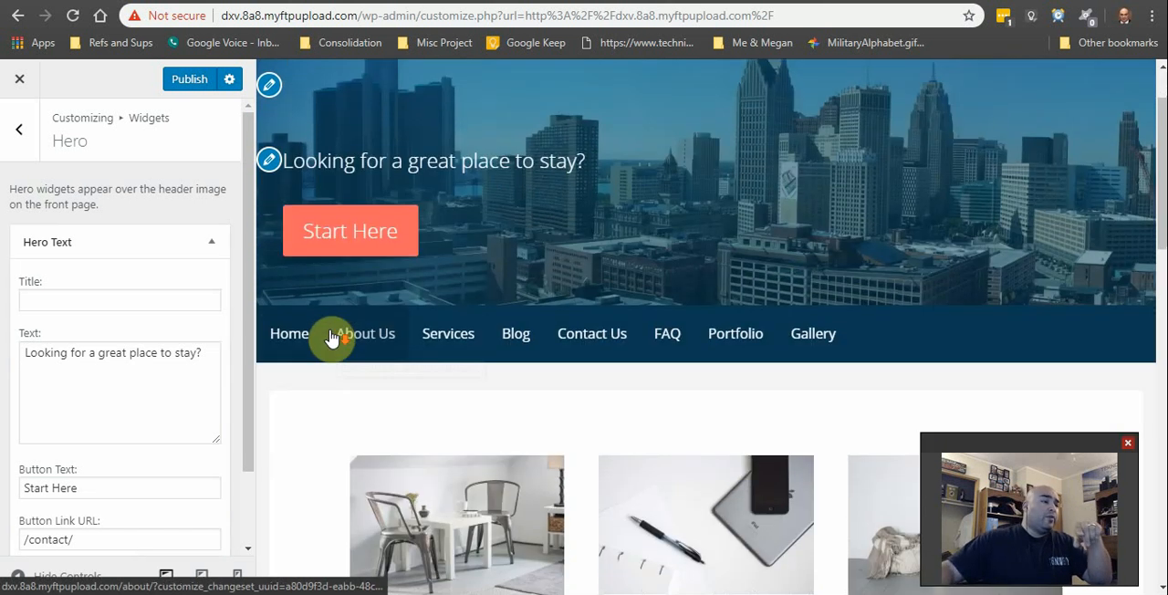
scroll(174, 484, down, 1)
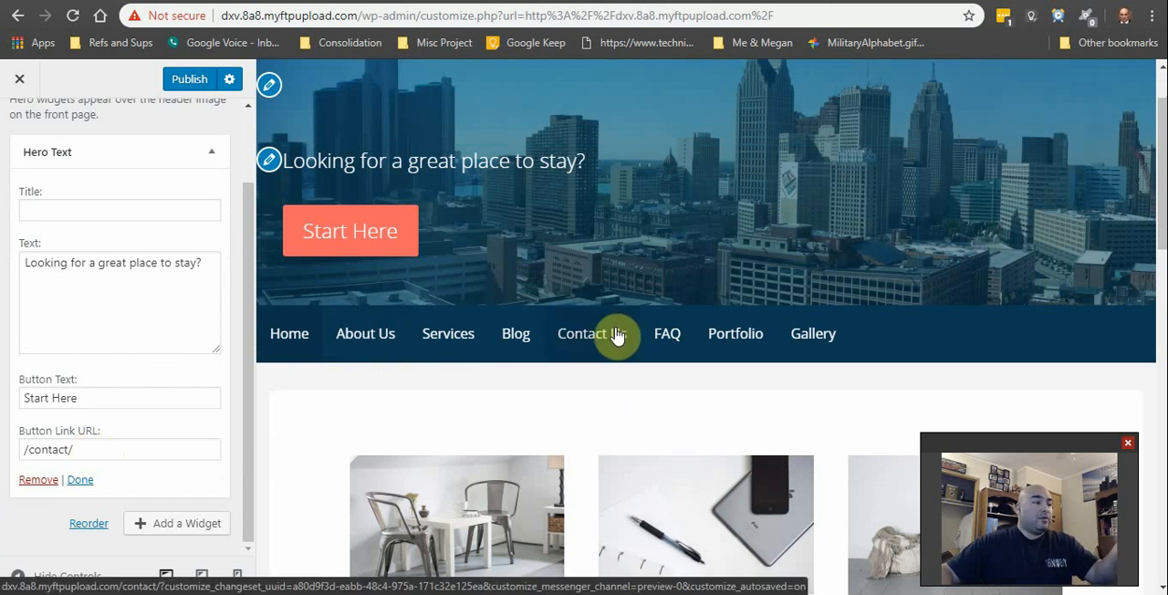
click(190, 79)
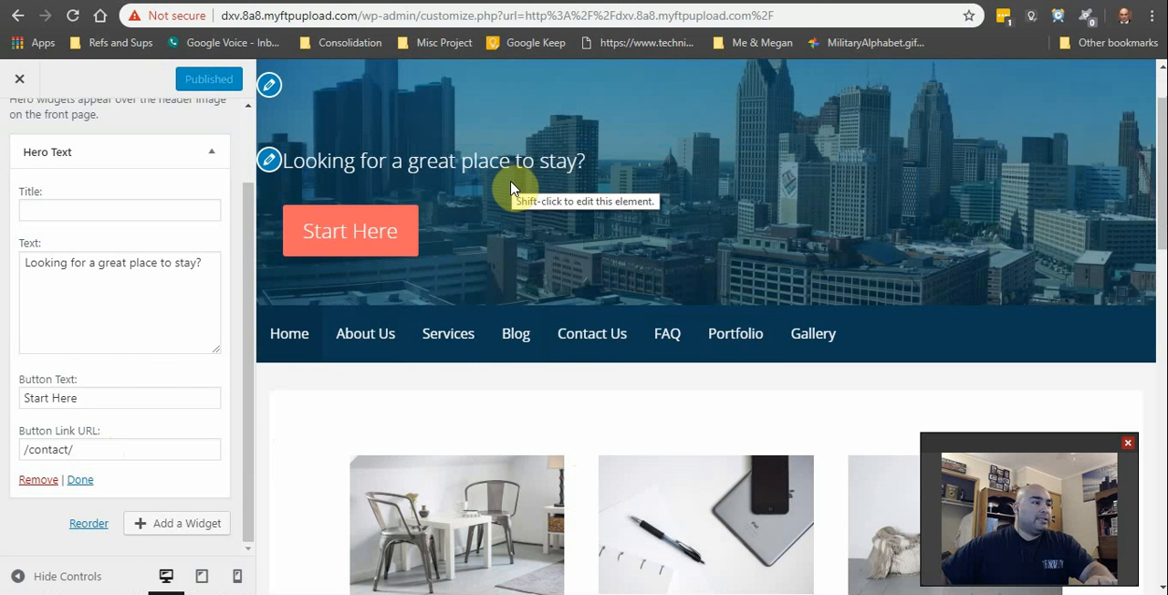
Step: Review the product/service and main message sections in the homepage preview, and leave the customizer
scroll(639, 271, down, 5)
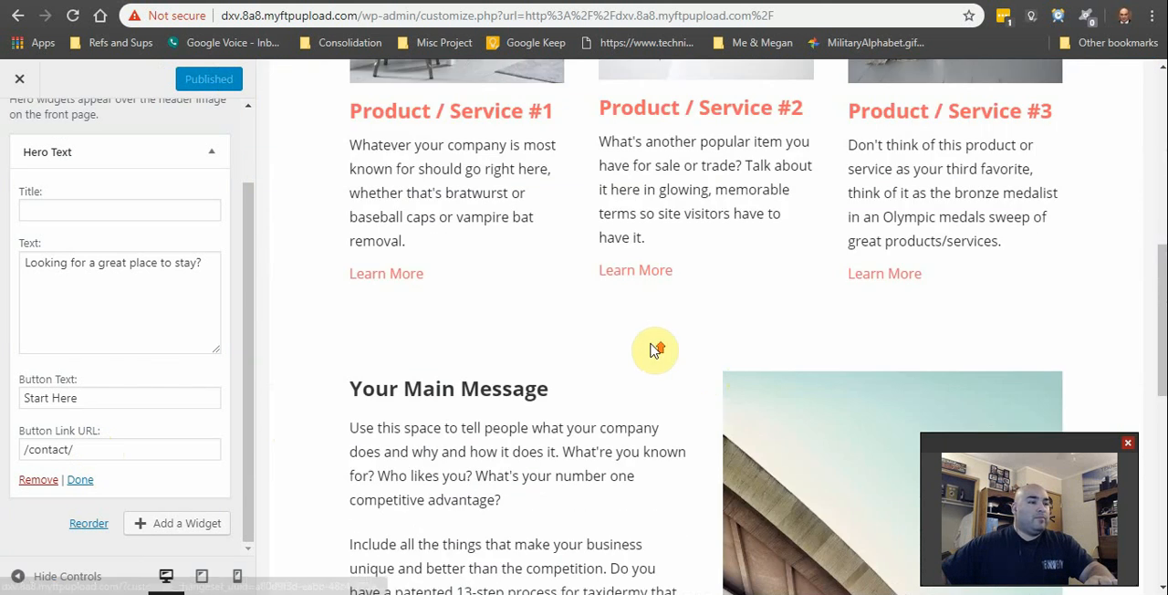
scroll(655, 349, up, 3)
scroll(542, 429, down, 2)
scroll(668, 410, up, 2)
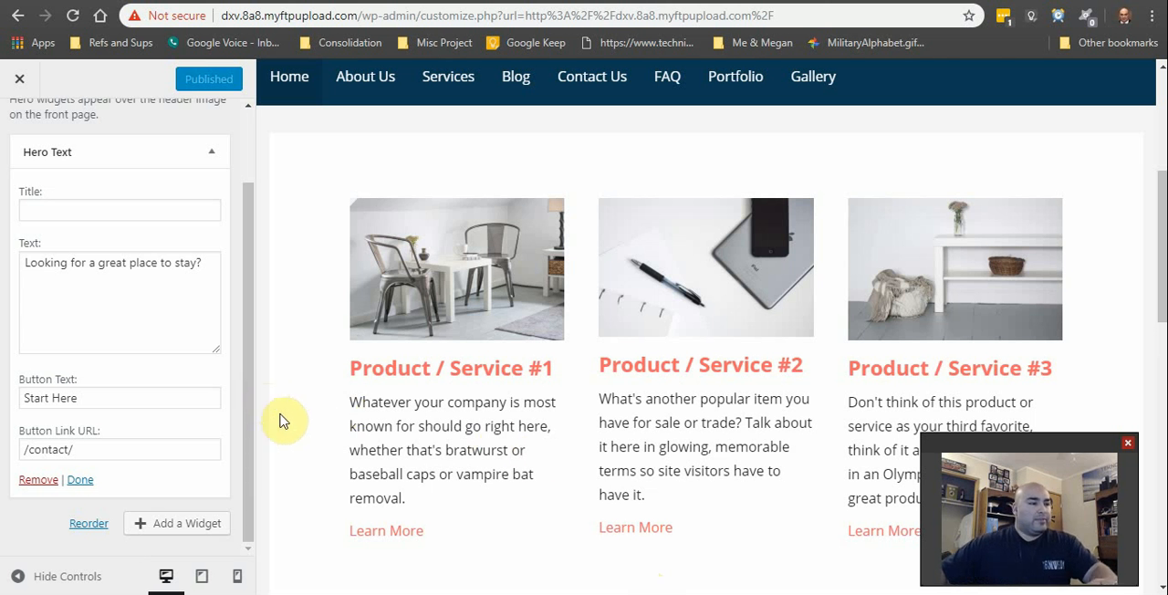
scroll(292, 438, down, 3)
scroll(307, 460, up, 5)
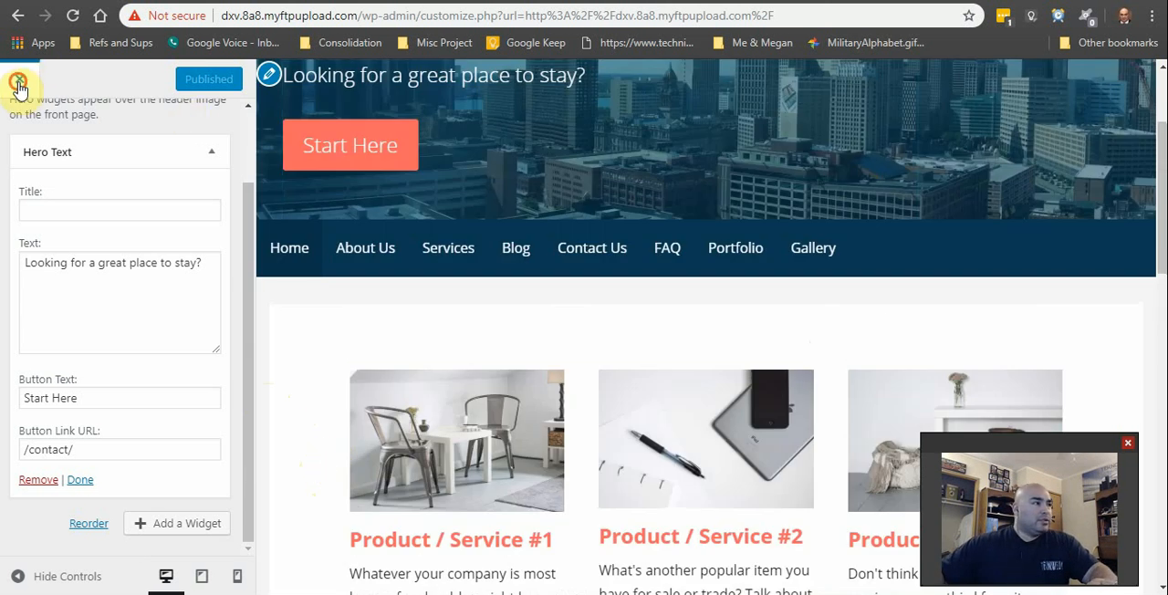
click(19, 84)
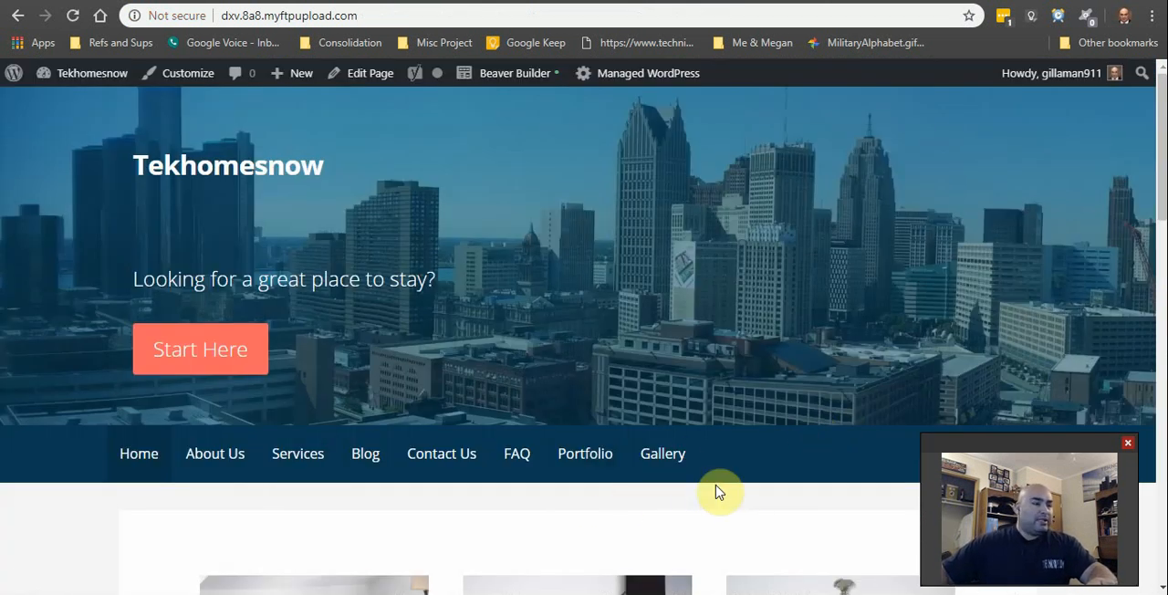
Step: Follow the homepage's Start Here link and examine the contact page's form, placeholder contact details and map
click(229, 358)
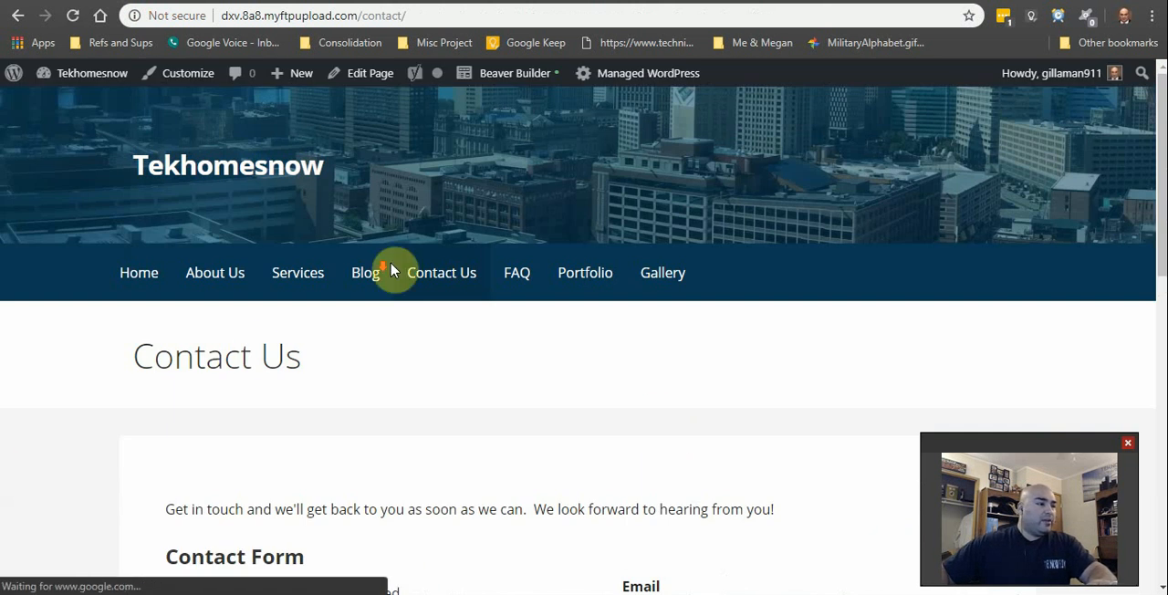
scroll(589, 435, down, 10)
scroll(659, 436, up, 6)
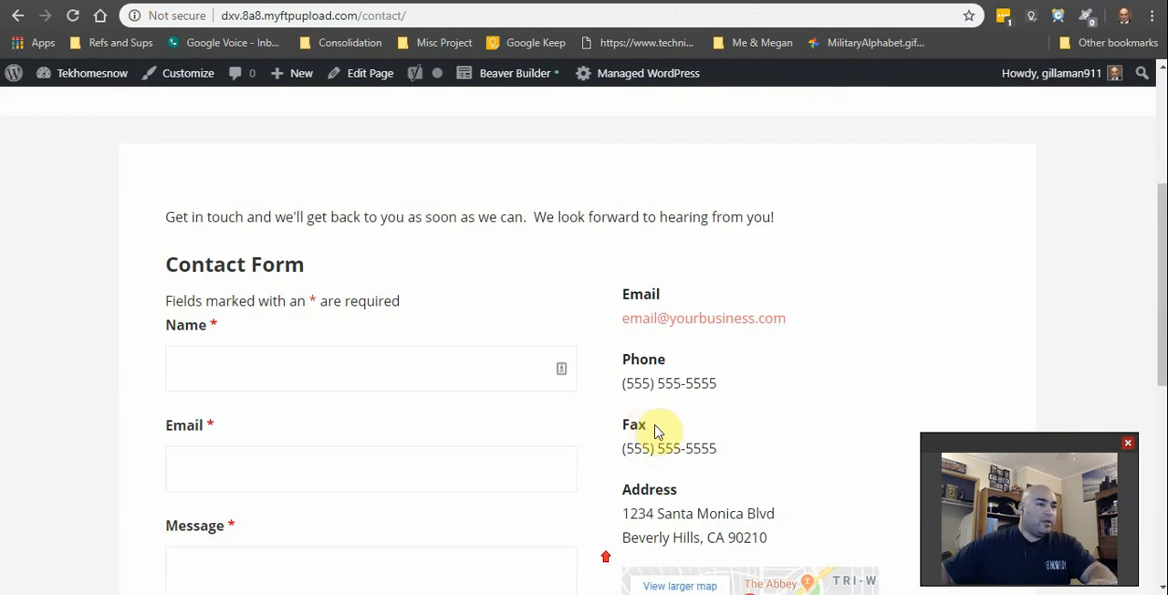
scroll(704, 240, down, 5)
scroll(575, 497, up, 2)
scroll(575, 498, up, 3)
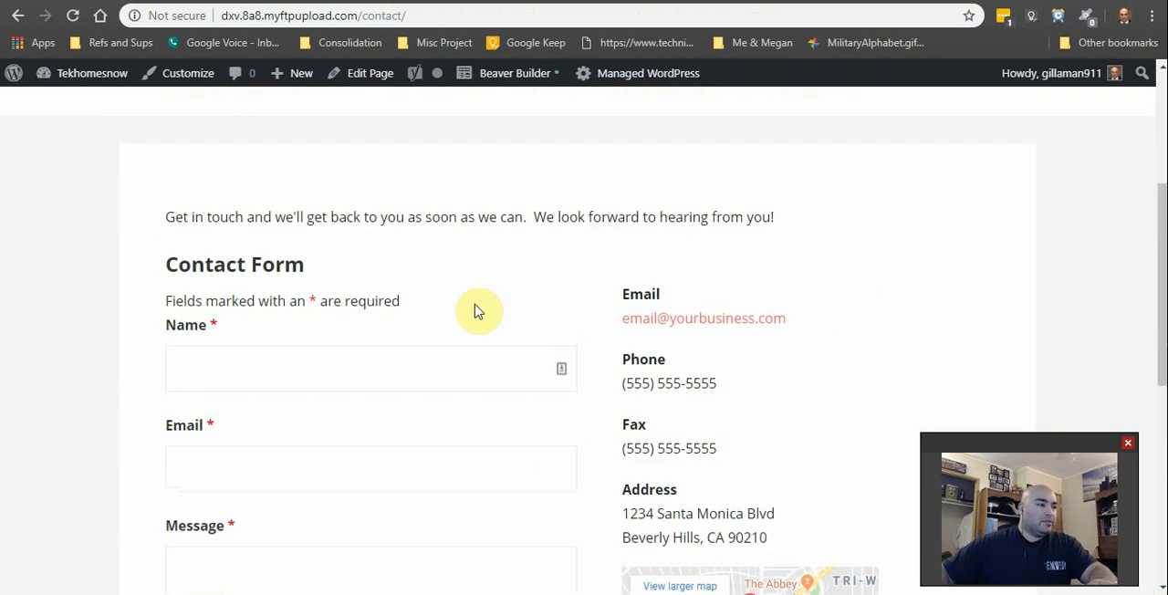
scroll(485, 514, down, 3)
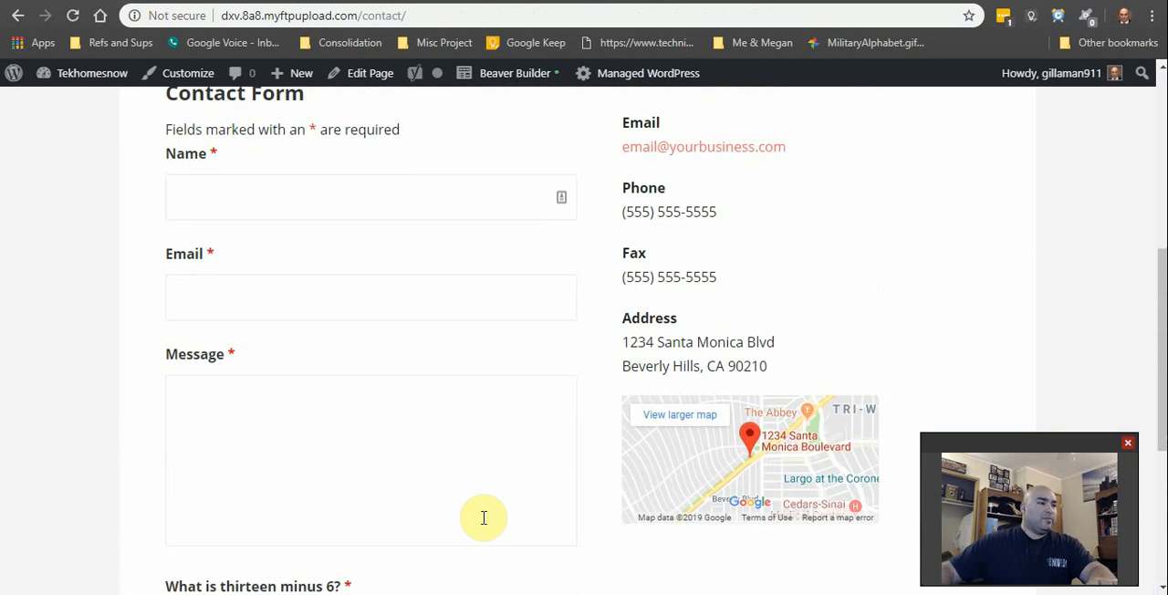
scroll(553, 480, down, 3)
scroll(557, 472, up, 2)
scroll(567, 467, up, 3)
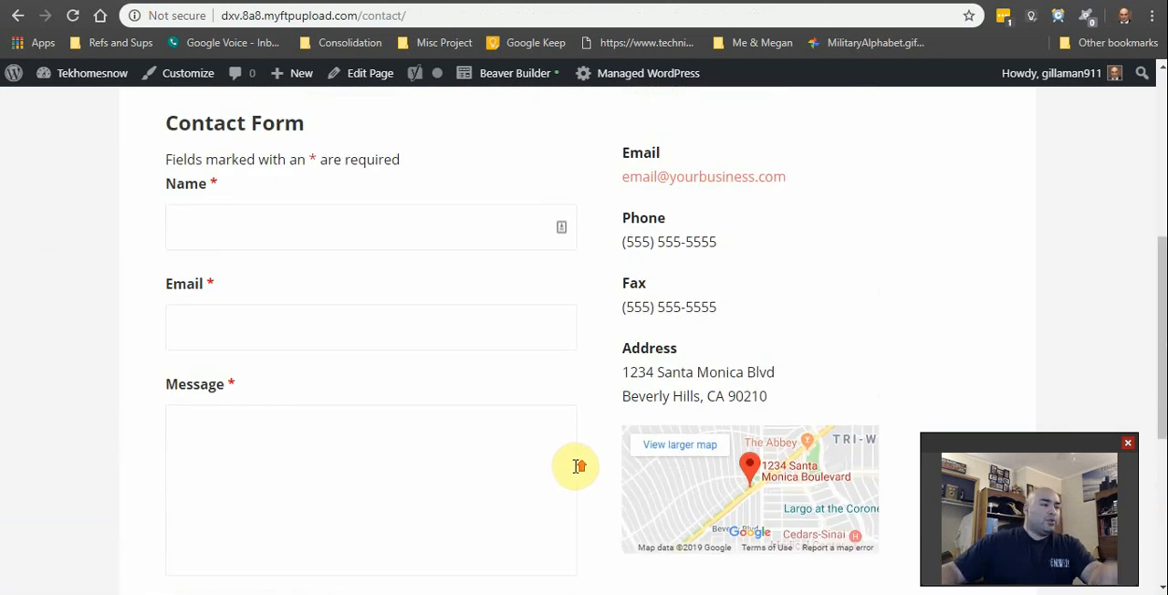
scroll(559, 513, down, 1)
scroll(555, 503, down, 4)
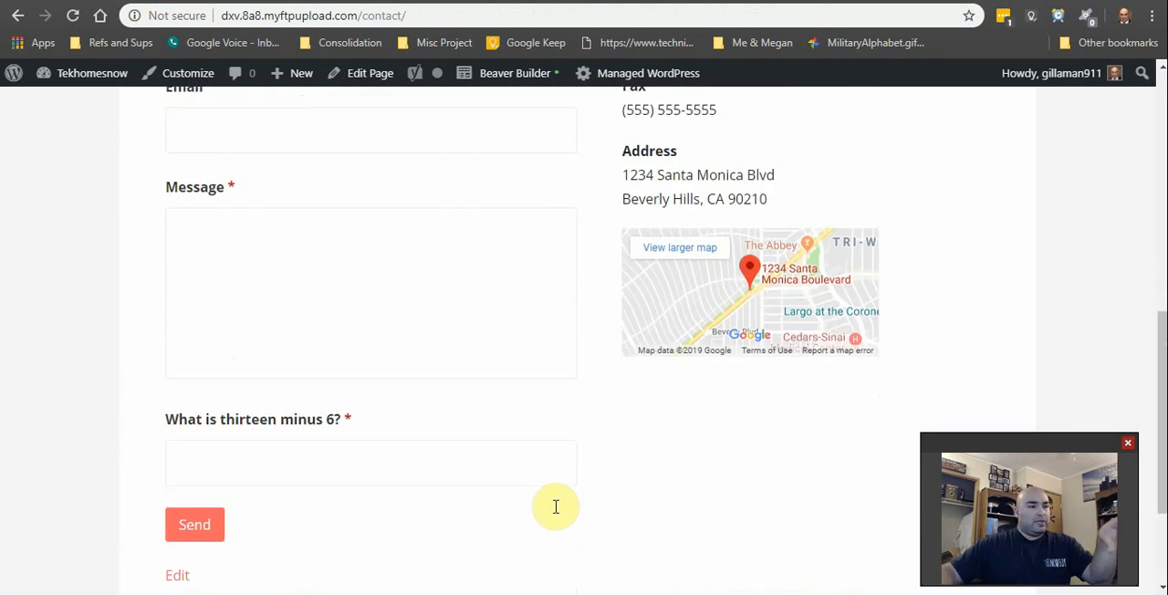
scroll(557, 501, up, 8)
scroll(536, 363, down, 5)
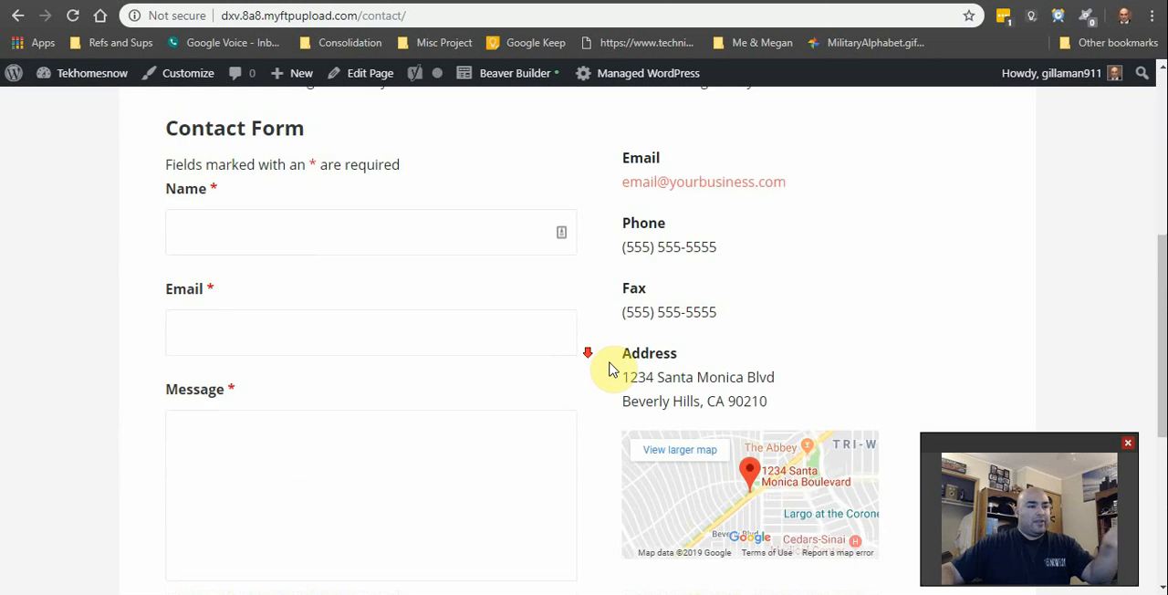
scroll(612, 368, down, 4)
scroll(647, 459, up, 5)
scroll(639, 450, up, 4)
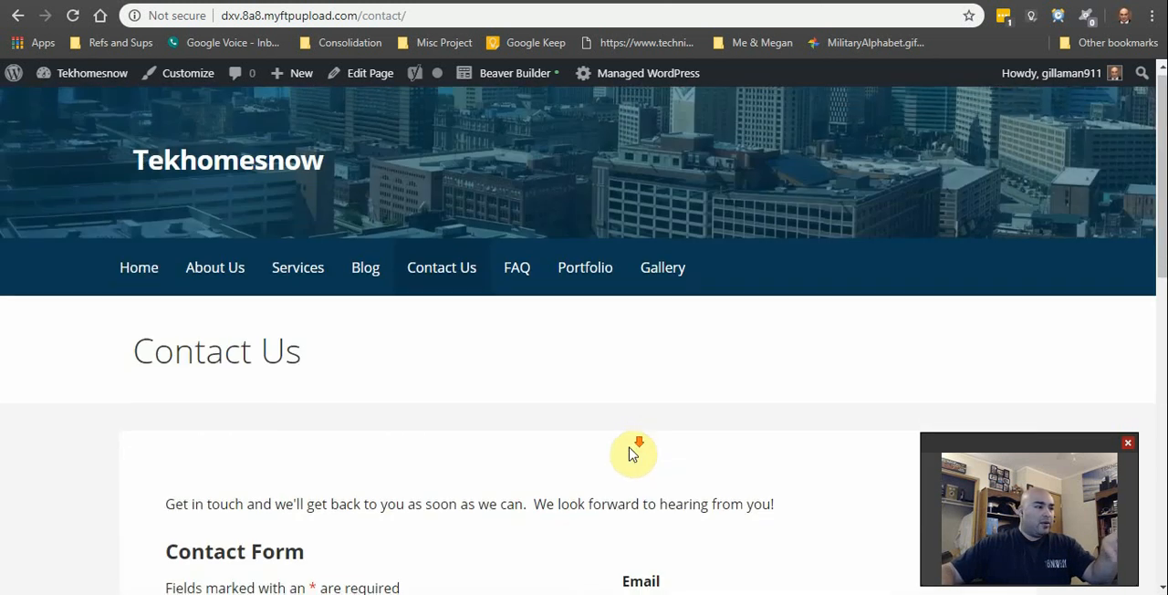
scroll(566, 365, down, 5)
scroll(607, 370, down, 1)
scroll(630, 420, down, 3)
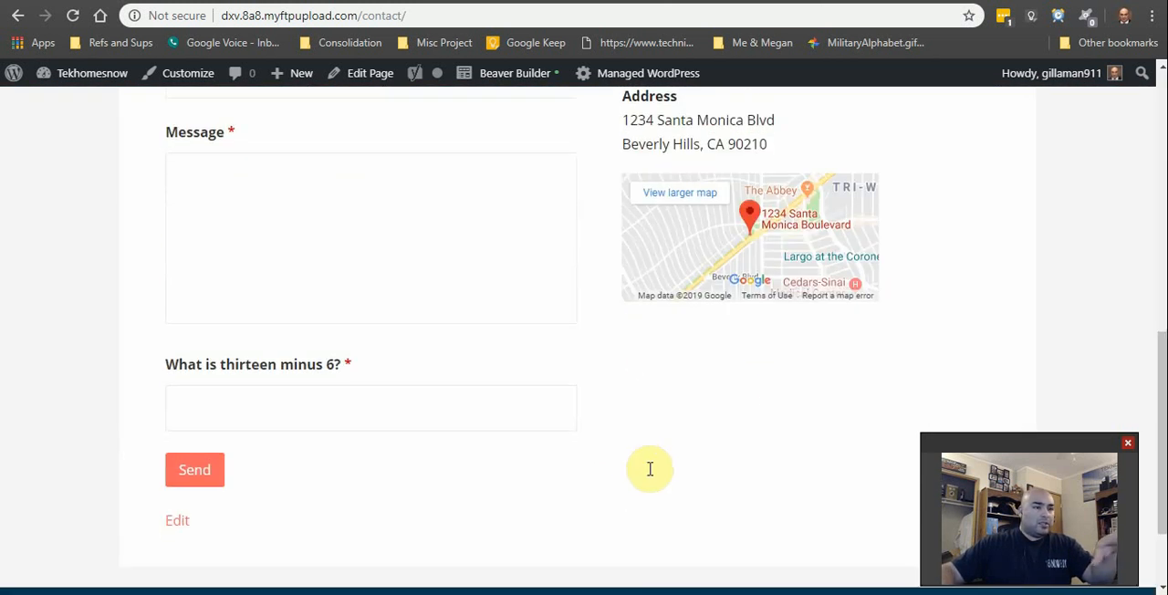
scroll(639, 465, up, 5)
scroll(554, 405, up, 4)
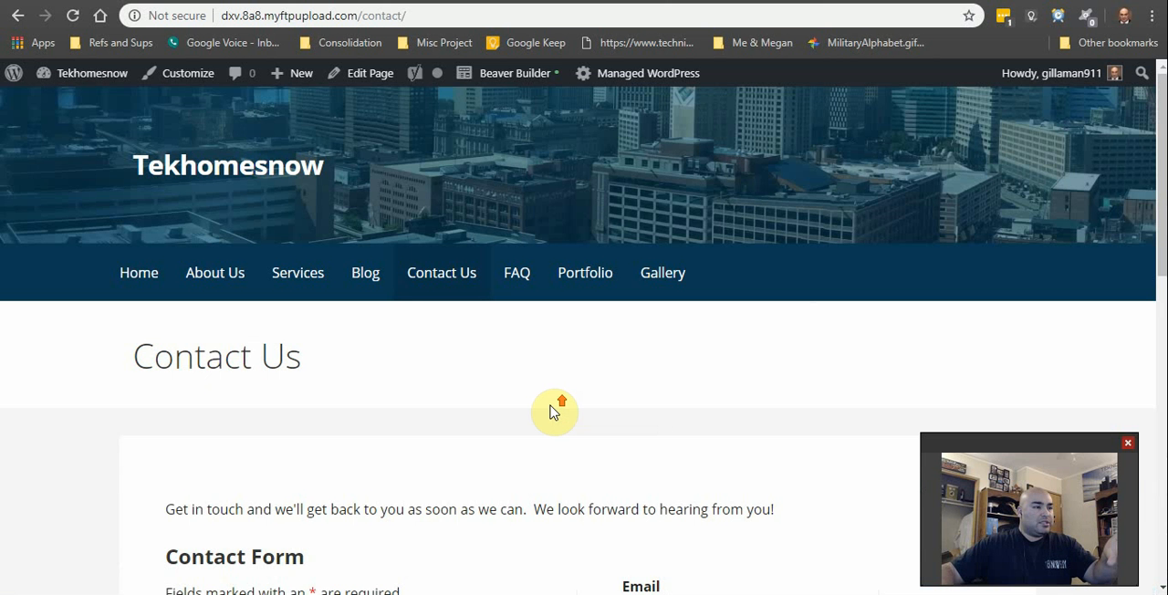
scroll(530, 420, down, 2)
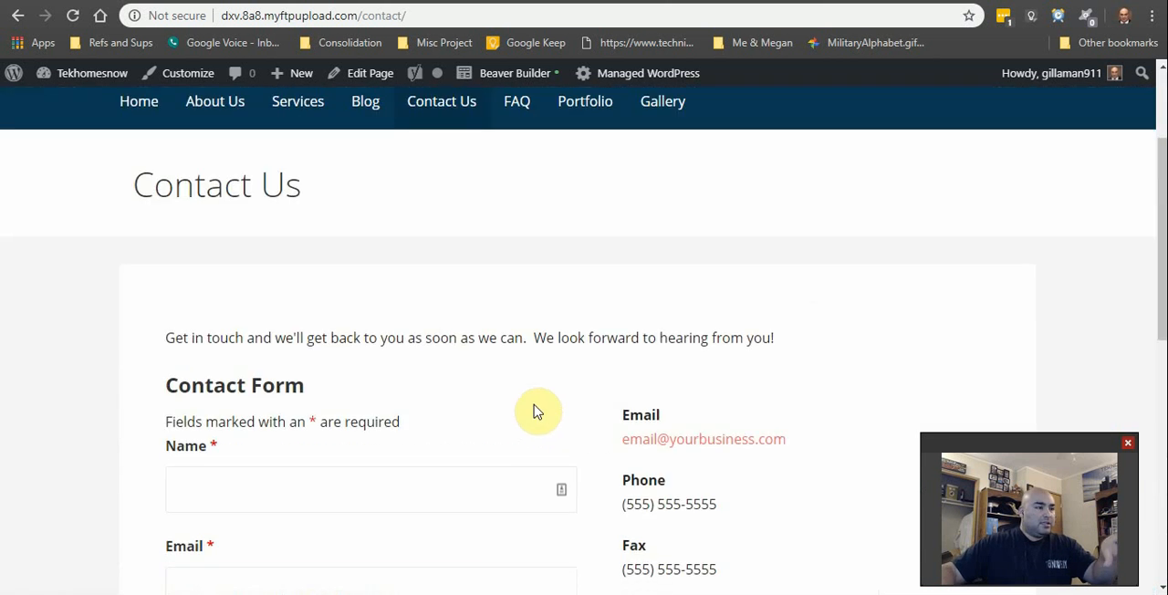
scroll(536, 412, down, 3)
scroll(530, 399, up, 5)
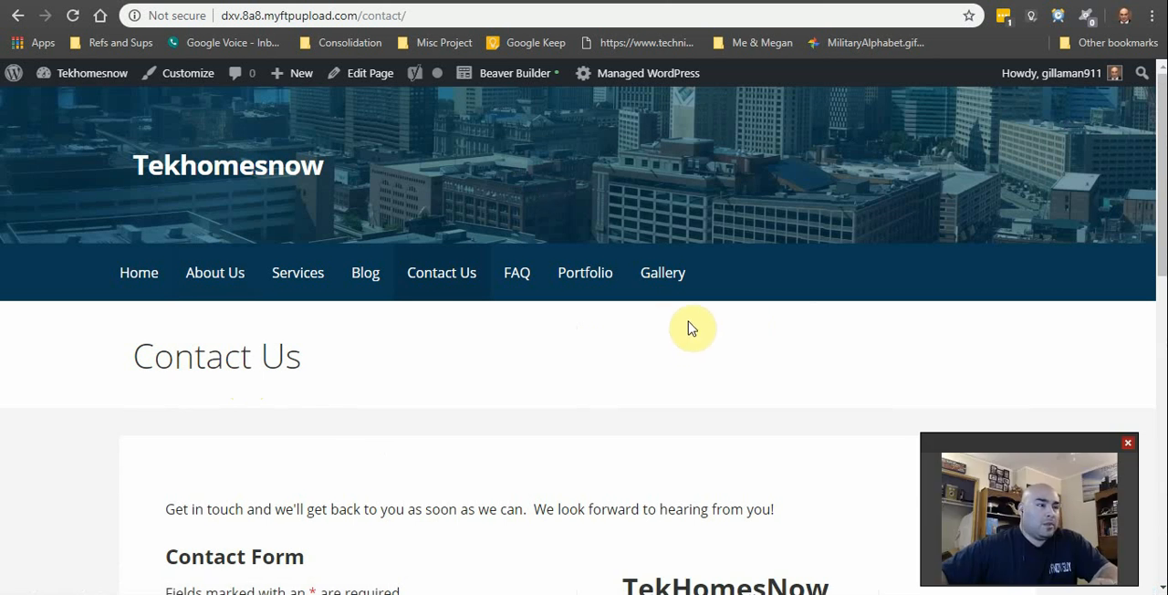
Step: Review the contact page's TekHomesNow business details, map, and form fields down to the arithmetic anti-spam question
scroll(685, 365, down, 3)
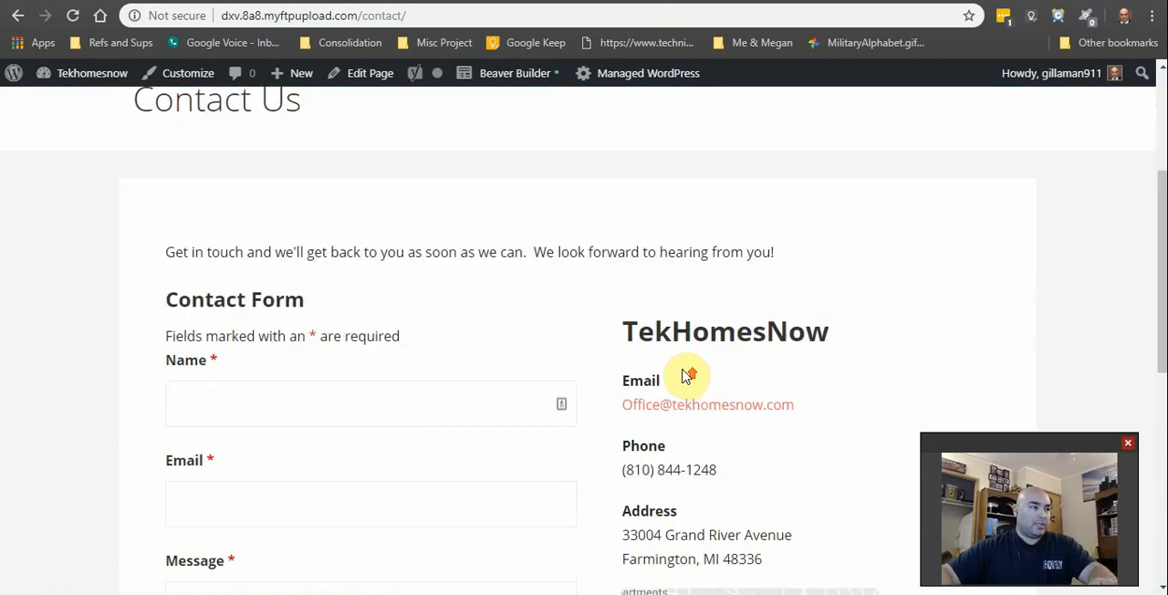
scroll(691, 378, up, 2)
scroll(677, 372, down, 3)
scroll(608, 323, up, 4)
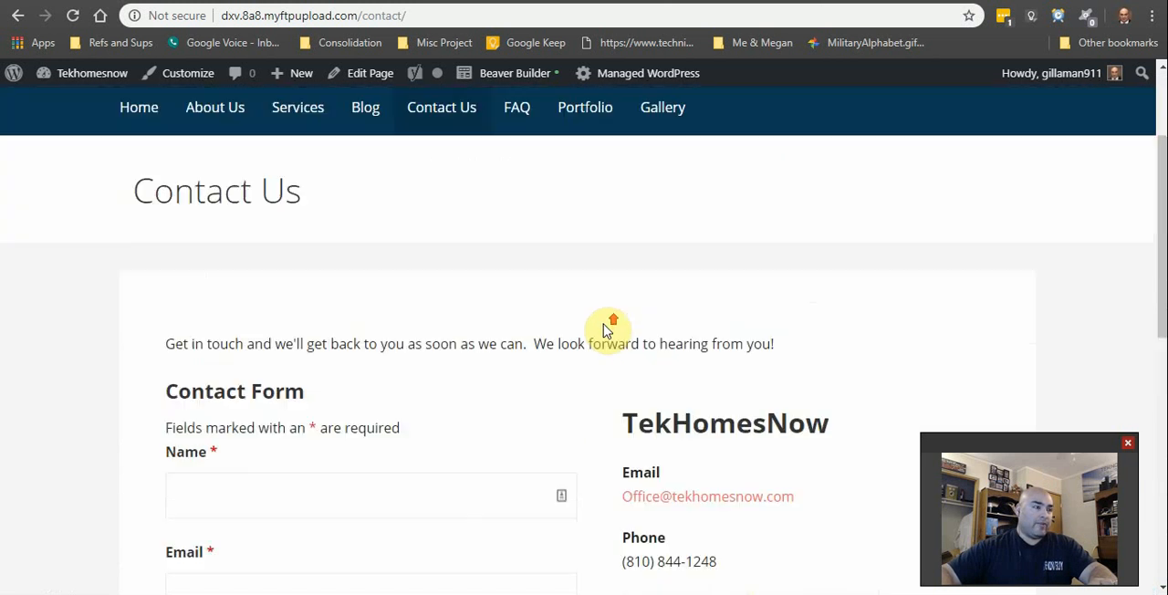
scroll(538, 404, down, 3)
scroll(538, 404, down, 2)
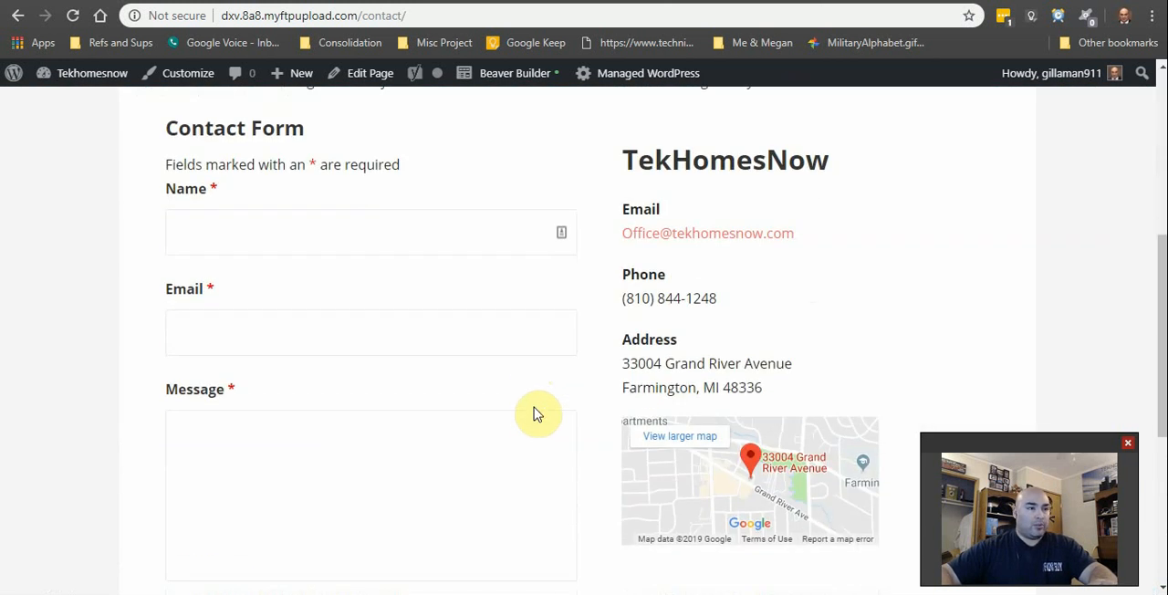
scroll(548, 416, up, 2)
scroll(554, 418, down, 3)
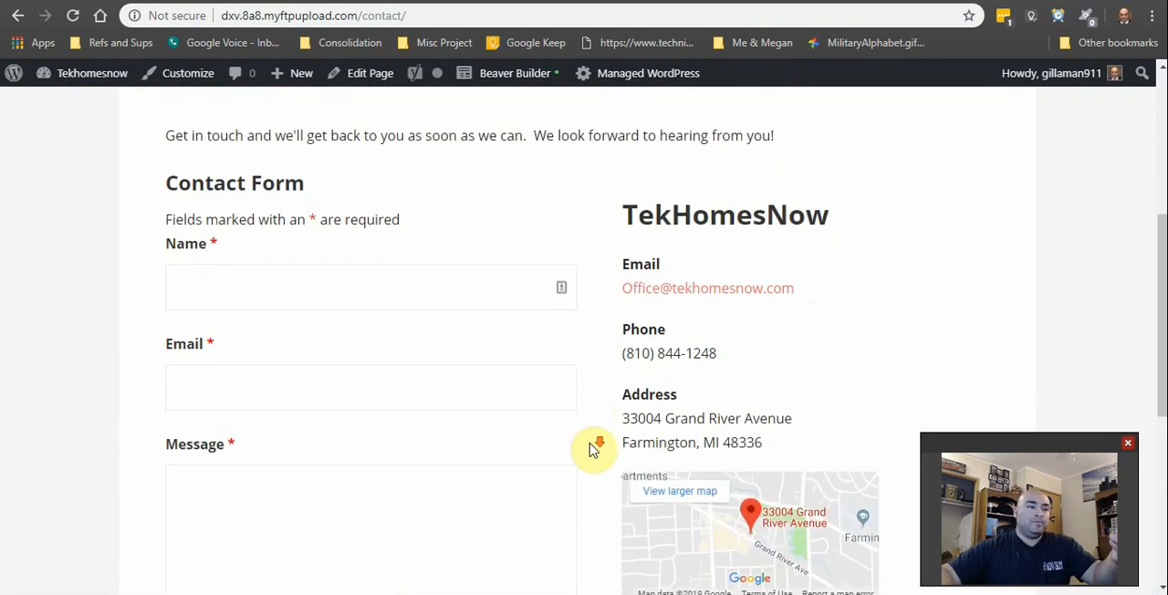
scroll(704, 569, up, 4)
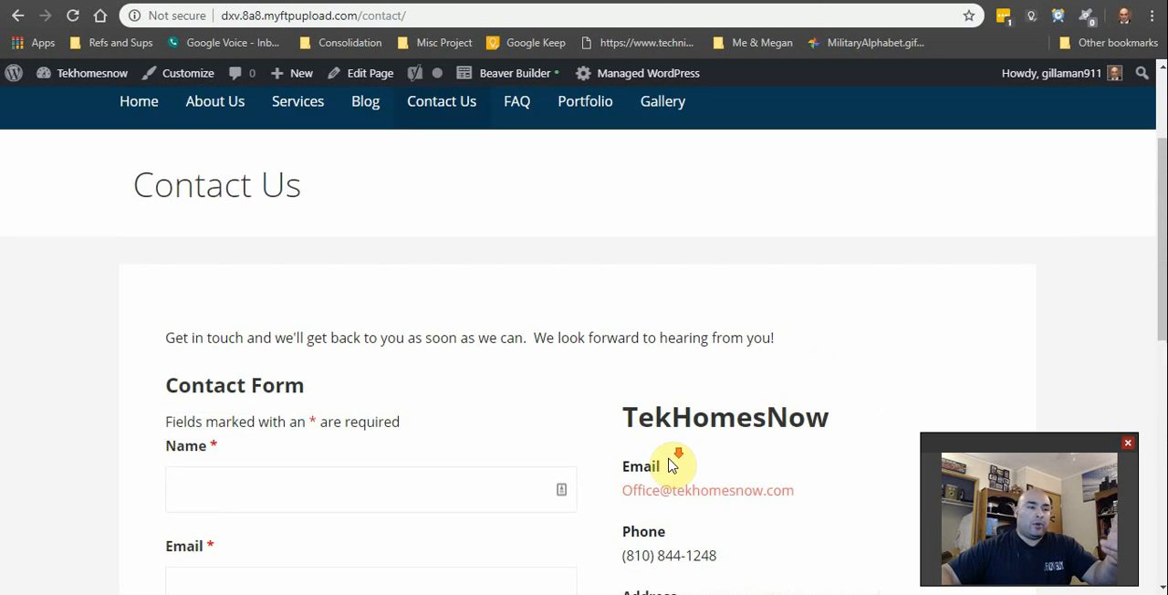
scroll(673, 464, down, 3)
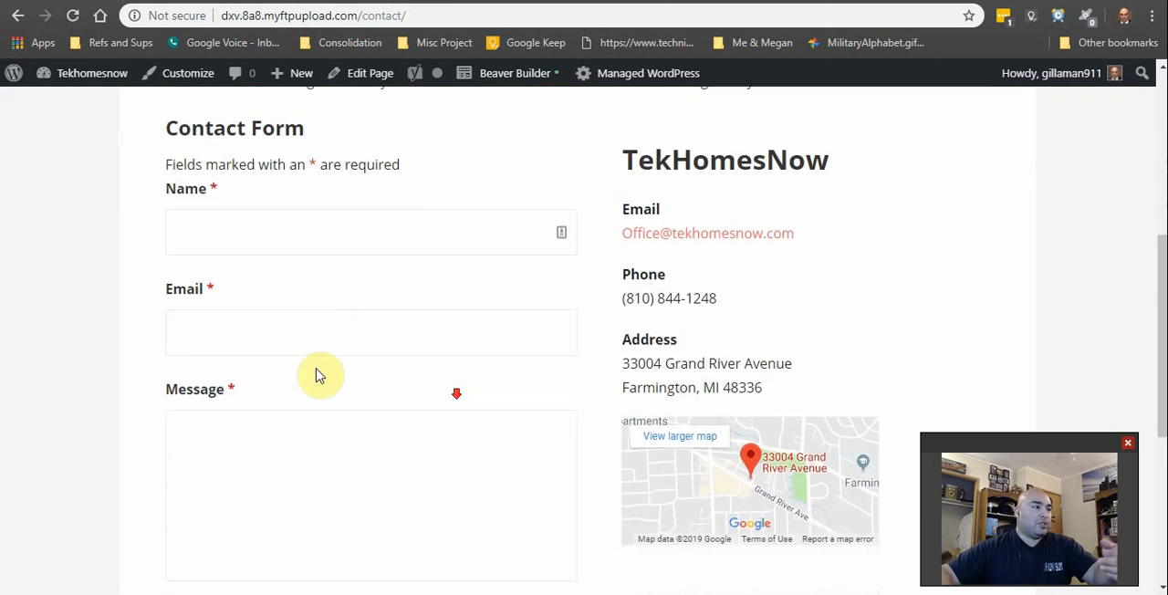
scroll(319, 373, up, 4)
scroll(274, 456, down, 1)
scroll(223, 545, down, 4)
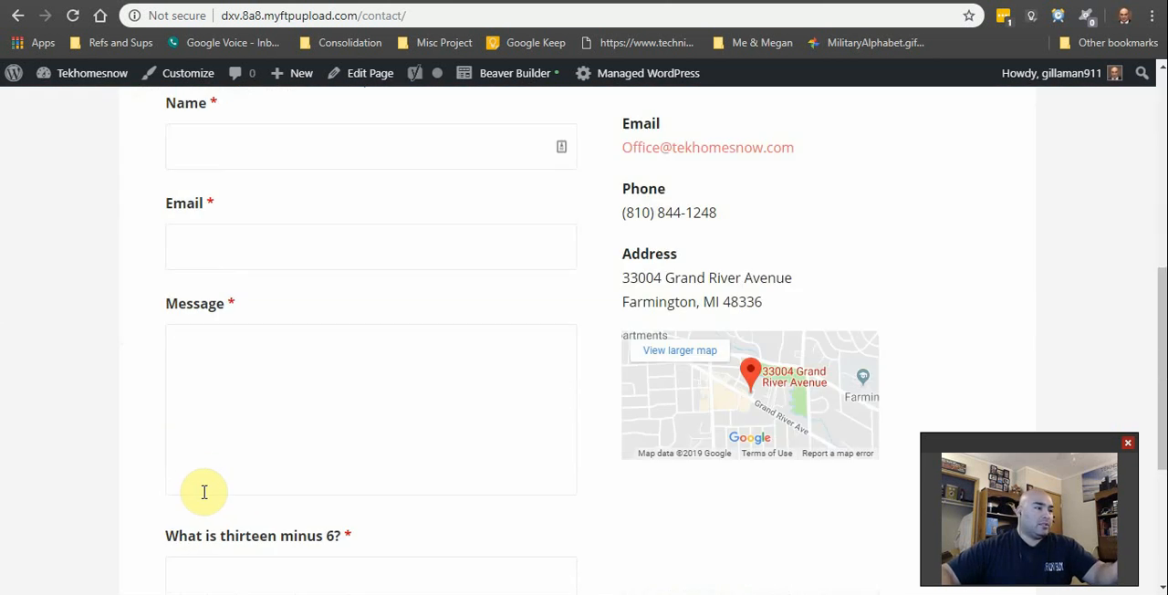
scroll(200, 488, up, 1)
scroll(227, 337, down, 1)
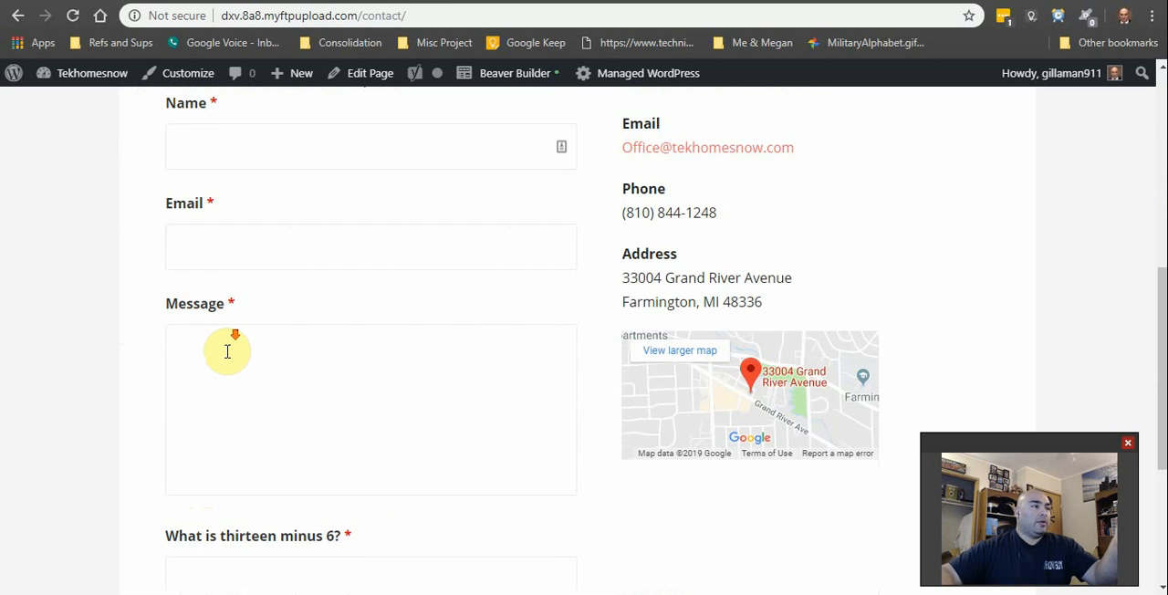
scroll(230, 353, down, 3)
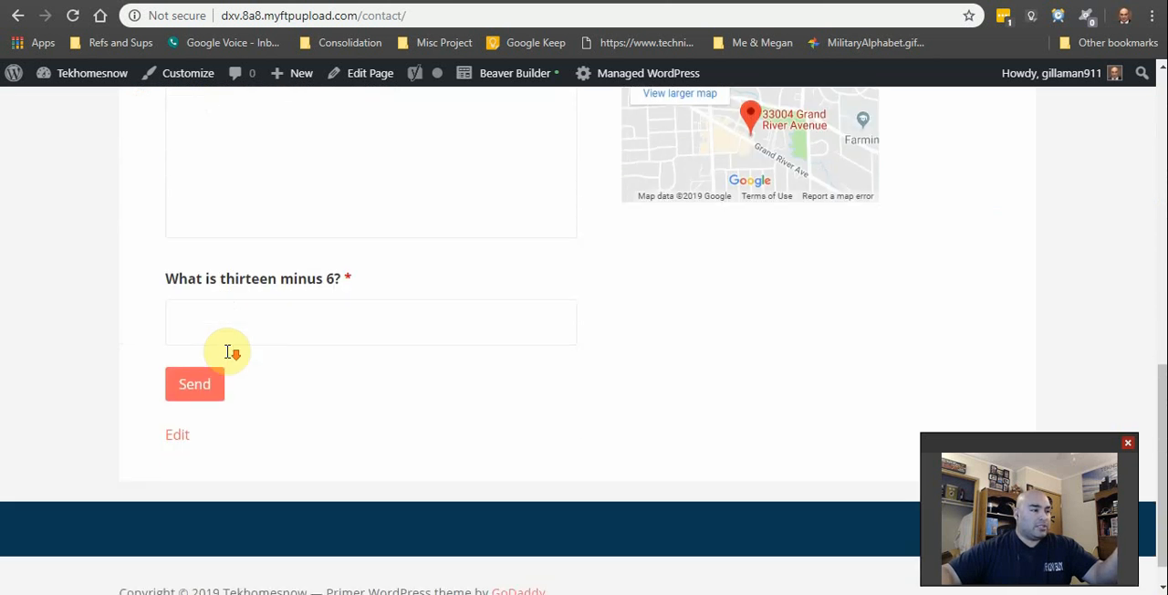
scroll(246, 375, up, 5)
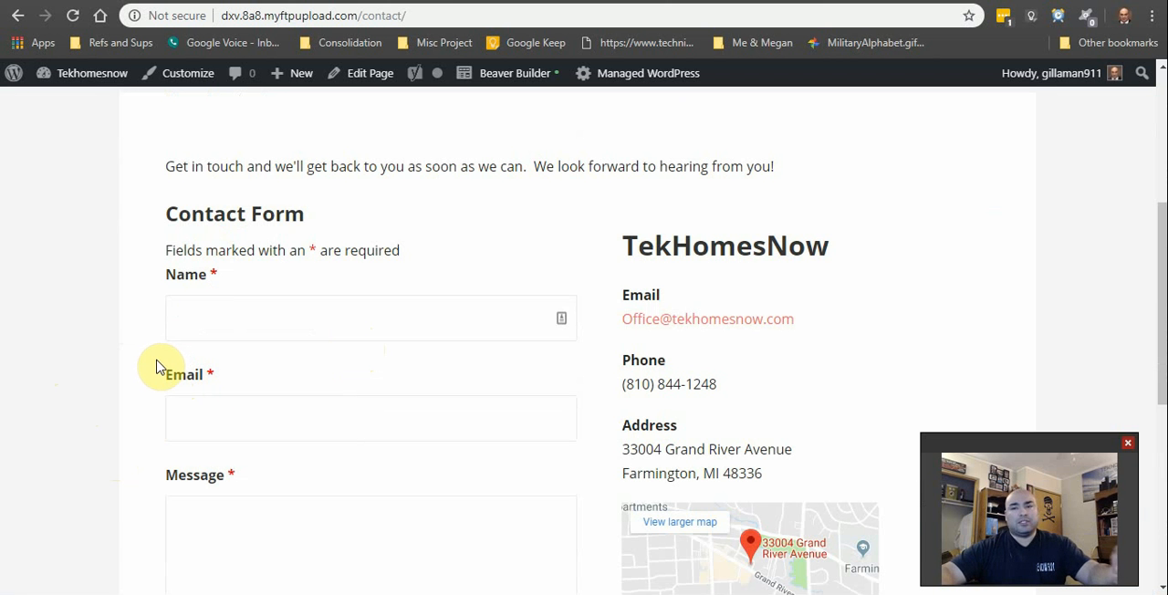
scroll(155, 352, down, 4)
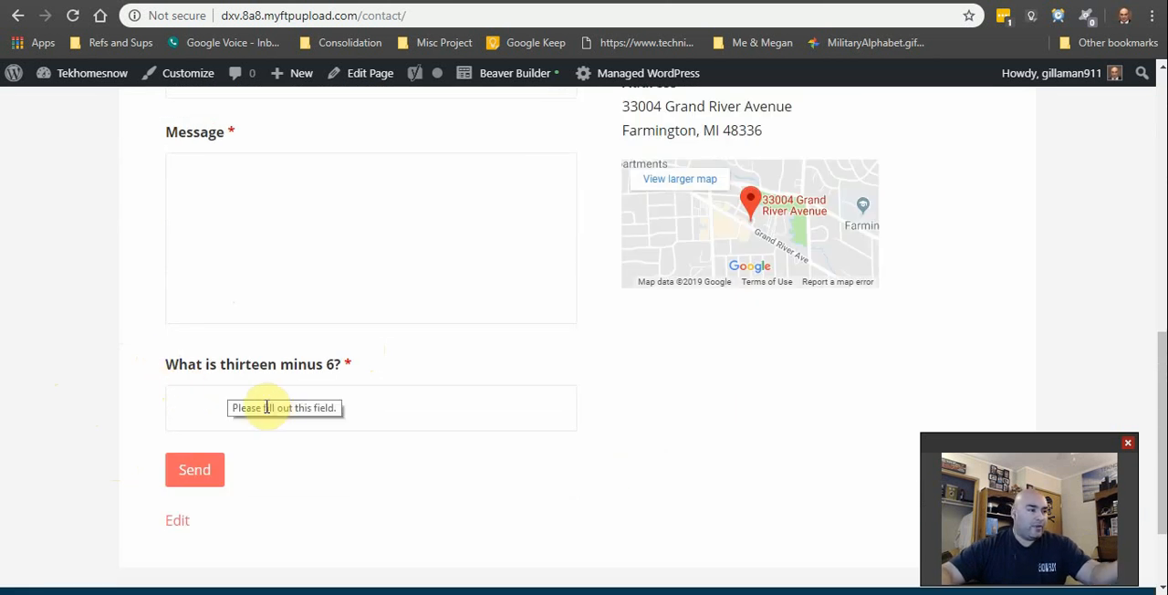
scroll(392, 533, up, 6)
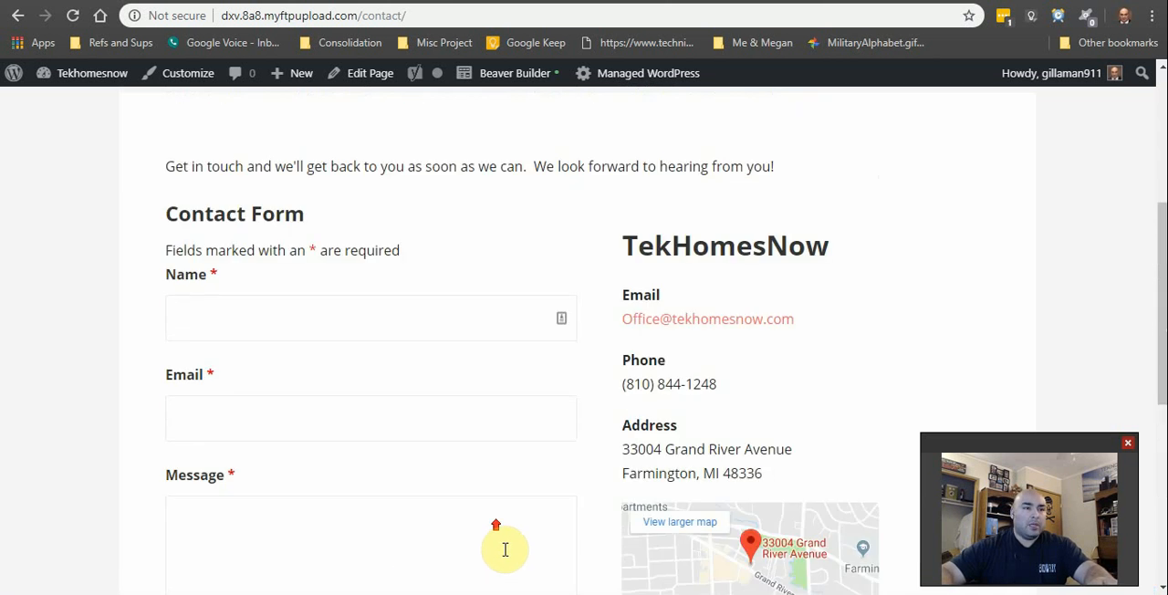
scroll(534, 479, down, 3)
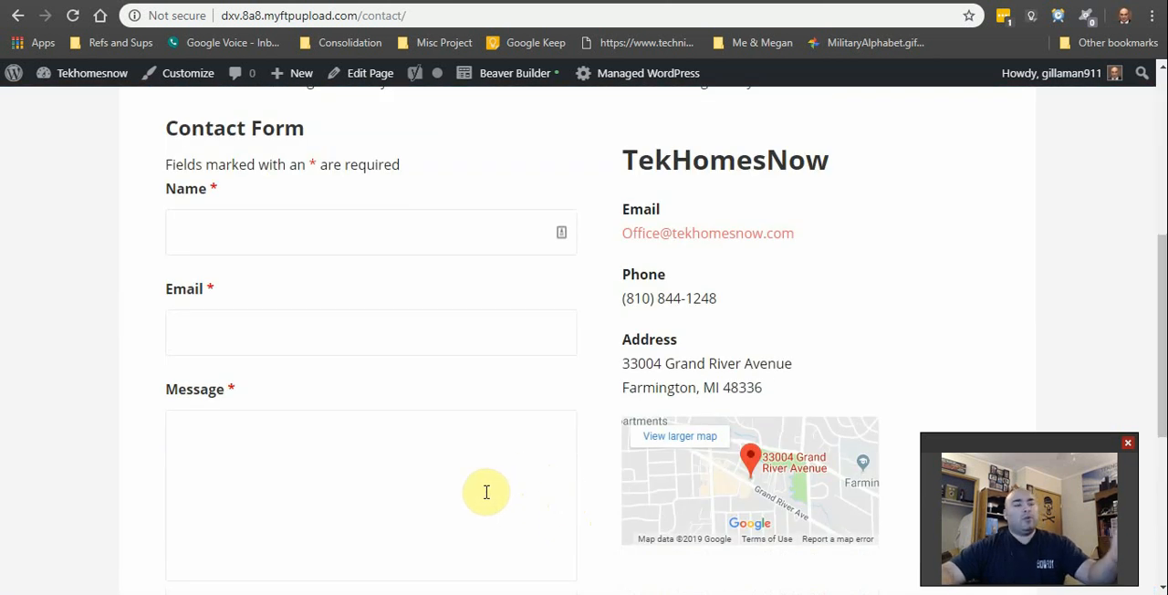
Step: Open the site's WordPress dashboard from the contact page and view the lower admin sections
scroll(752, 416, up, 4)
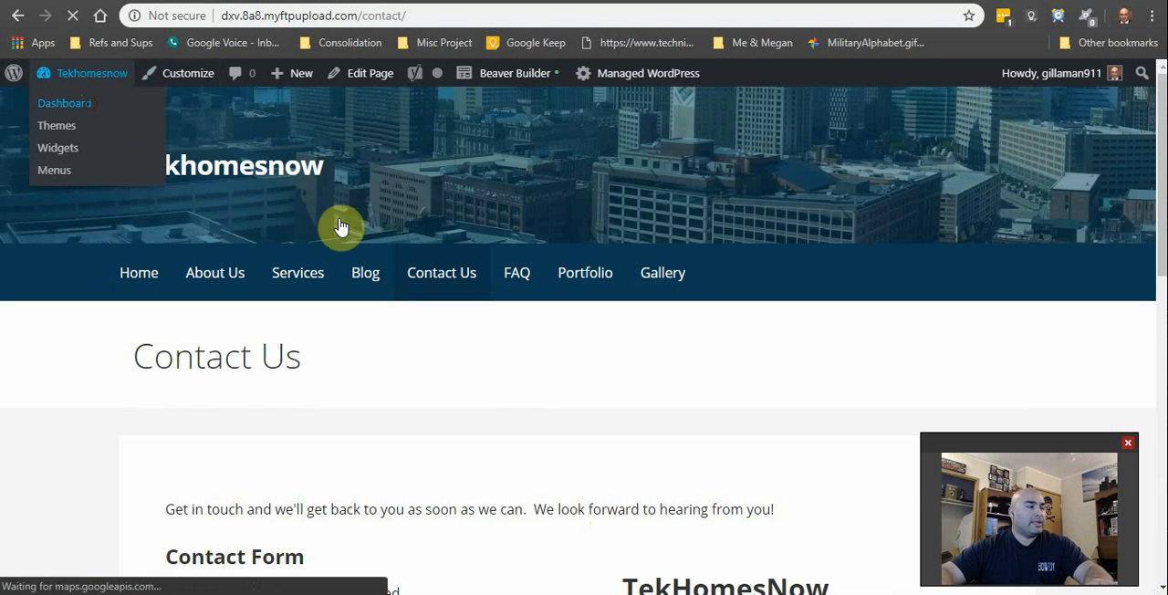
click(417, 292)
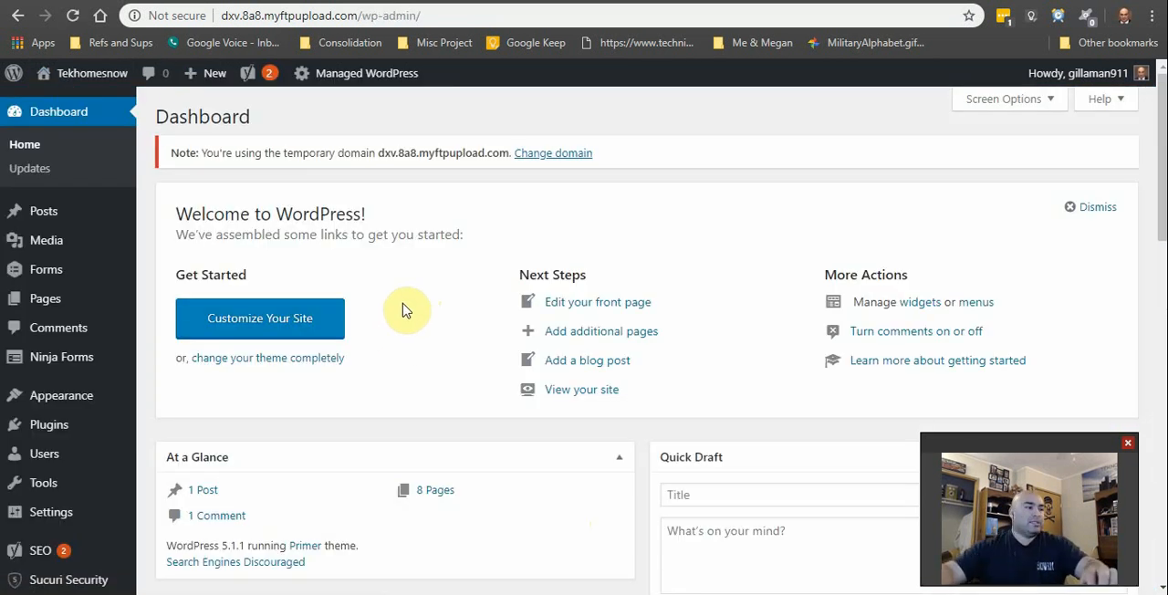
scroll(36, 356, down, 5)
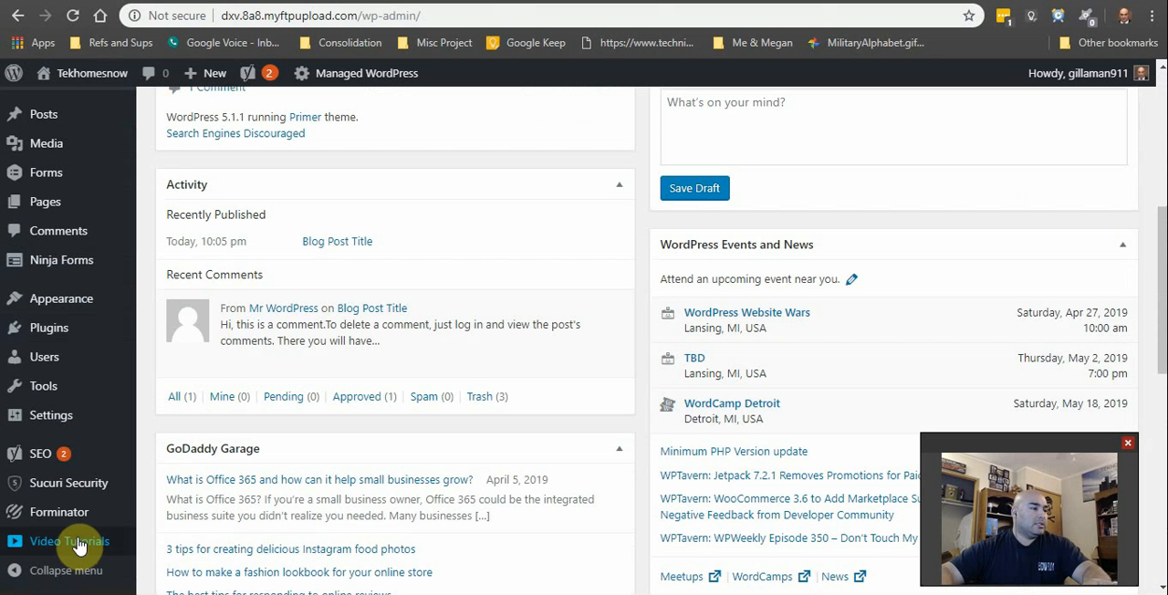
Step: Open the Forminator plugin's dashboard and examine its submission overview and its Forms, Polls and Quizzes sections
click(73, 512)
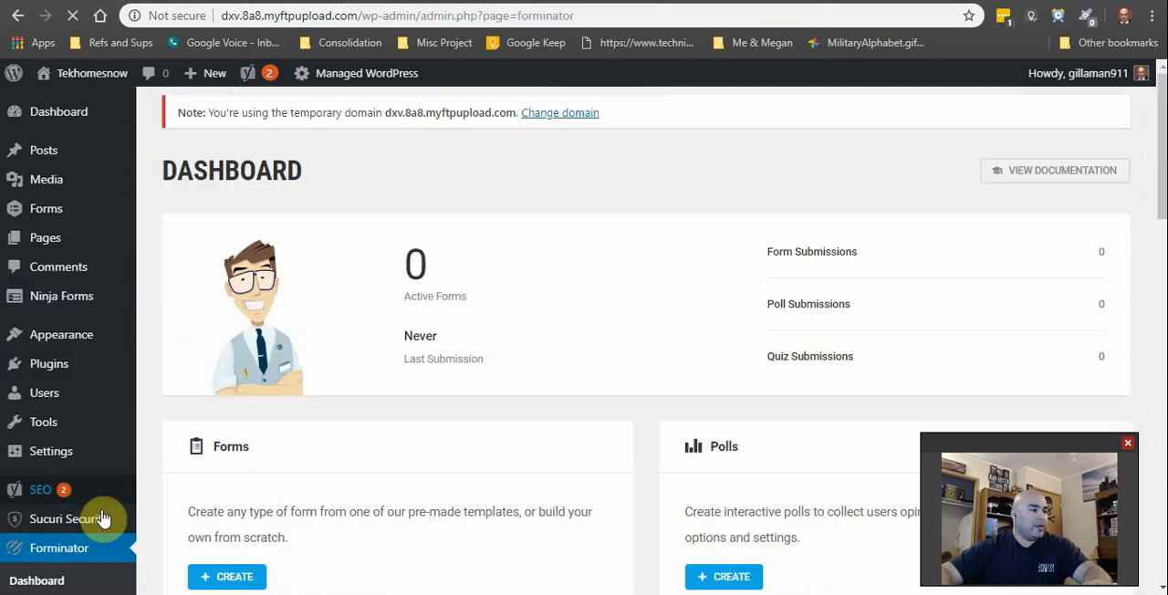
scroll(392, 438, down, 3)
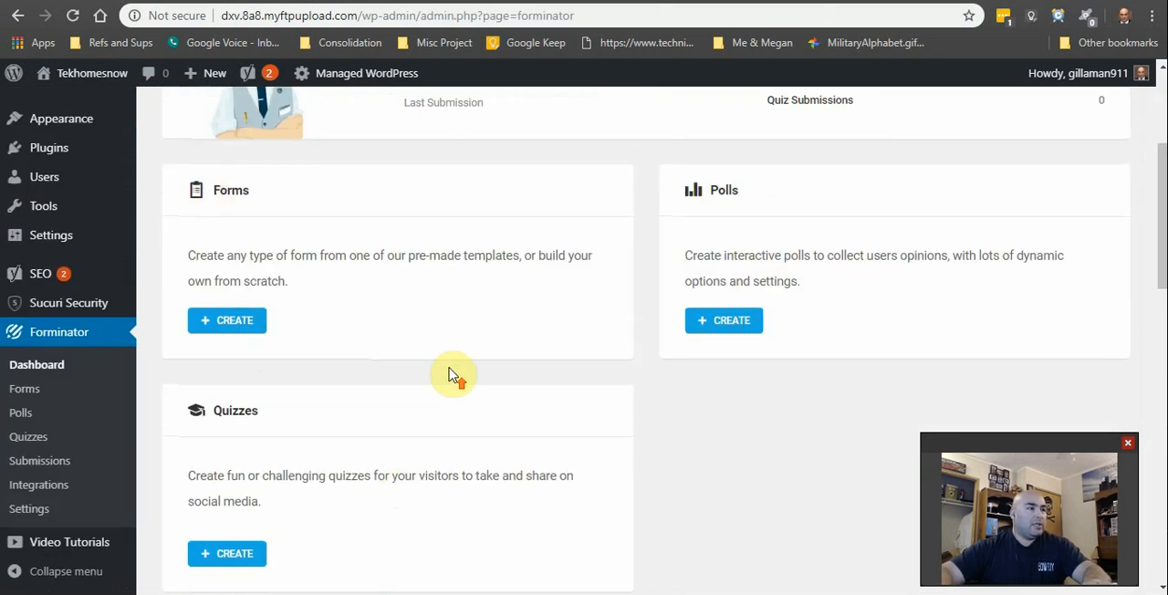
scroll(448, 375, up, 3)
scroll(876, 338, down, 3)
scroll(822, 319, up, 3)
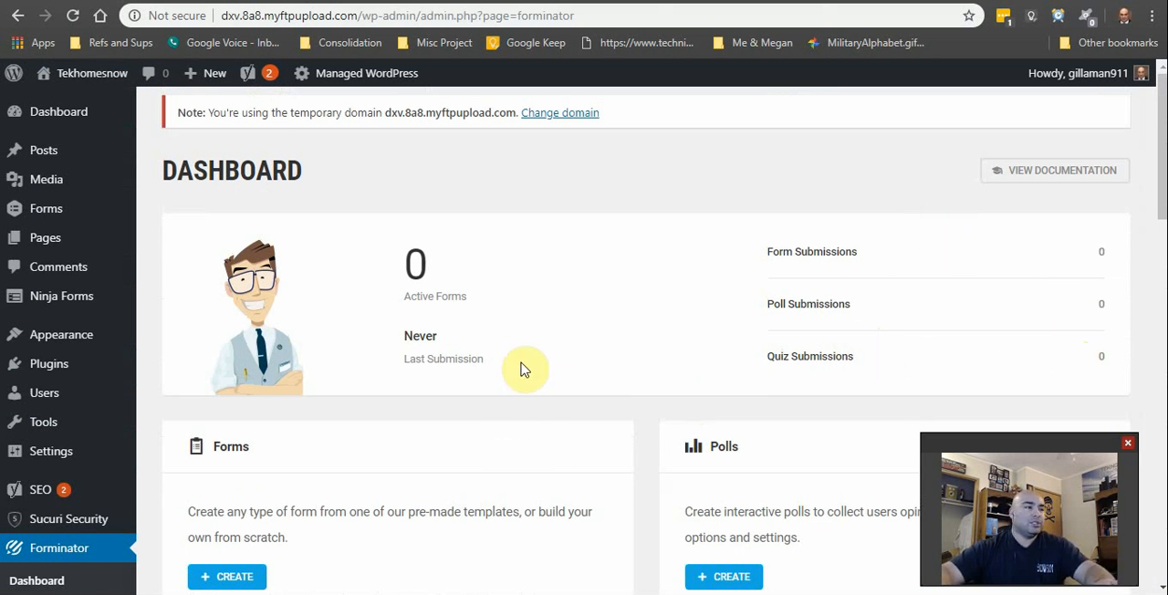
scroll(648, 324, down, 3)
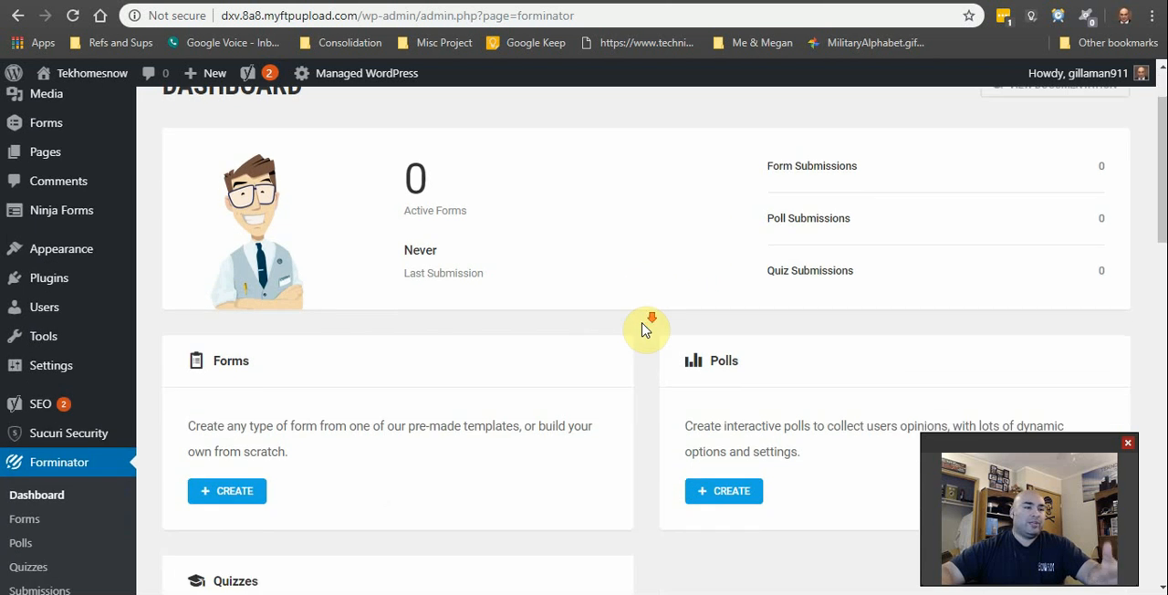
scroll(628, 459, down, 2)
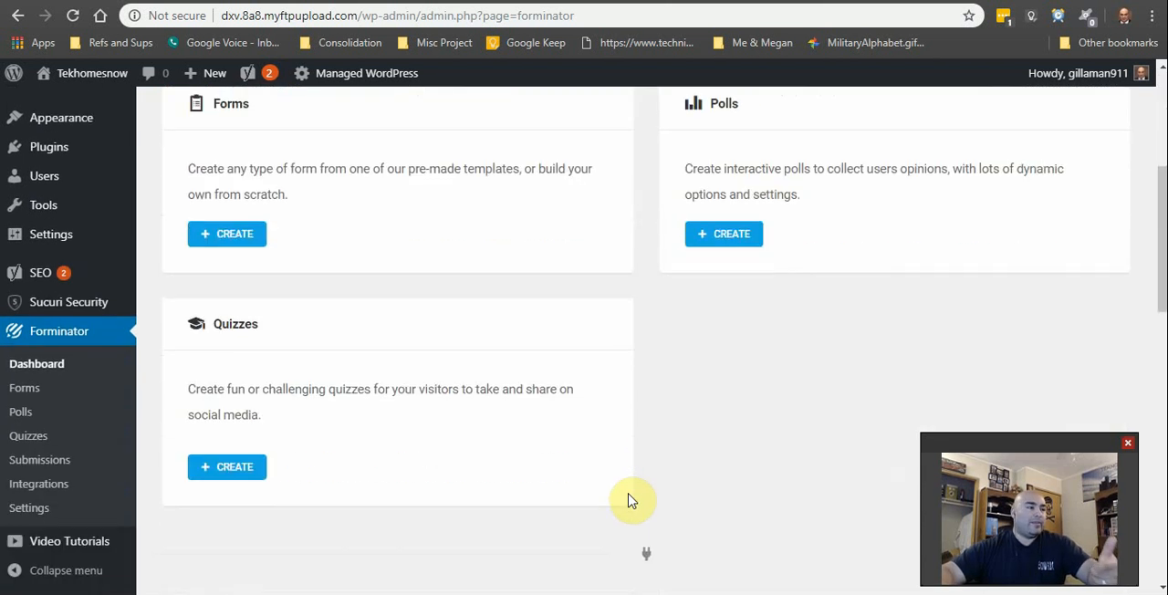
Step: Create a new Forminator form named "Contact Us!"
scroll(631, 496, up, 1)
click(227, 319)
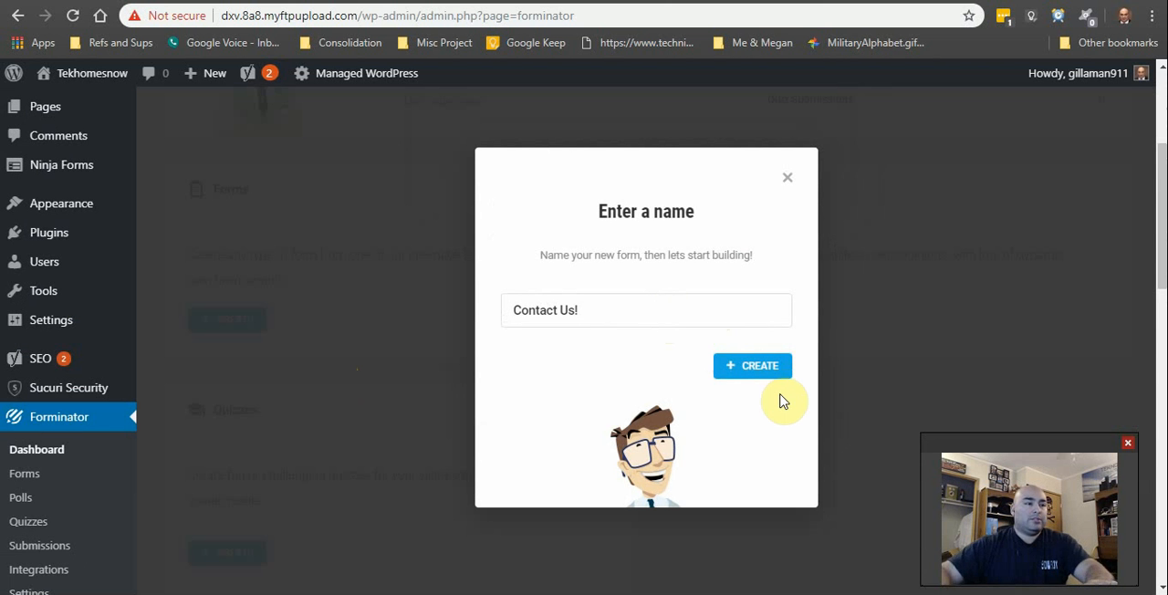
click(772, 367)
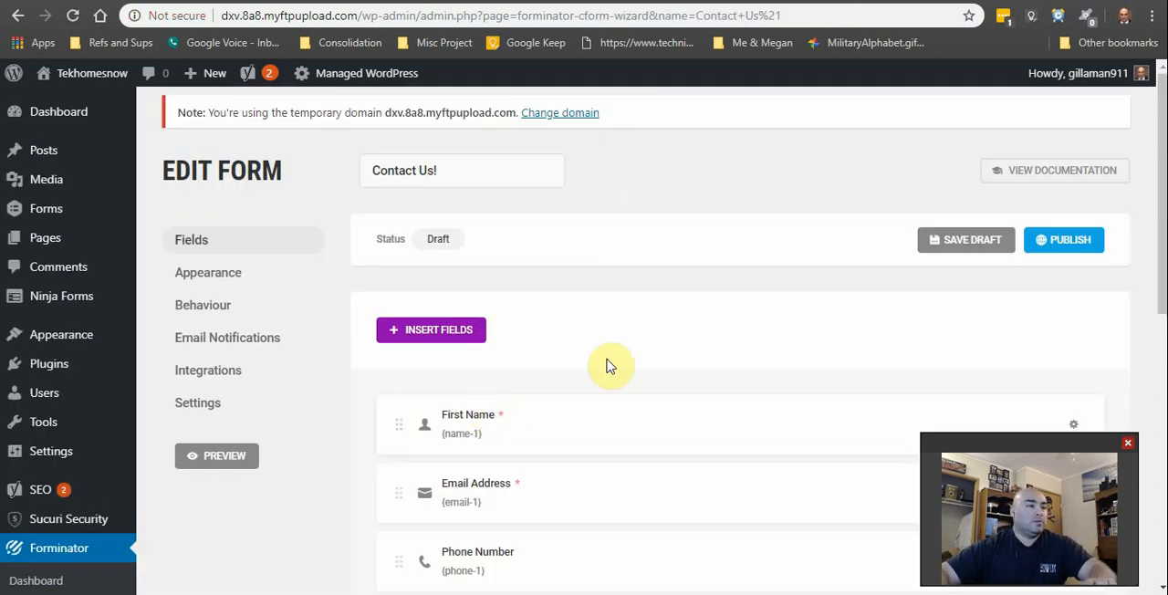
Step: Review the form's preset fields and the field types available for insertion, and leave the field chooser without inserting any
scroll(608, 352, down, 3)
scroll(730, 456, up, 2)
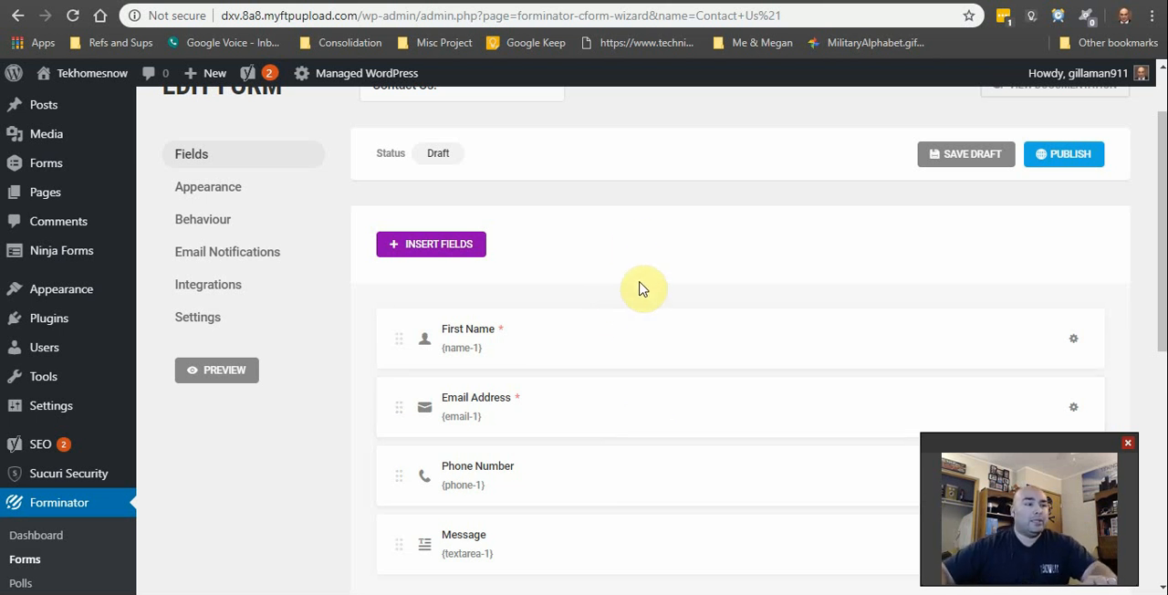
scroll(649, 329, down, 2)
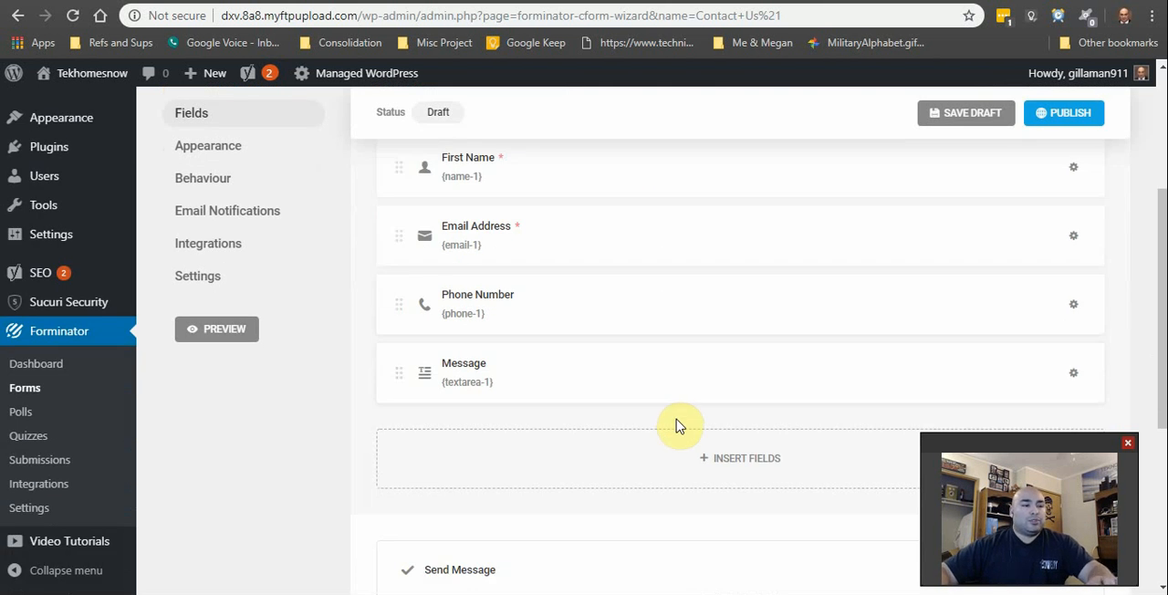
scroll(677, 425, up, 1)
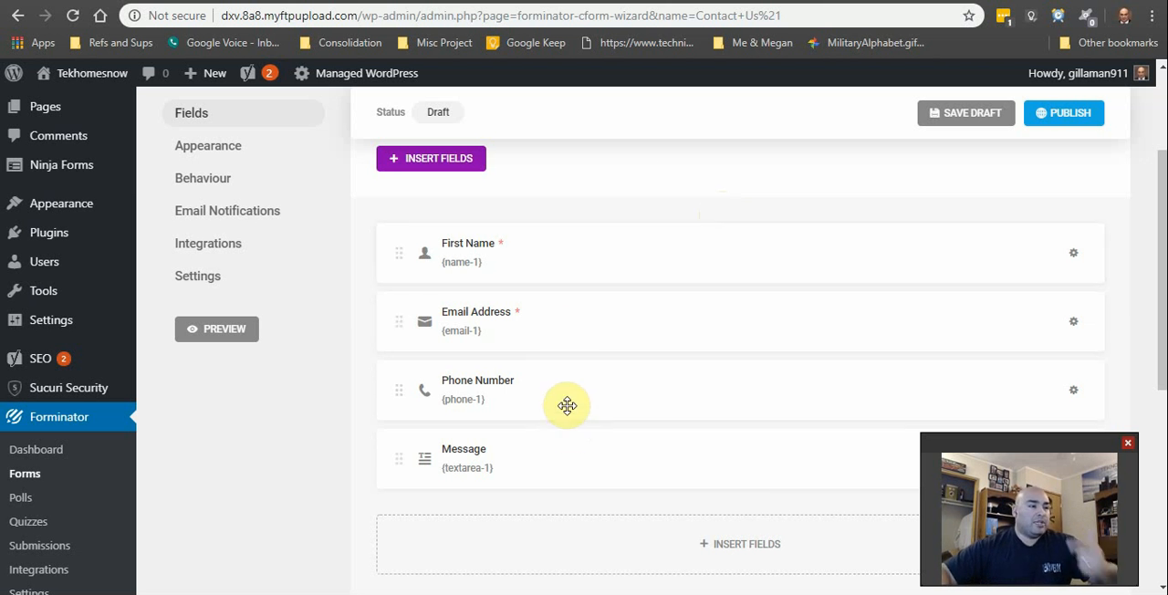
scroll(563, 402, down, 2)
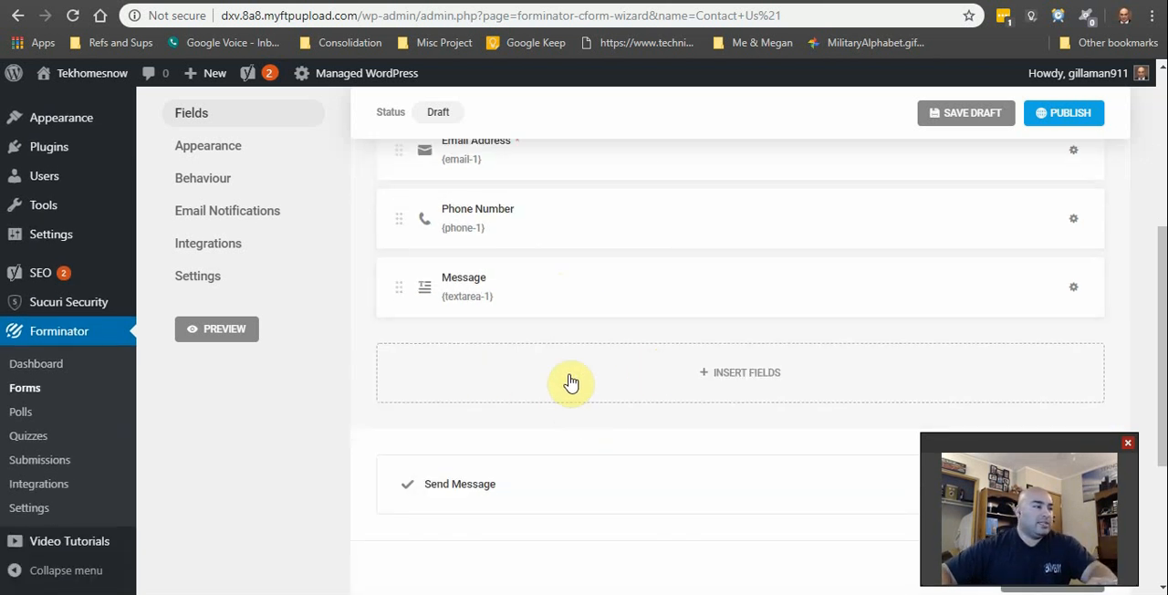
click(757, 383)
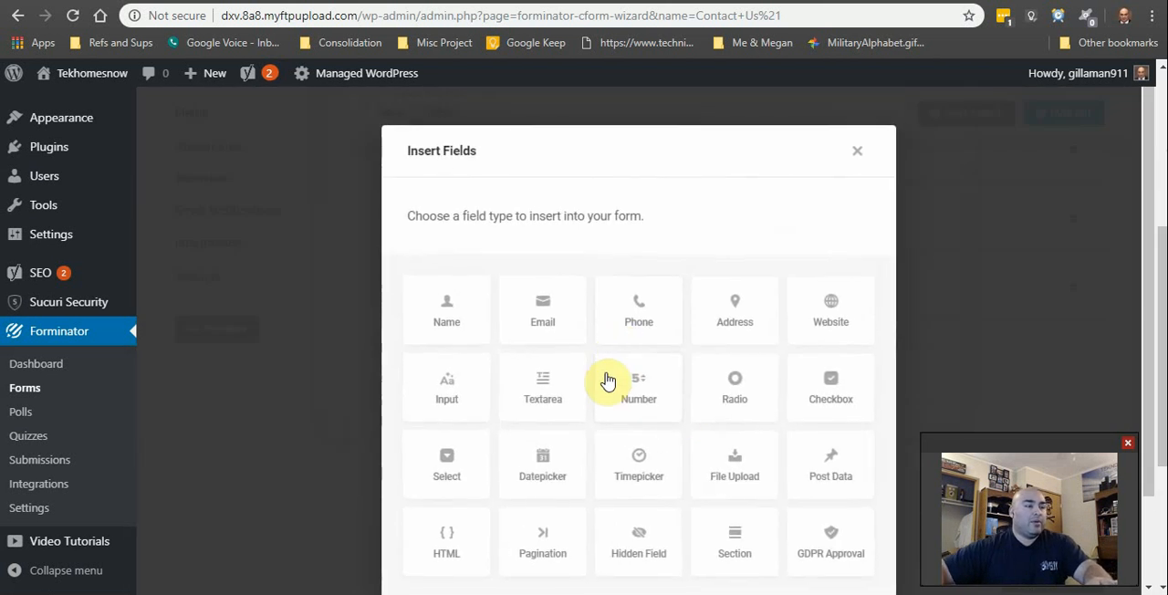
scroll(737, 470, down, 1)
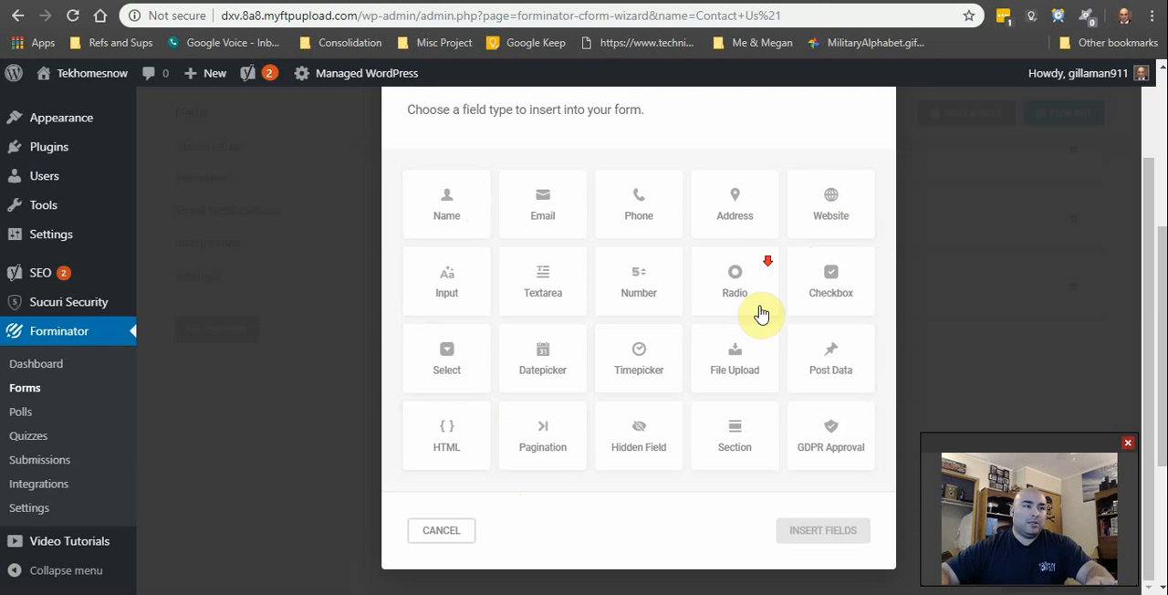
click(456, 530)
Step: Open the form's Appearance settings and review the design style, font, form container and custom CSS options
scroll(318, 401, up, 10)
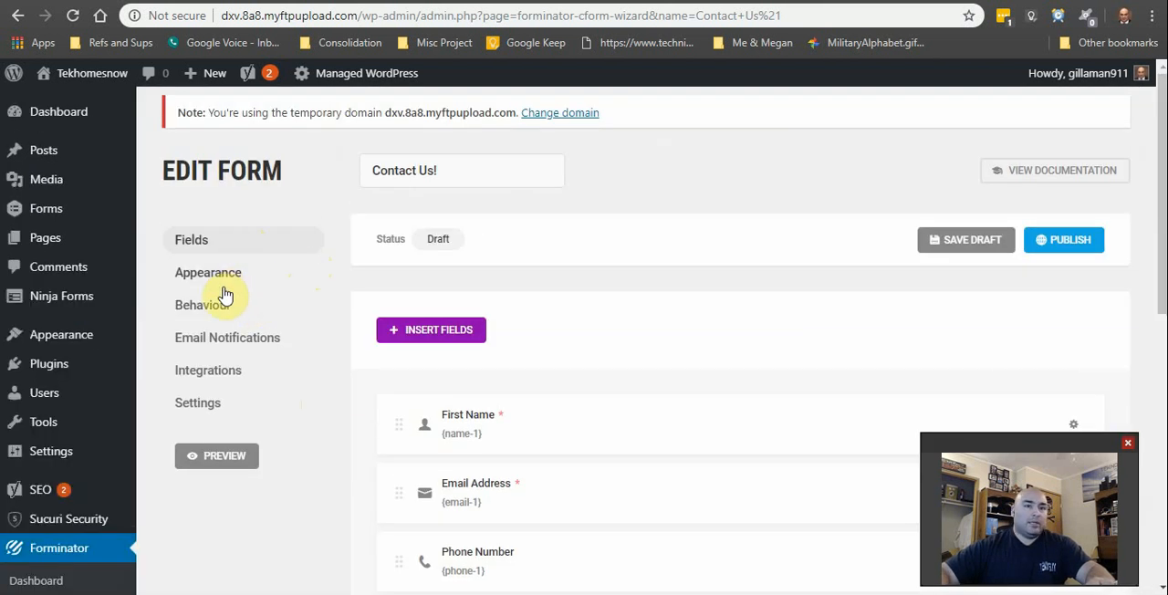
click(222, 276)
scroll(641, 355, down, 2)
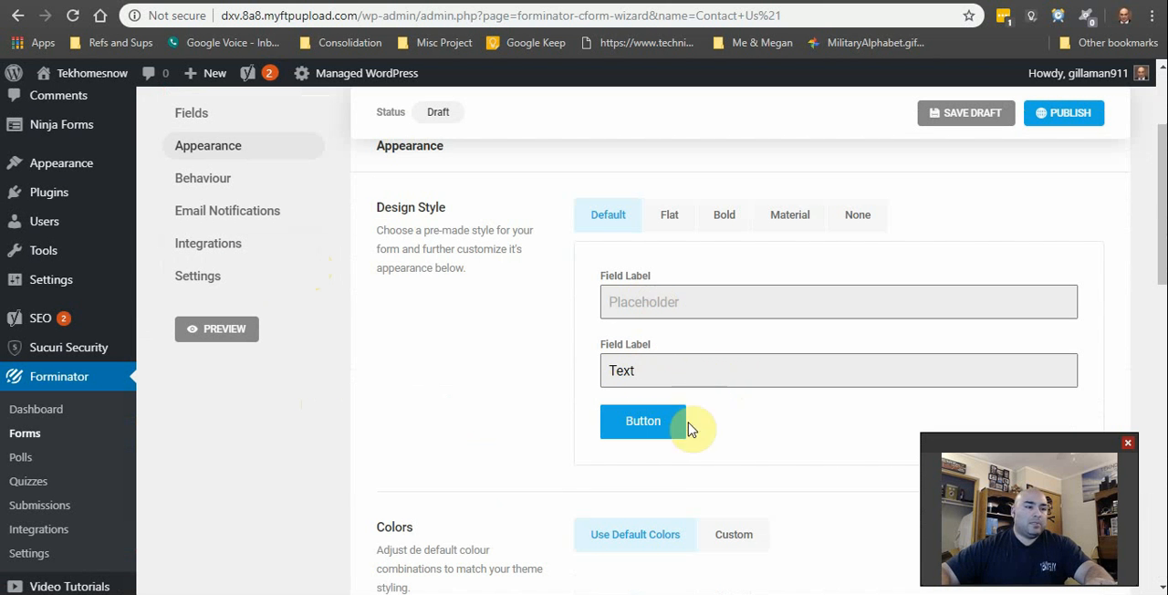
scroll(748, 444, down, 3)
scroll(767, 497, down, 3)
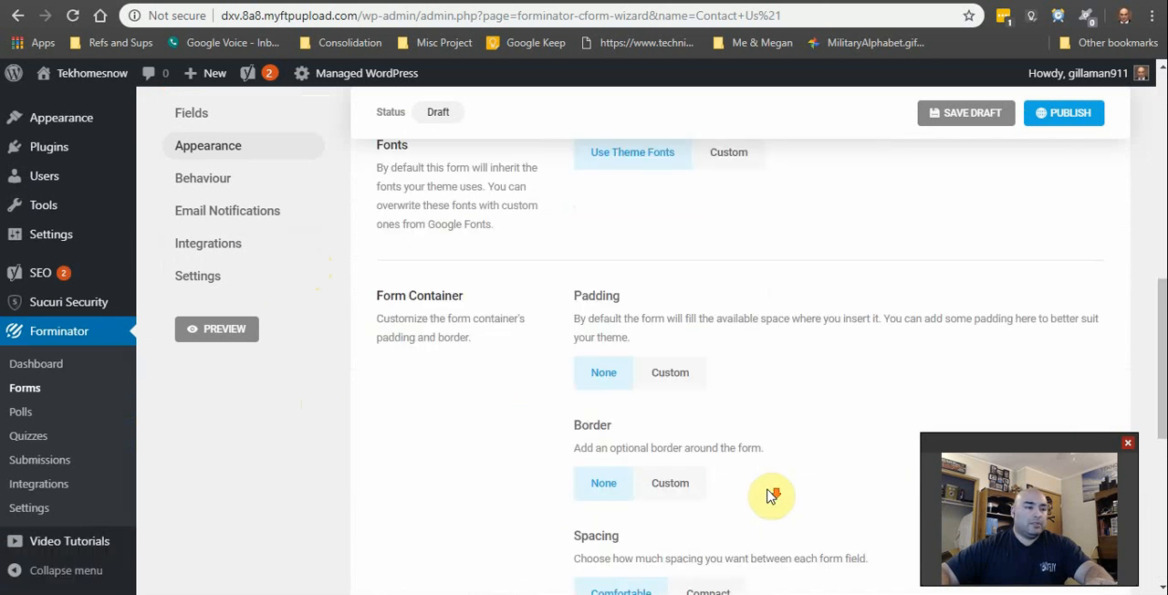
scroll(766, 497, down, 3)
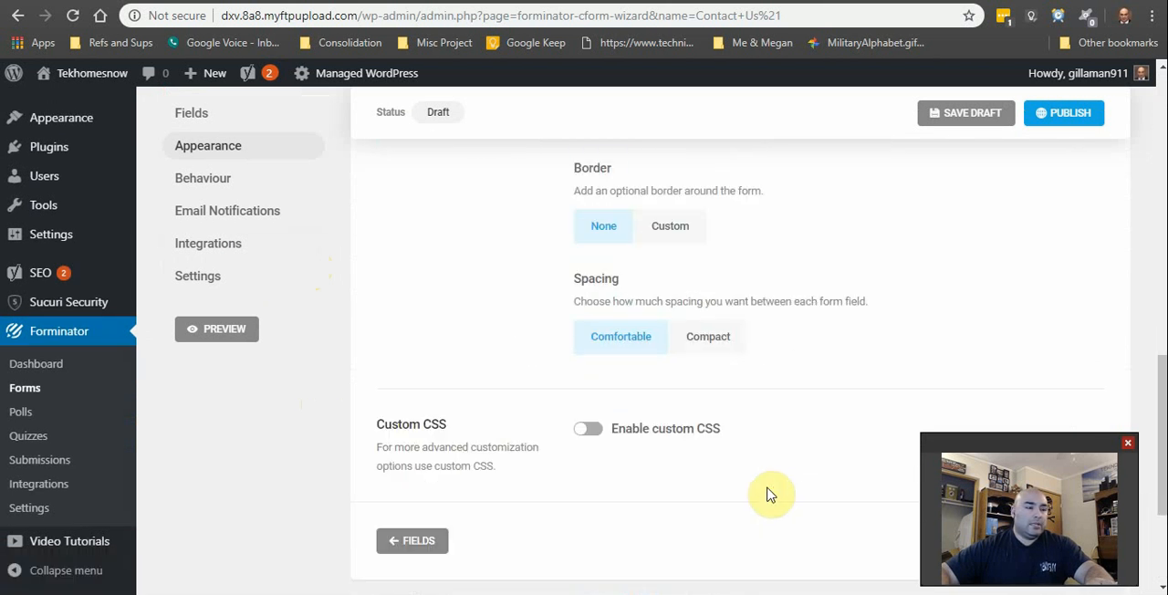
scroll(767, 493, up, 12)
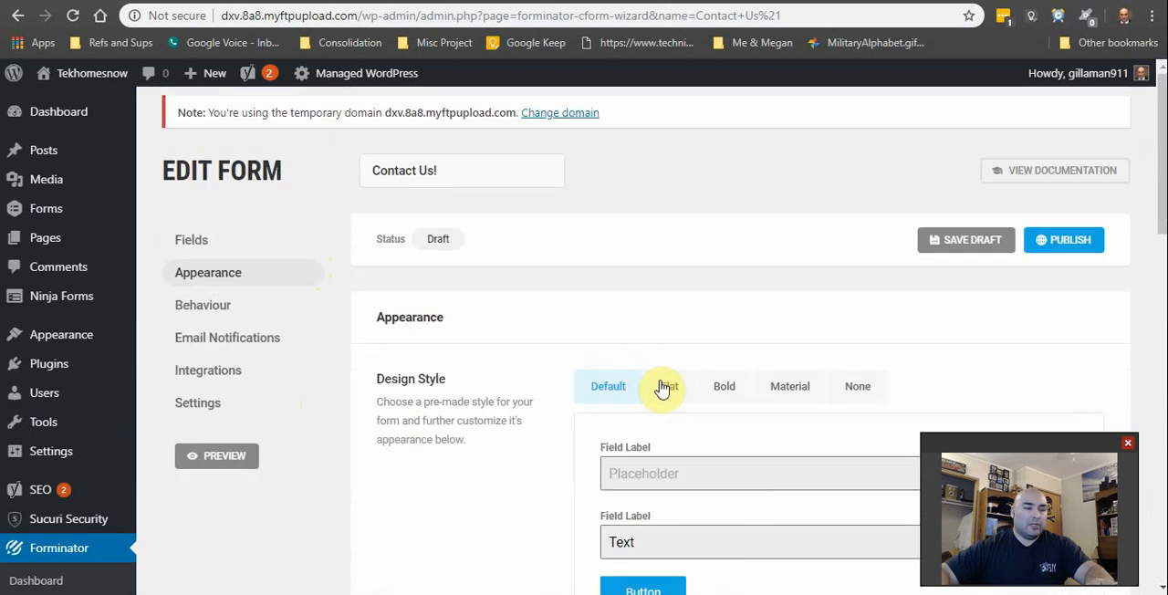
Step: Compare the form's available design styles and set the design style to Bold
click(667, 386)
scroll(776, 402, down, 2)
click(722, 217)
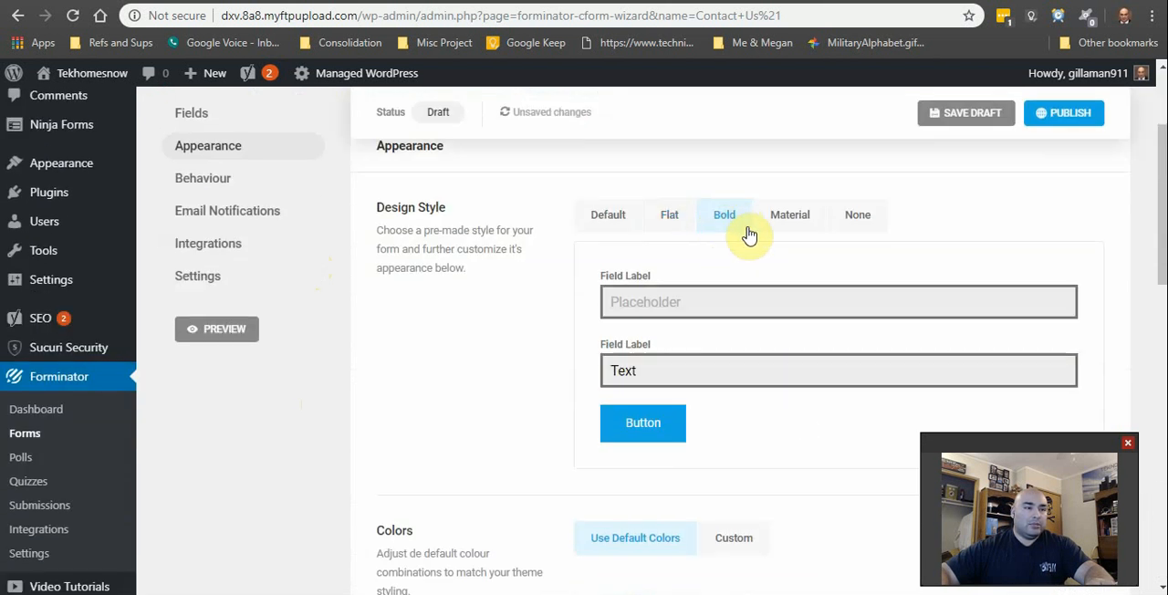
click(776, 217)
click(858, 216)
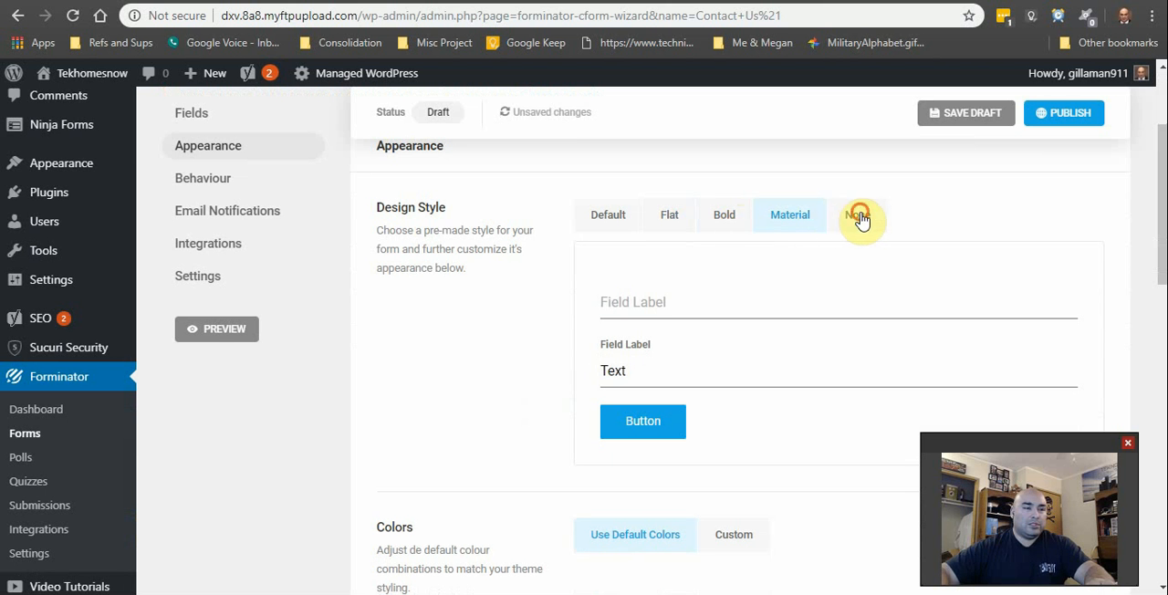
click(731, 222)
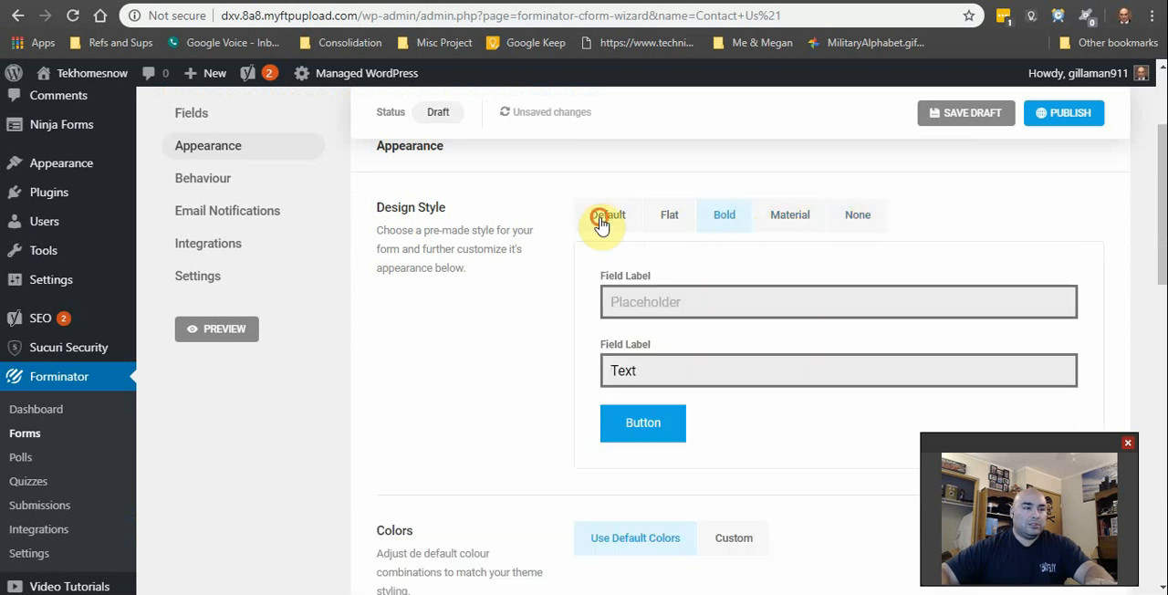
click(604, 217)
click(730, 224)
Step: Enable a custom border on the form container with a radius of 10 px
scroll(816, 364, down, 2)
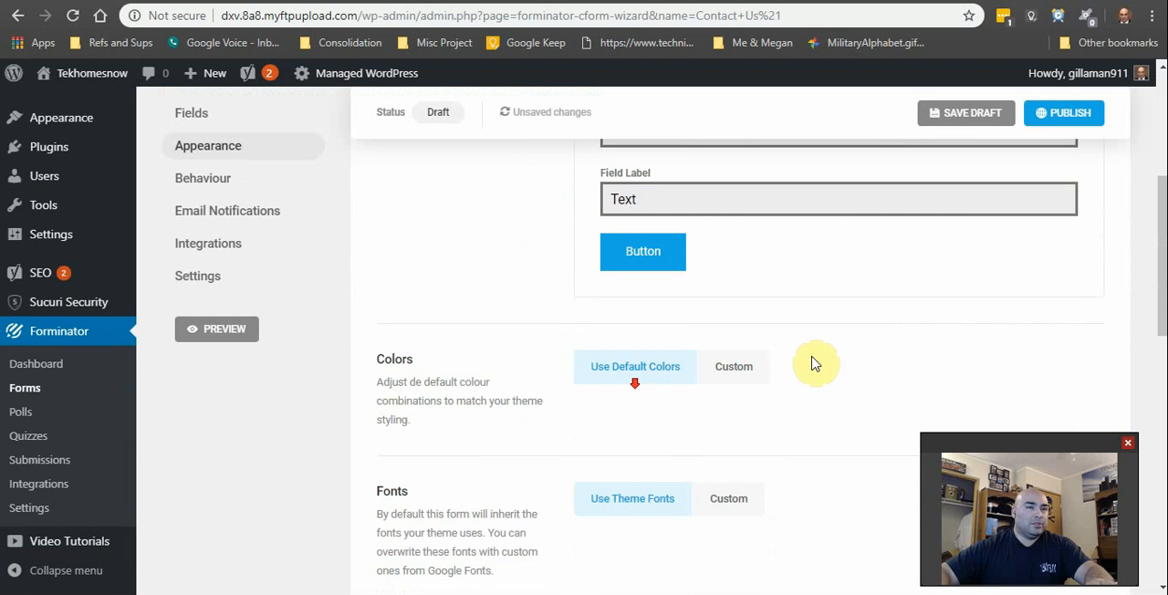
scroll(730, 436, down, 2)
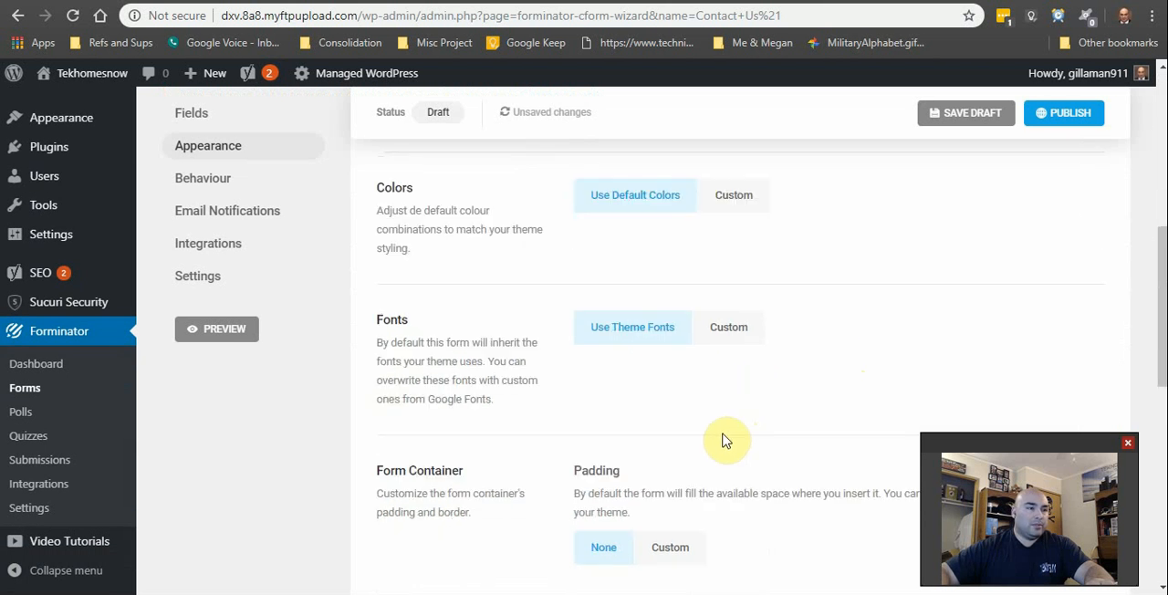
scroll(723, 441, down, 3)
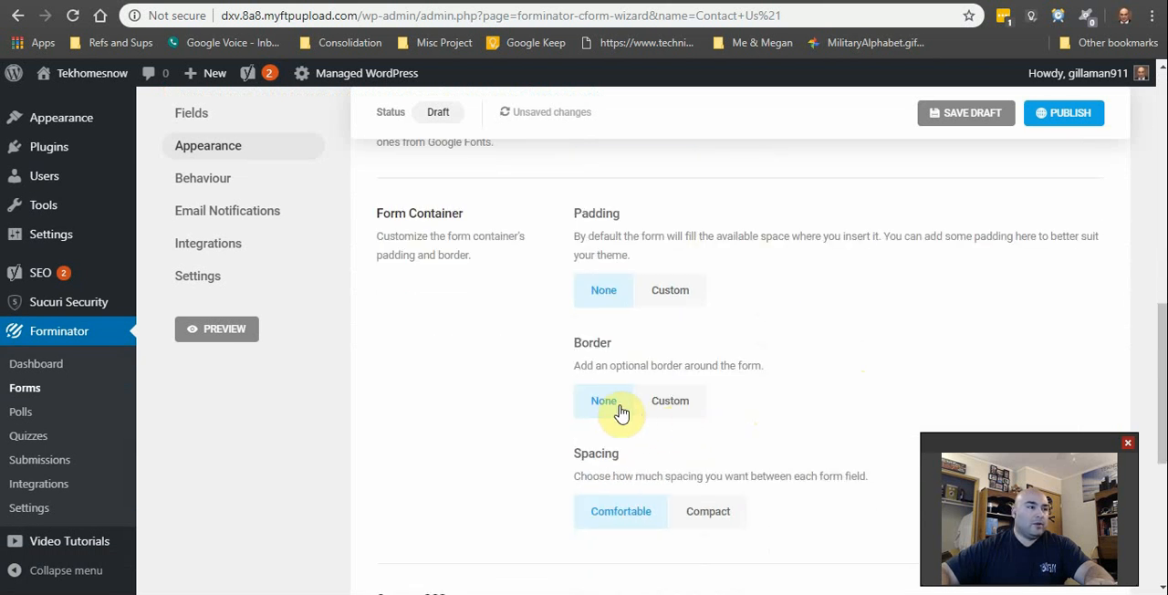
click(671, 417)
scroll(699, 425, down, 1)
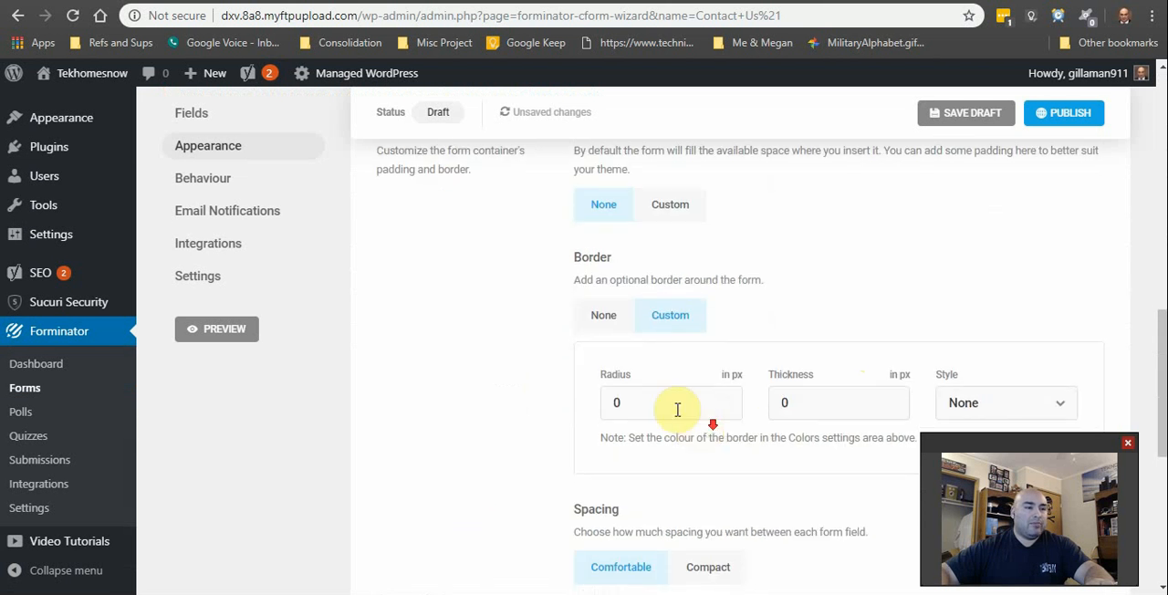
click(723, 398)
click(723, 399)
click(723, 399)
click(723, 408)
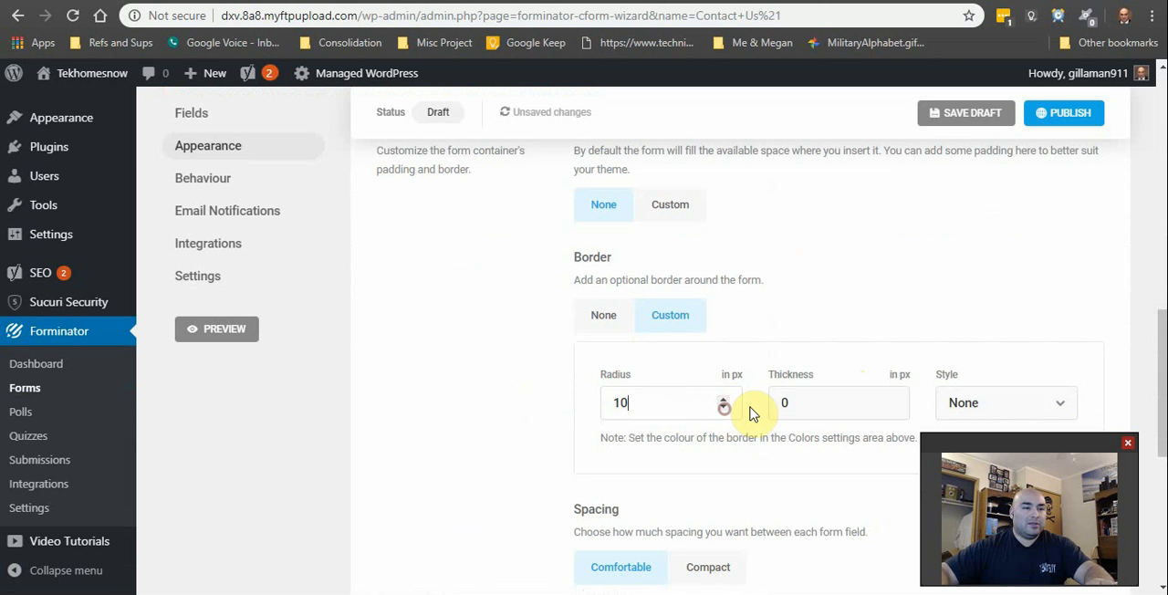
Step: Set the form container's border thickness to 2 px and its style to Solid
scroll(812, 371, down, 1)
click(890, 313)
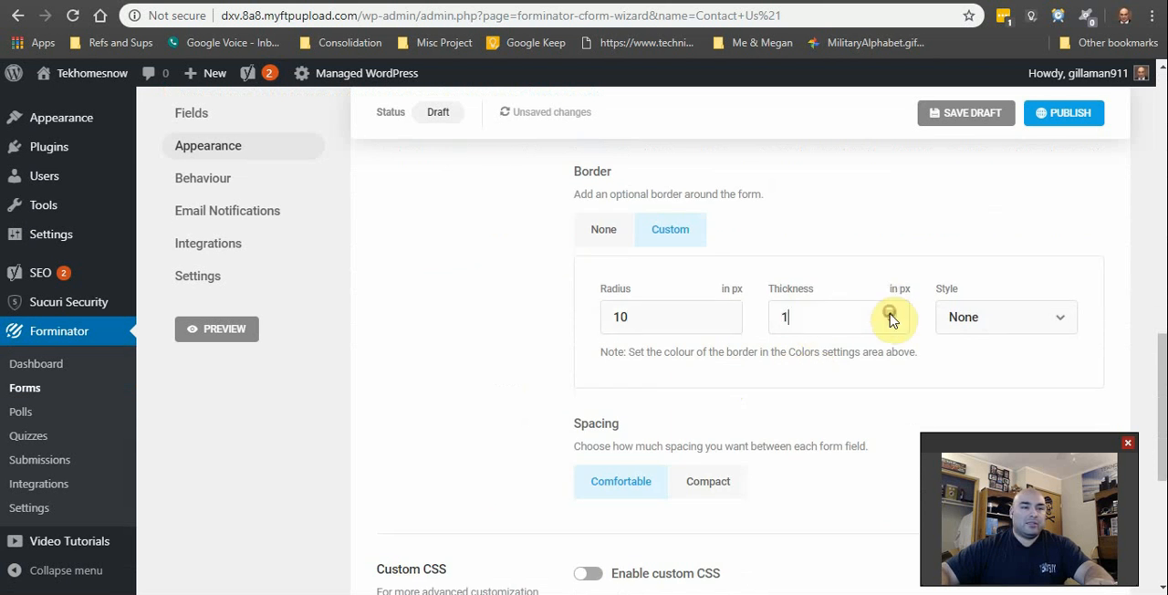
click(890, 313)
click(1057, 318)
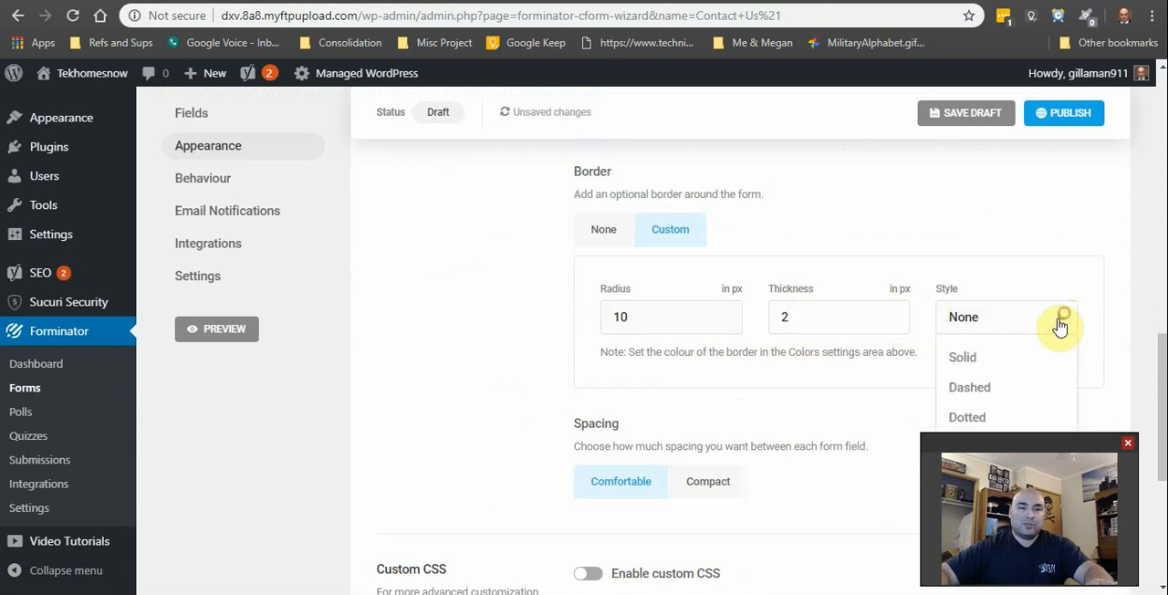
click(1004, 358)
Step: Review the form's appearance settings, from border and spacing back up through padding and fonts to the design style preview
scroll(553, 329, up, 1)
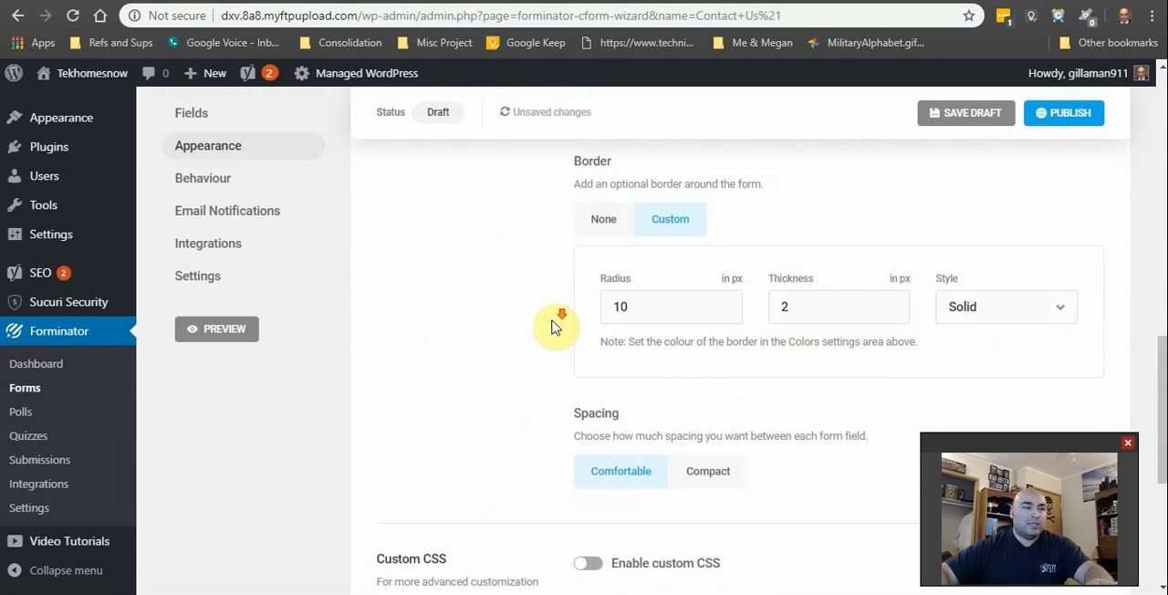
scroll(550, 336, up, 1)
scroll(550, 338, down, 1)
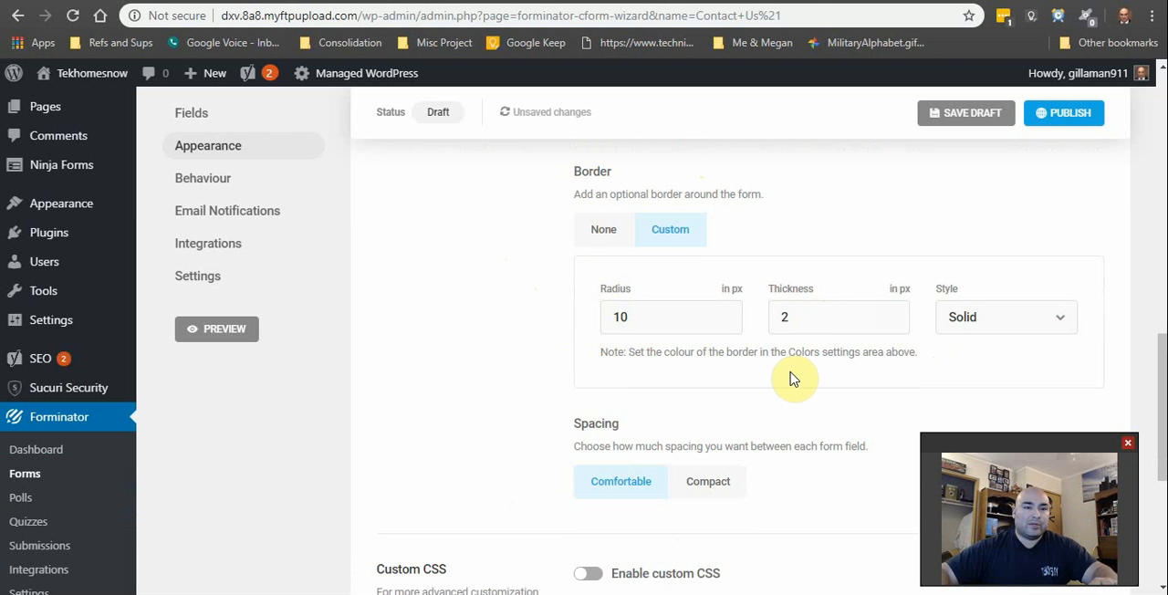
scroll(624, 411, down, 1)
scroll(625, 411, down, 3)
scroll(540, 435, up, 7)
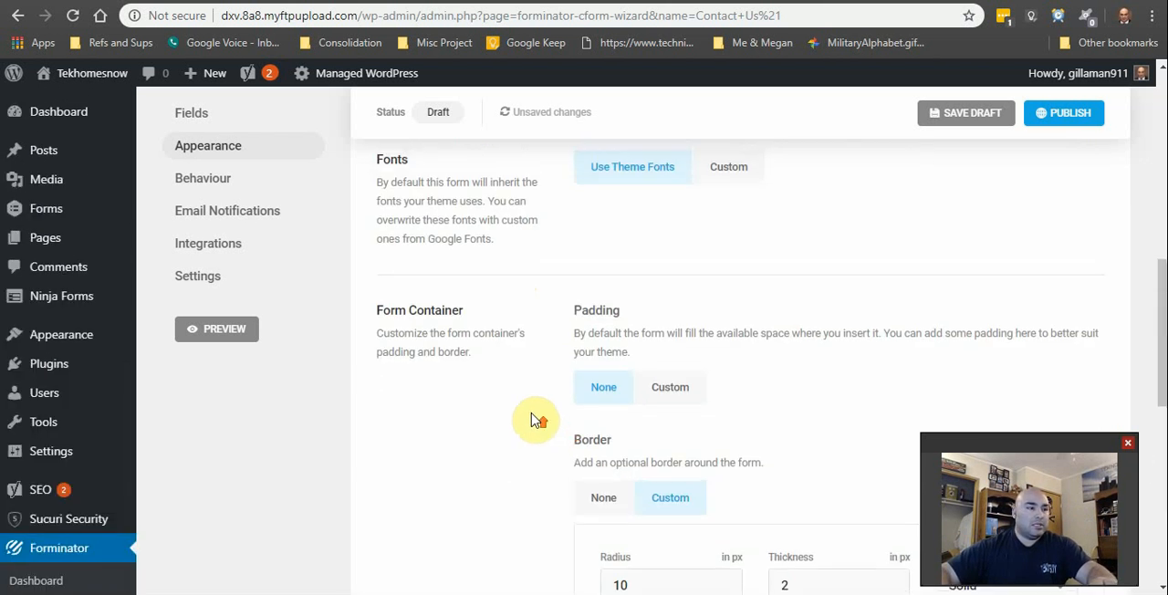
scroll(545, 395, up, 3)
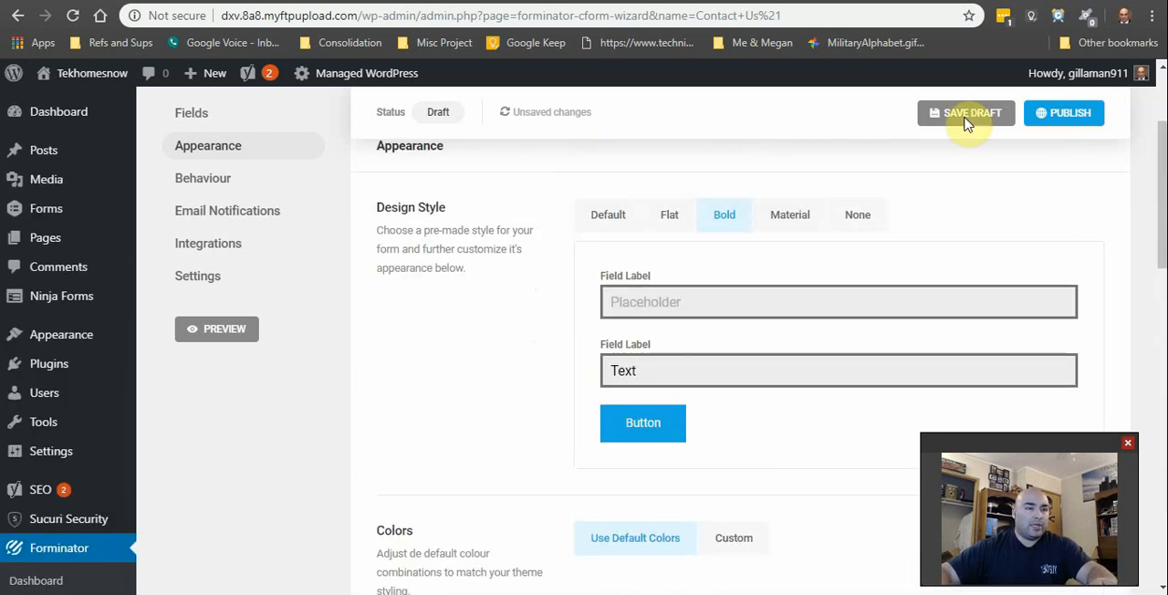
Step: Review the form's behaviour settings, covering submission message, method, validation, autofill, security and lifespan
scroll(274, 229, up, 1)
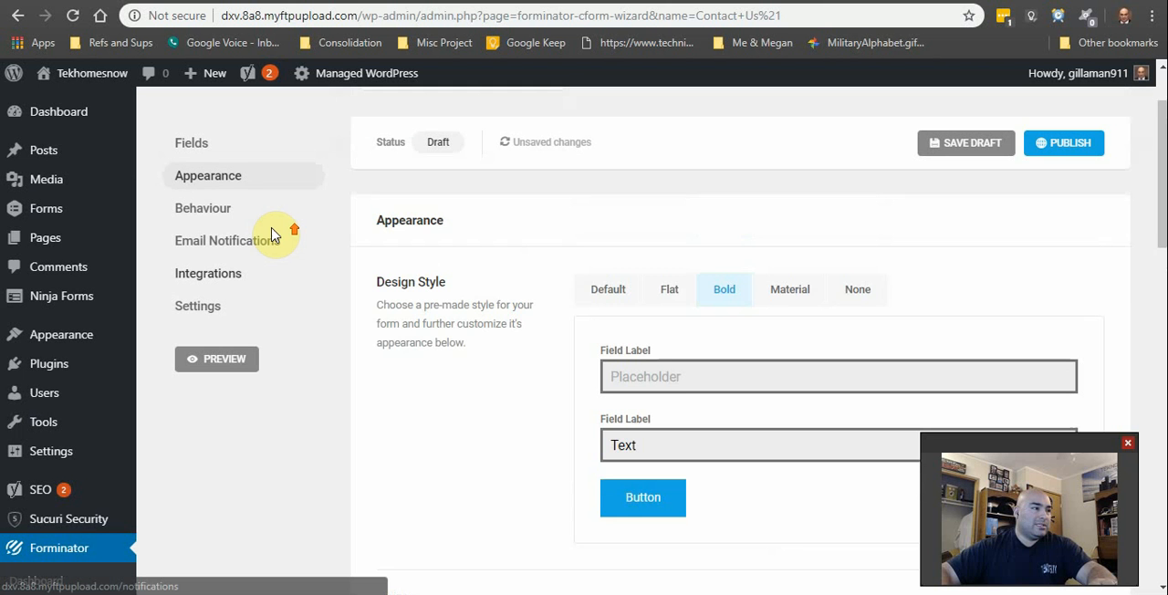
click(230, 223)
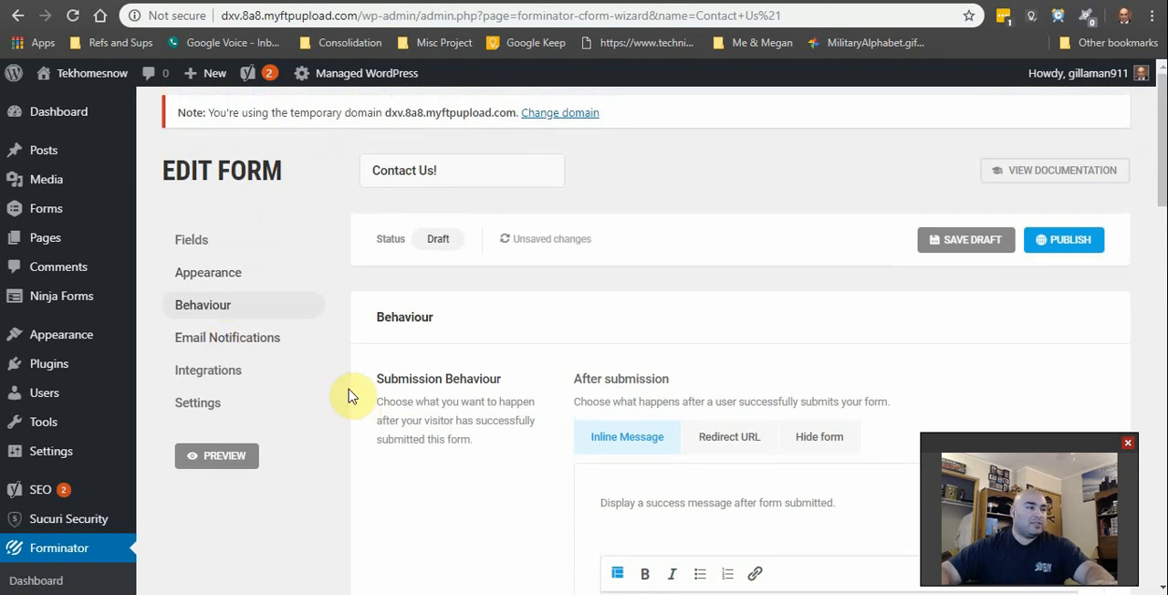
scroll(322, 410, down, 2)
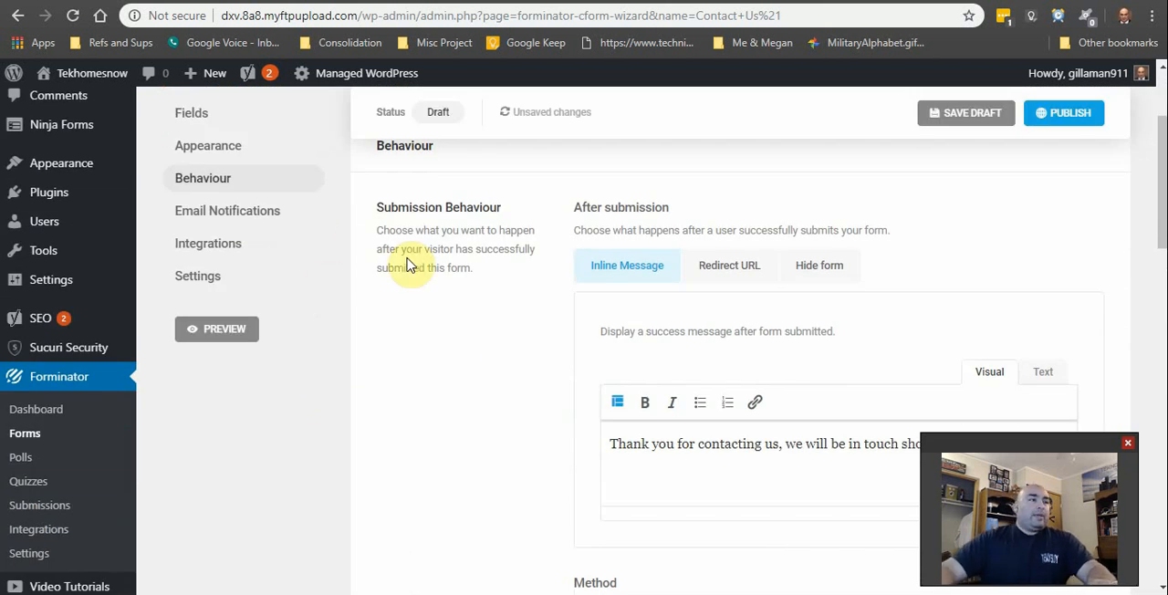
scroll(525, 366, down, 1)
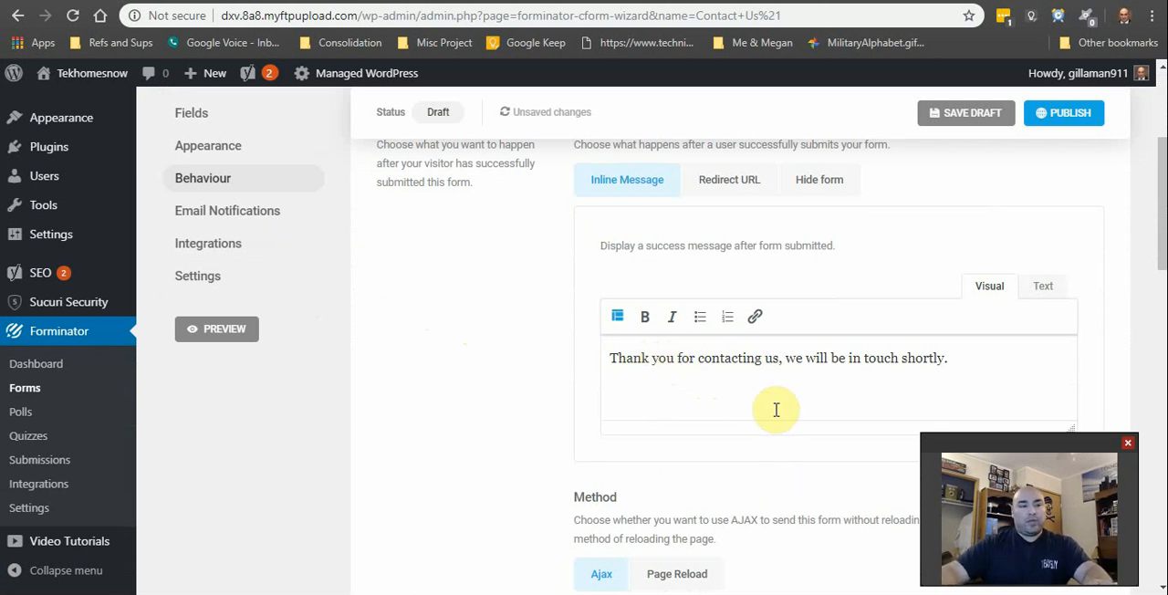
scroll(751, 394, up, 1)
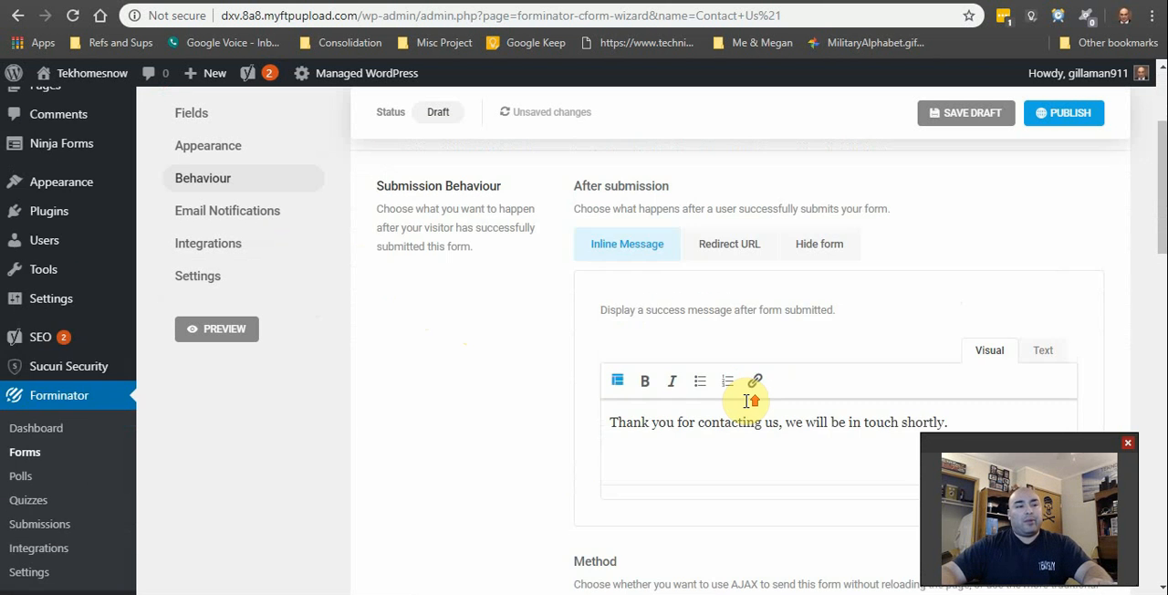
scroll(769, 420, down, 1)
scroll(770, 420, down, 3)
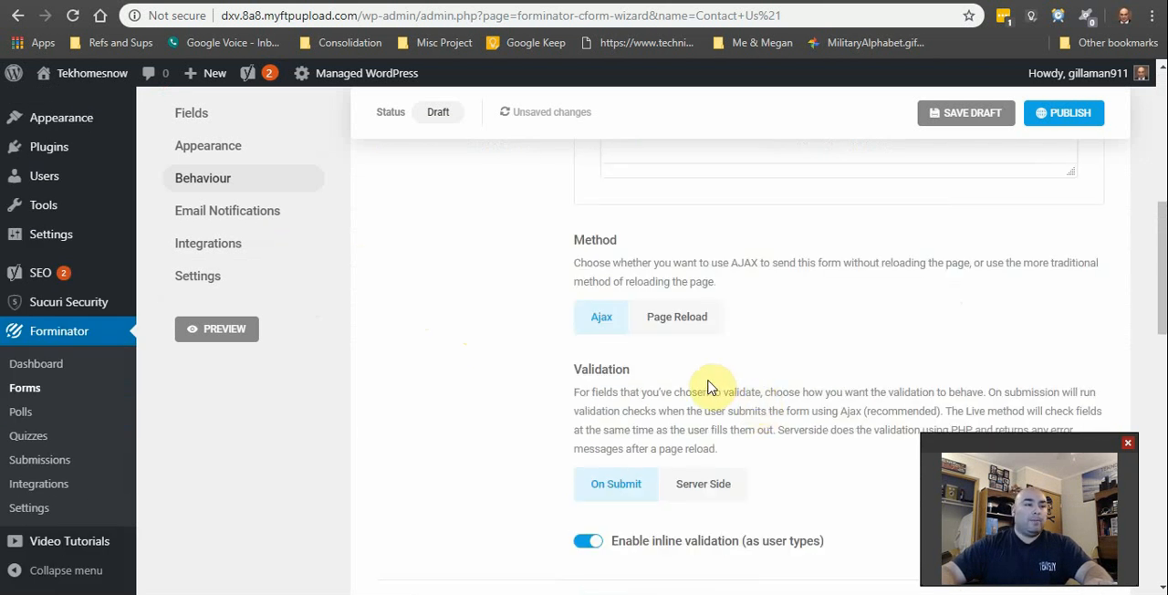
scroll(712, 388, down, 2)
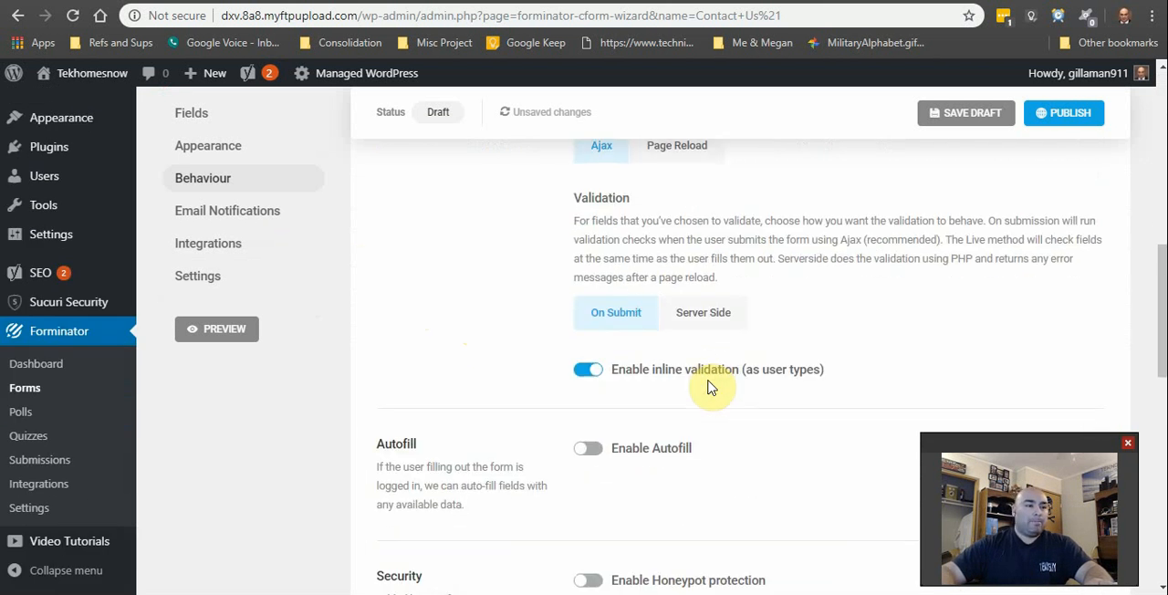
scroll(712, 388, down, 3)
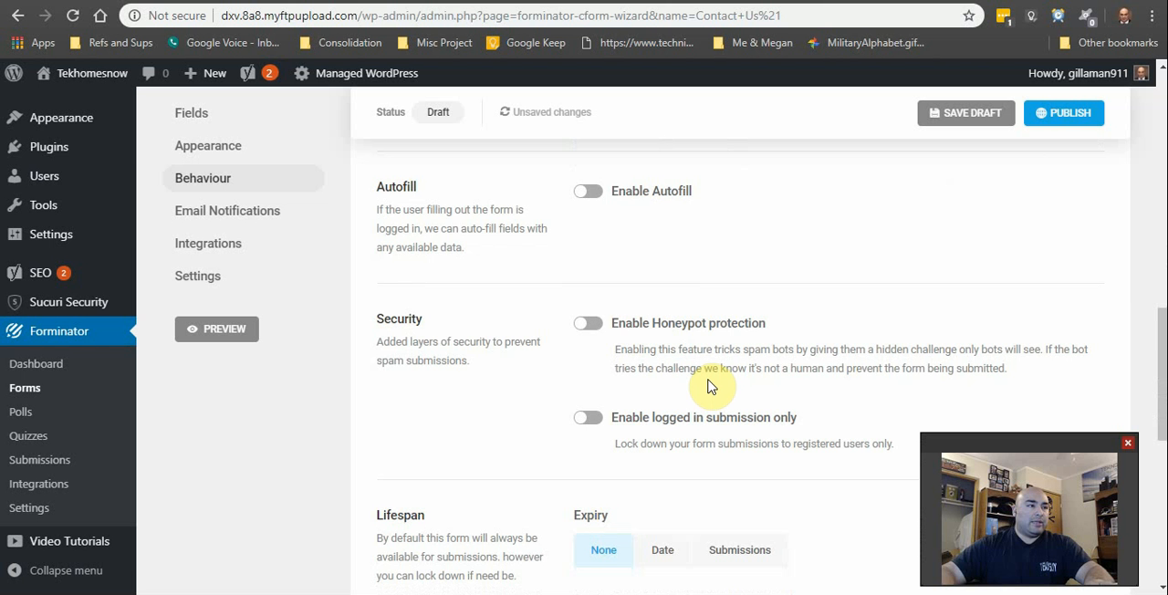
scroll(712, 387, down, 1)
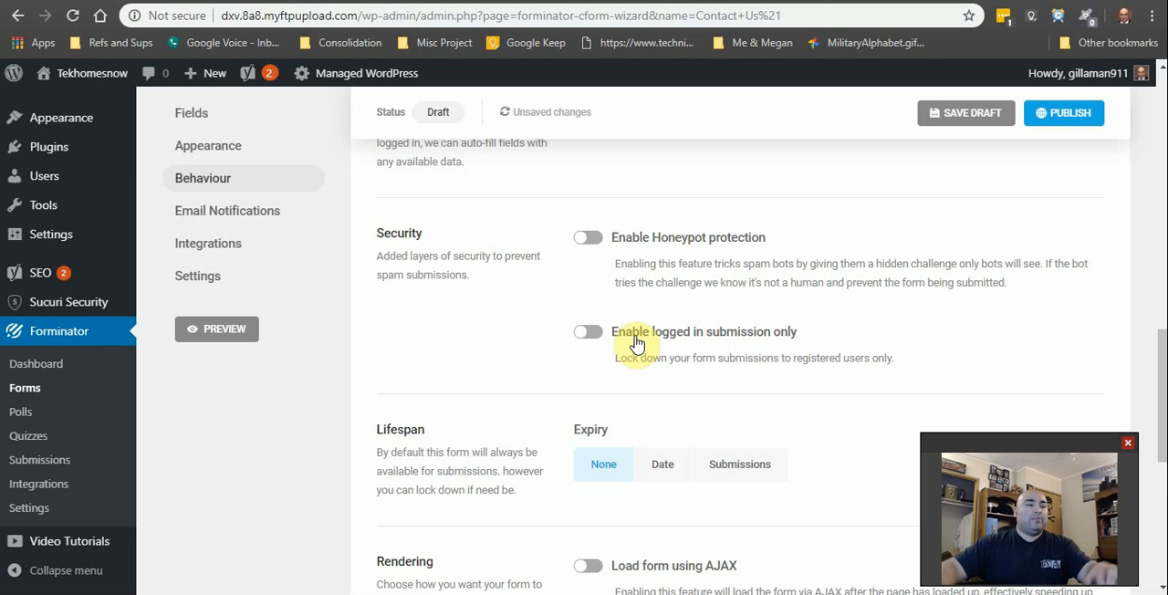
Step: Compare the Inline Message and Redirect URL options for after submission and select Redirect URL
scroll(488, 378, up, 2)
scroll(547, 429, up, 3)
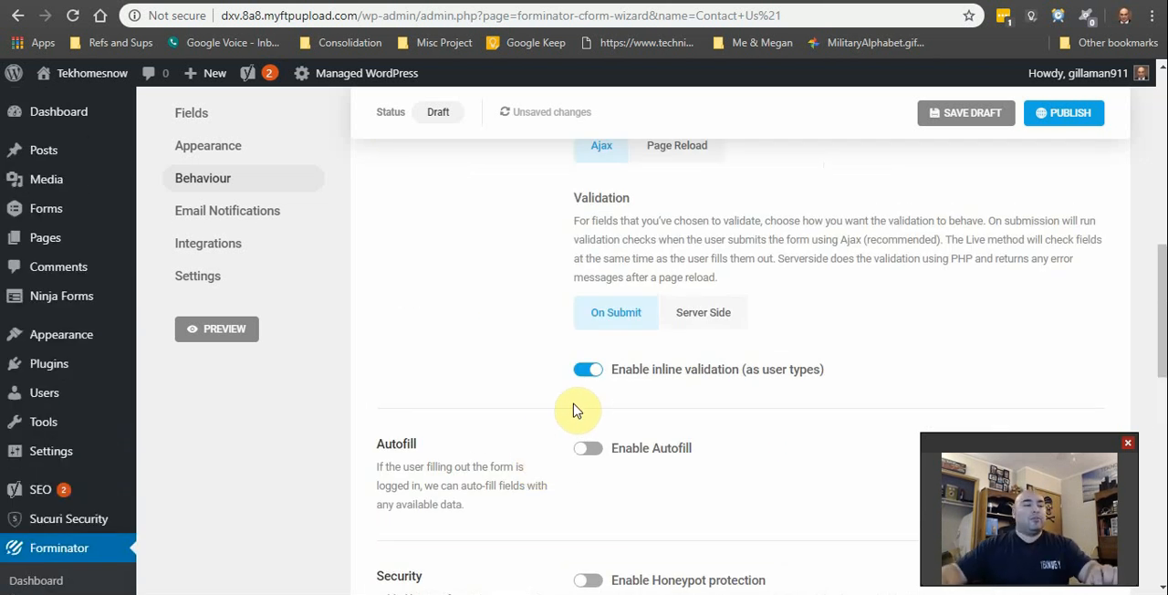
scroll(608, 331, up, 8)
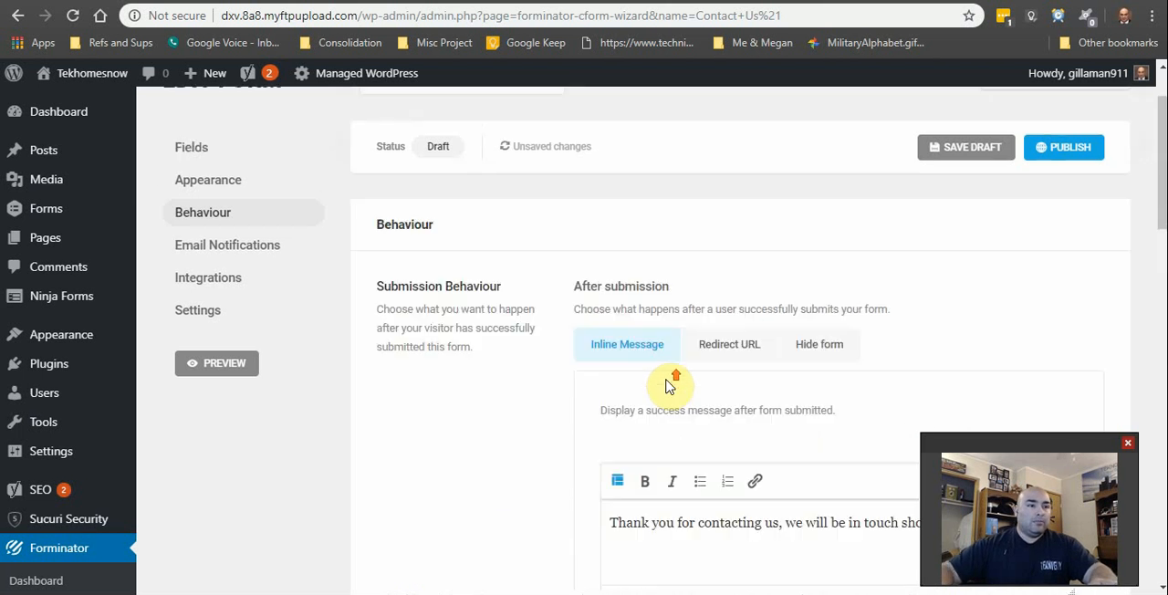
scroll(675, 429, up, 1)
scroll(725, 509, down, 2)
click(724, 260)
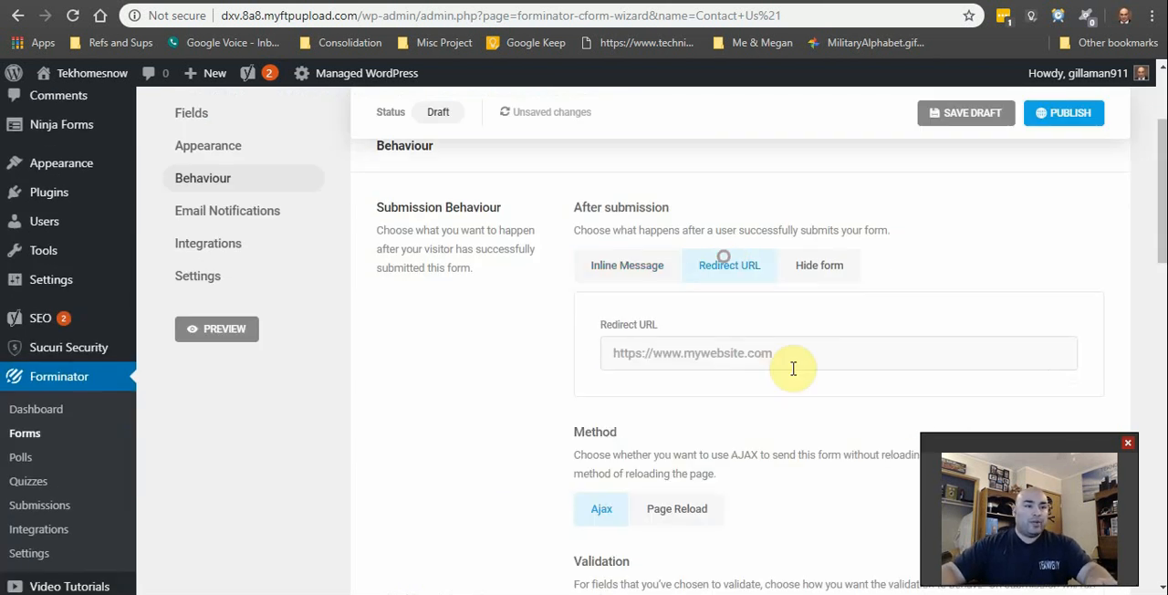
scroll(793, 368, down, 3)
scroll(798, 368, up, 3)
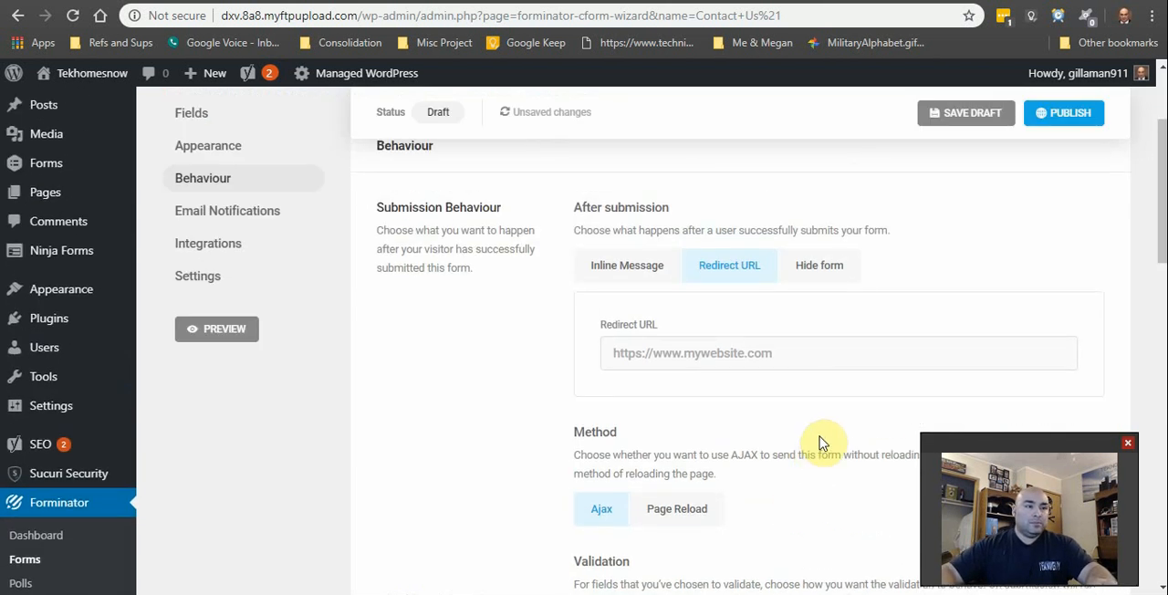
scroll(754, 358, down, 1)
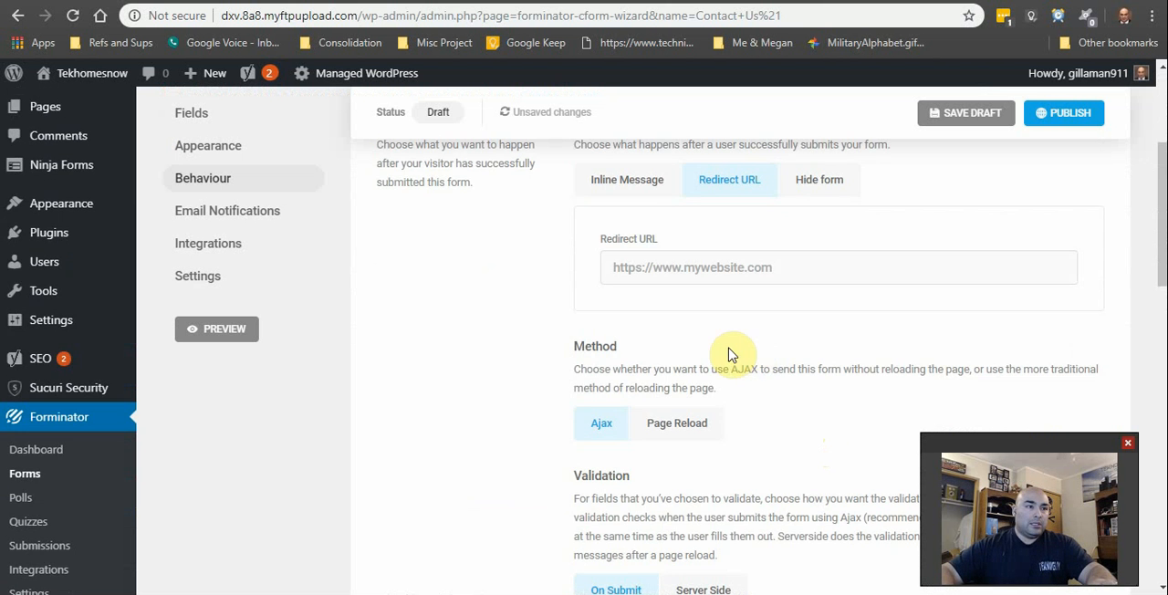
click(616, 182)
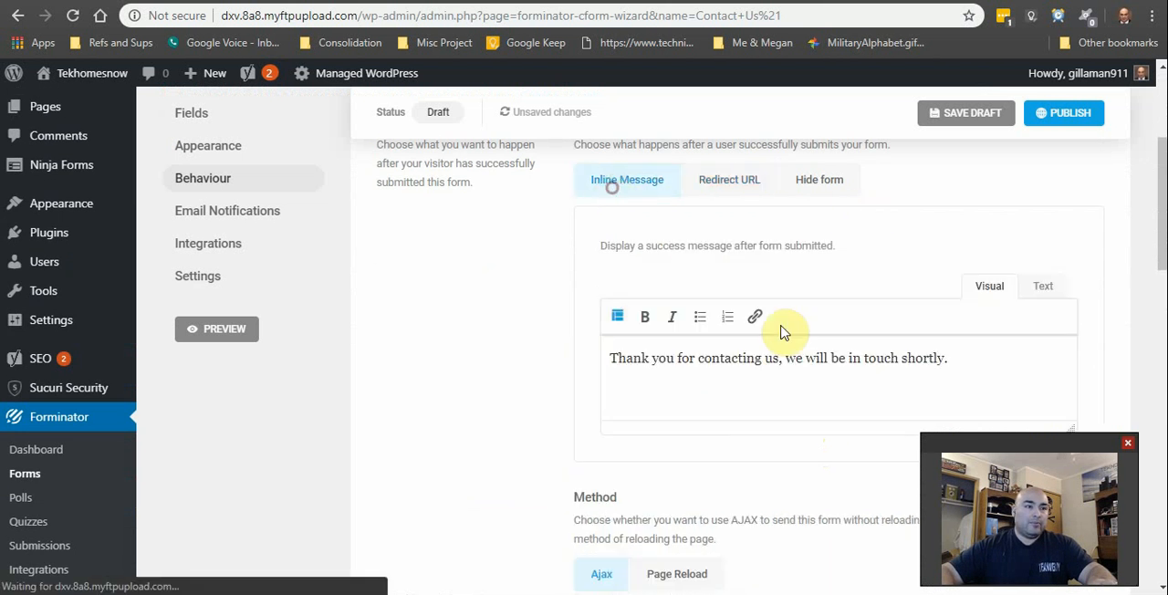
click(721, 180)
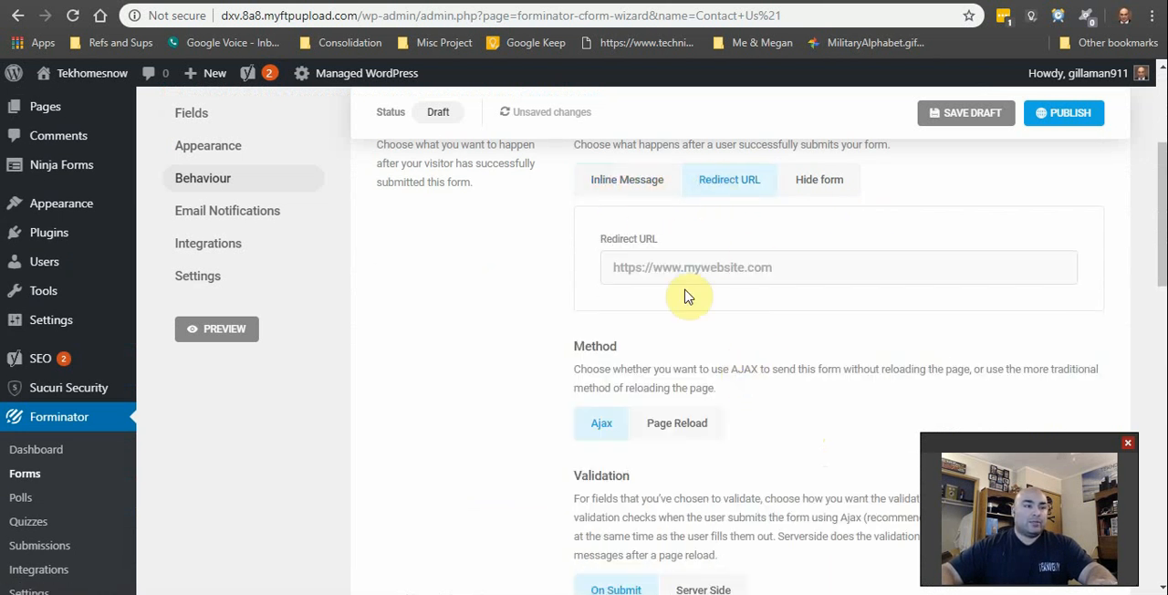
scroll(688, 296, up, 1)
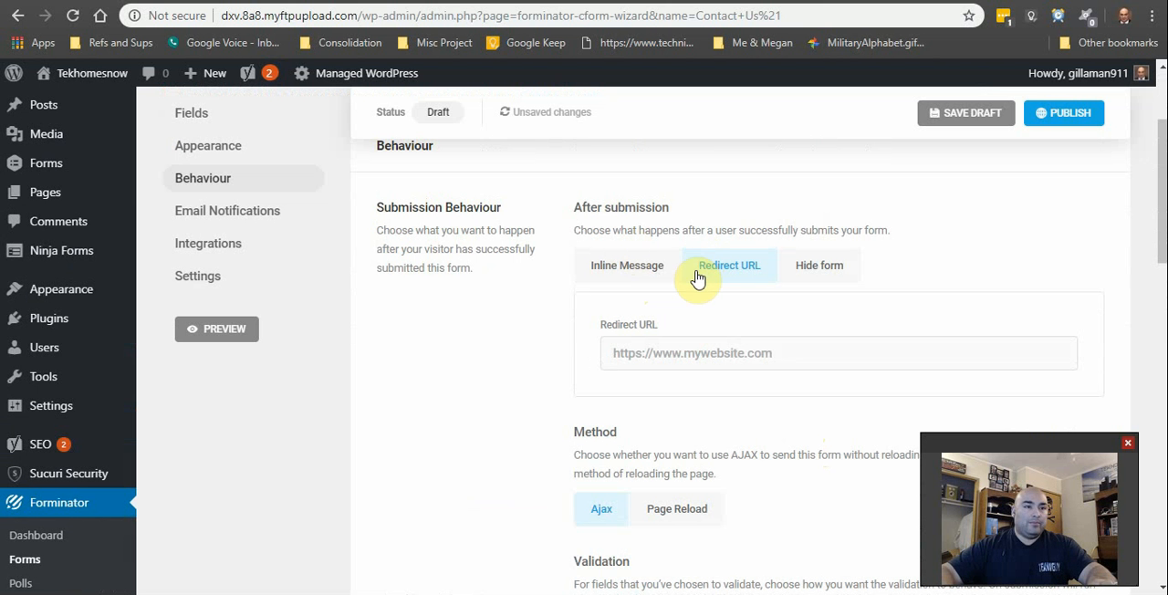
scroll(697, 278, down, 1)
scroll(665, 292, down, 3)
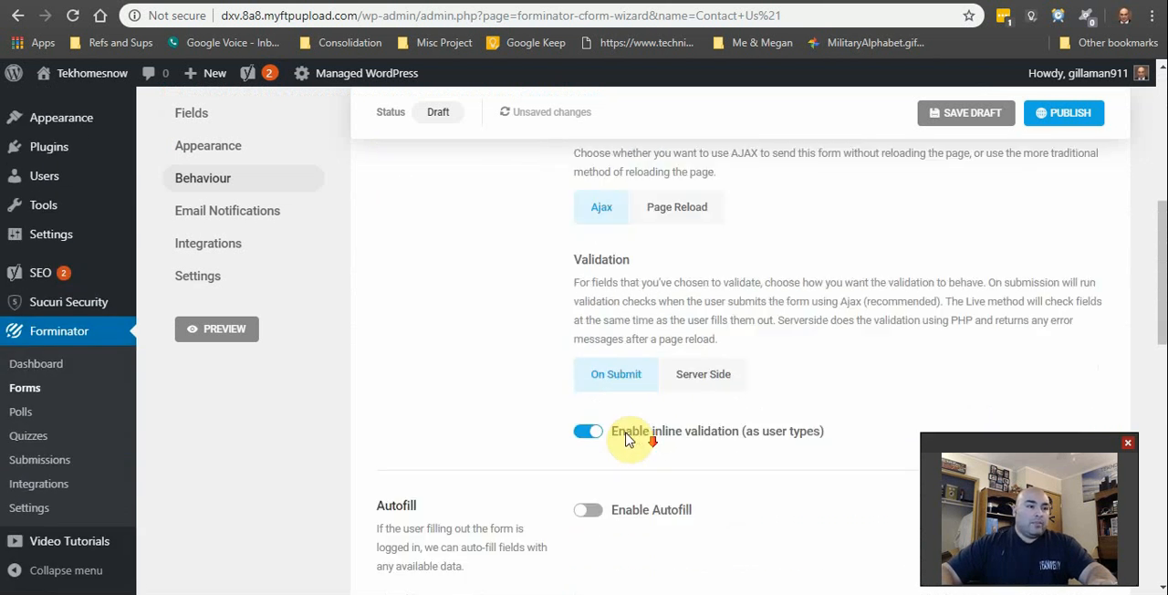
Step: Set the From Name of the form's admin email notification to "Tekhomesnow Office"
scroll(511, 401, up, 5)
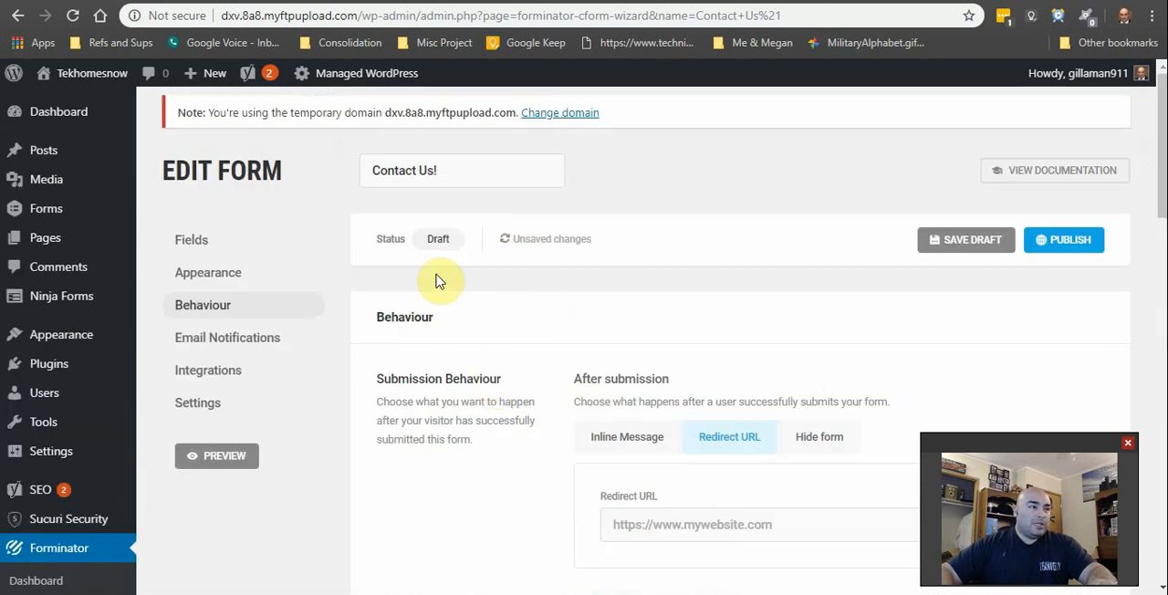
click(224, 339)
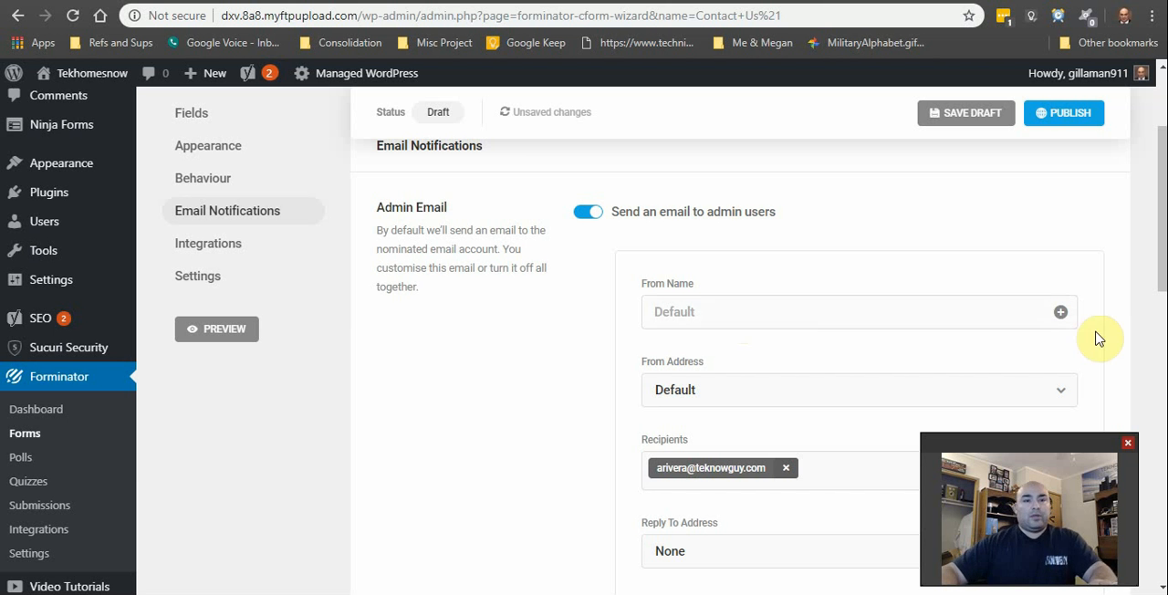
click(798, 318)
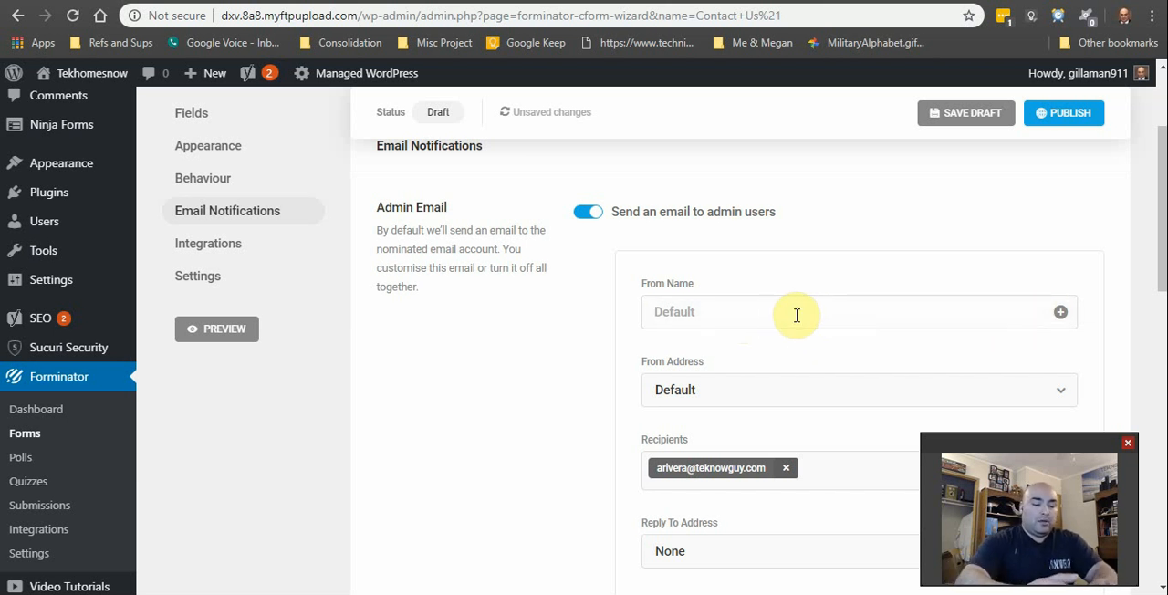
text(Office)
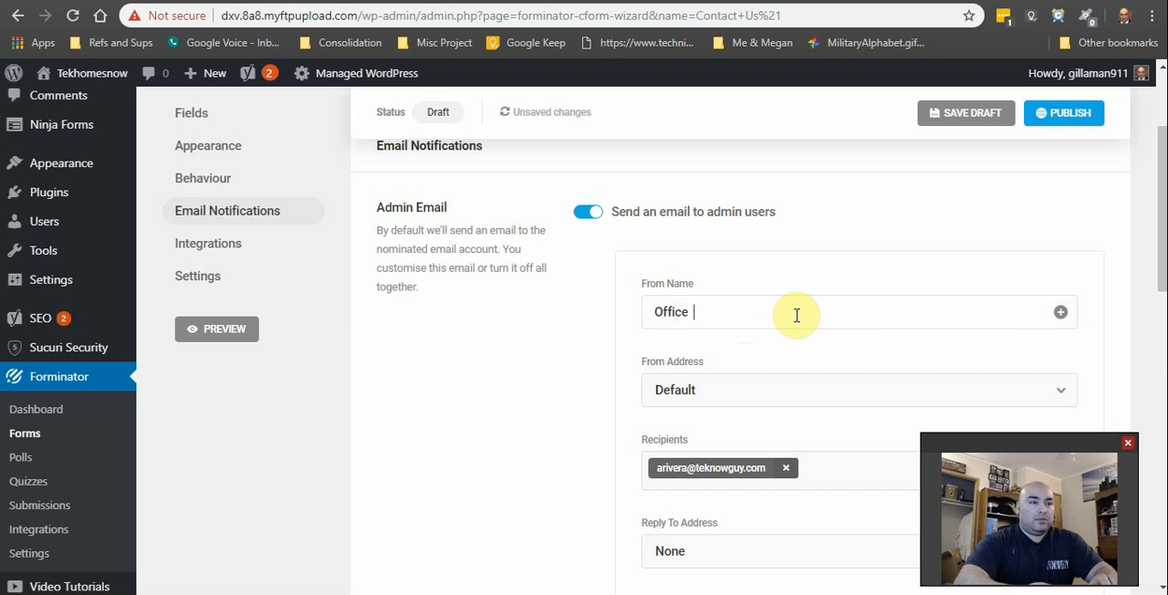
key(BackSpace)
key(BackSpace)
key(BackSpace)
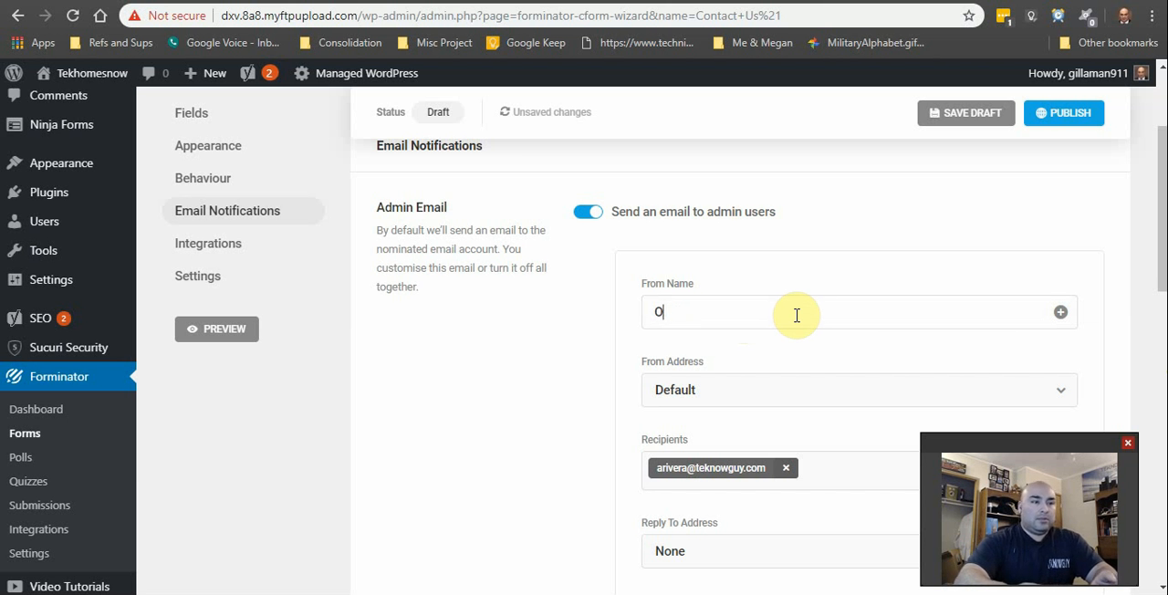
key(BackSpace)
text(Y)
key(BackSpace)
text(T)
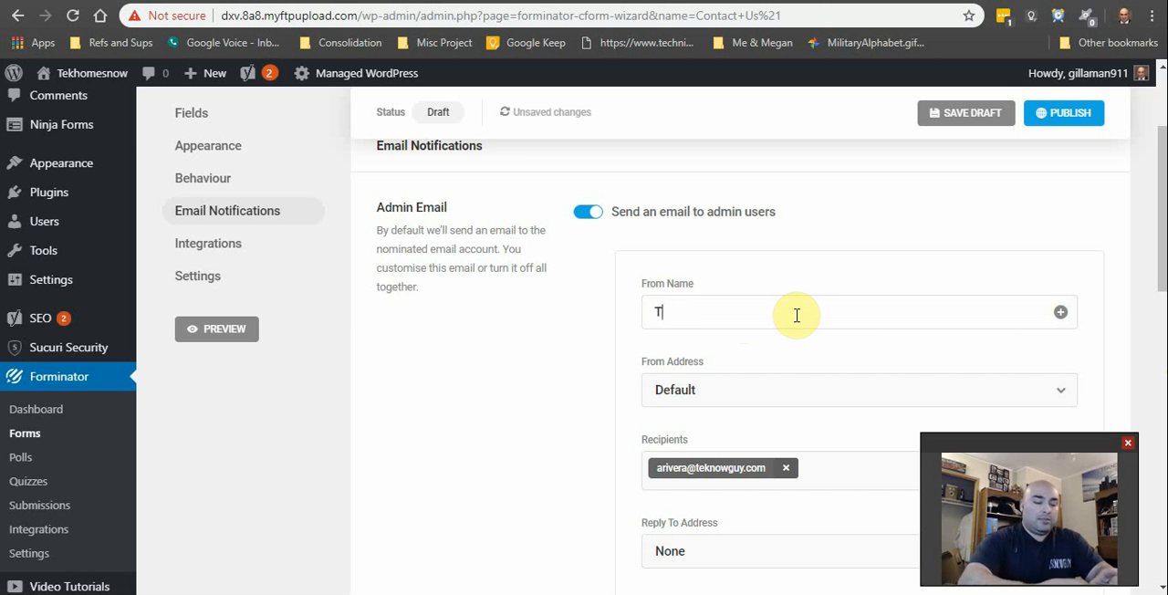
text(ekho)
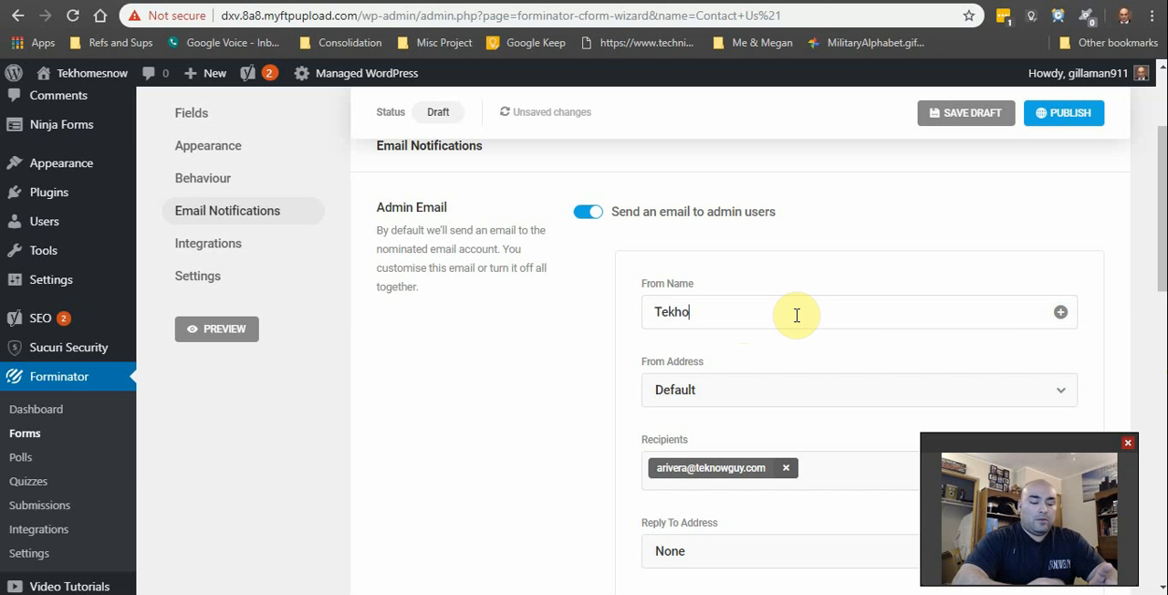
text(mes)
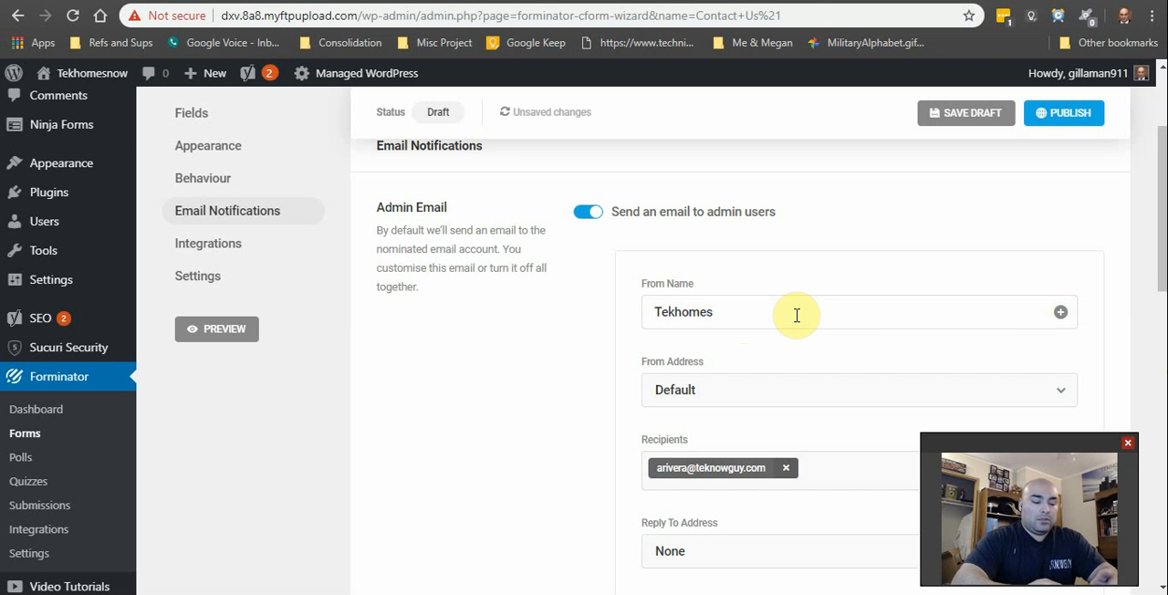
text(now Office)
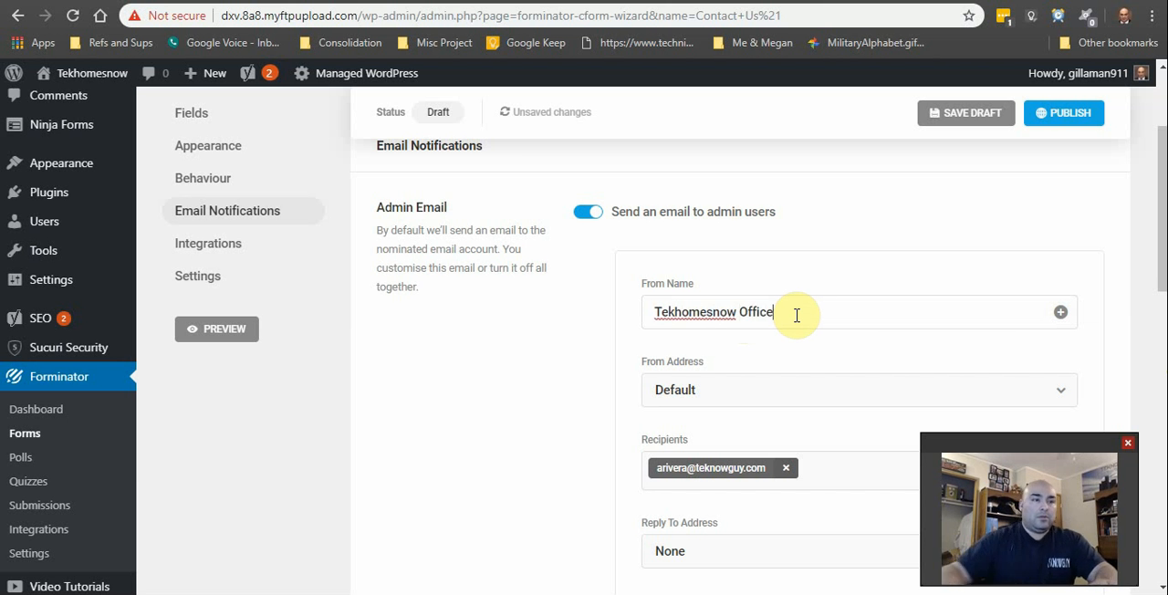
Step: Check the available From Address options for the admin email notification
scroll(819, 379, down, 2)
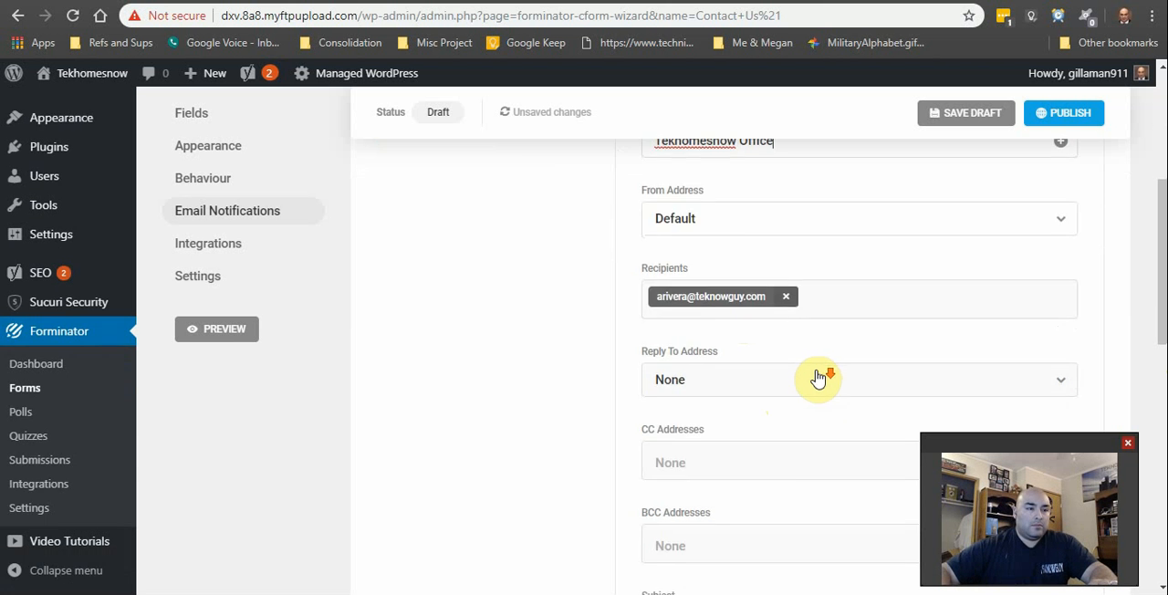
click(803, 219)
click(806, 219)
click(804, 219)
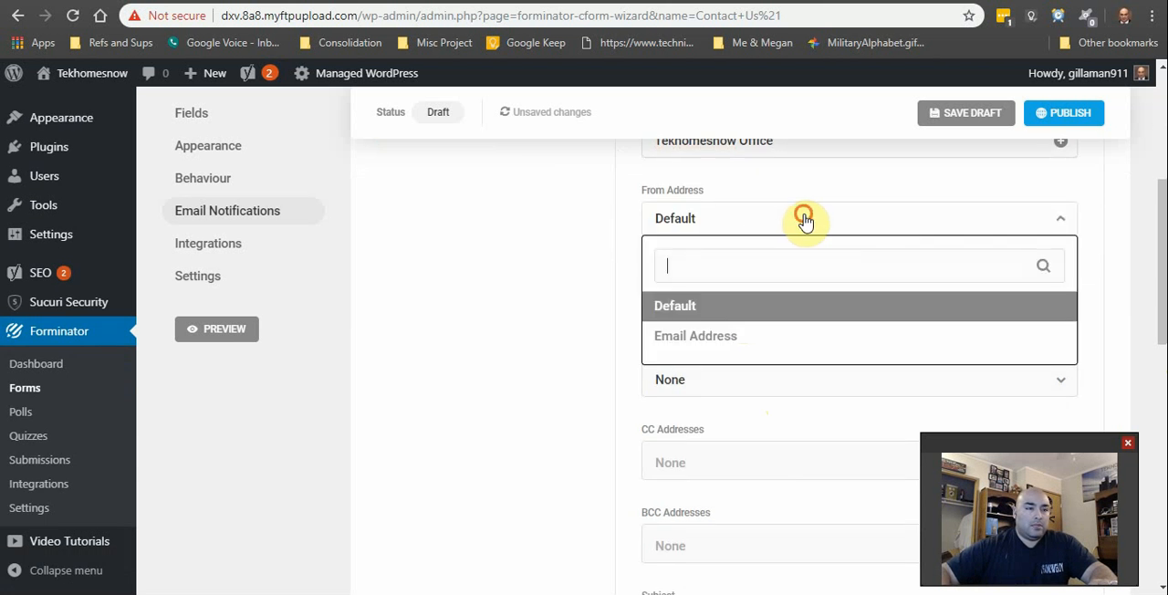
click(803, 219)
Step: Keep the From Address at Default and add the office's e-mail address as a recipient of the admin email notification
click(784, 294)
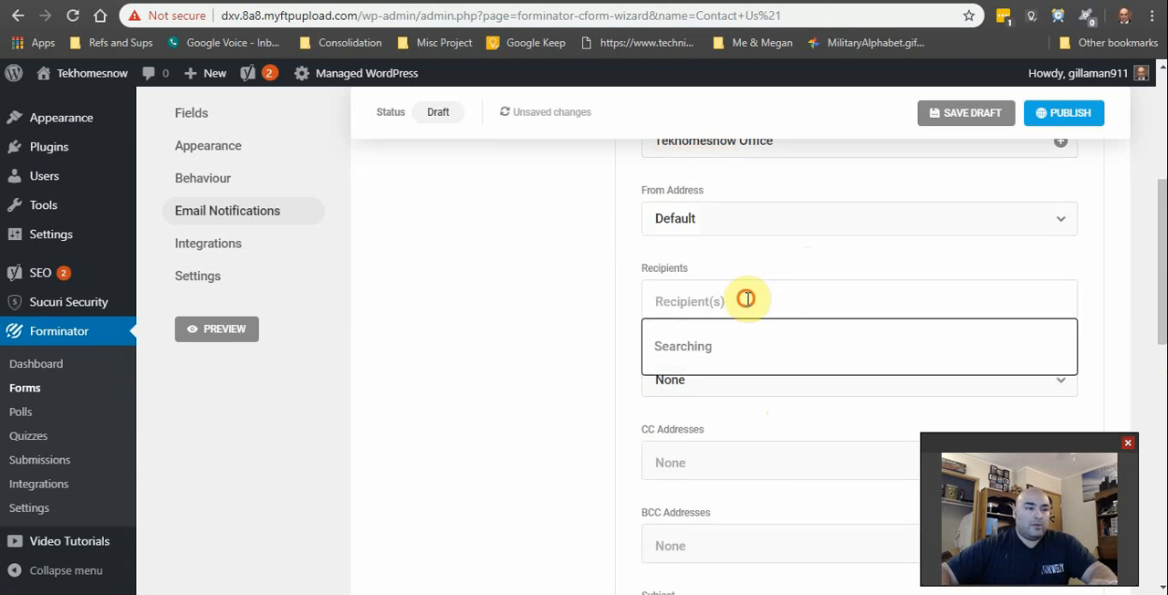
click(746, 298)
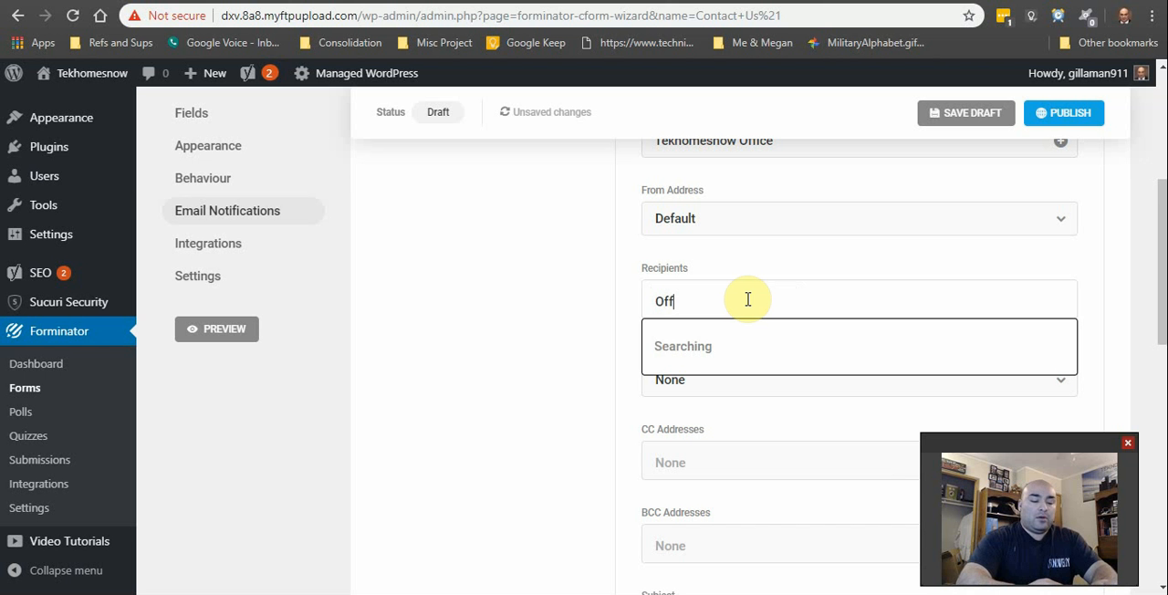
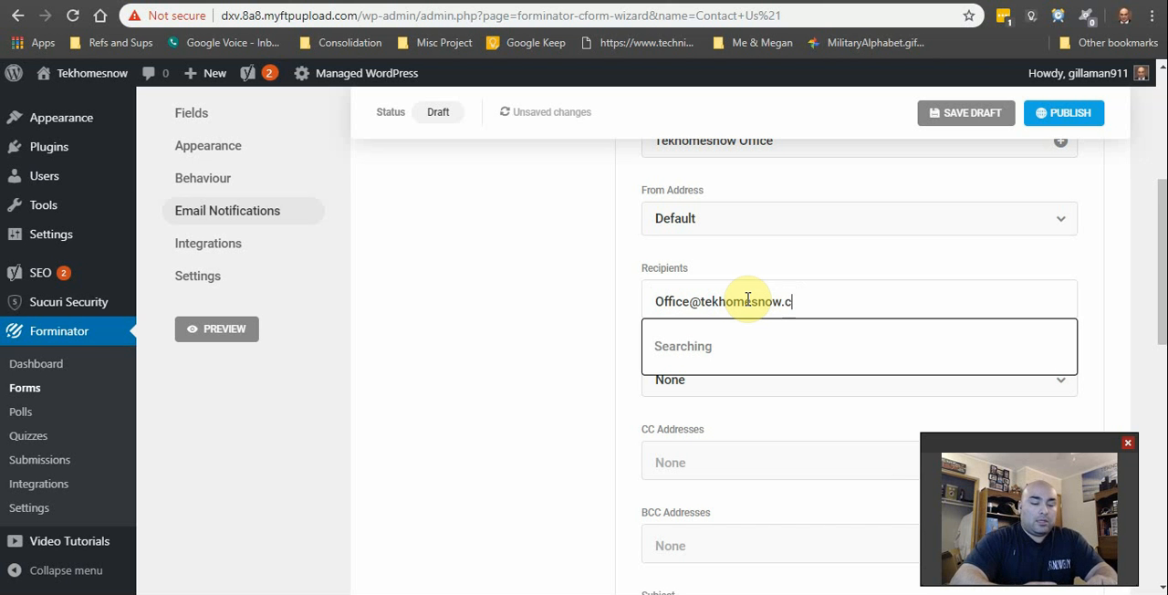
click(811, 345)
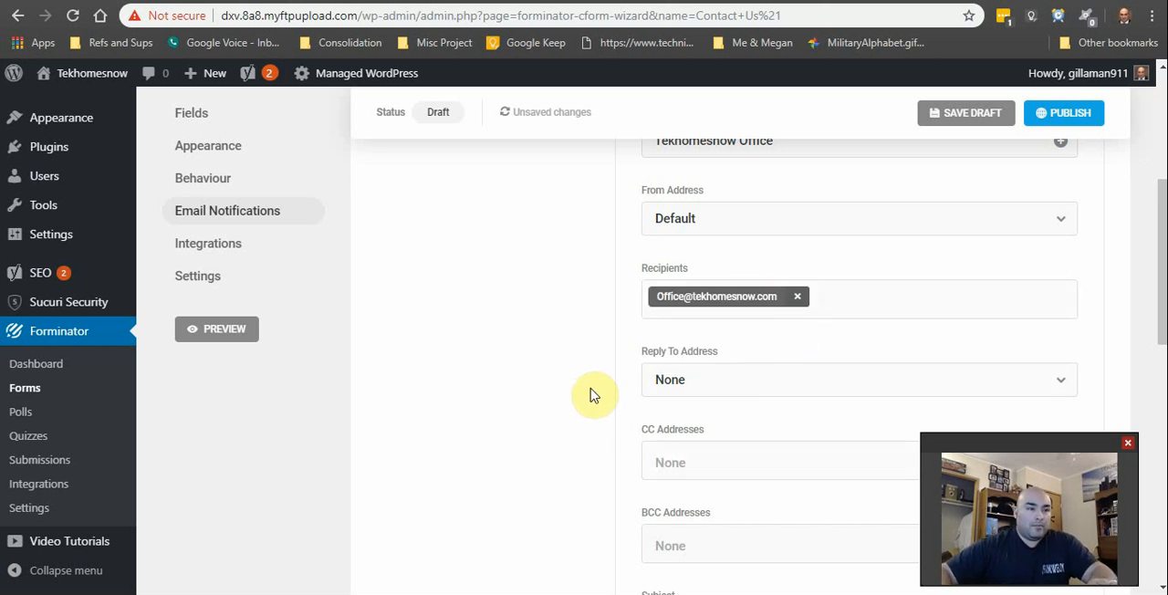
Step: Set the admin notification's Reply To Address to the form's Email Address field
scroll(638, 402, down, 1)
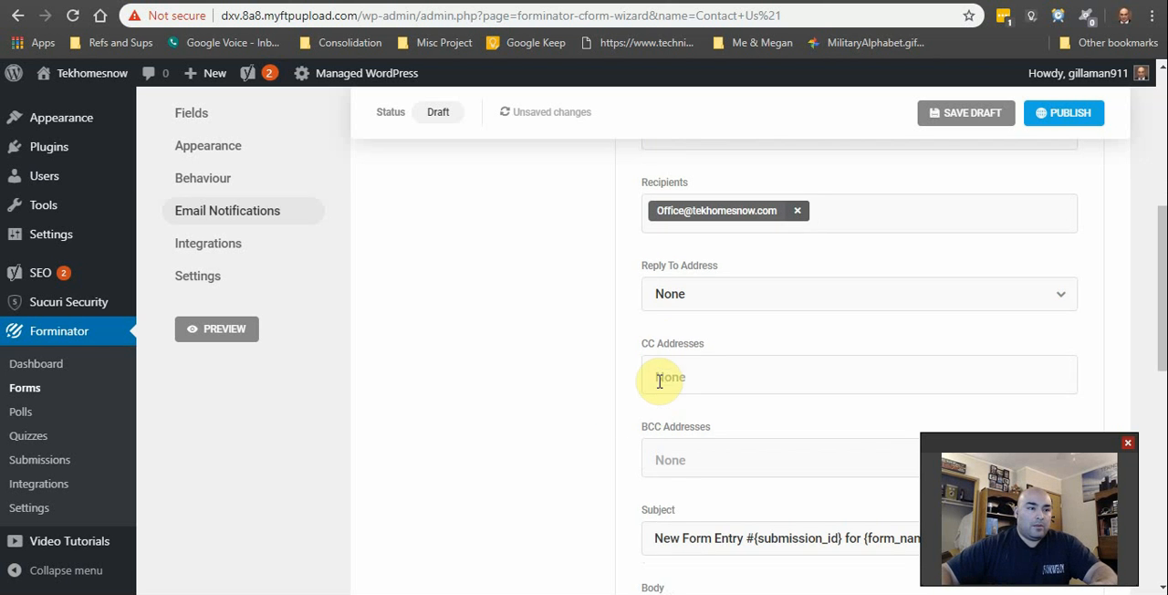
click(752, 312)
click(751, 309)
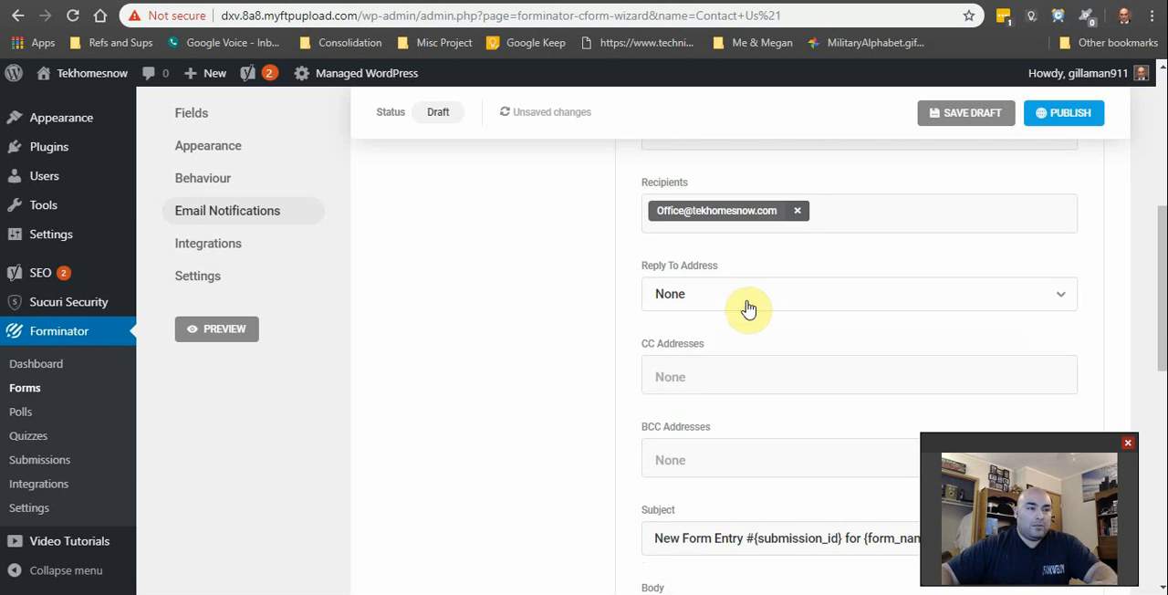
scroll(749, 308, up, 1)
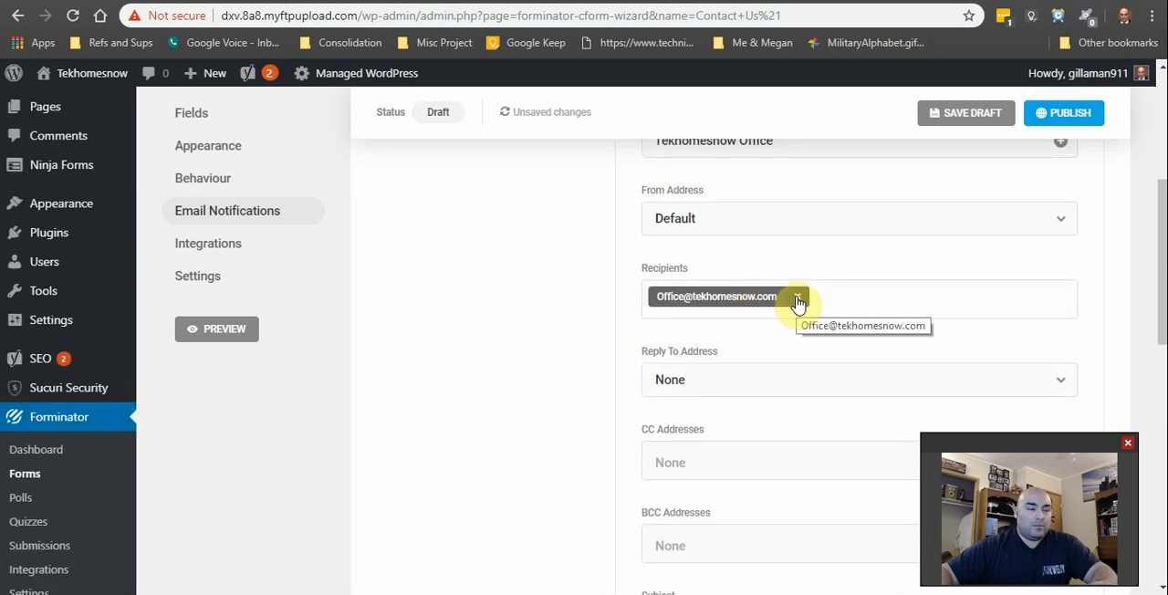
scroll(794, 306, up, 1)
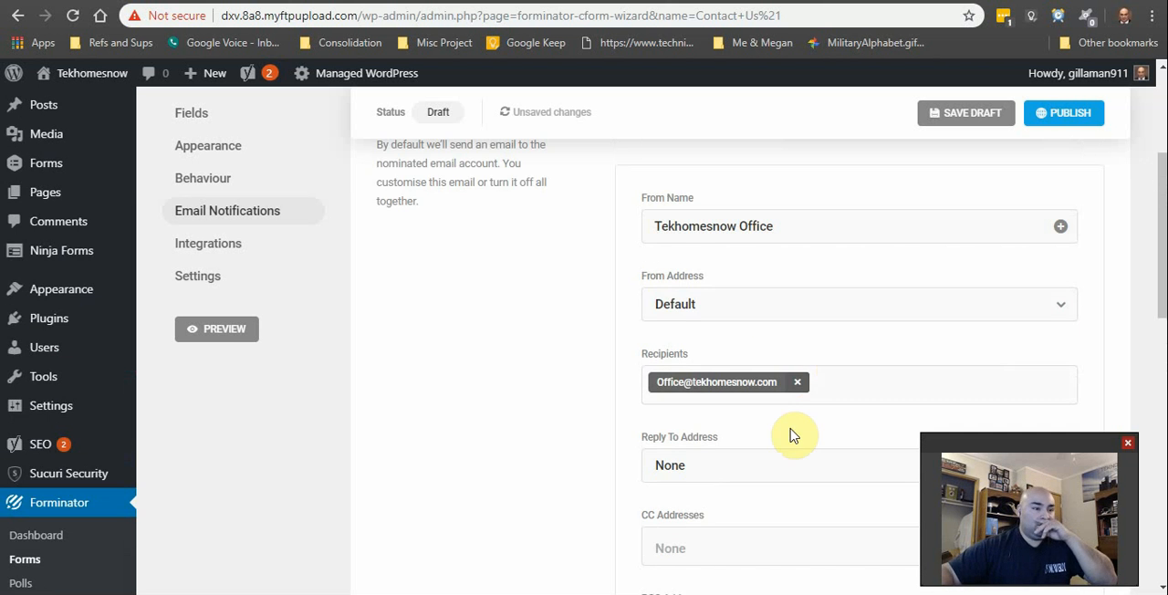
scroll(776, 401, down, 2)
click(715, 308)
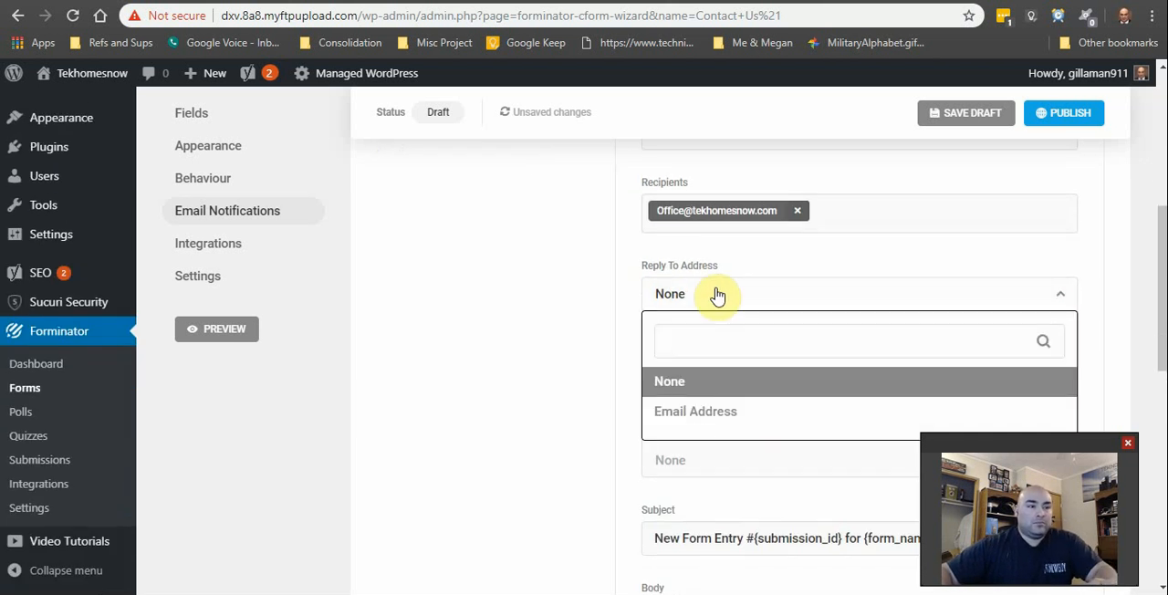
click(707, 415)
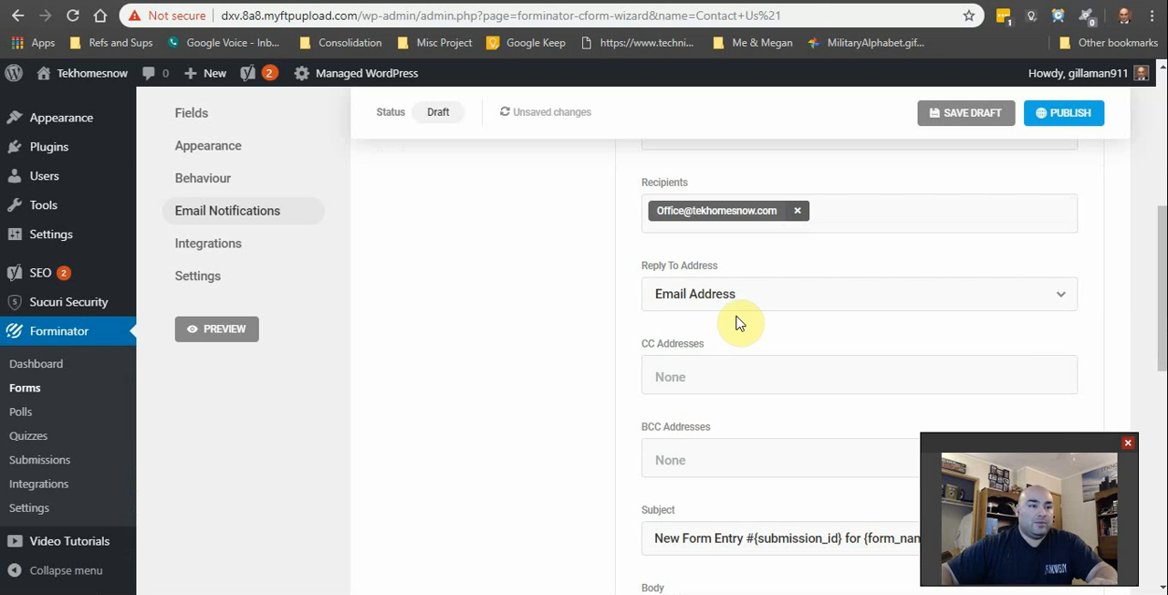
click(762, 310)
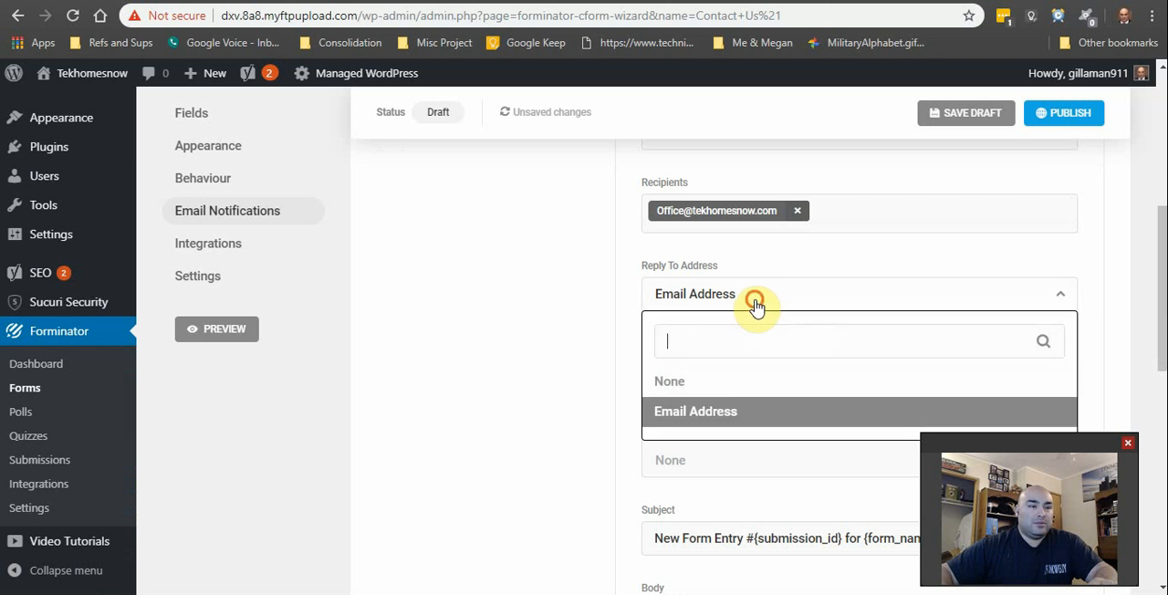
click(754, 303)
Step: Change the admin notification's subject to "Customer Request #{submission_id} for {form_name}"
scroll(741, 373, down, 3)
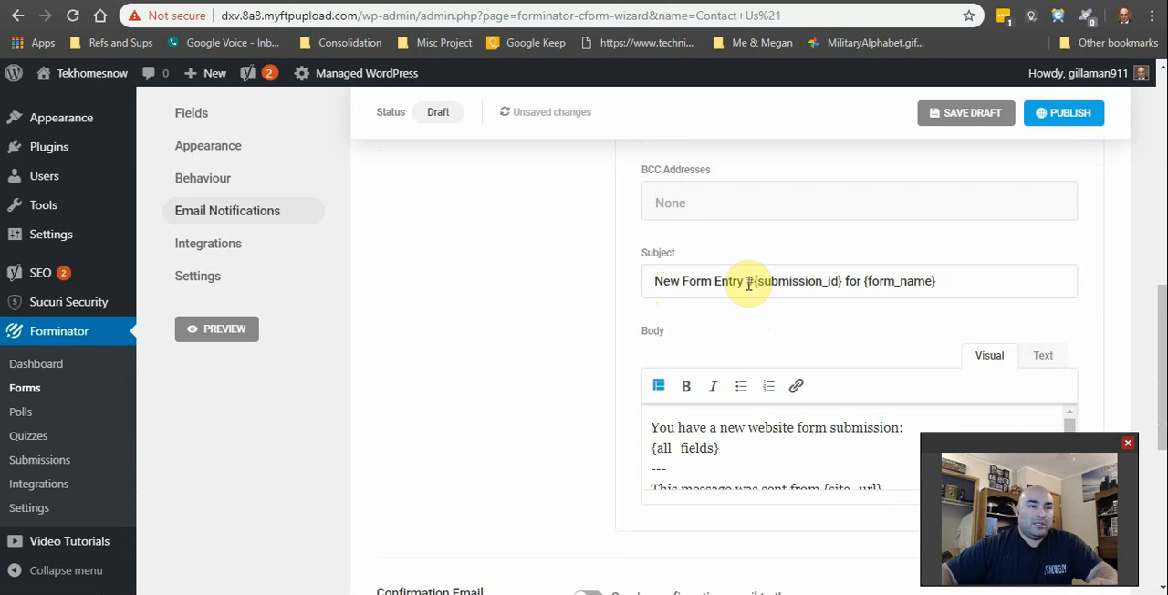
click(744, 281)
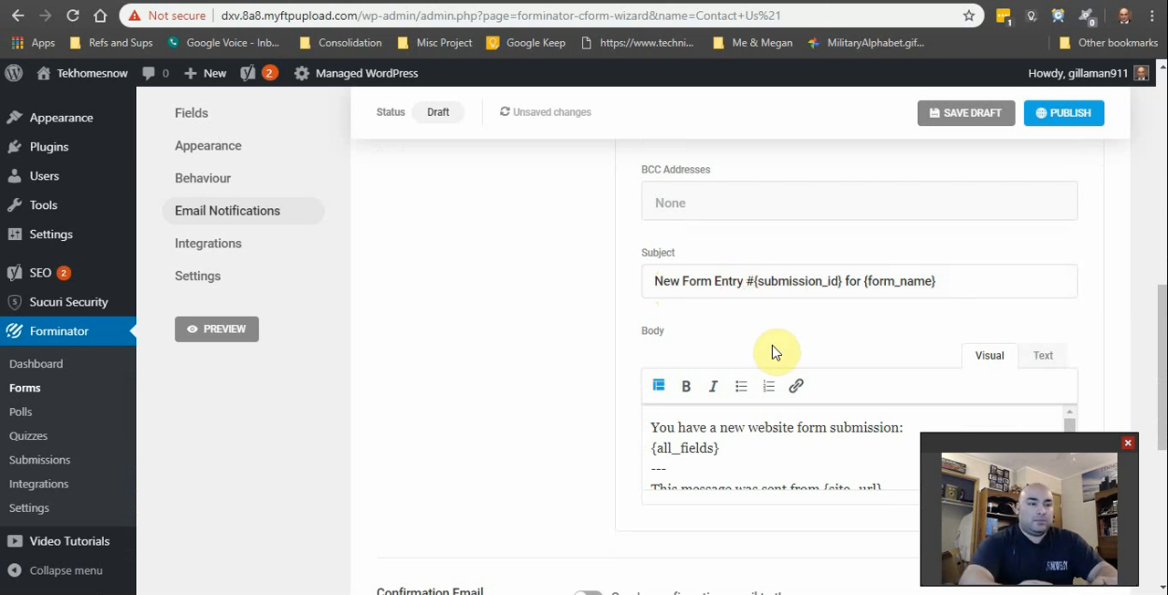
key(BackSpace)
key(BackSpace)
key(BackSpace)
key(BackSpace)
key(BackSpace)
key(BackSpace)
key(BackSpace)
key(BackSpace)
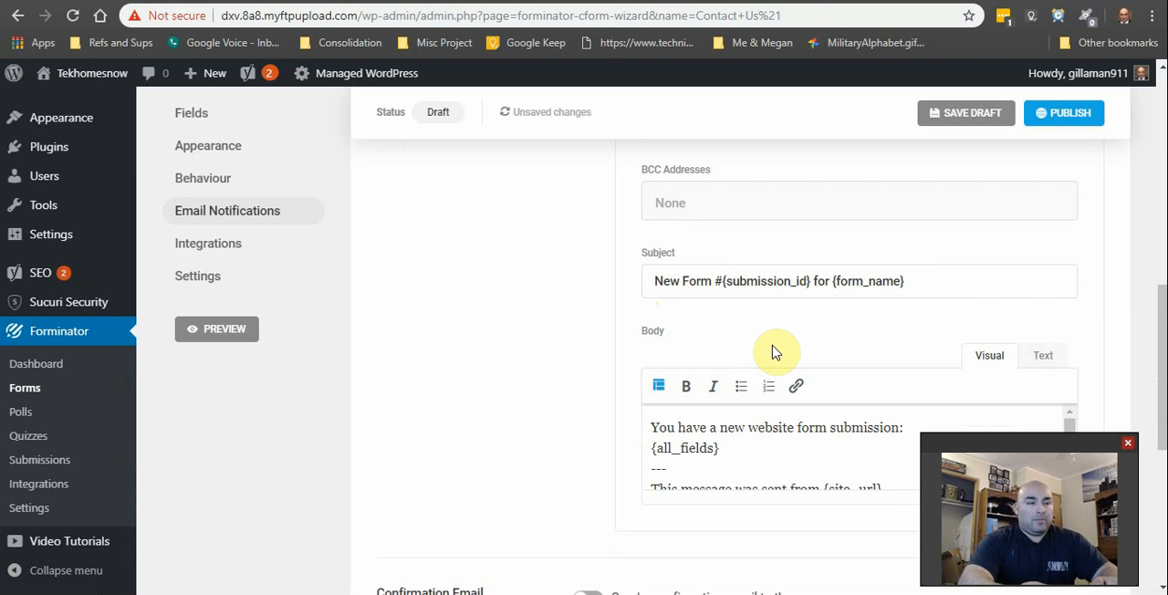
key(BackSpace)
key(BackSpace)
key(BackSpace)
key(BackSpace)
key(BackSpace)
key(BackSpace)
text(Custom)
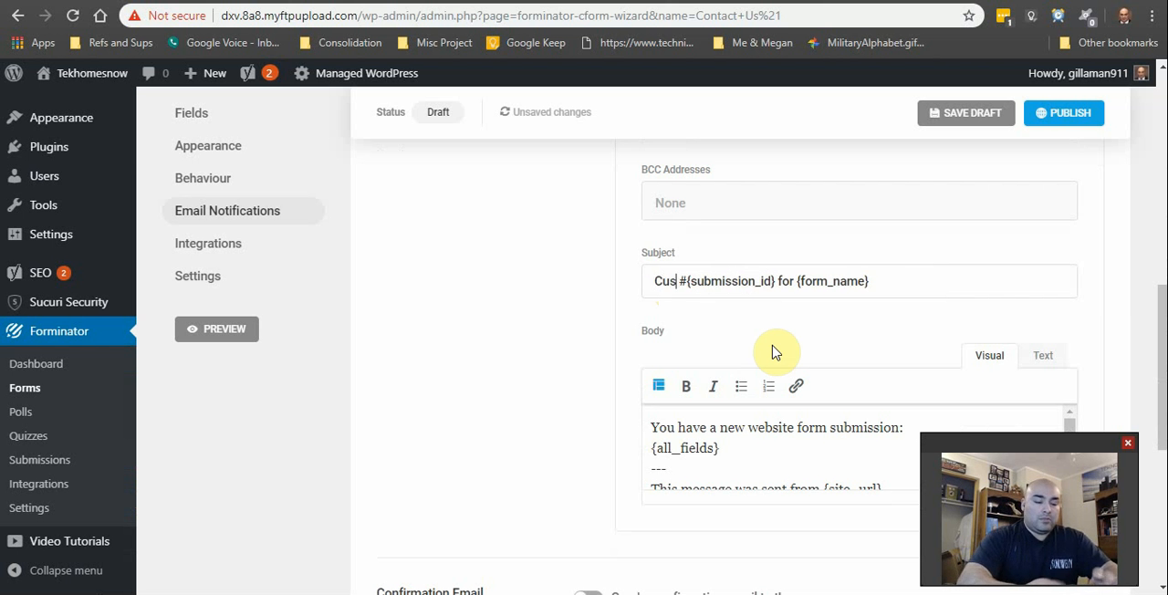
text(er )
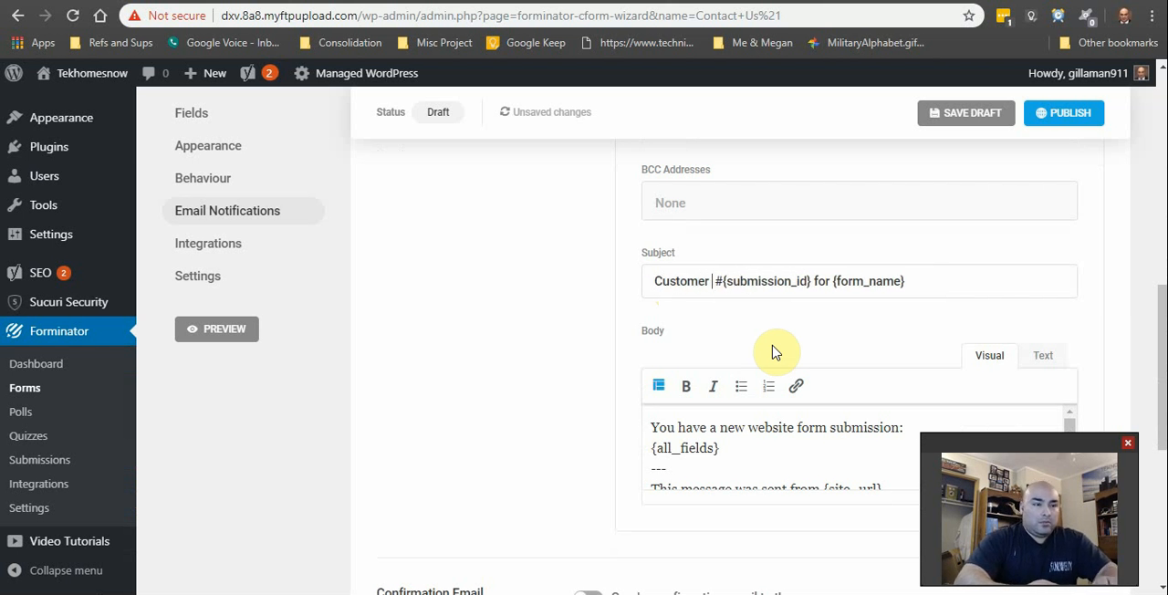
text(Req)
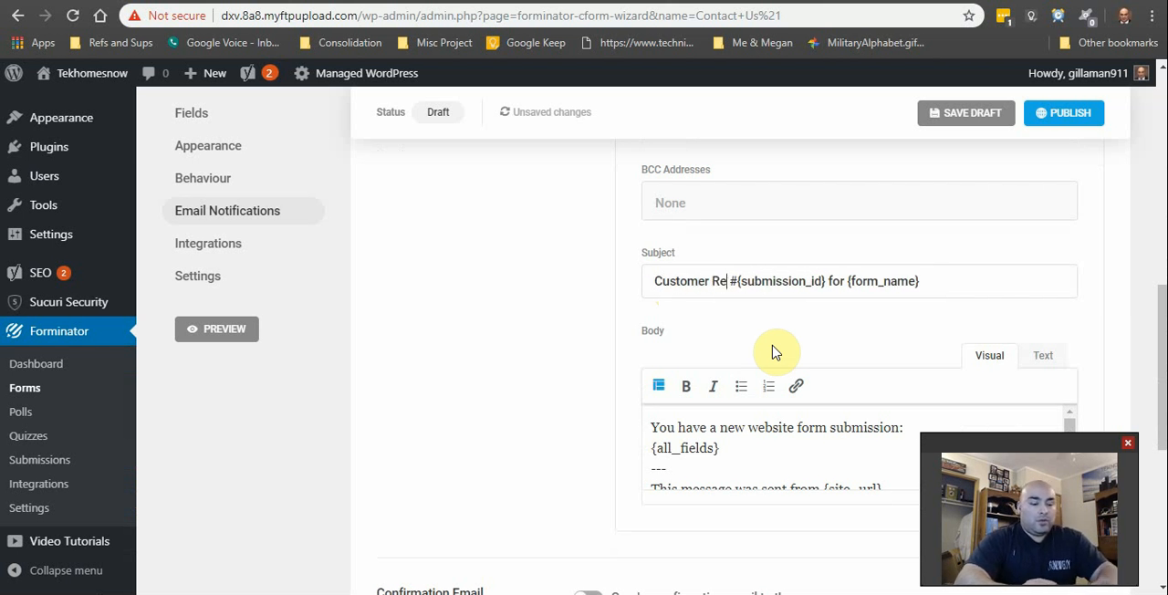
text(uest)
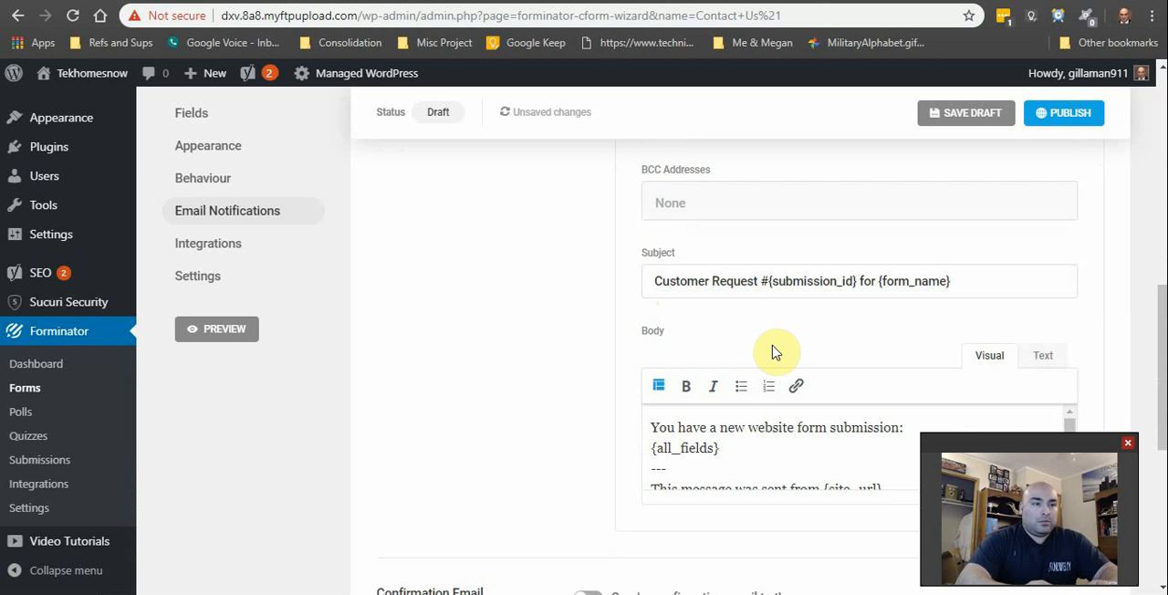
key(BackSpace)
Step: Enable sending a confirmation email to the user who submitted the form
scroll(776, 329, down, 1)
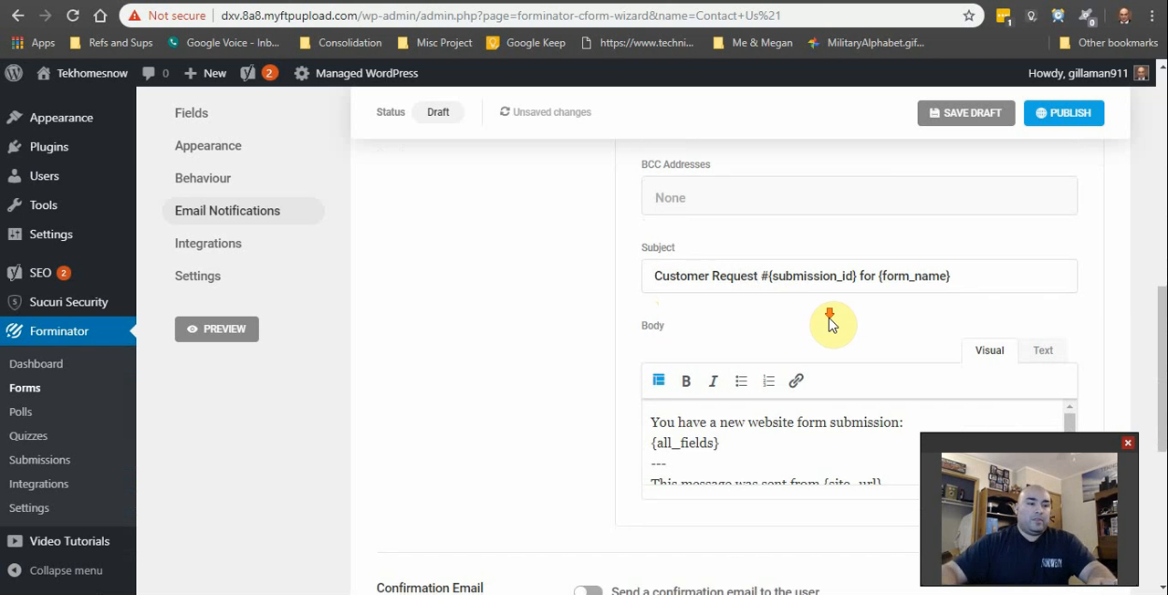
scroll(837, 482, down, 2)
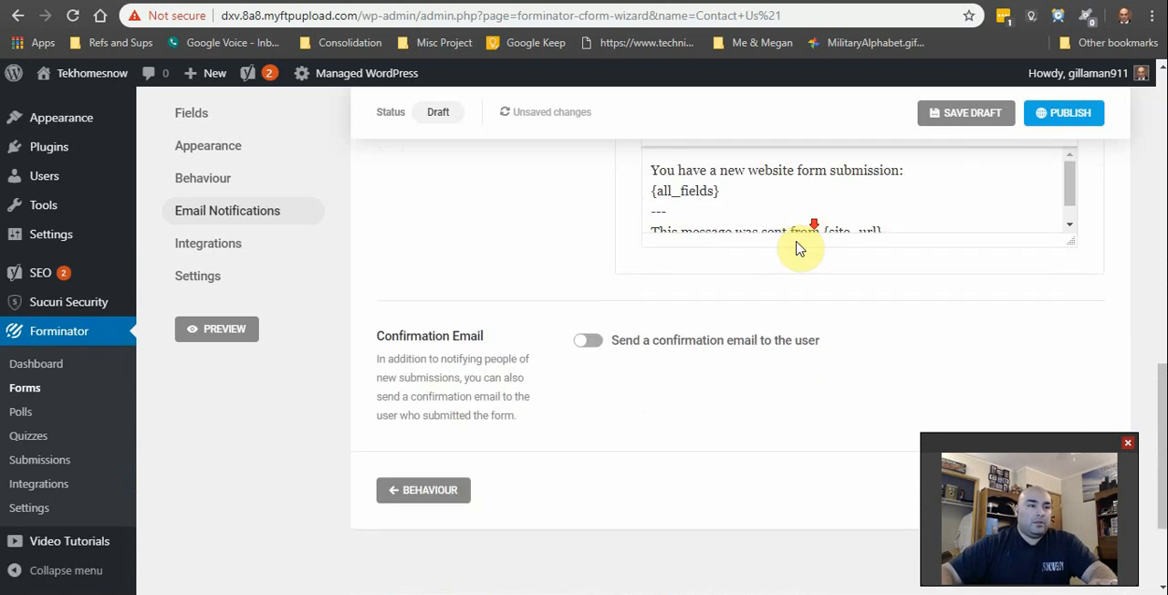
click(586, 345)
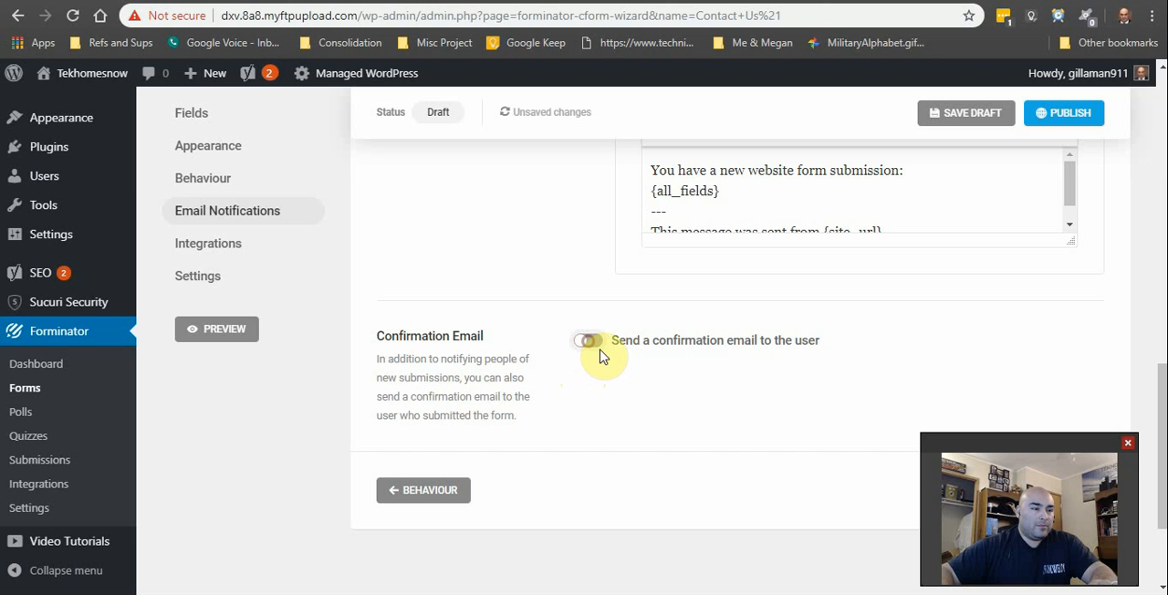
Step: Set the From Name of the user confirmation email to "TekHomesNow"
scroll(676, 370, down, 2)
scroll(704, 316, down, 2)
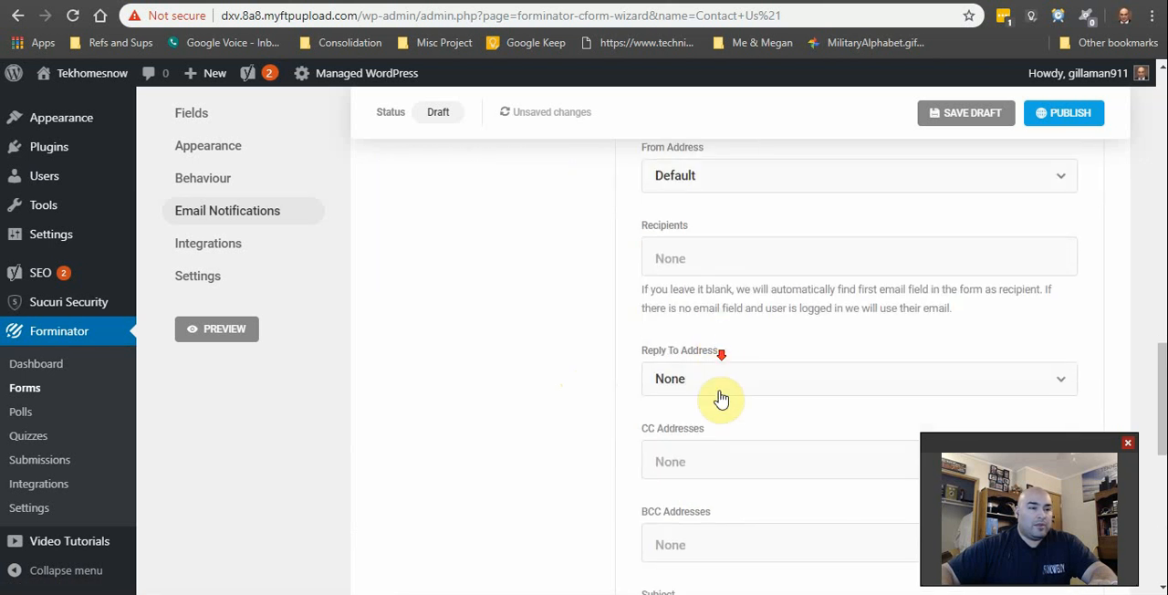
scroll(718, 396, up, 4)
scroll(730, 416, down, 2)
click(729, 266)
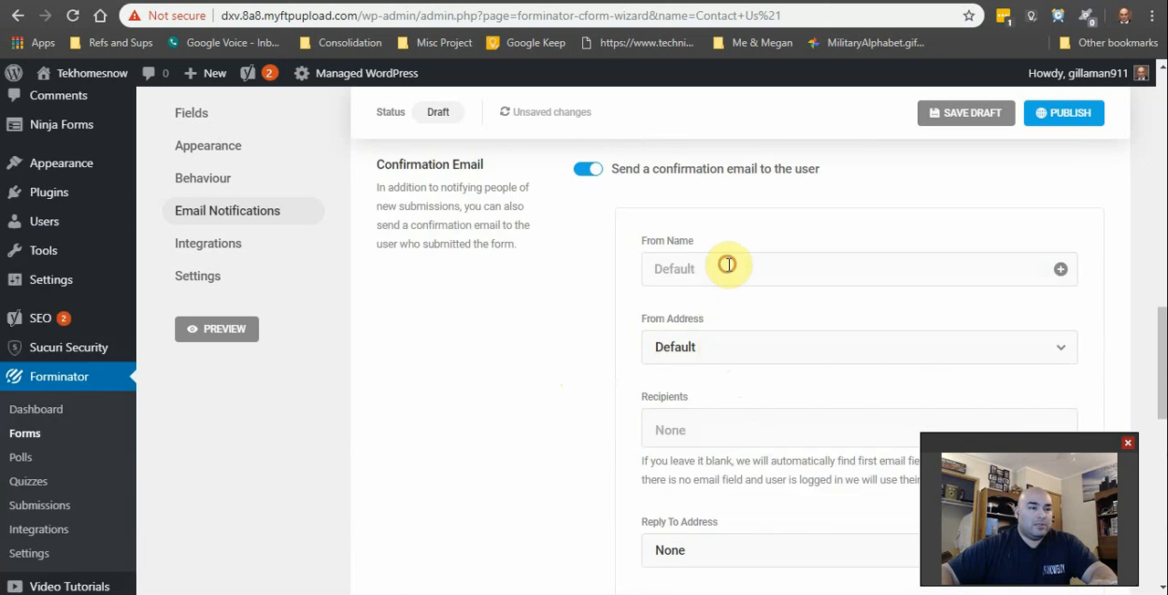
text(Te)
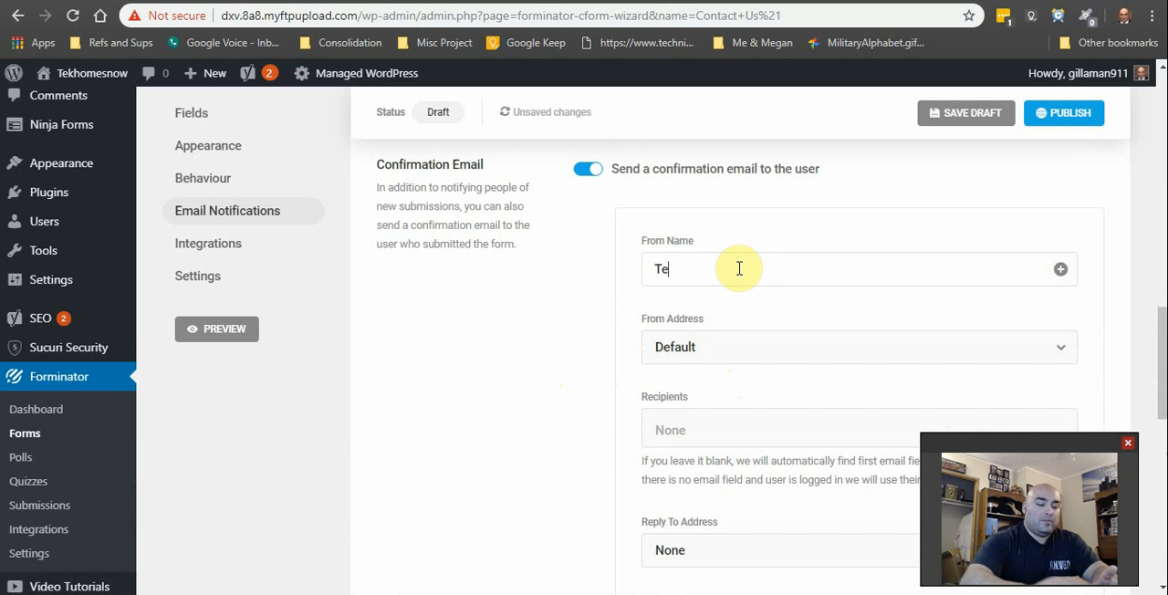
text(kHomes)
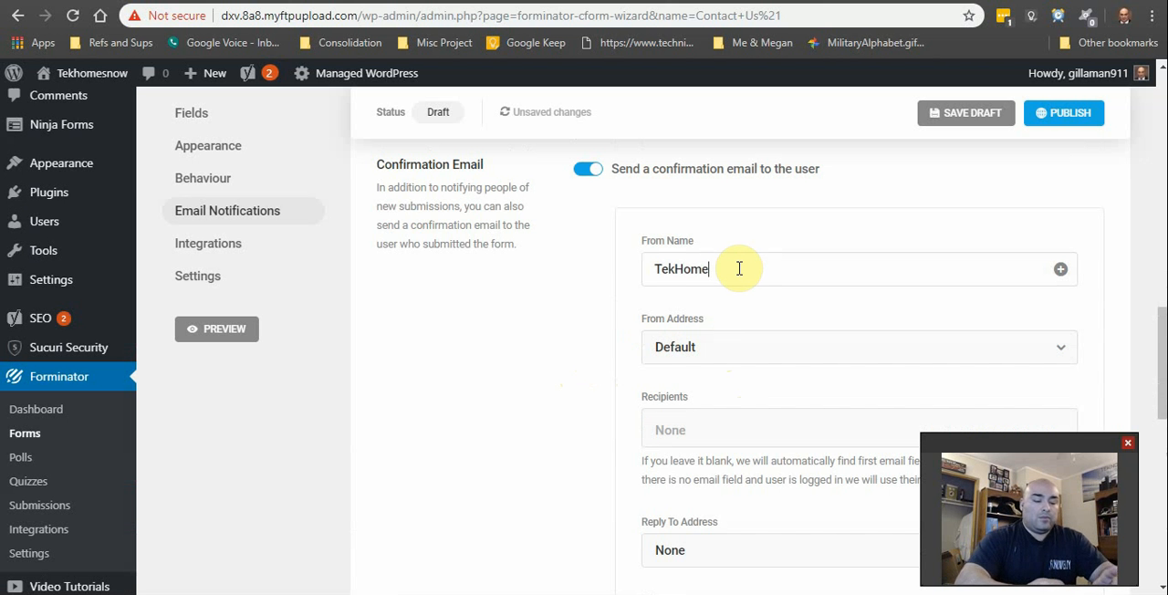
key(BackSpace)
key(BackSpace)
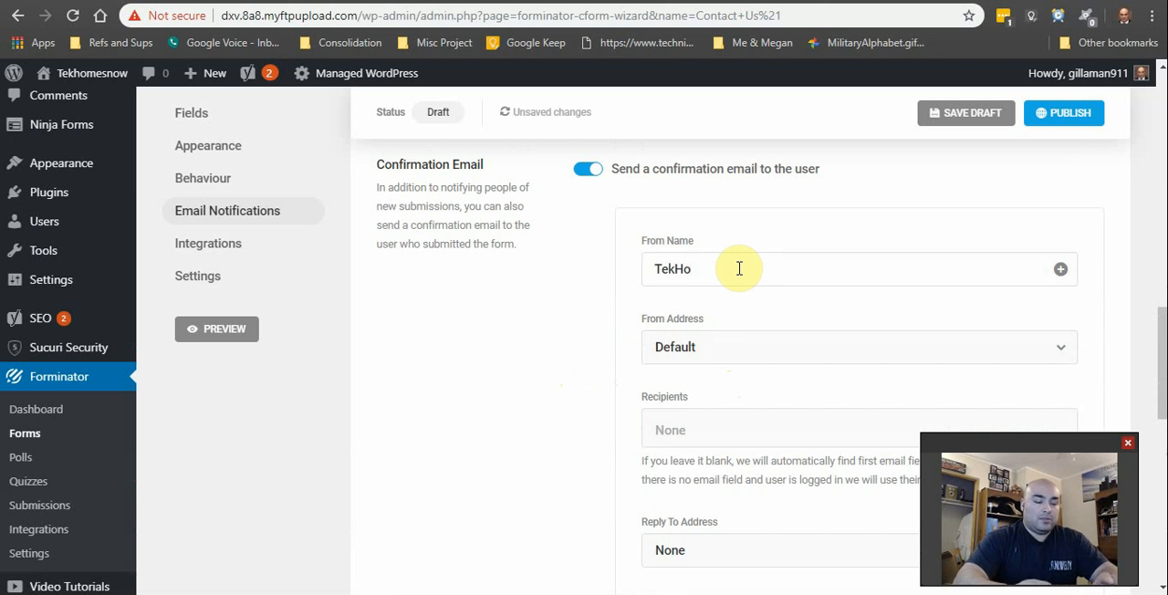
text(es)
key(BackSpace)
text(NOw)
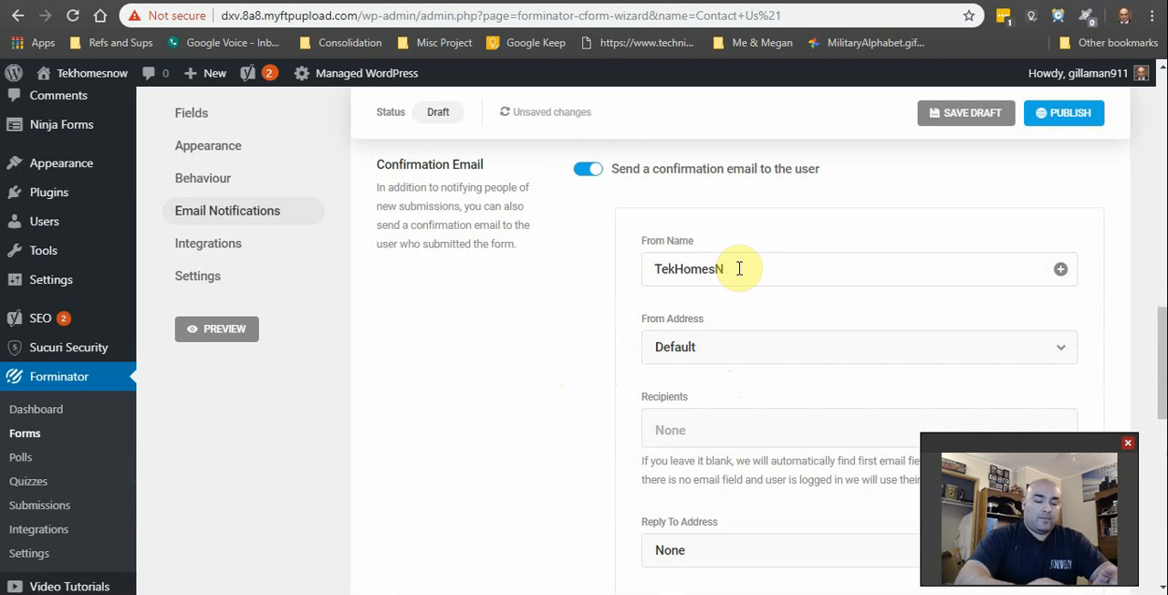
key(Tab)
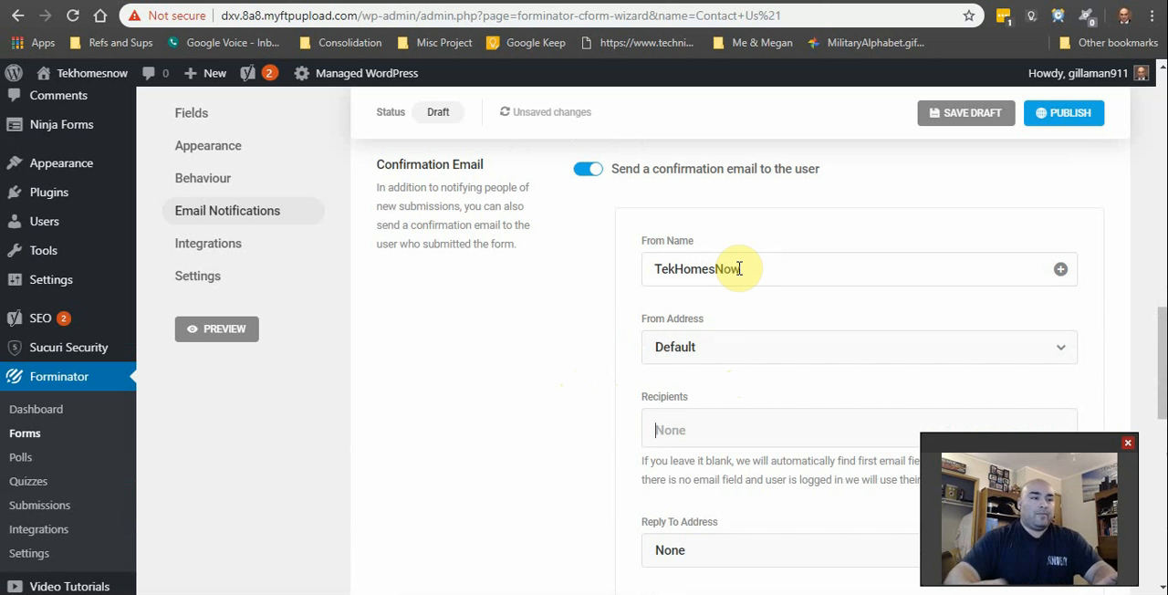
Step: Set the confirmation email's From Address to the form's Email Address field
scroll(734, 242, down, 1)
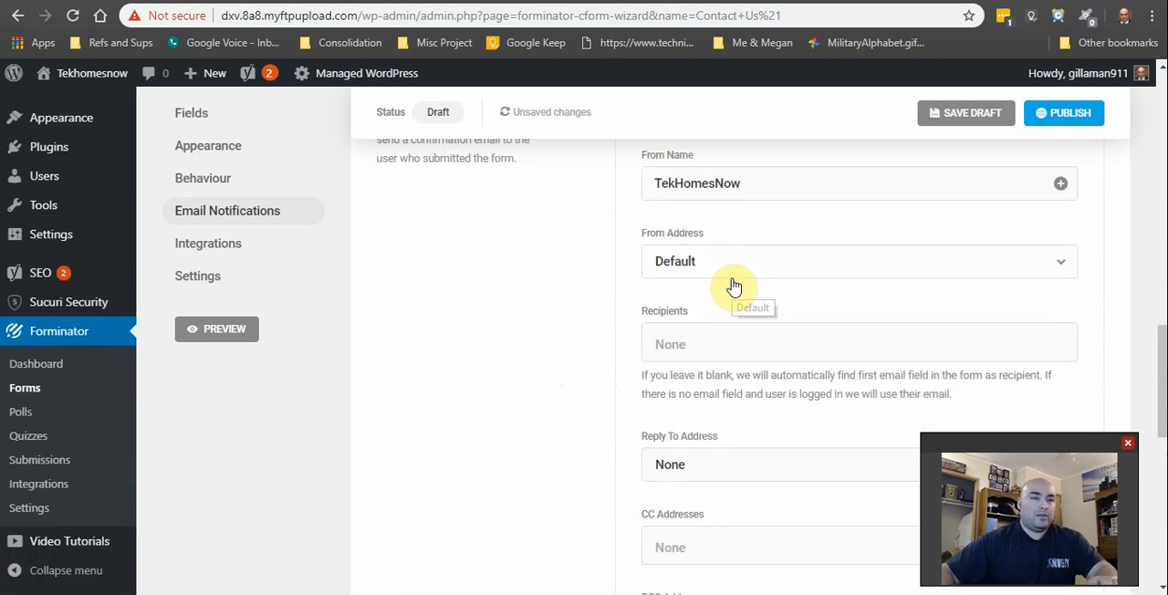
click(727, 274)
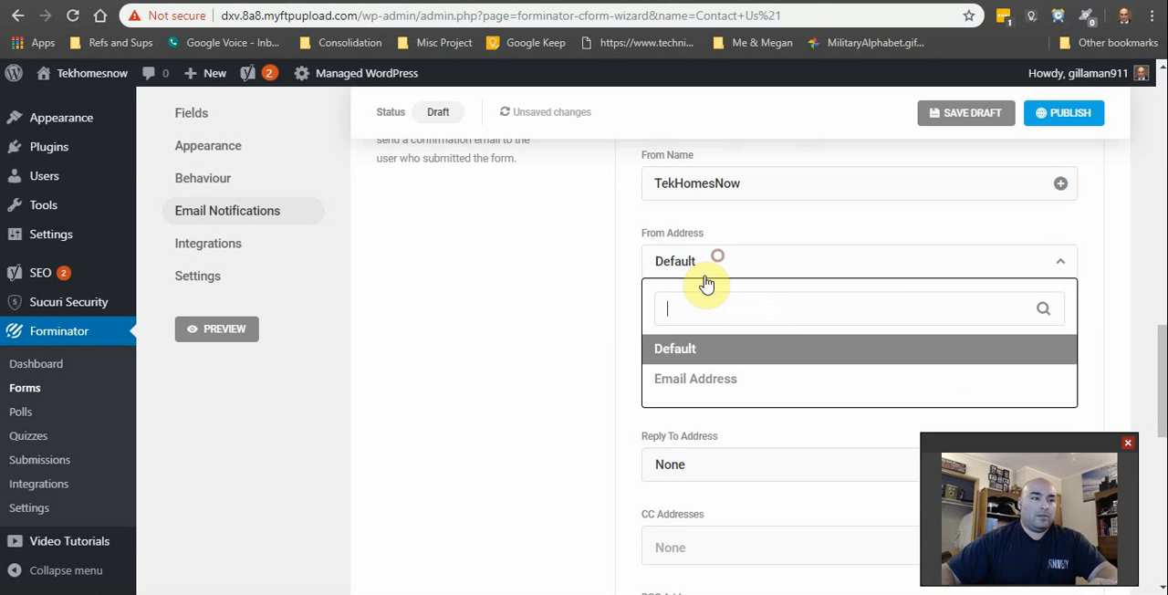
click(699, 381)
Step: Add the TekHomesNow office email address as a recipient of the user confirmation email
click(721, 346)
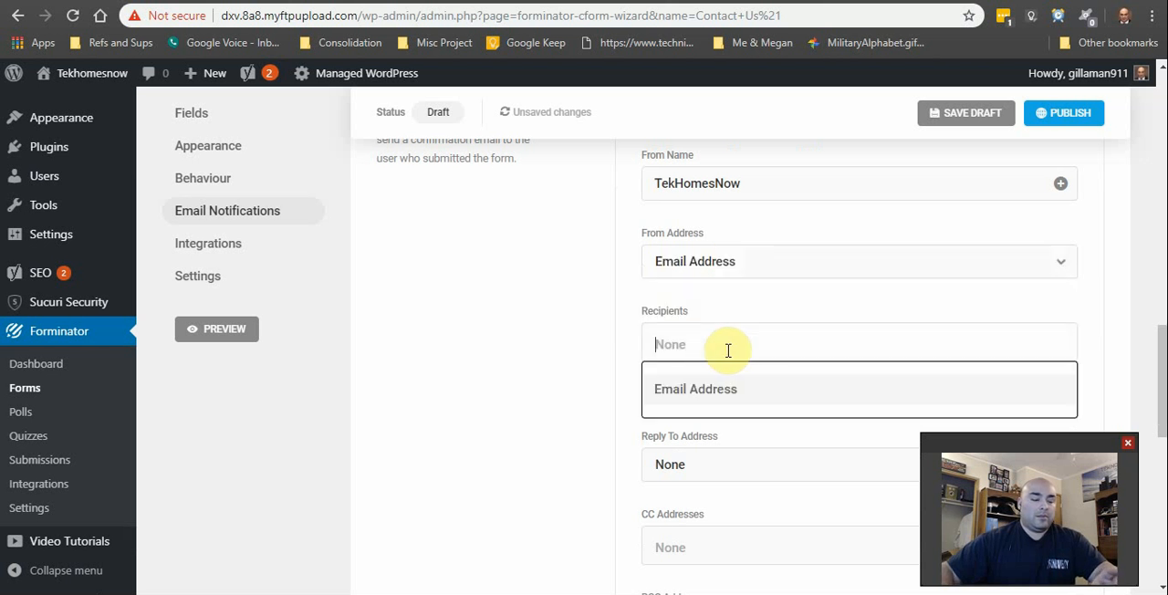
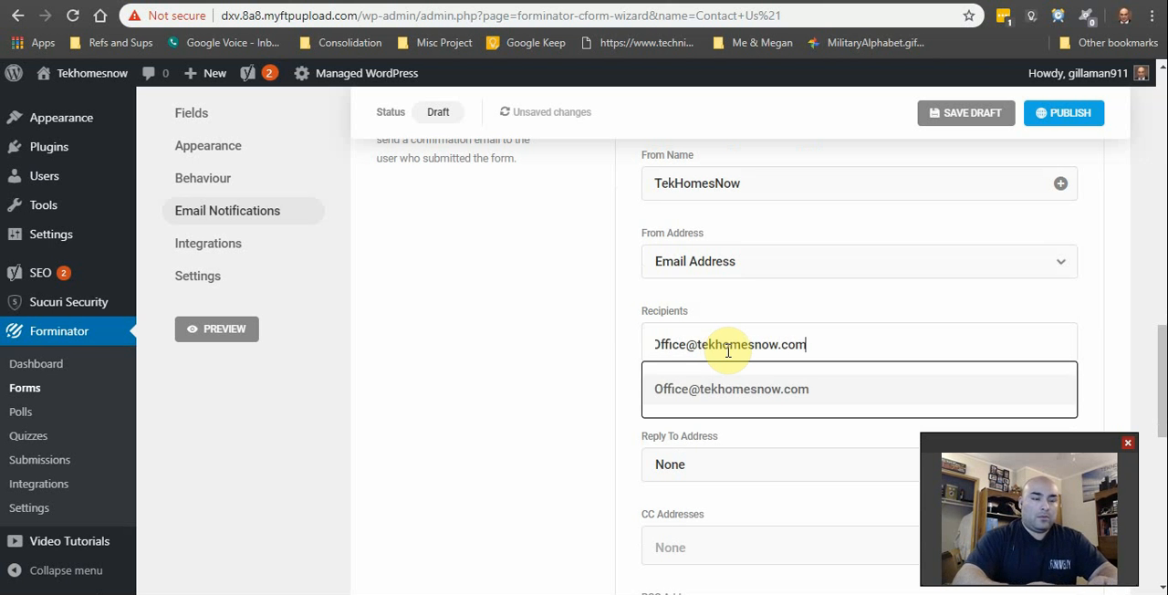
click(824, 411)
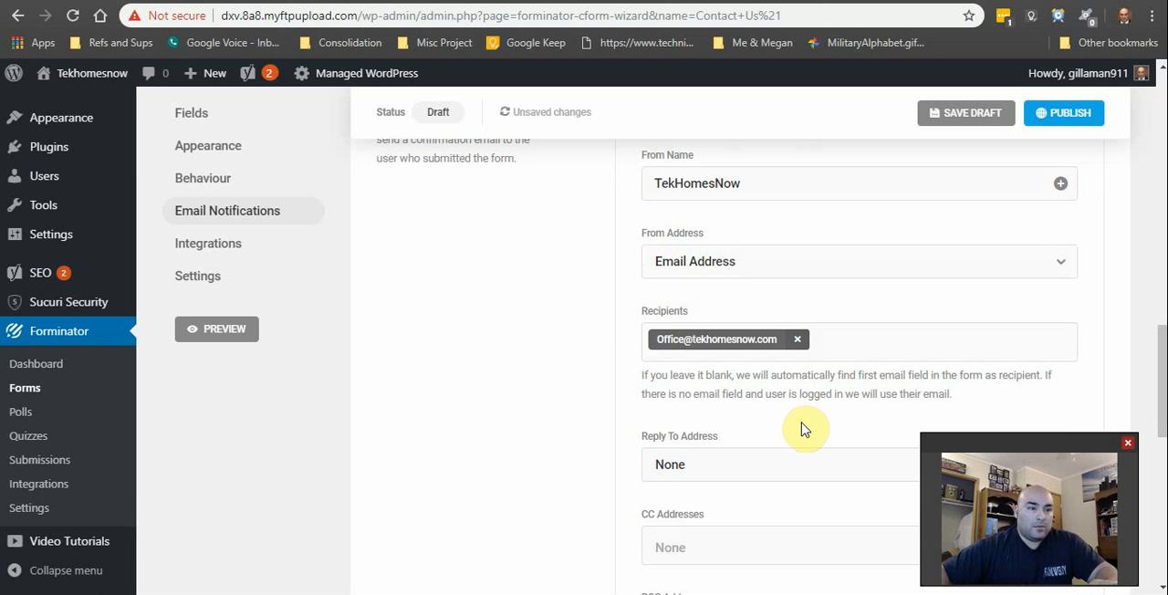
Step: Replace the confirmation email's office recipient with the form's Email Address field
scroll(802, 417, down, 2)
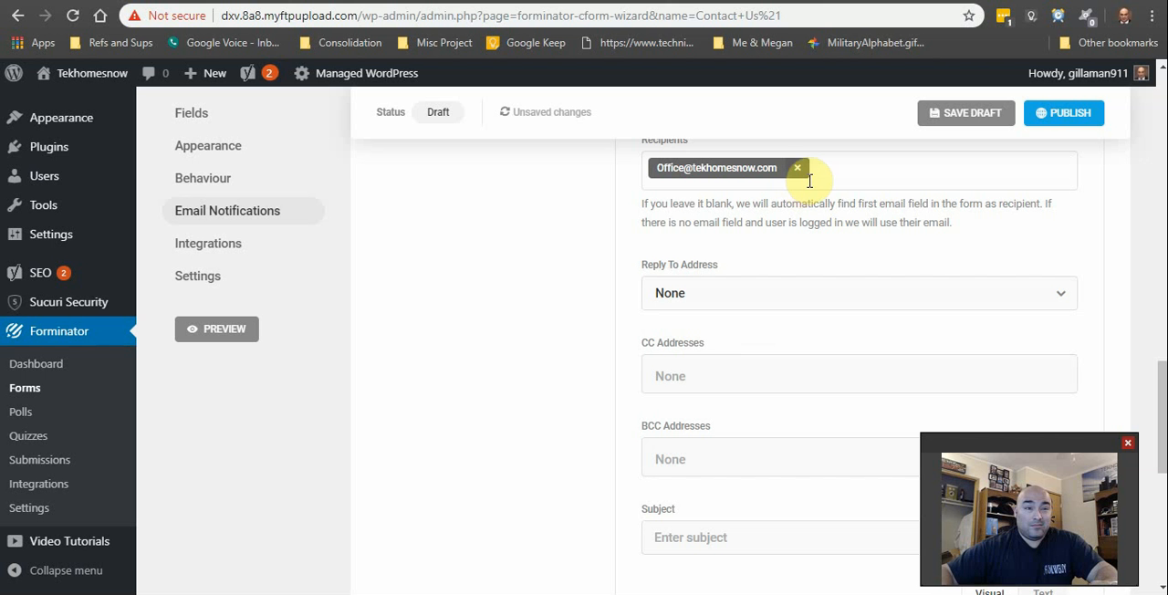
scroll(858, 301, up, 2)
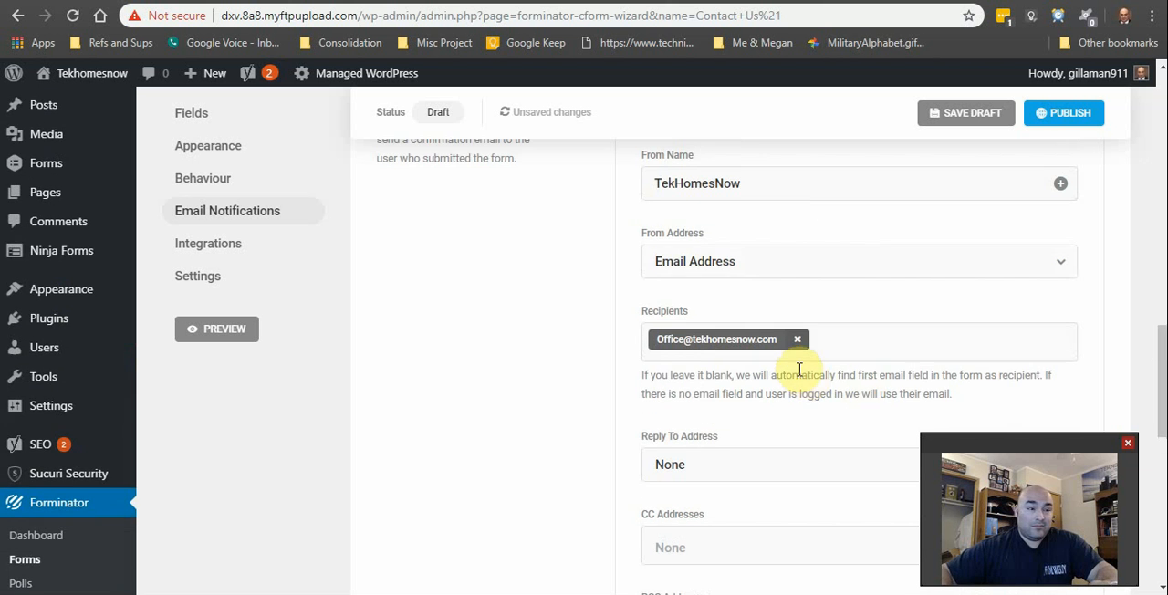
click(797, 340)
click(728, 416)
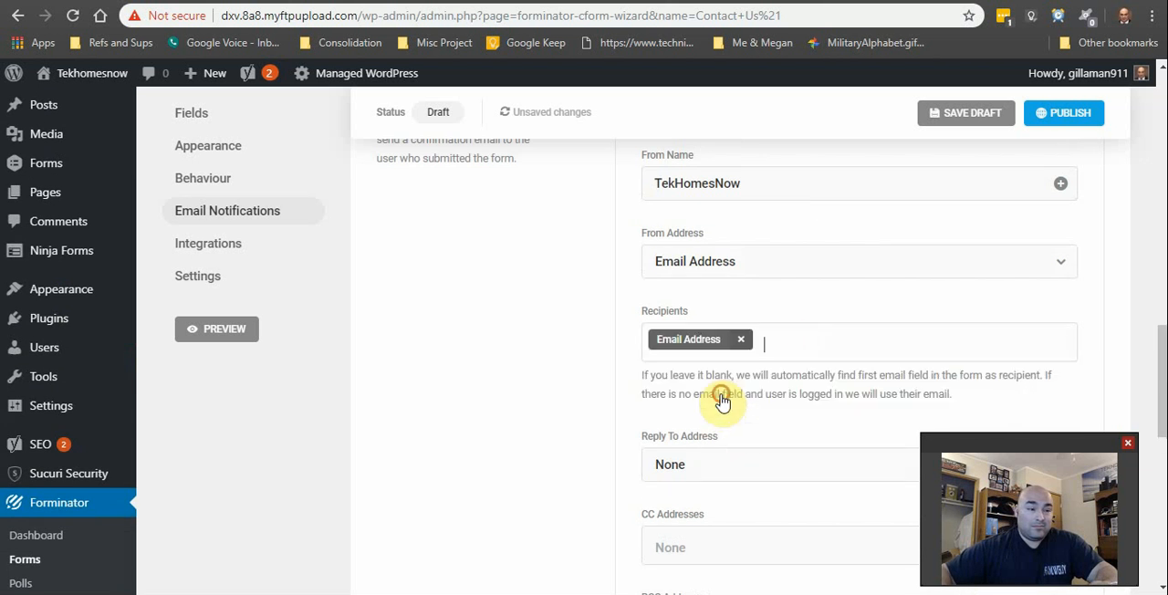
Step: Try to set the confirmation email's Reply To Address to the custom office email address
scroll(753, 457, down, 1)
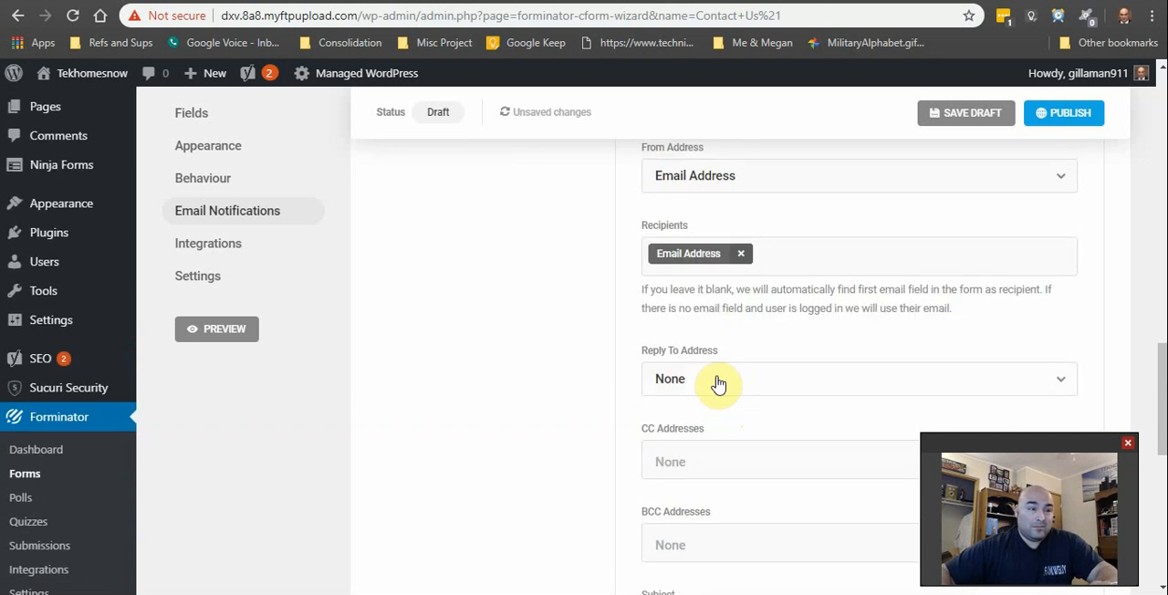
click(721, 380)
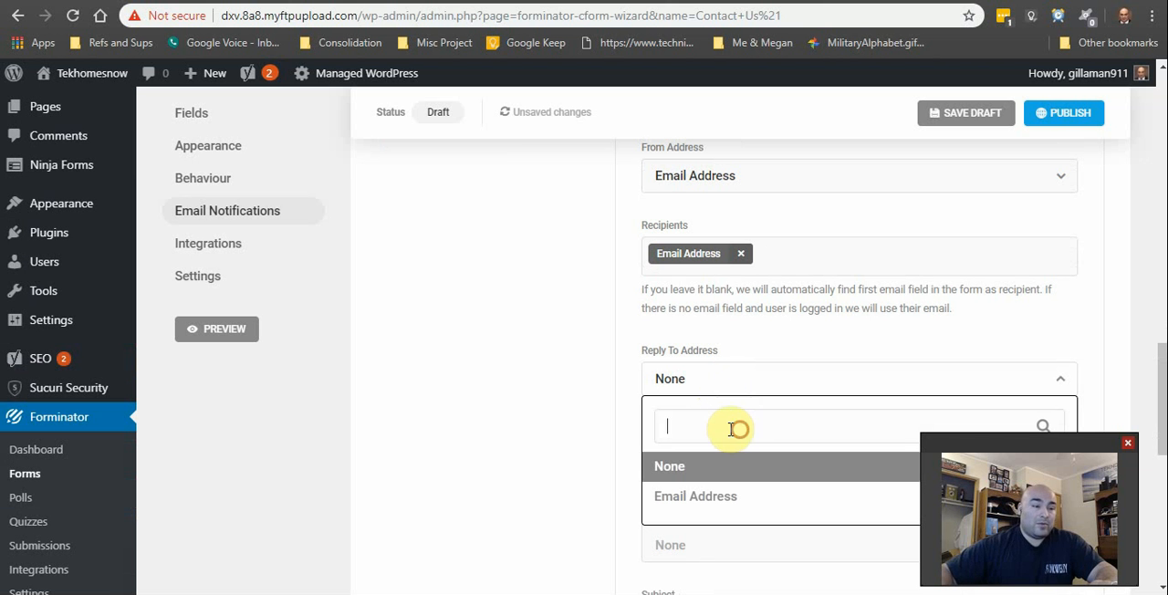
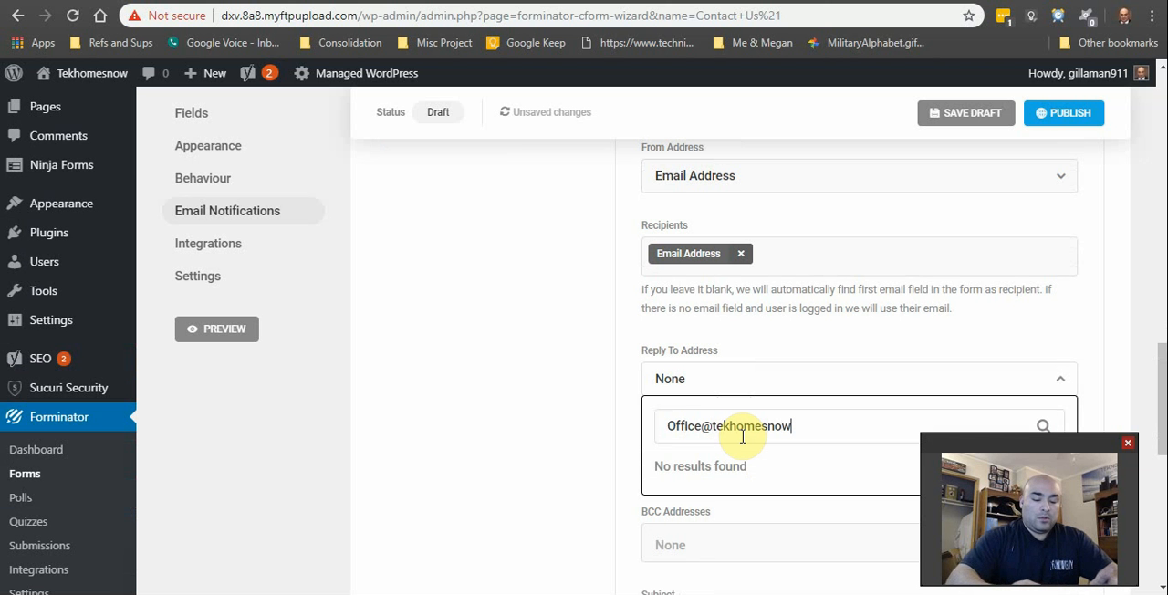
click(631, 429)
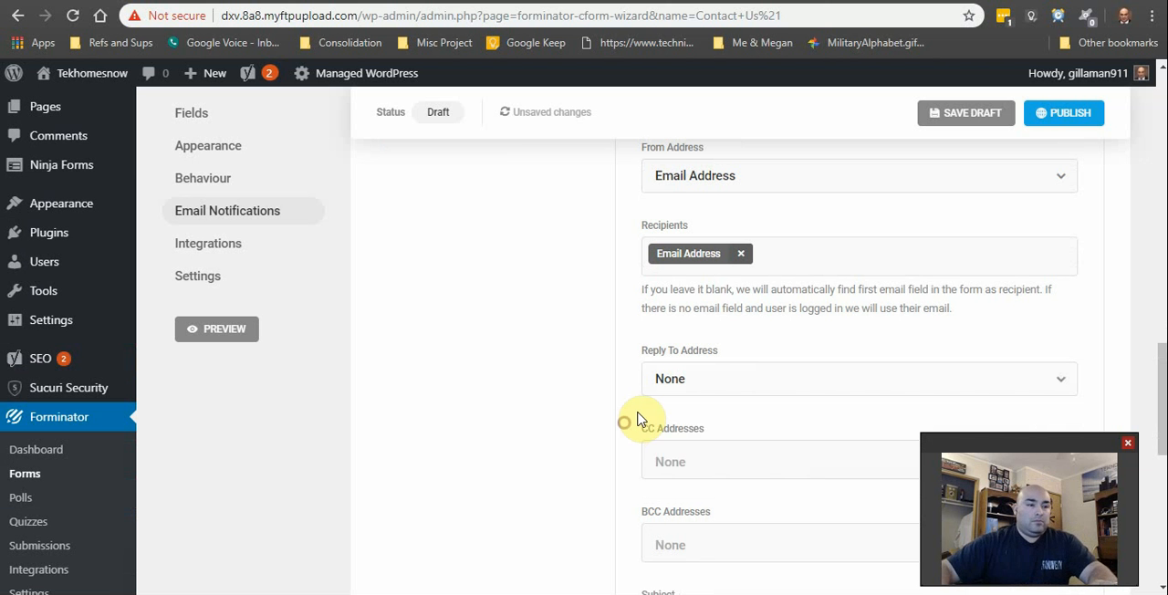
Step: Try the Email Address field as the confirmation email's Reply To Address and revert it to None
scroll(657, 422, down, 2)
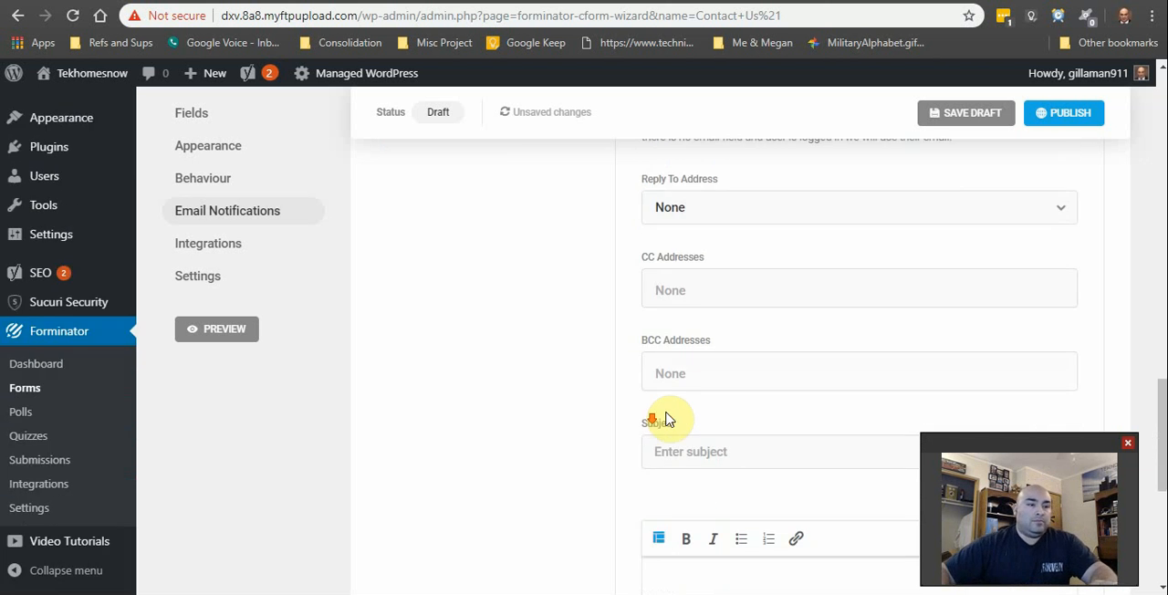
click(725, 223)
click(730, 325)
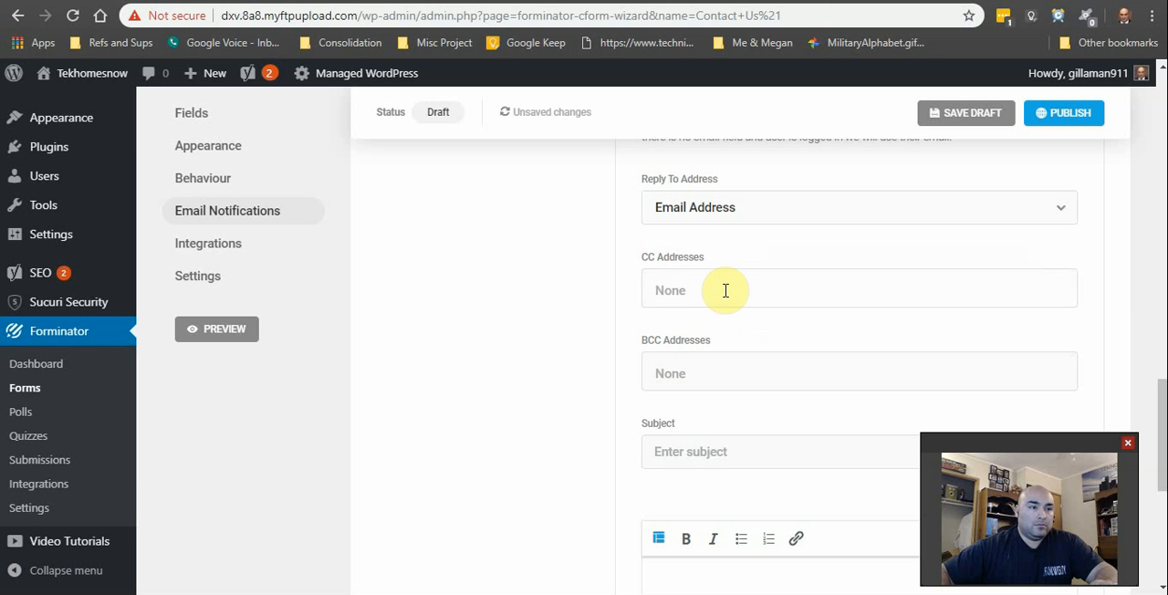
click(1041, 202)
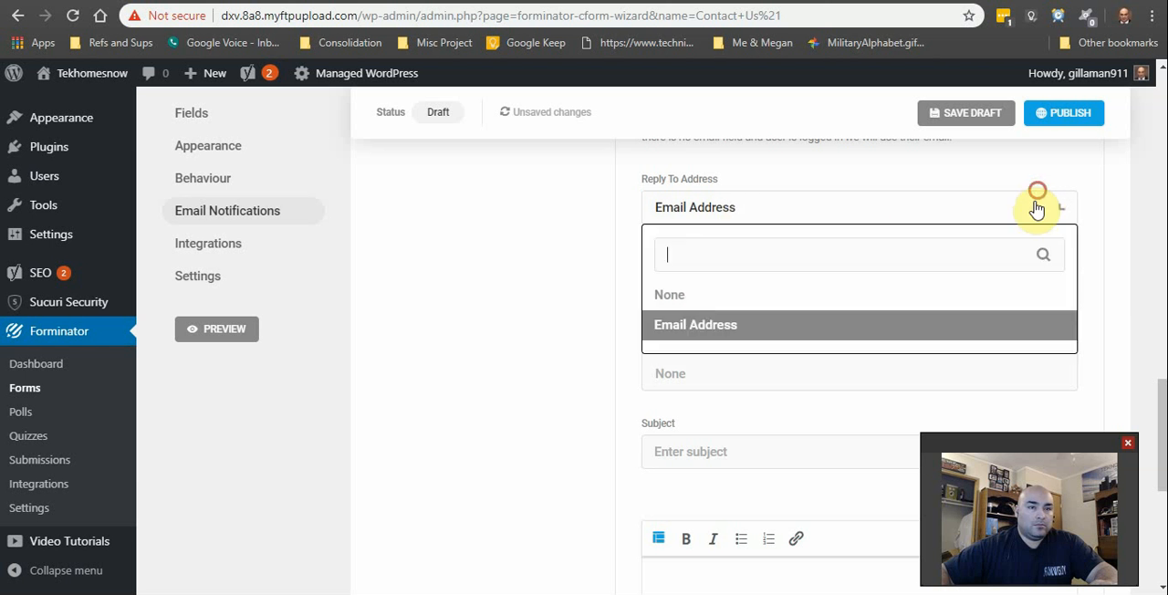
click(887, 294)
Step: Turn off sending a confirmation email to the user who submitted the form
scroll(652, 456, down, 3)
scroll(722, 320, up, 2)
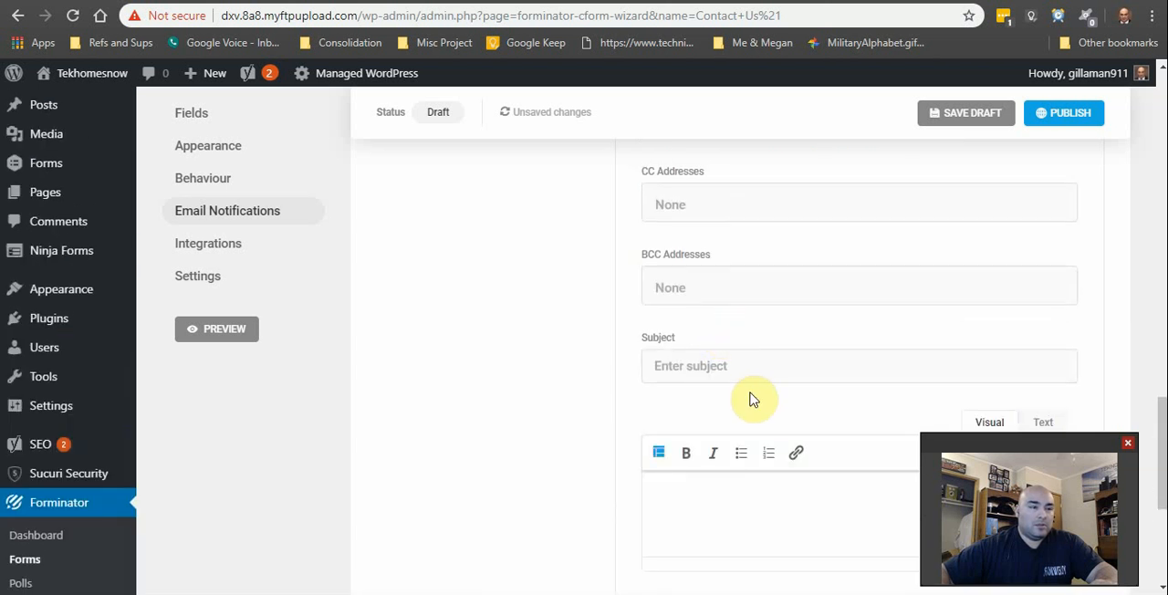
click(745, 369)
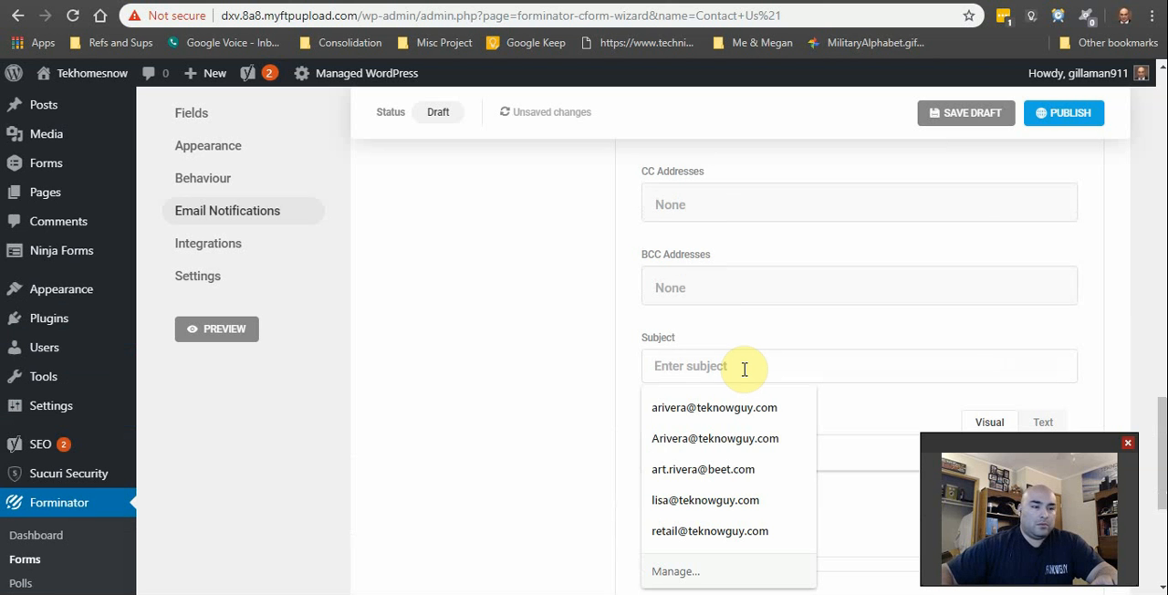
click(615, 334)
scroll(651, 405, down, 3)
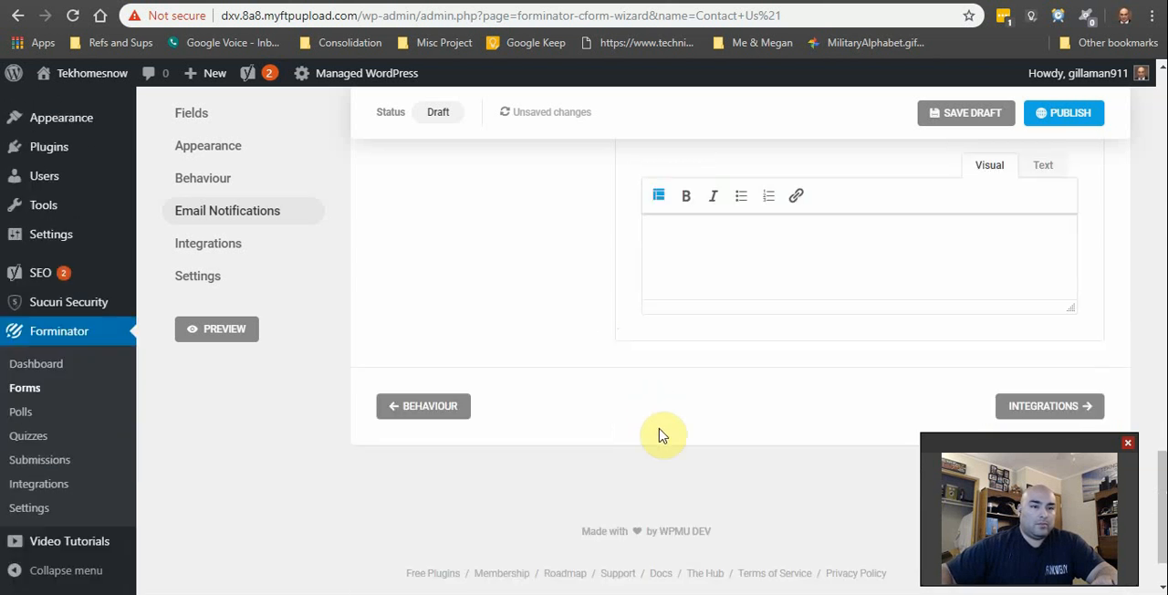
scroll(663, 435, up, 10)
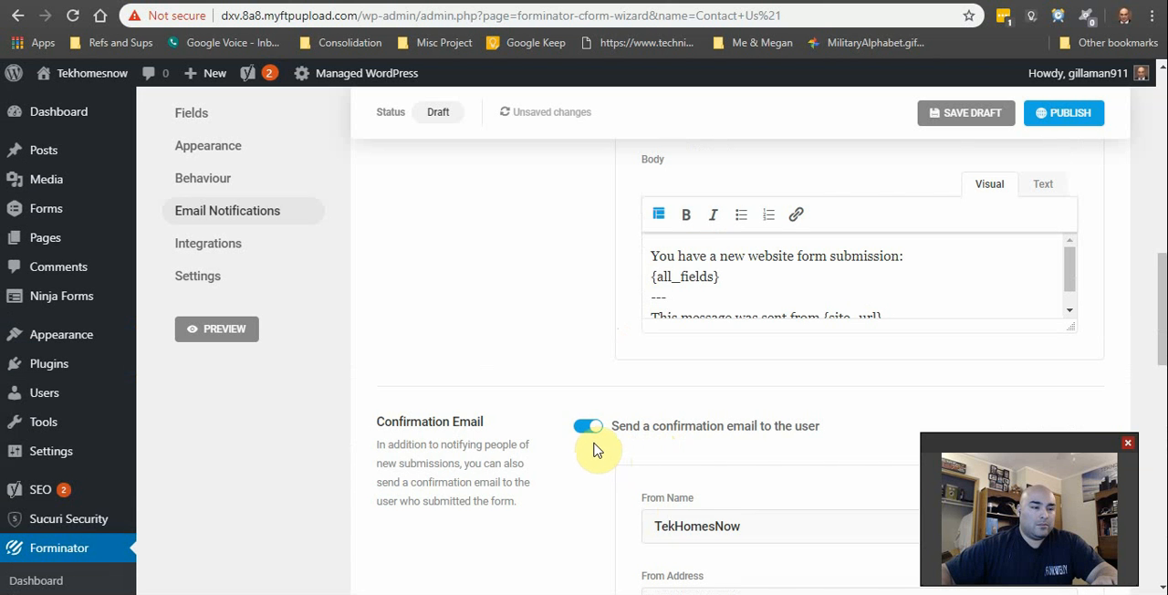
click(584, 429)
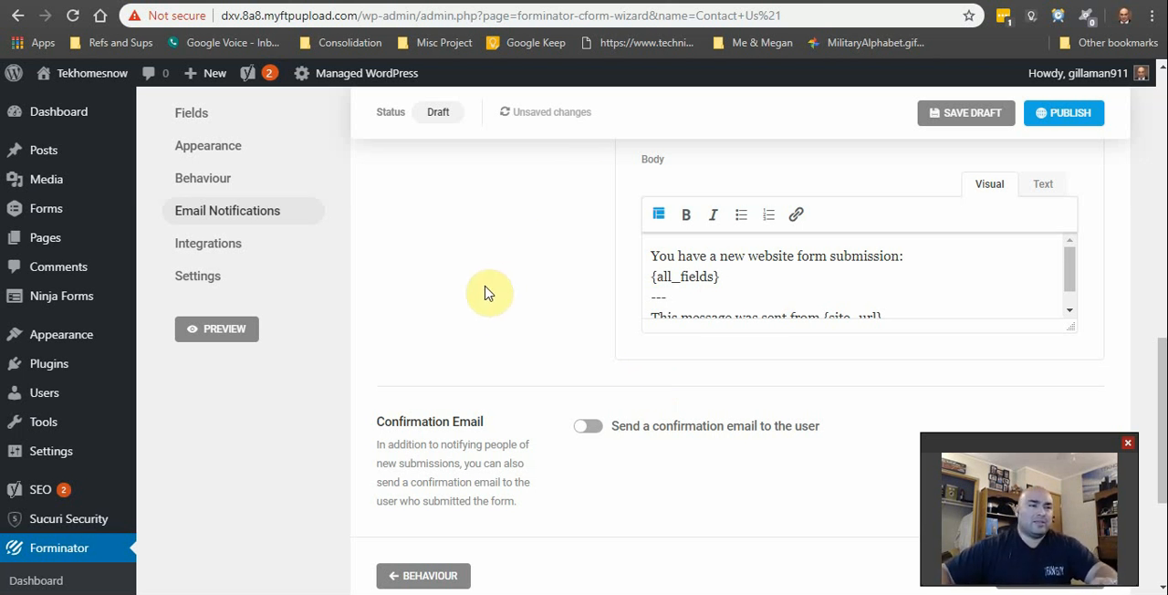
Step: Publish the Contact Us! form and copy its embed shortcode
scroll(490, 338, up, 2)
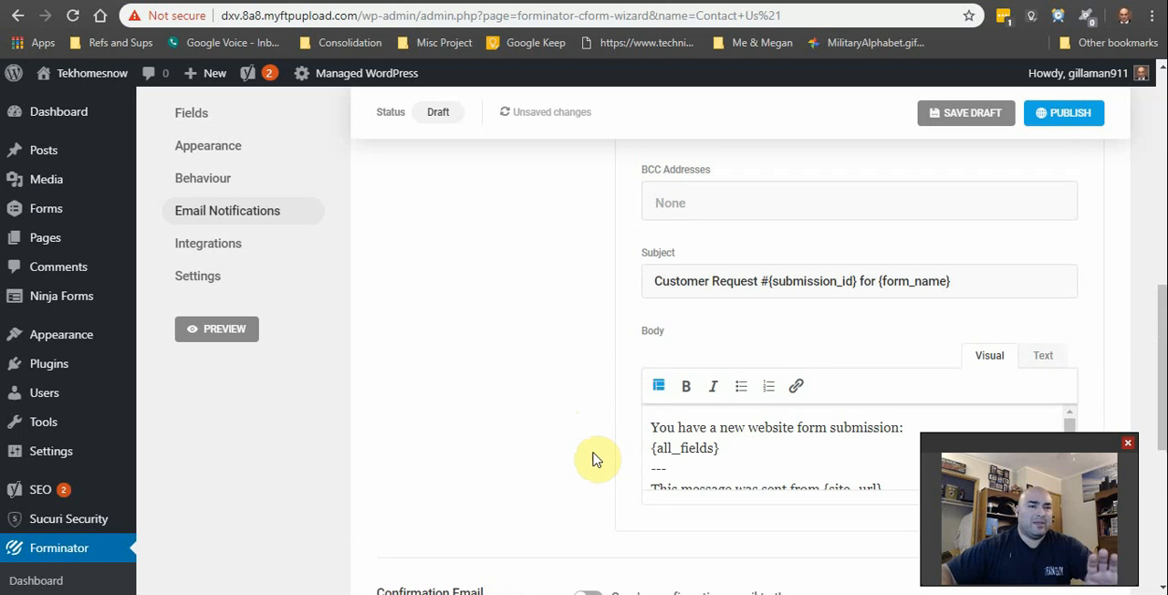
scroll(593, 459, up, 6)
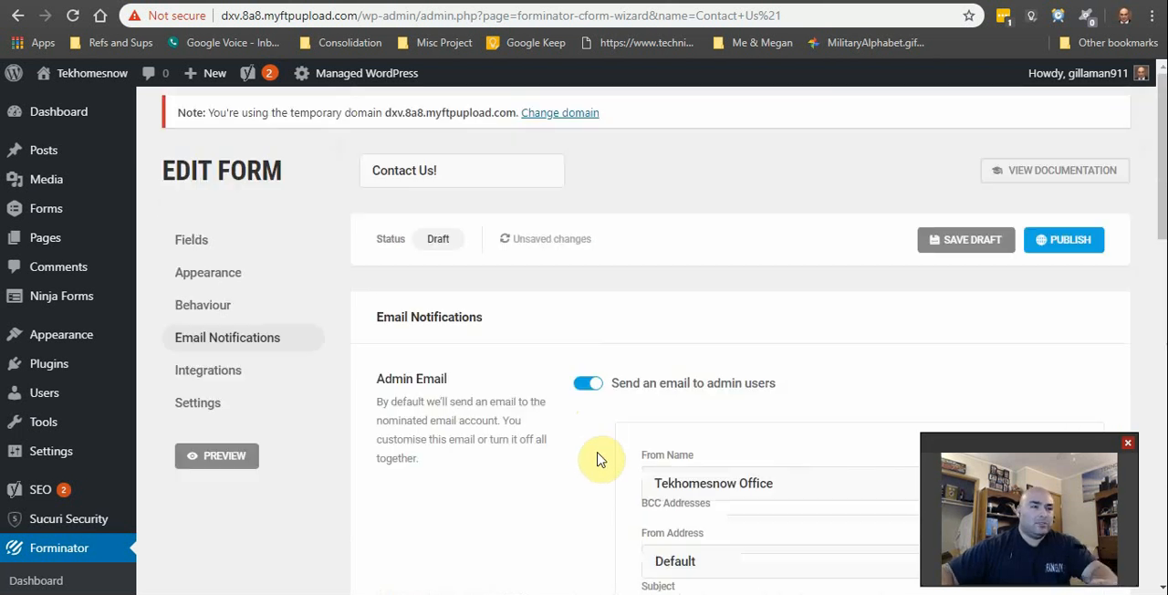
click(263, 376)
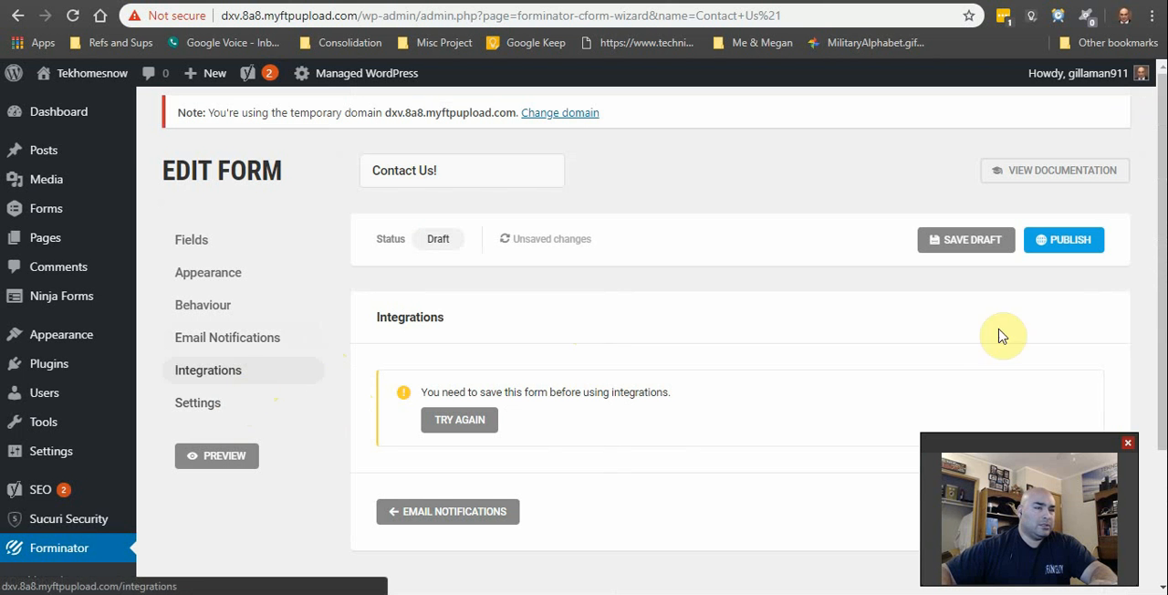
click(1061, 241)
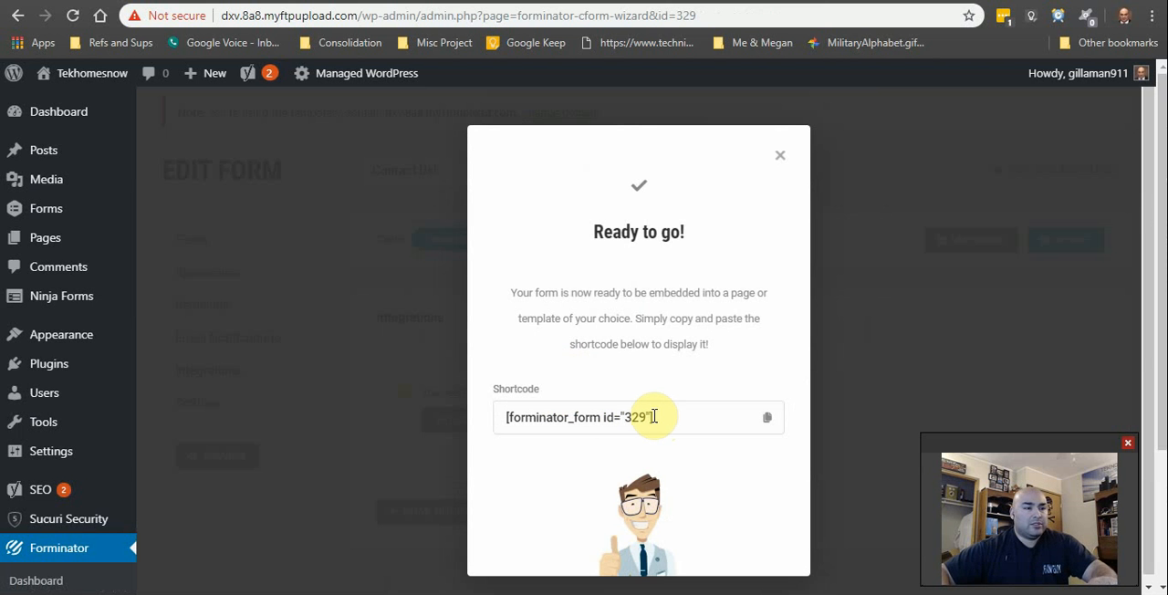
click(769, 422)
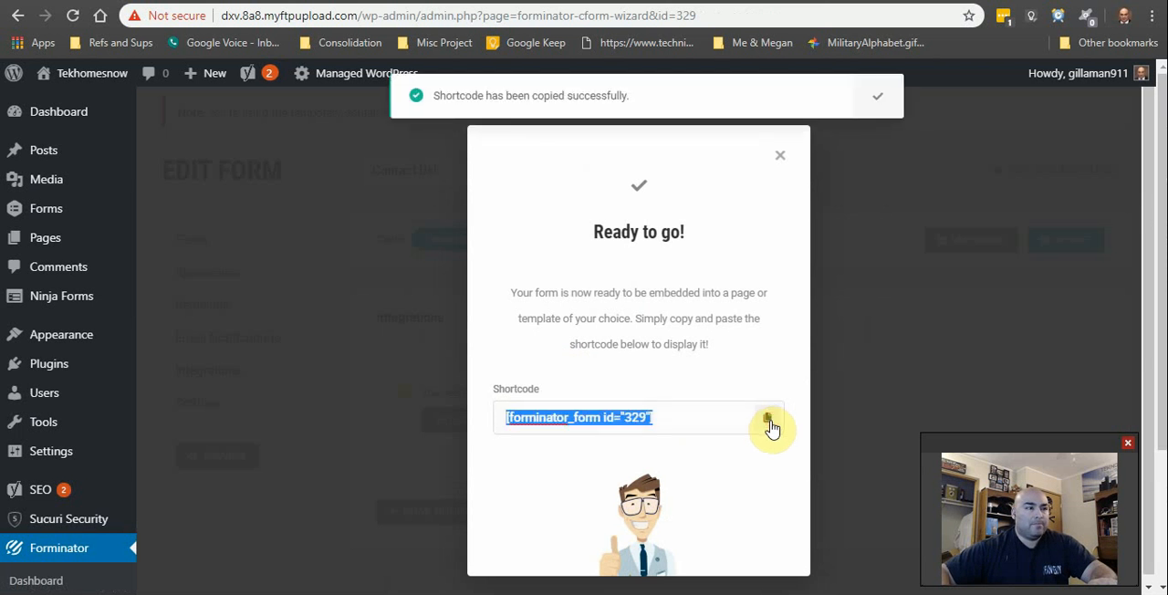
click(781, 156)
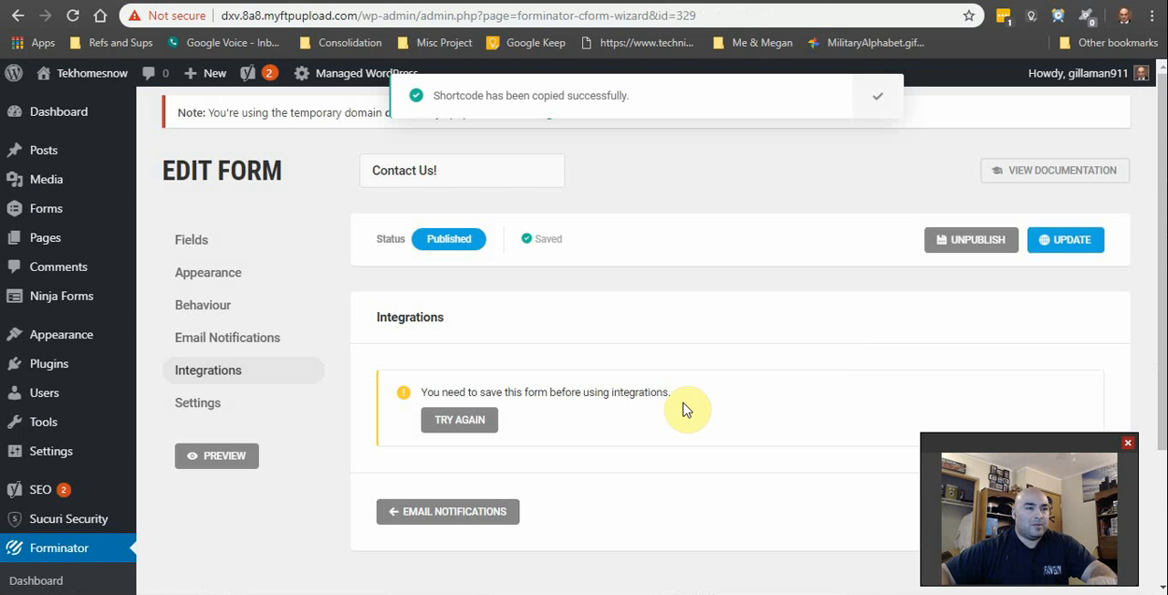
Step: Reload the form's Integrations section and examine the third-party services available for connection
click(207, 381)
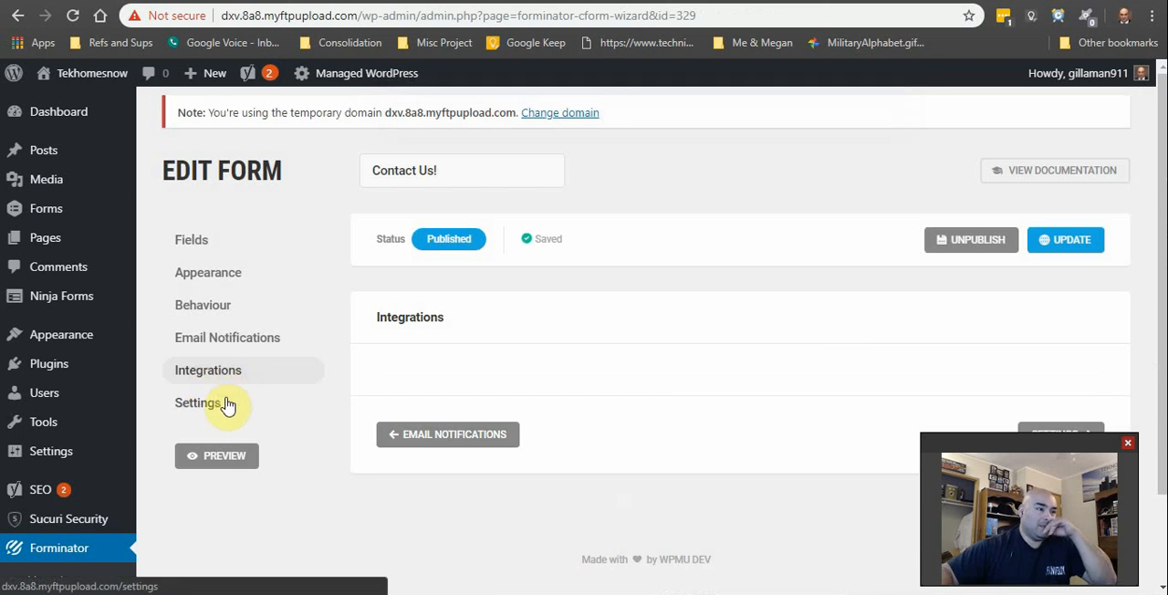
click(224, 347)
click(224, 371)
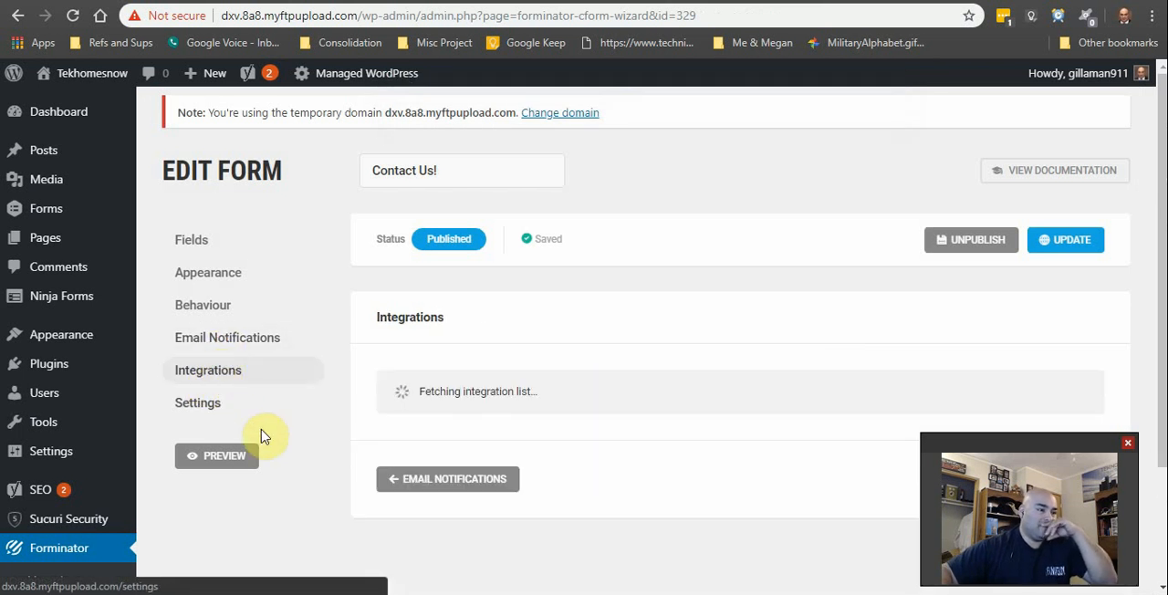
scroll(295, 448, down, 3)
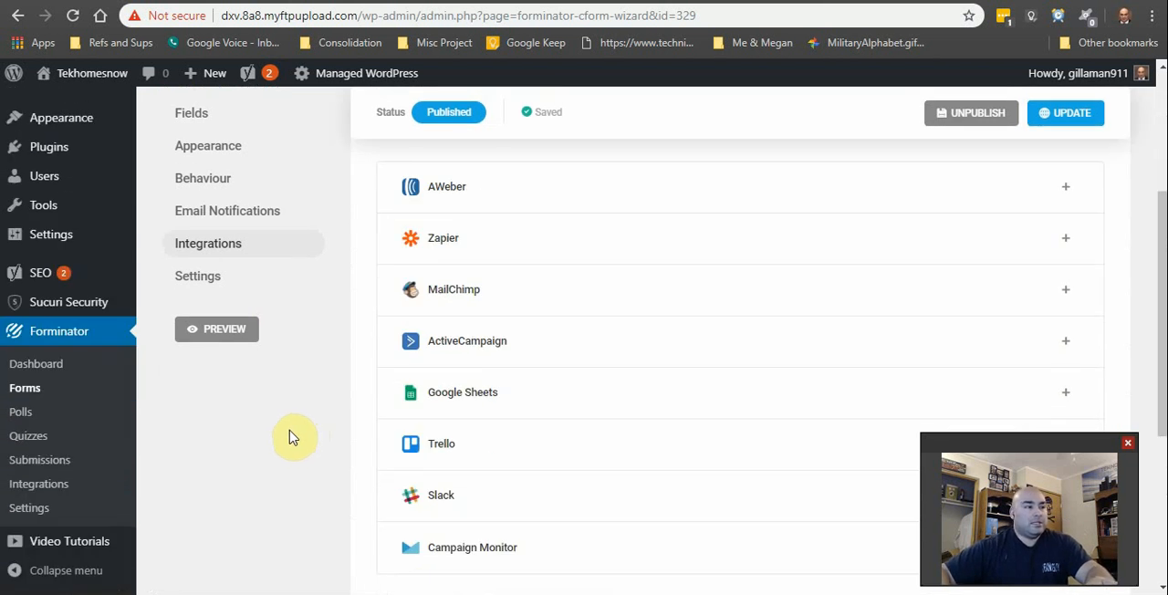
scroll(288, 437, down, 2)
scroll(292, 435, up, 2)
scroll(292, 430, down, 1)
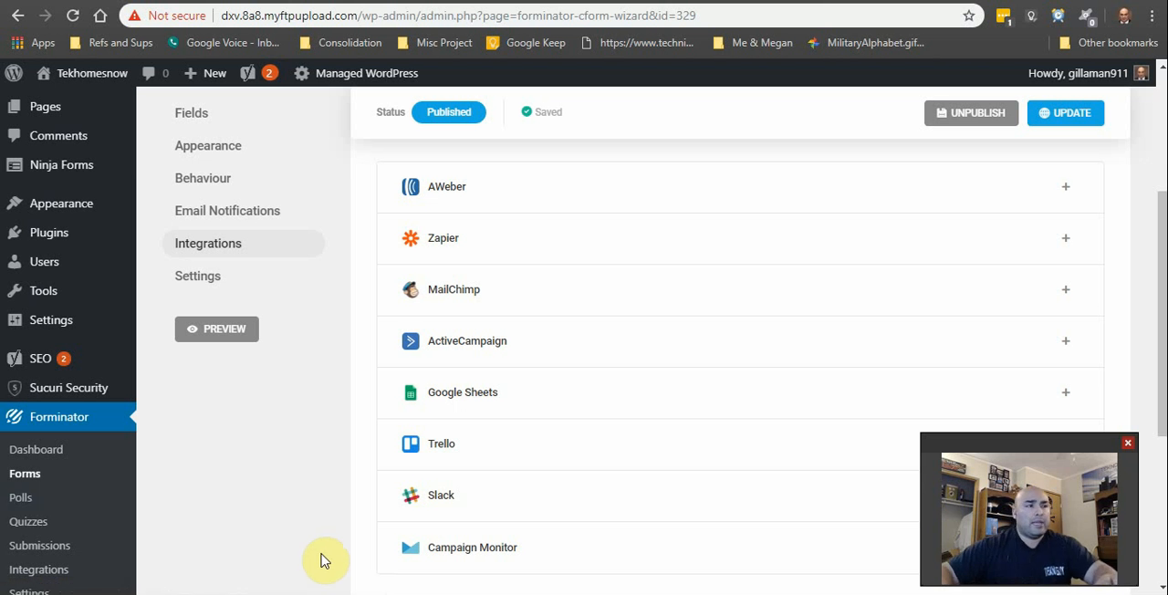
Step: Review the Contact Us! form's data storage and privacy settings and update the published form
scroll(343, 486, down, 1)
scroll(345, 484, up, 2)
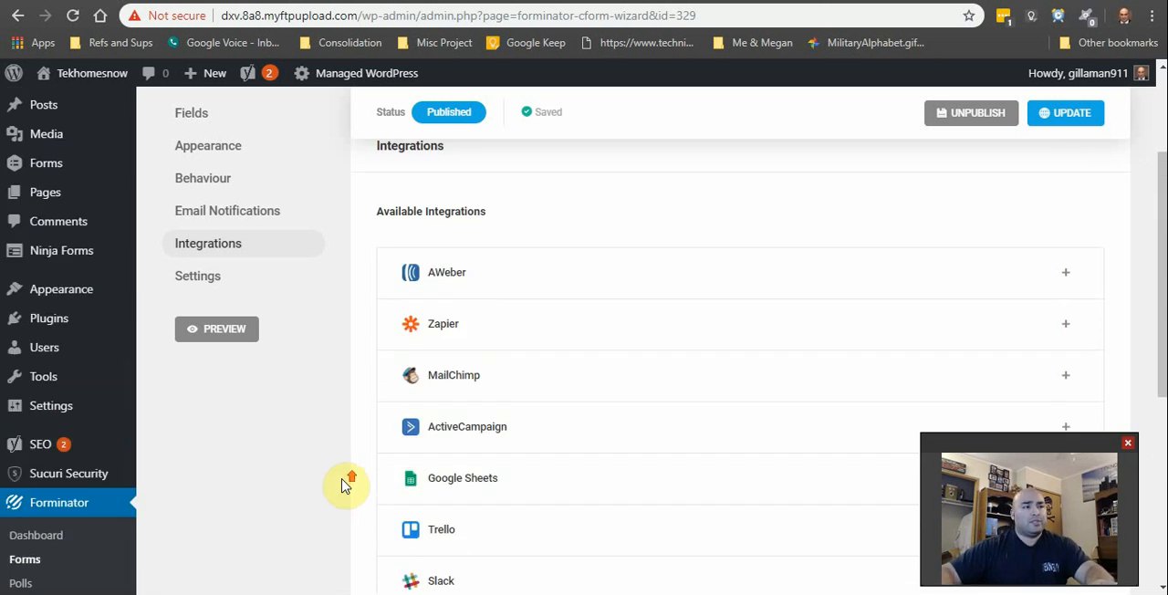
scroll(345, 484, down, 2)
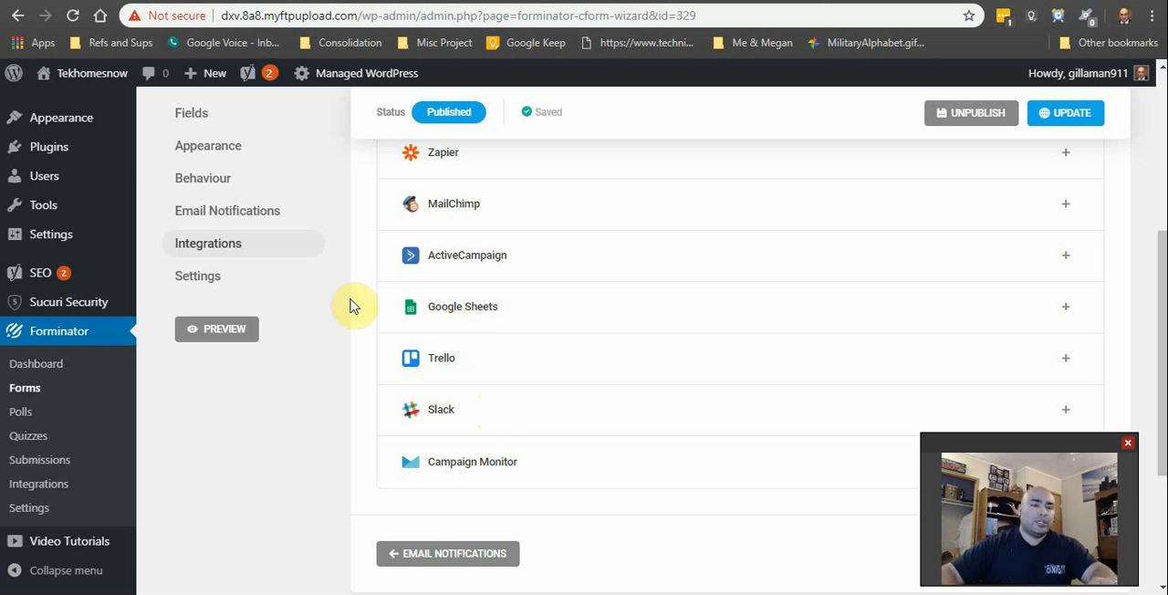
click(238, 276)
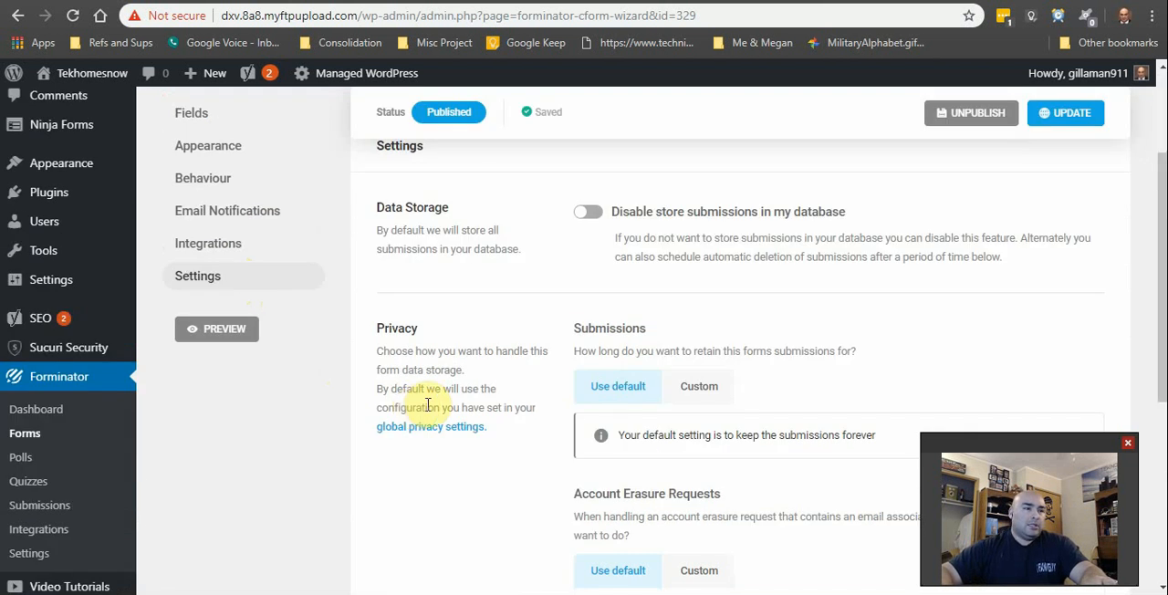
scroll(481, 427, down, 2)
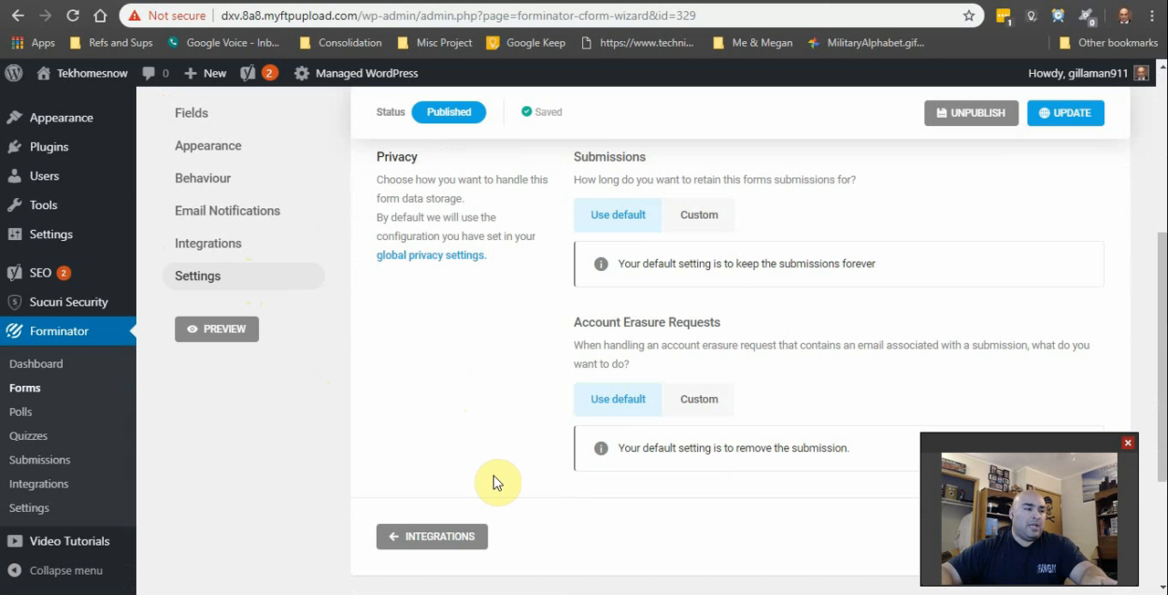
click(1070, 113)
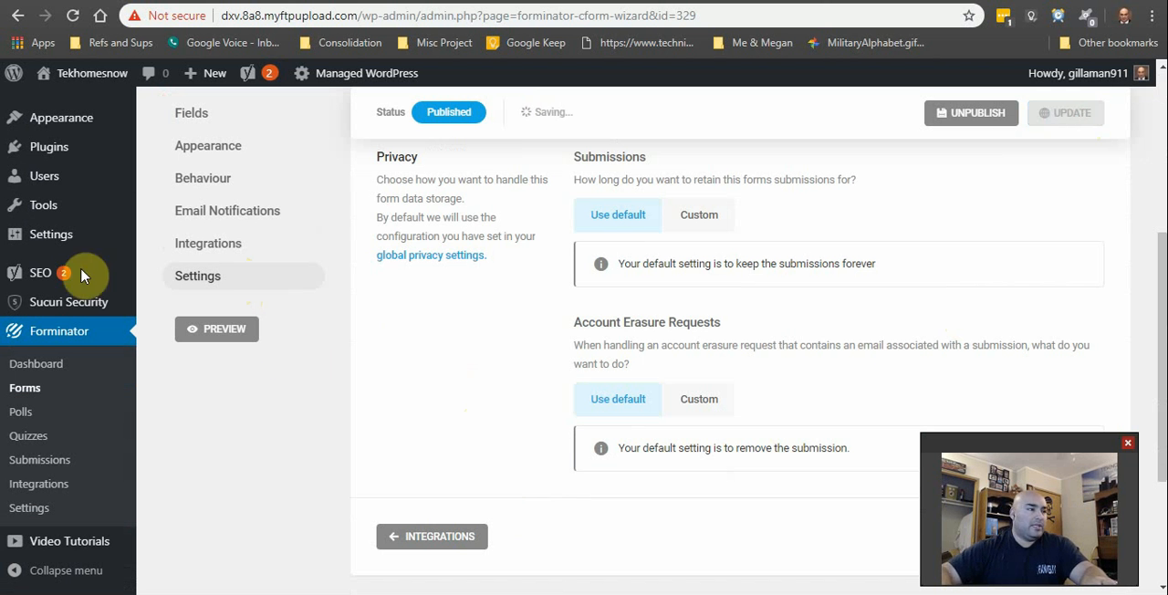
Step: Visit the live Tekhomesnow site and open its Contact Us page
scroll(163, 313, up, 4)
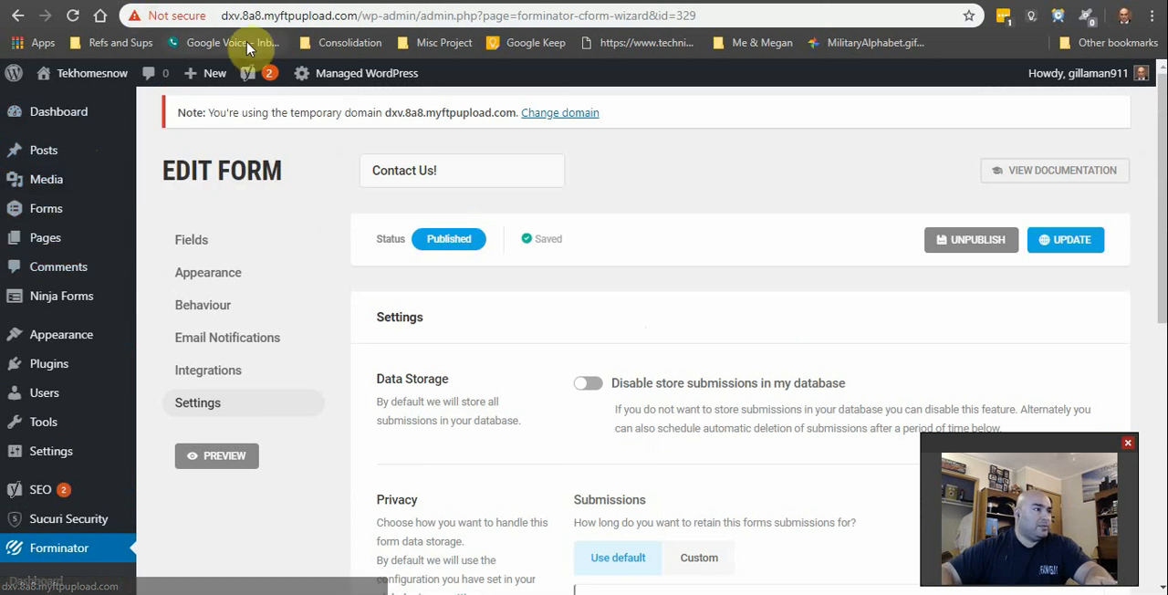
click(90, 108)
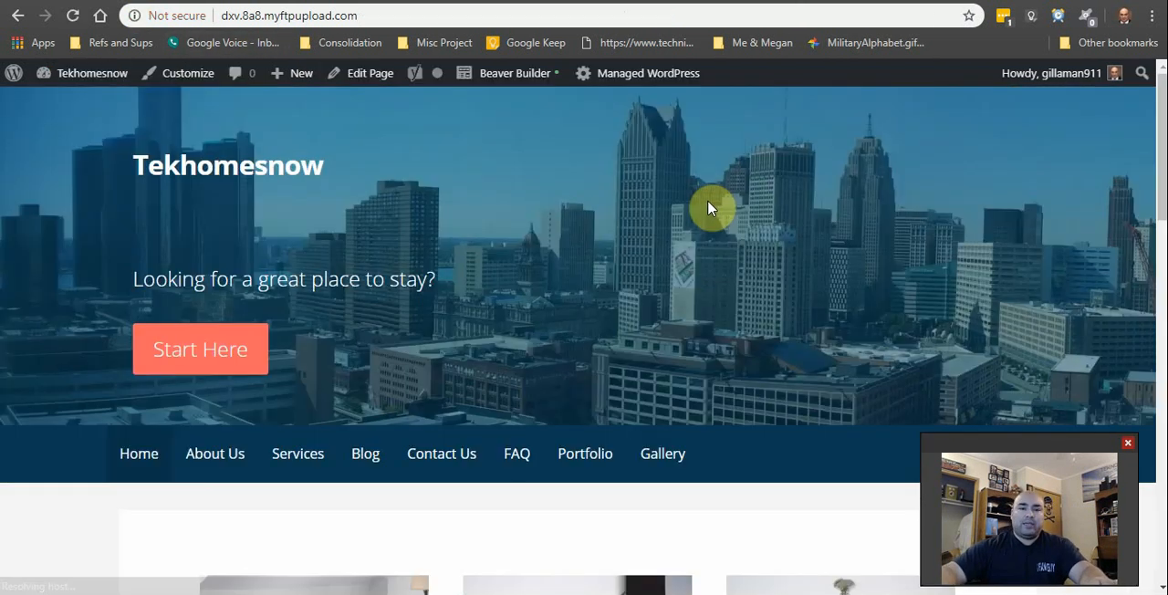
scroll(840, 326, down, 5)
scroll(664, 304, up, 5)
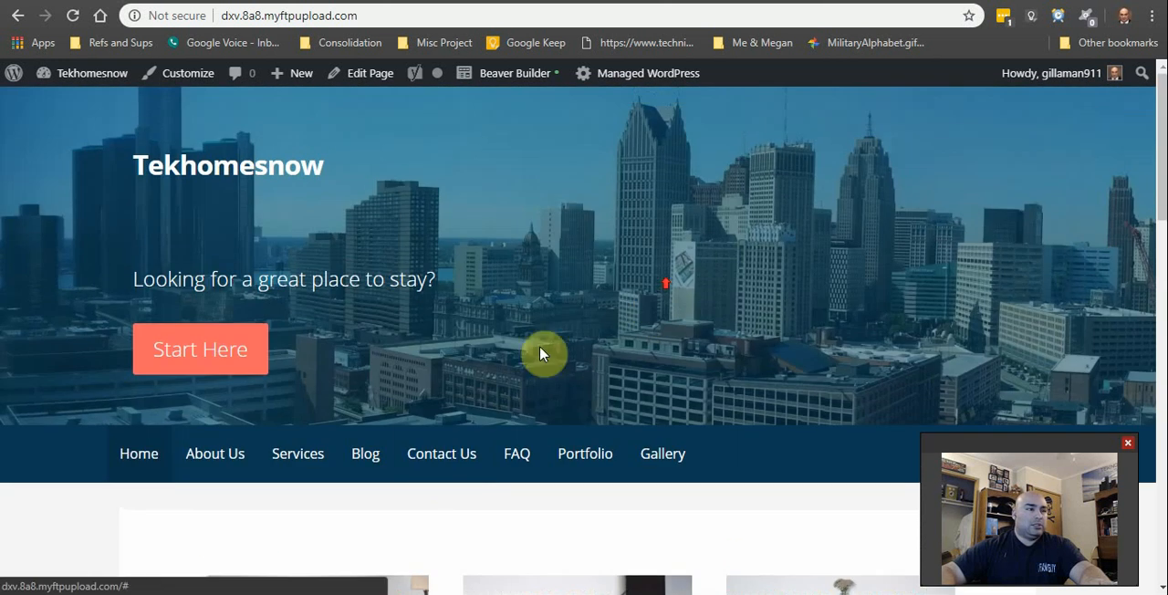
click(442, 454)
Step: Open the Contact Us page in Beaver Builder and add a Text Editor module below the existing form, containing the copied form shortcode
scroll(594, 357, down, 6)
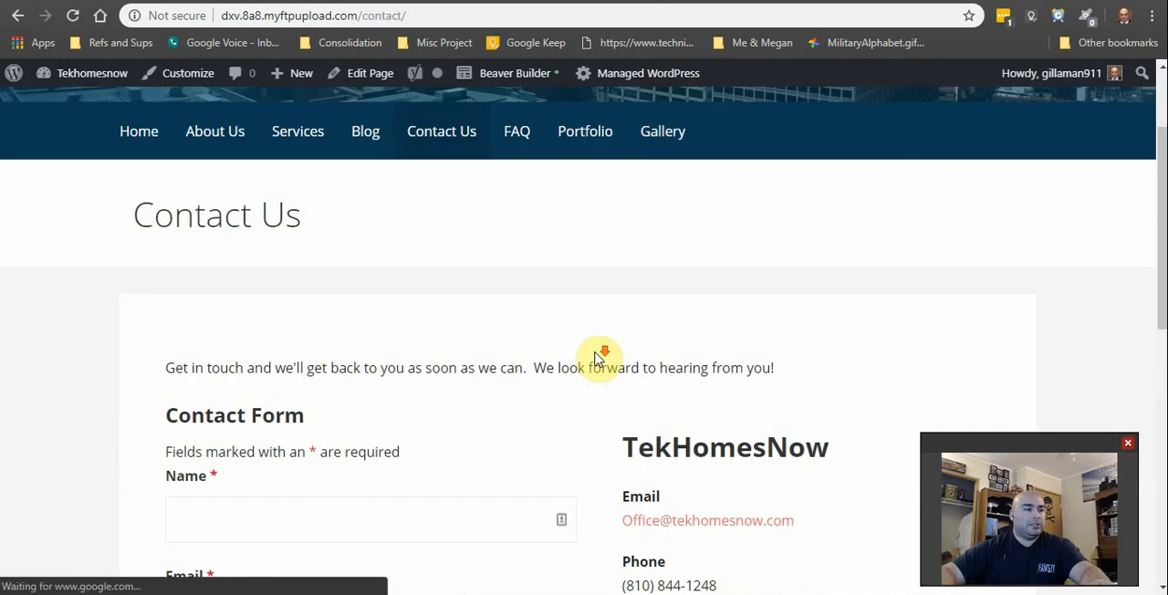
scroll(500, 317, down, 3)
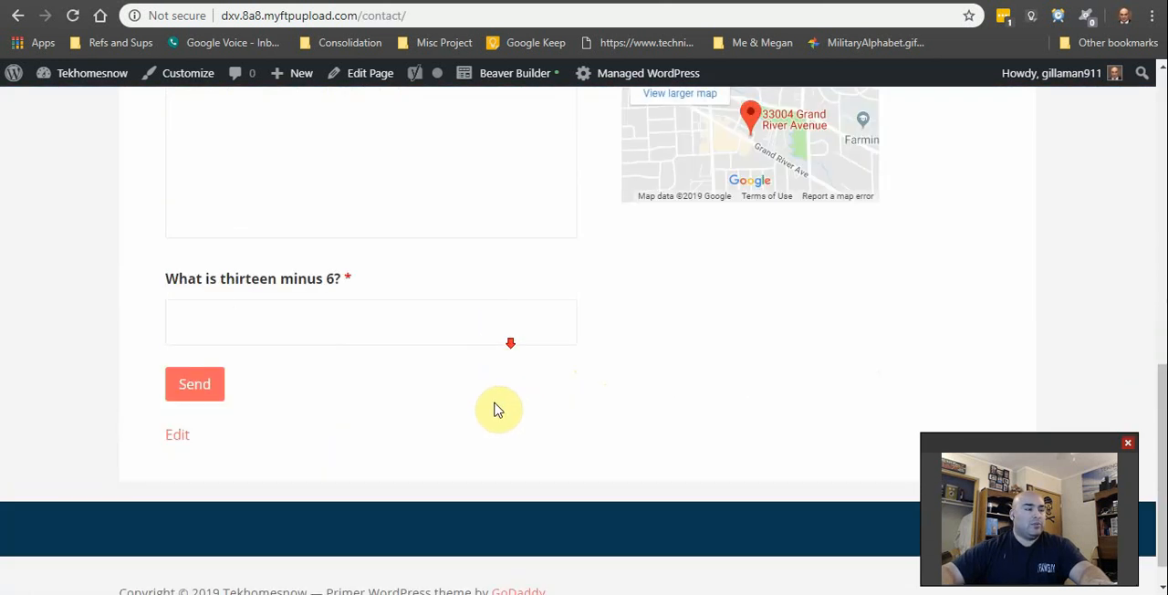
scroll(496, 410, up, 3)
scroll(568, 292, up, 2)
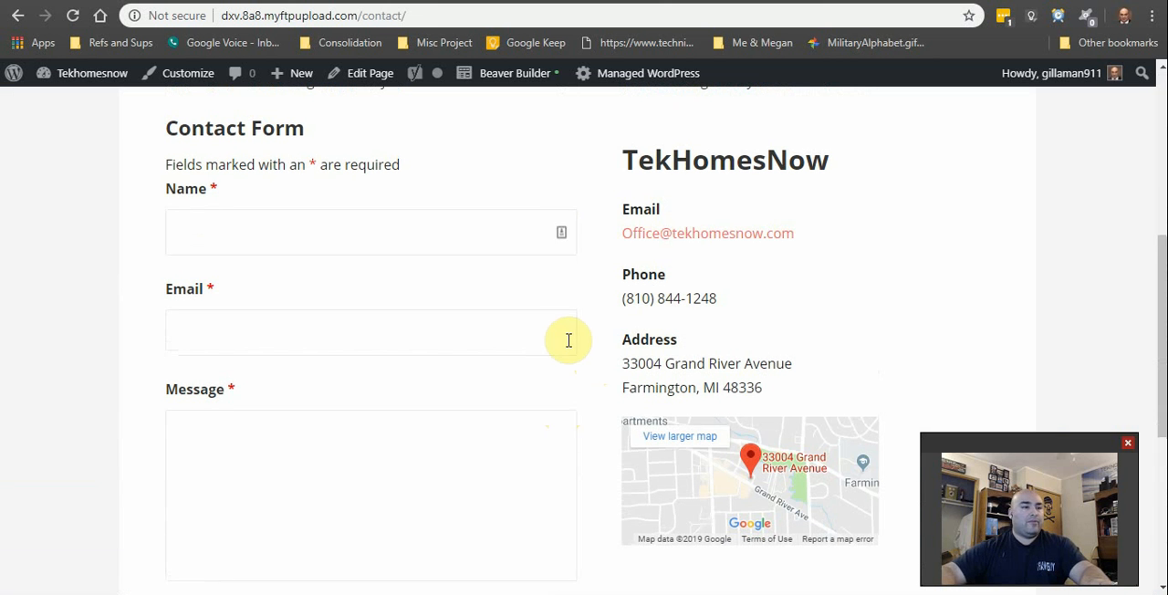
scroll(552, 365, down, 3)
scroll(551, 377, down, 3)
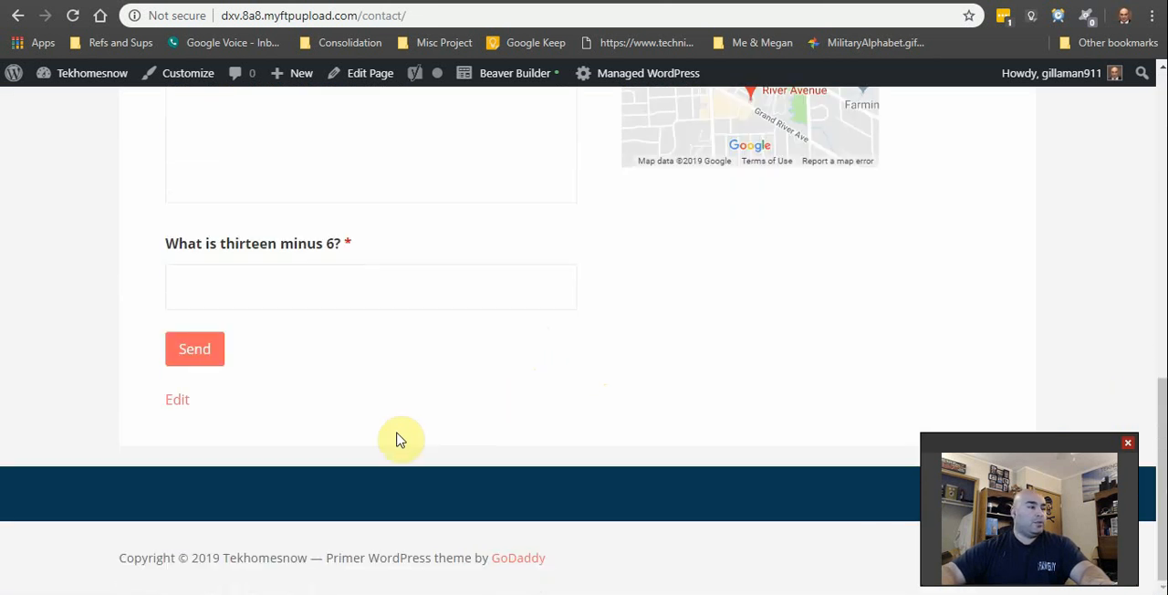
scroll(521, 425, up, 5)
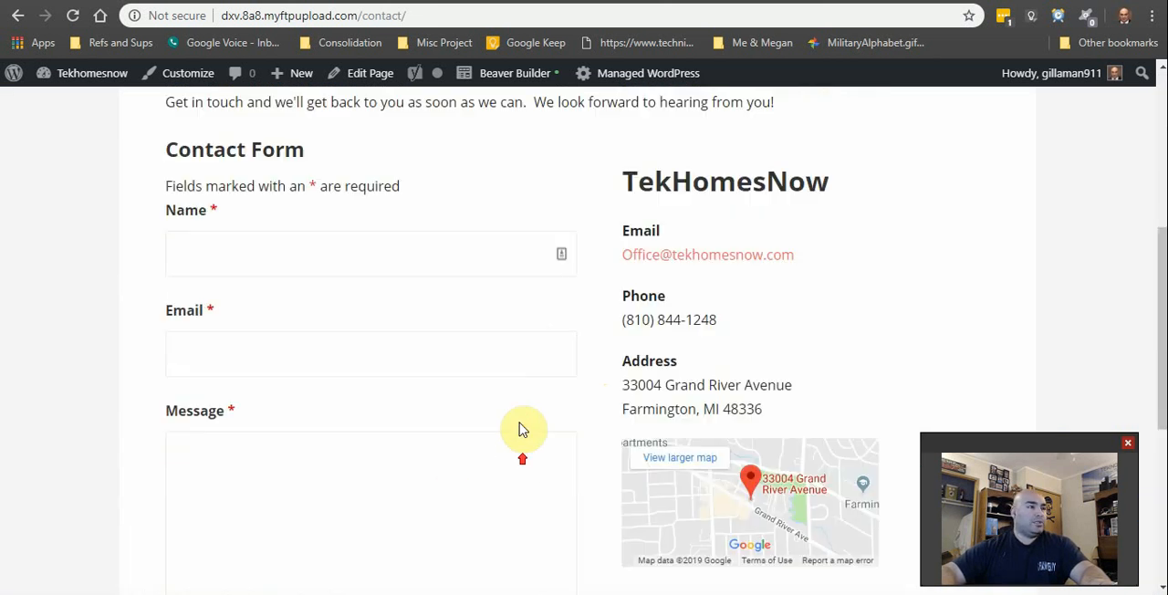
click(502, 82)
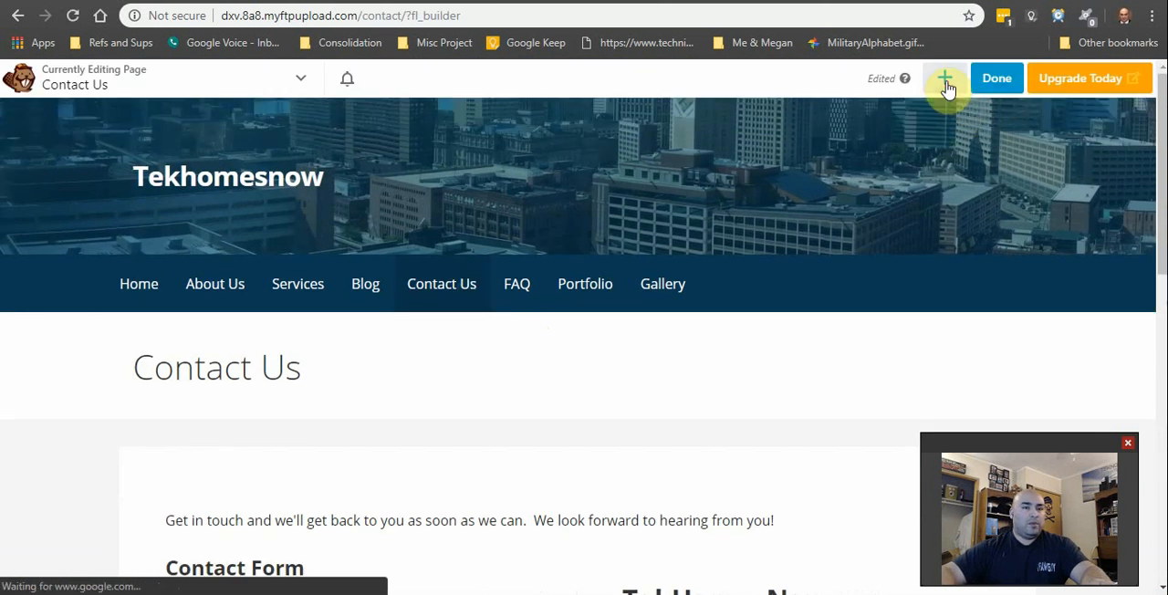
click(946, 82)
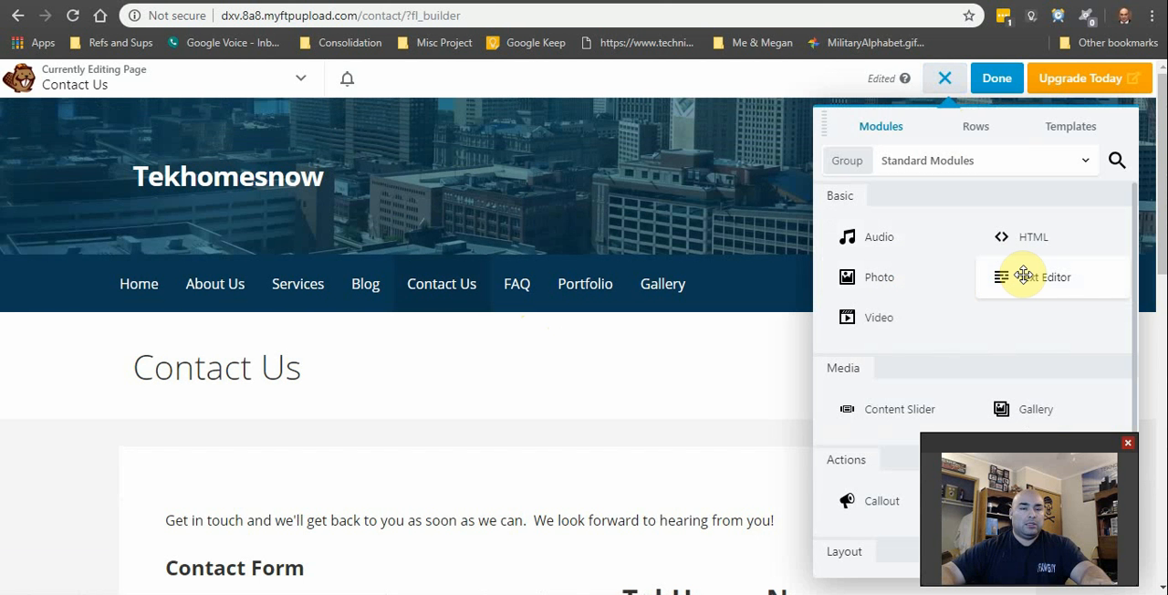
drag(1024, 276, 382, 404)
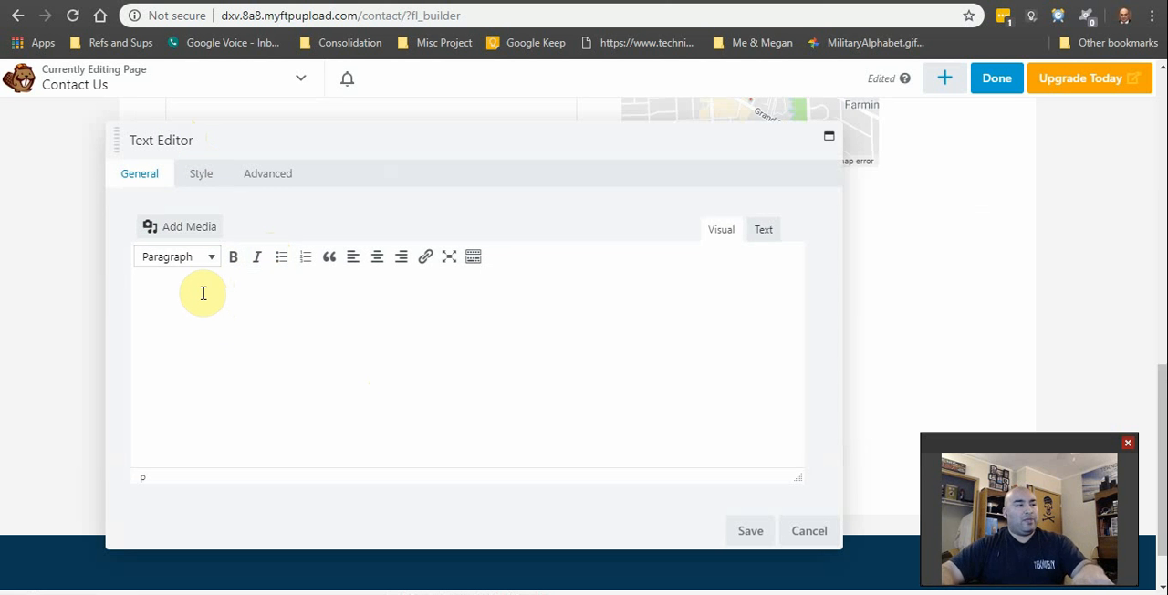
text([forminator_form id="329"])
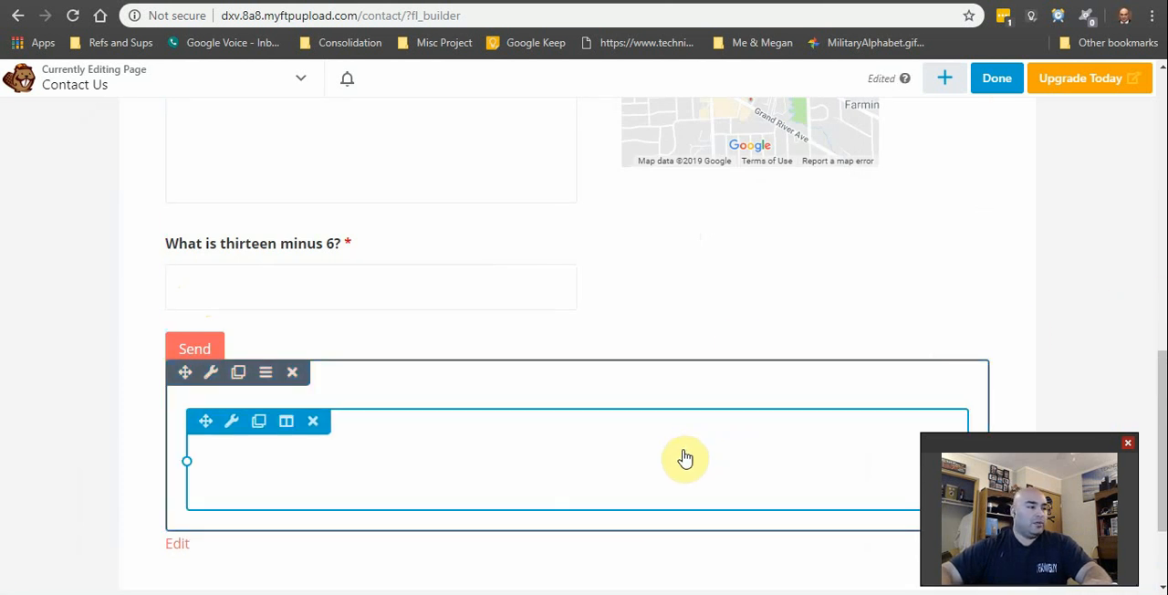
Step: Publish the Contact Us page layout and check the live page below the existing contact form for the embedded form
click(991, 84)
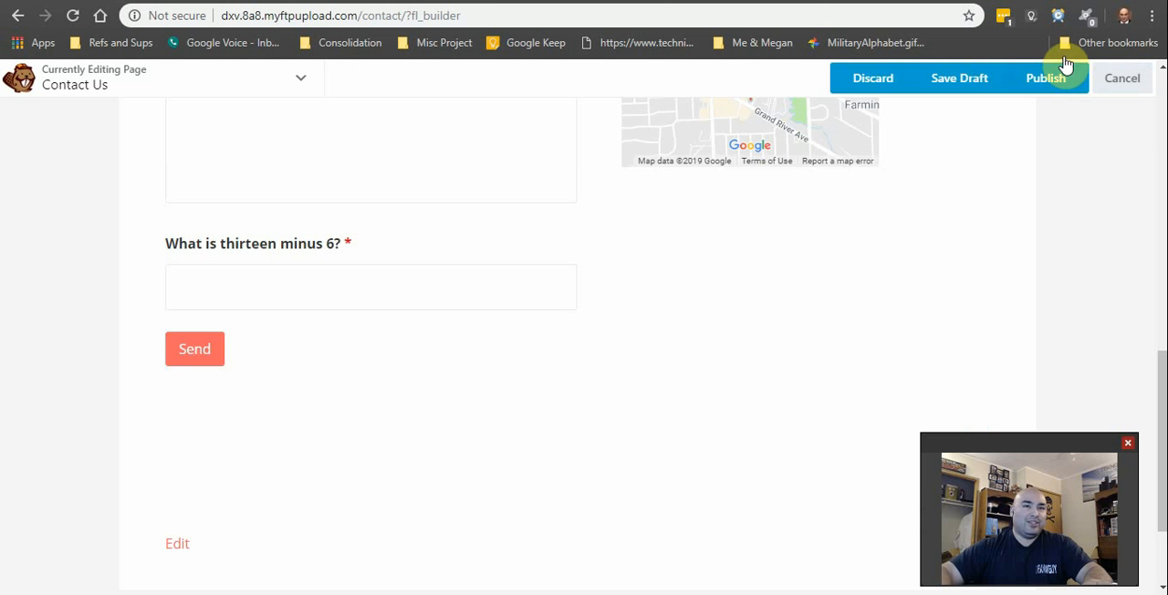
click(1047, 82)
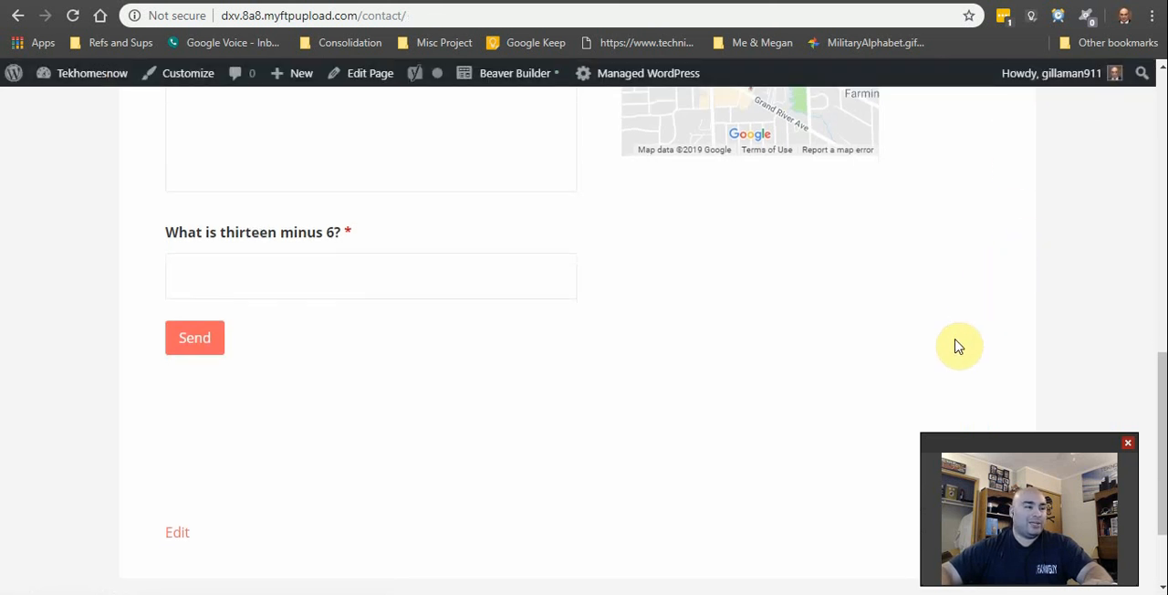
scroll(949, 342, down, 2)
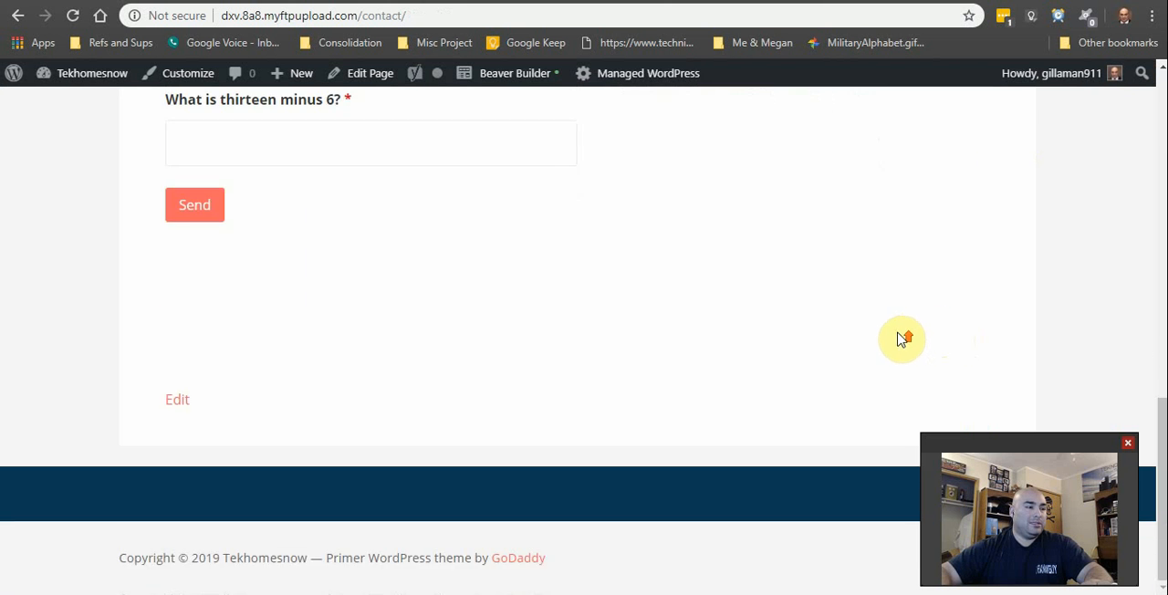
scroll(899, 337, up, 10)
scroll(877, 340, down, 10)
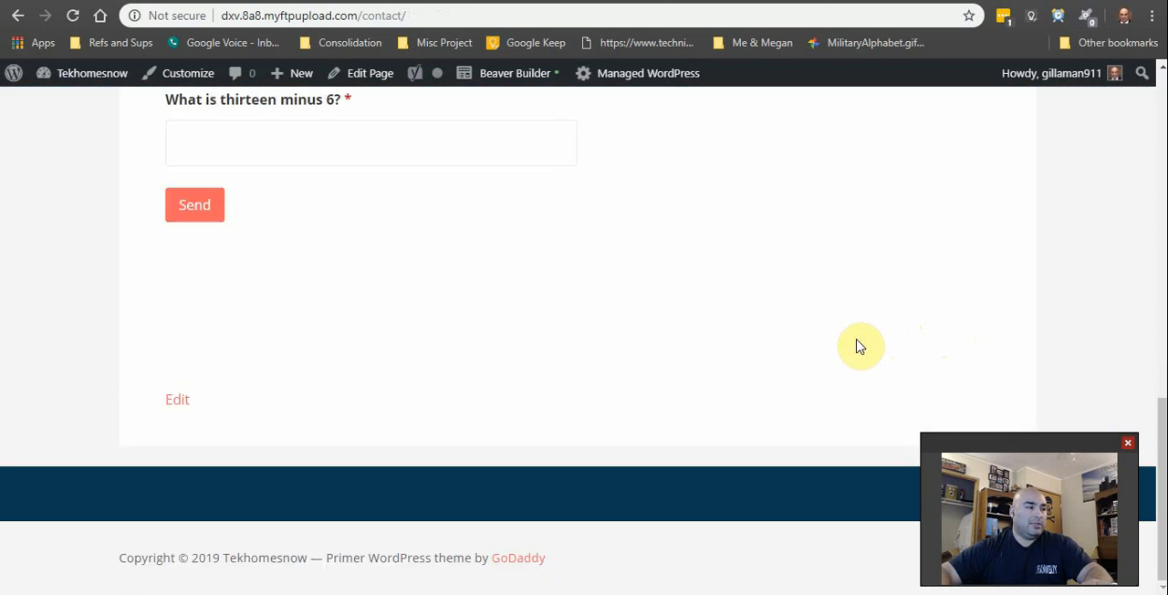
scroll(849, 340, up, 8)
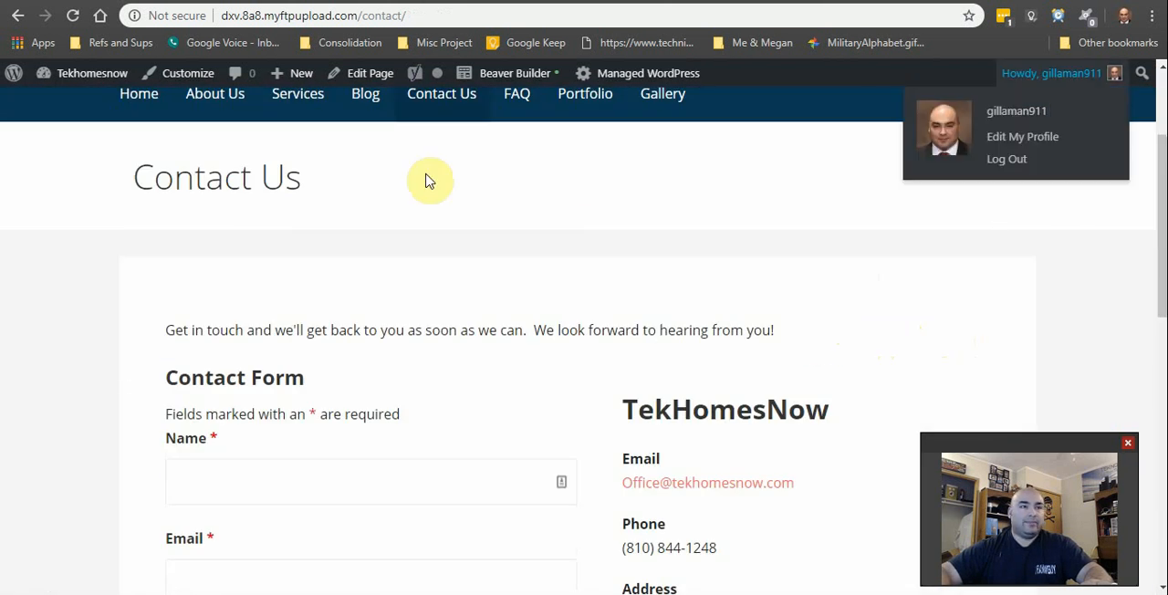
Step: Reopen the Contact Us page in Beaver Builder, inspect the added text module below the existing form, and exit to the live page
click(491, 86)
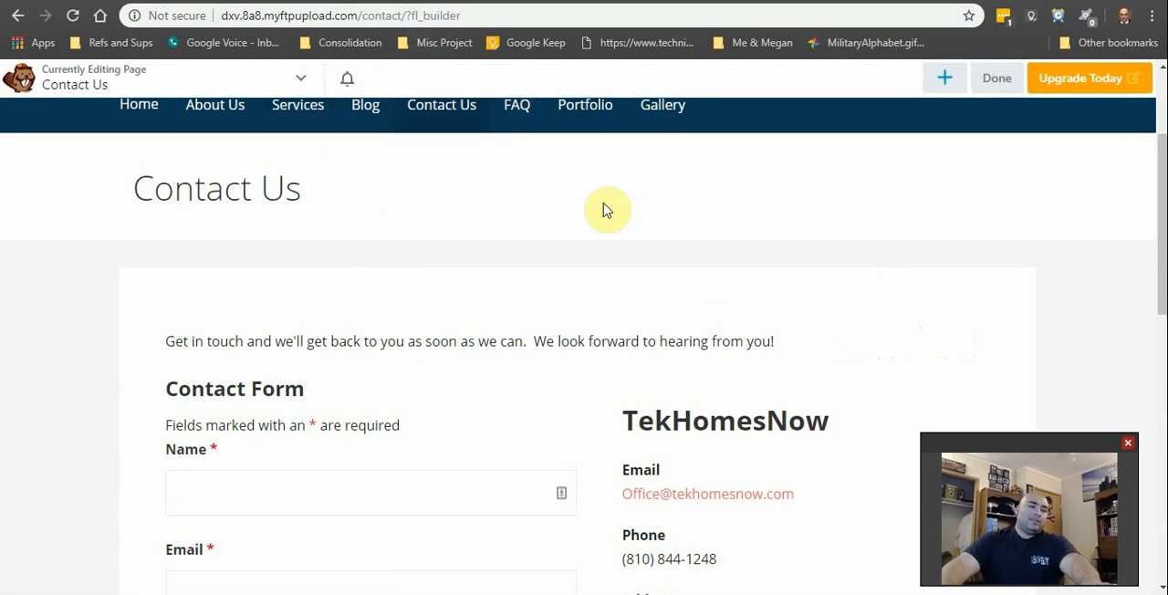
mouse_move(534, 351)
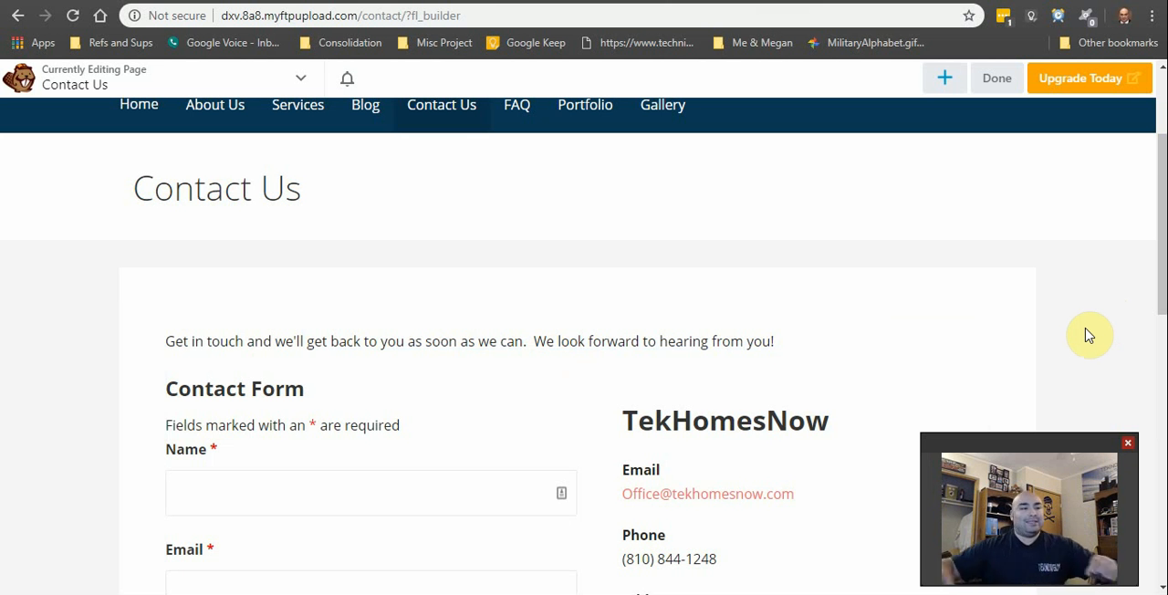
scroll(827, 381, down, 5)
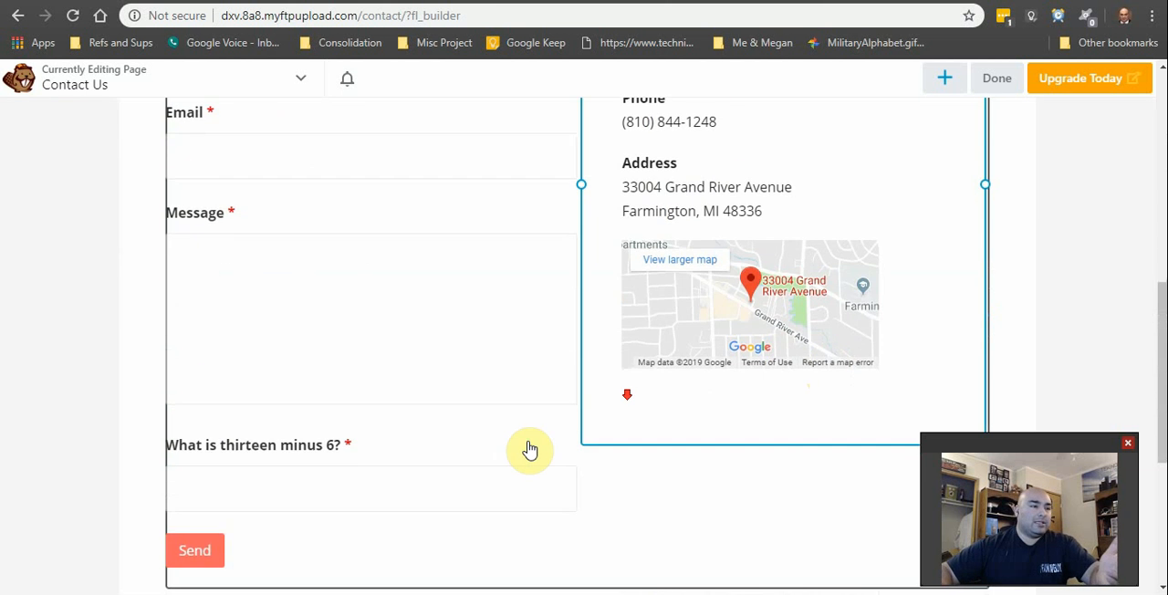
scroll(525, 450, down, 3)
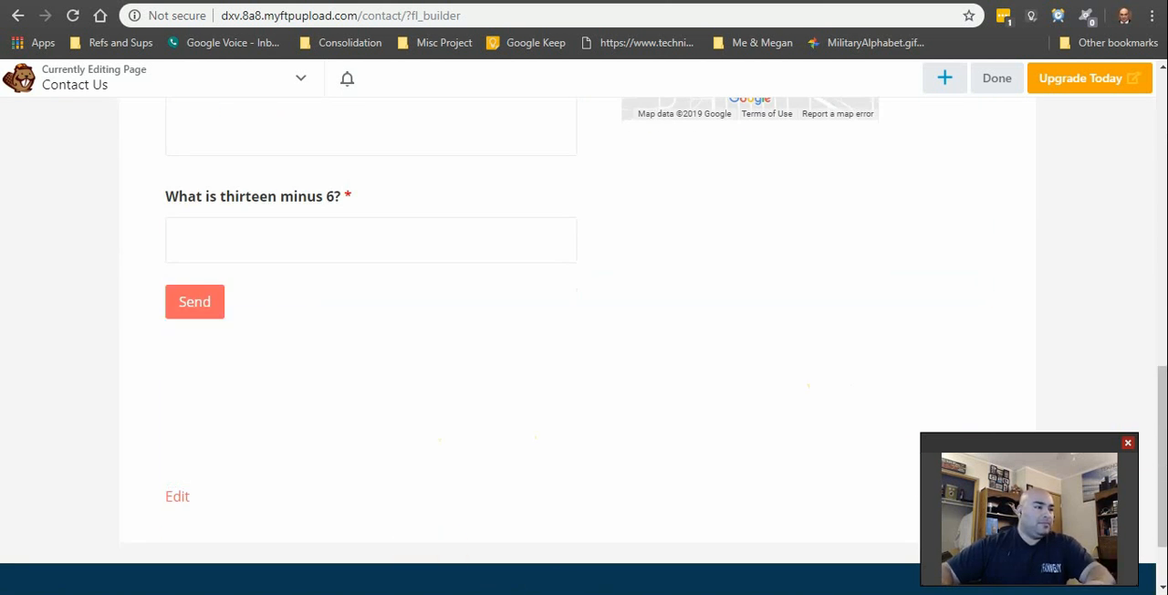
mouse_move(414, 446)
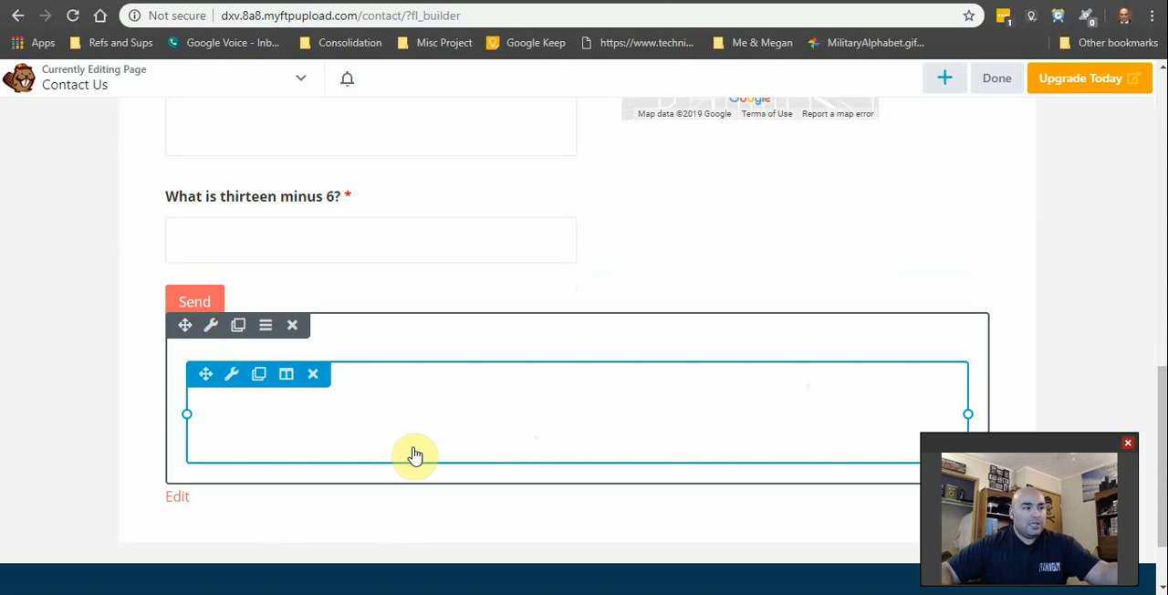
scroll(724, 460, up, 8)
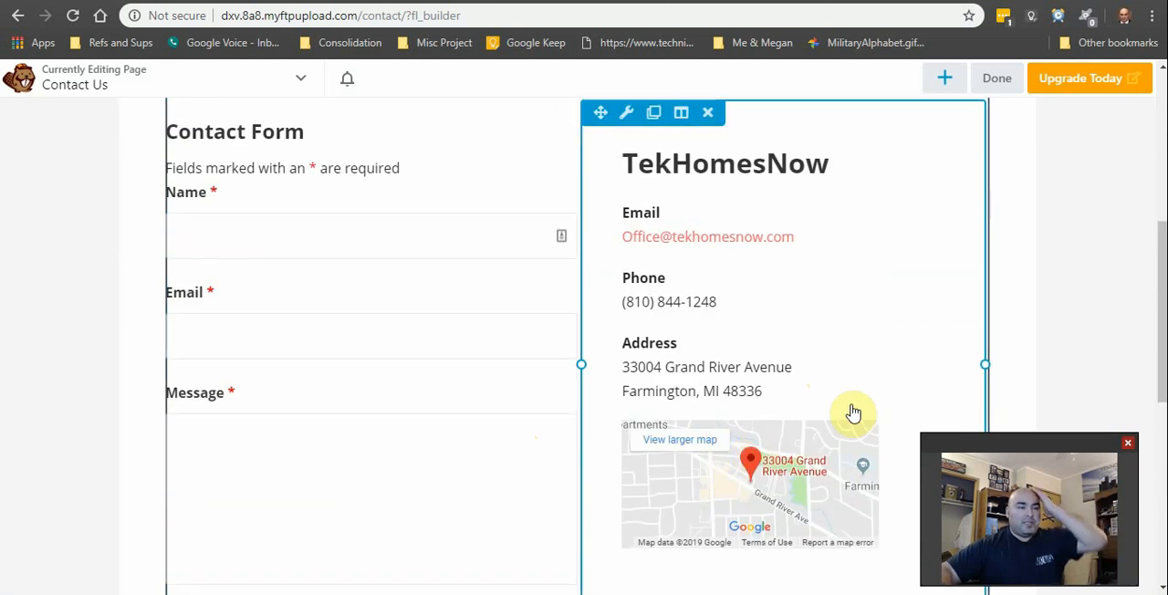
scroll(539, 391, down, 5)
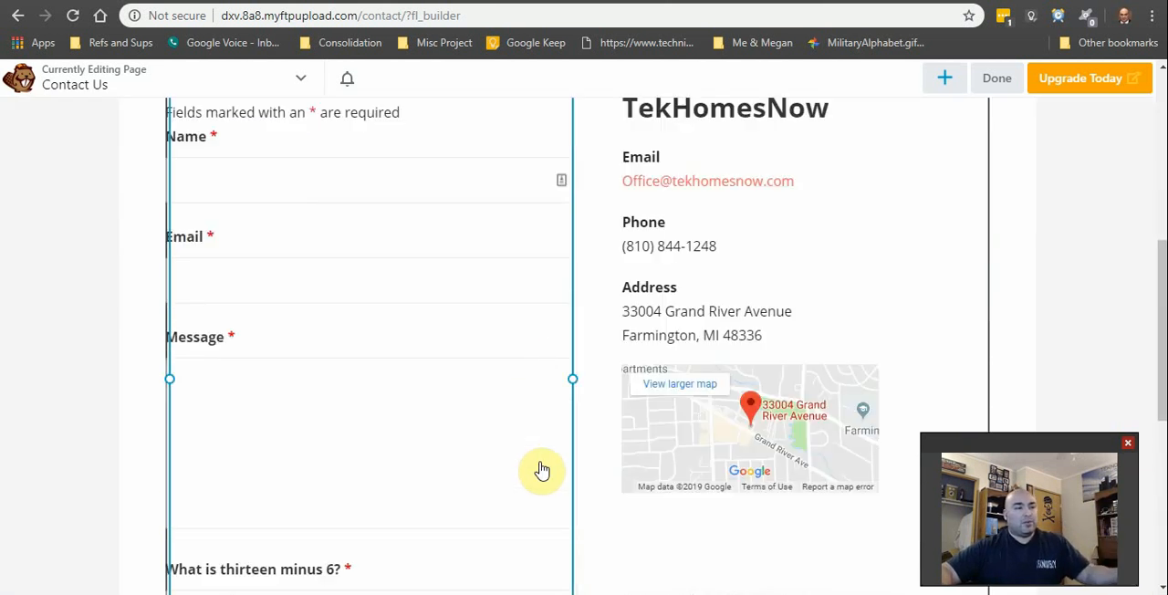
scroll(593, 519, down, 2)
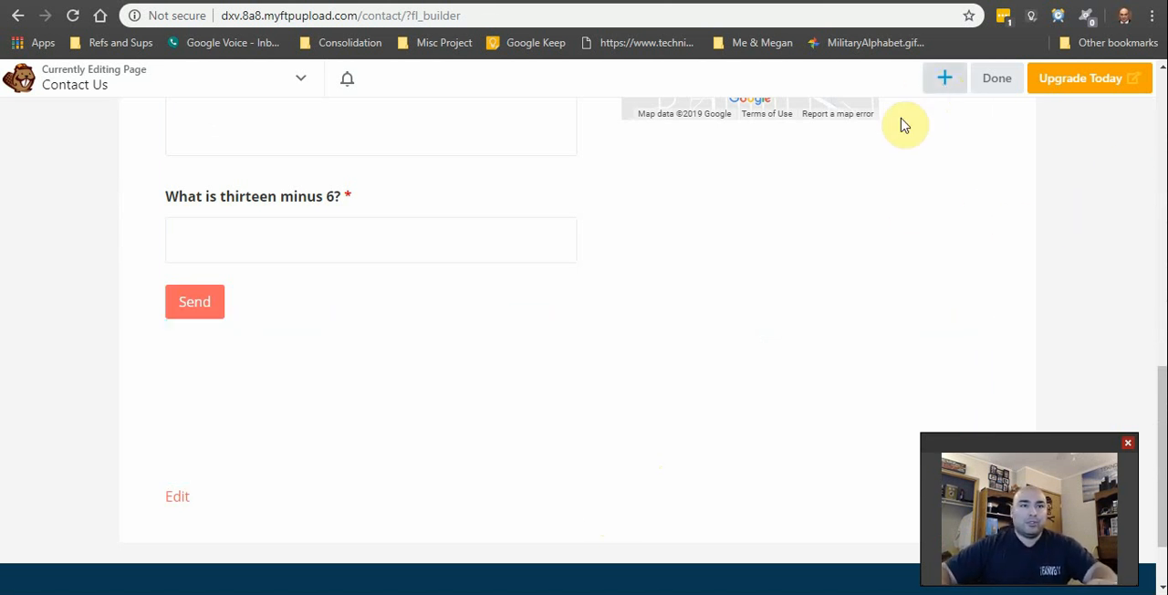
scroll(670, 329, up, 9)
scroll(643, 303, down, 7)
scroll(365, 521, down, 4)
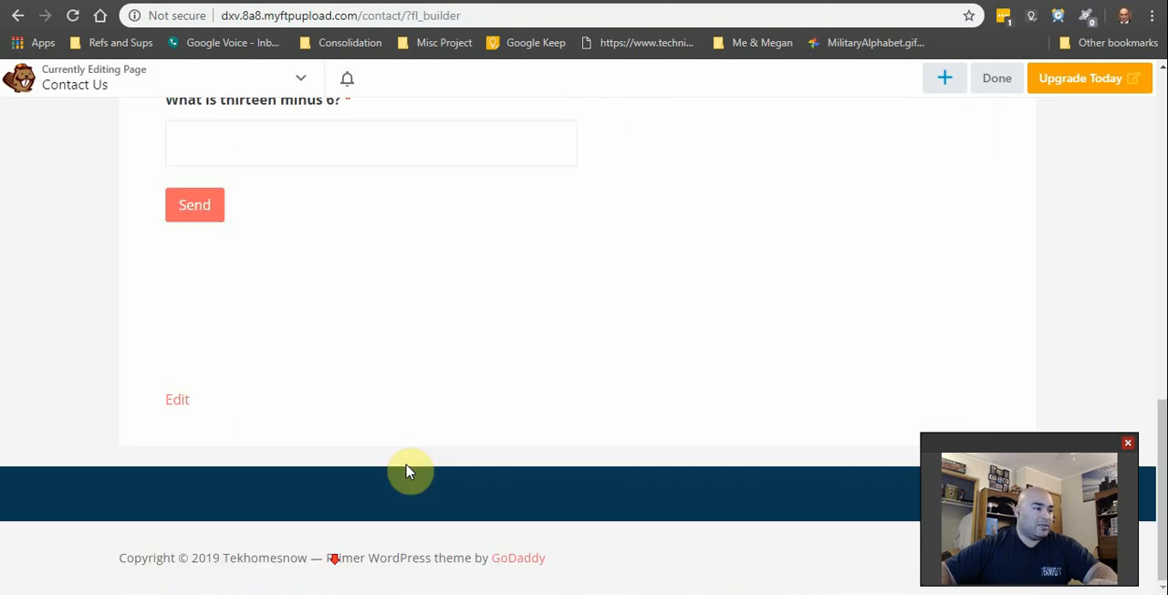
mouse_move(328, 290)
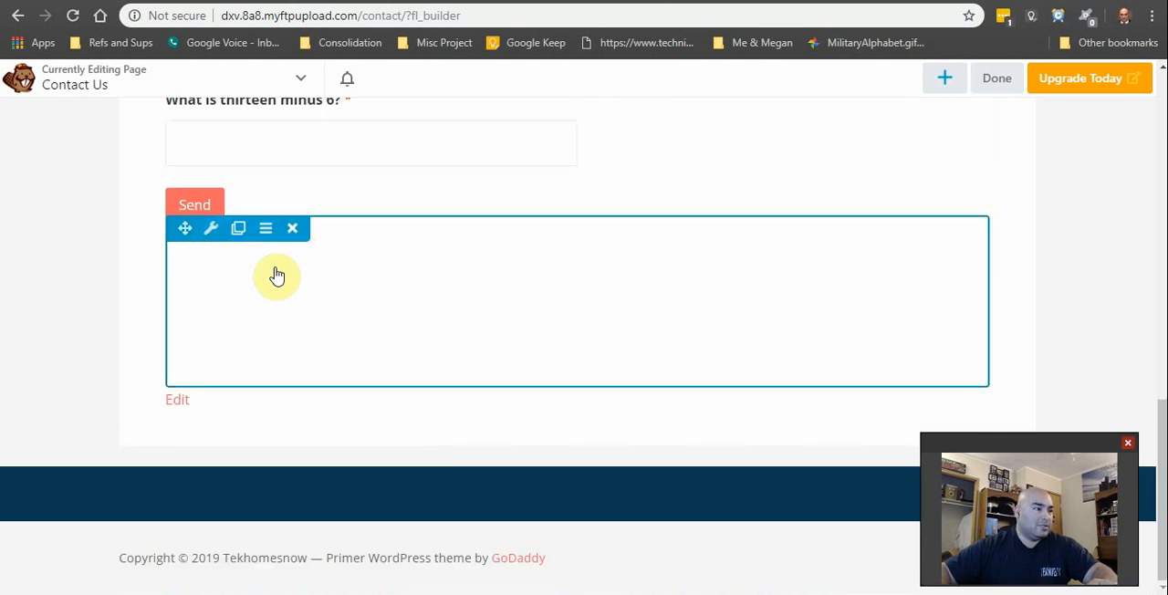
mouse_move(267, 305)
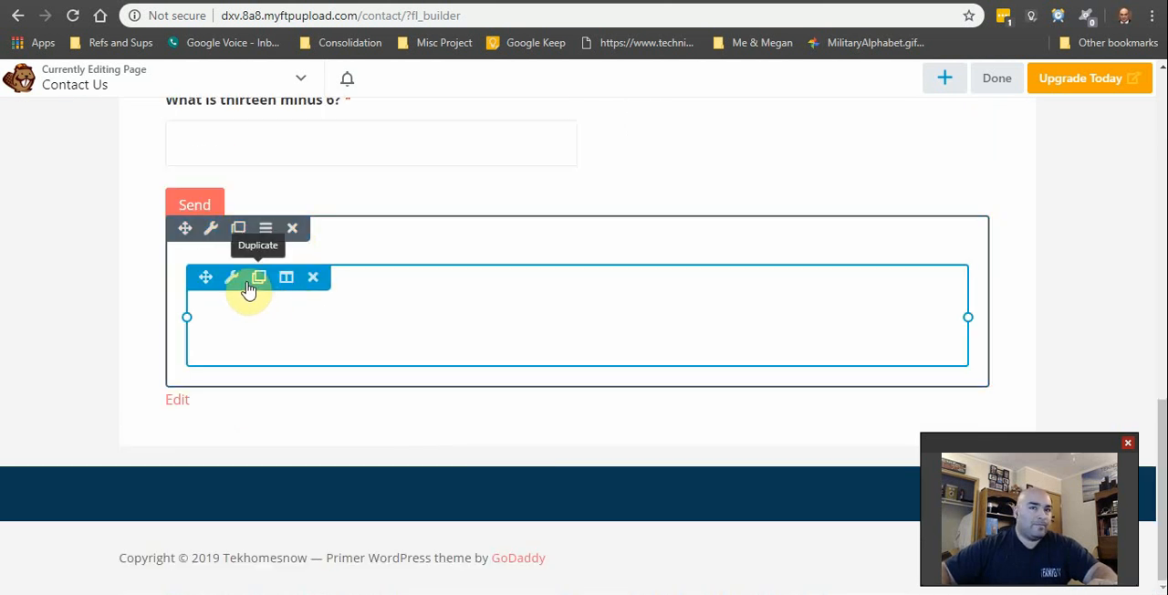
click(1000, 82)
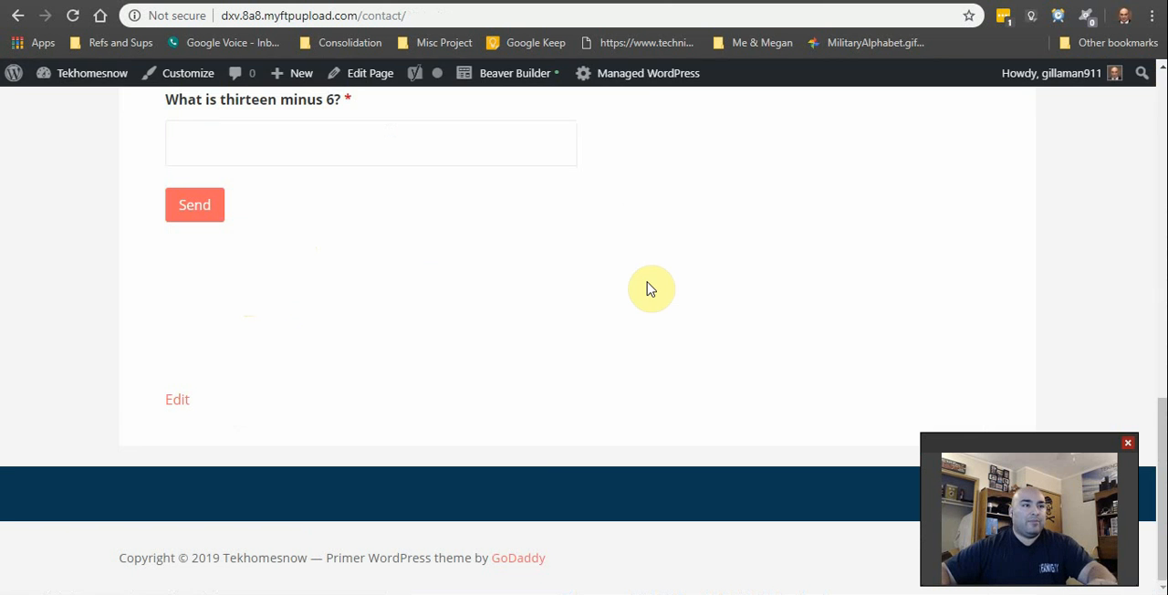
scroll(646, 288, up, 10)
scroll(647, 357, down, 10)
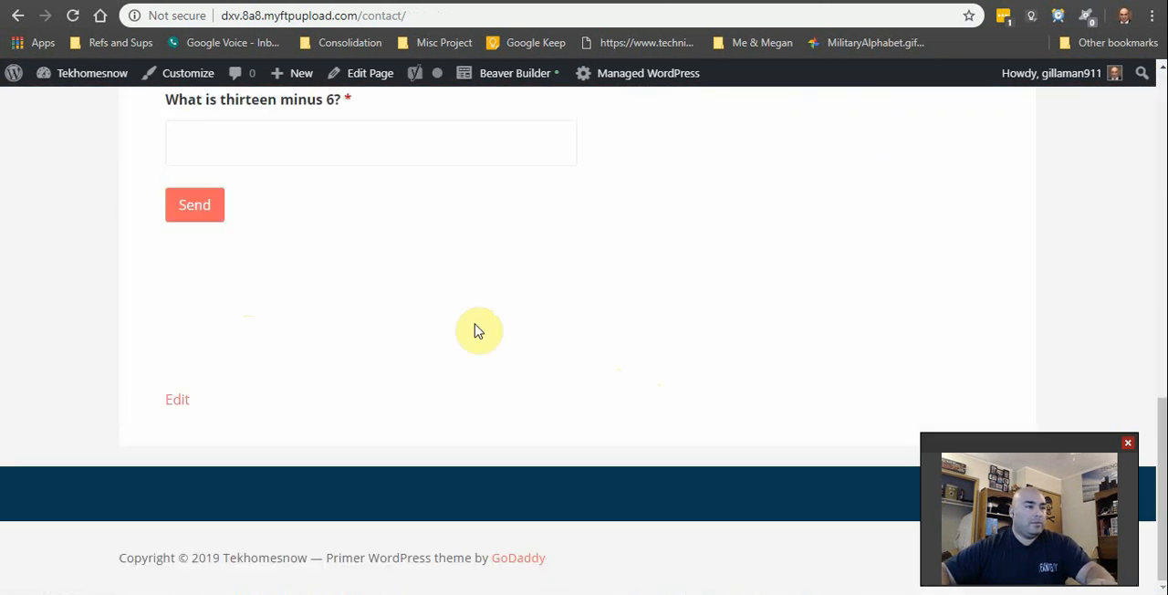
Step: Reopen the Contact Us page in Beaver Builder and delete the added row below the existing contact form
scroll(449, 418, up, 10)
click(506, 76)
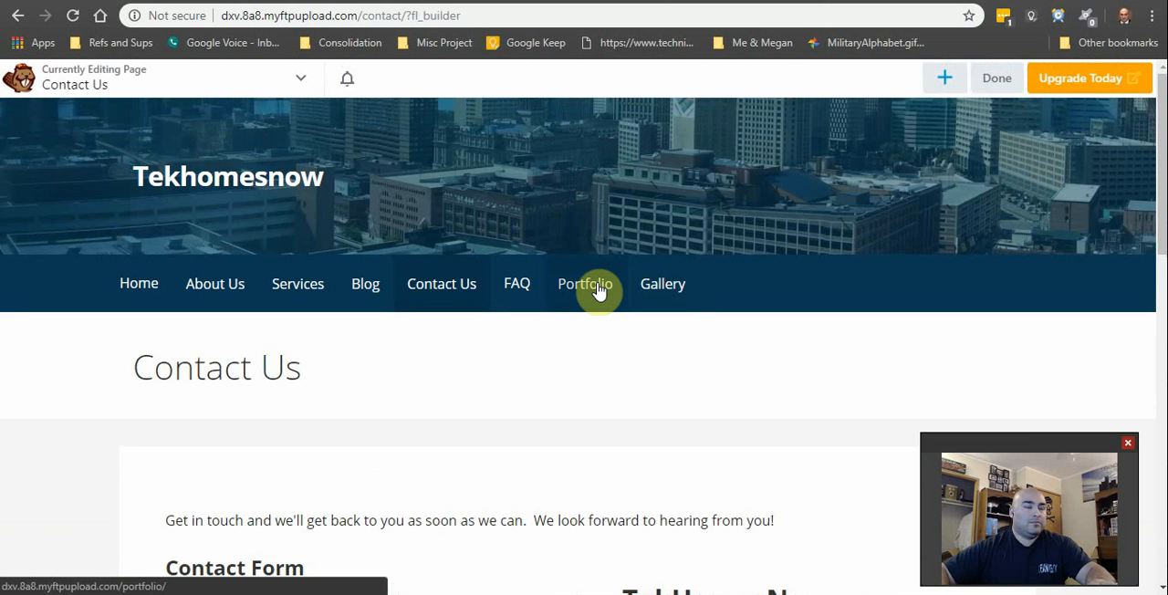
scroll(593, 301, down, 10)
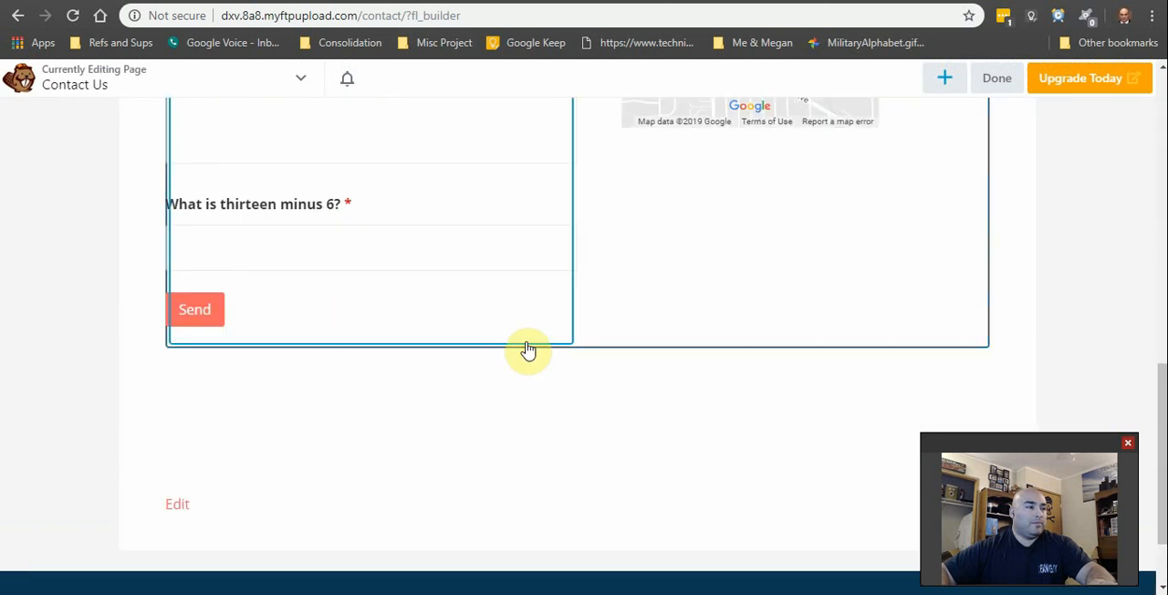
click(294, 335)
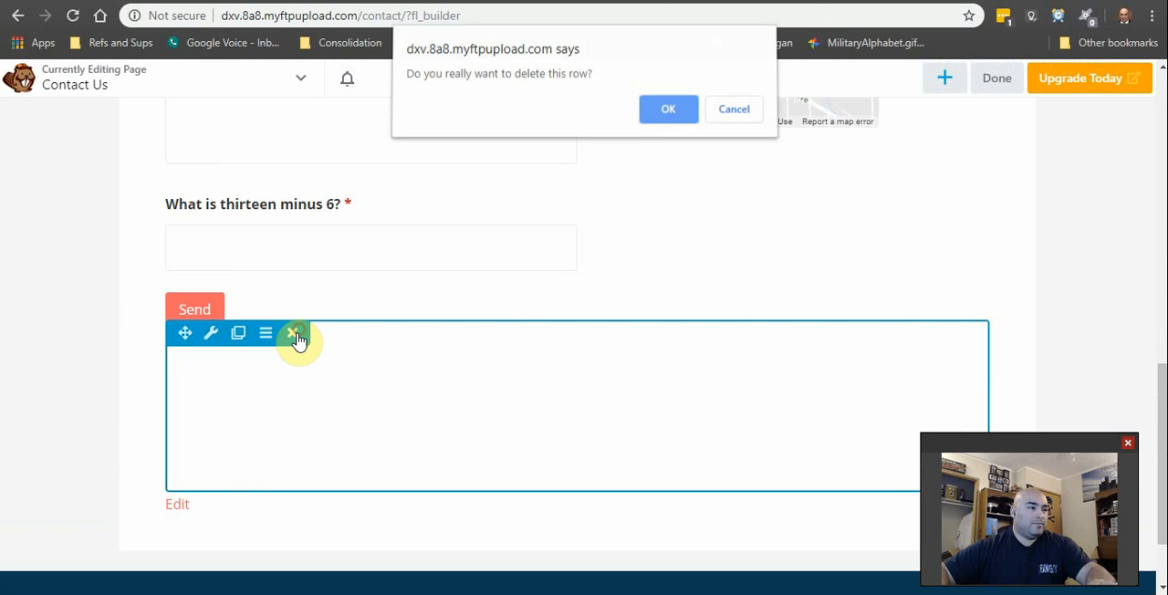
click(666, 111)
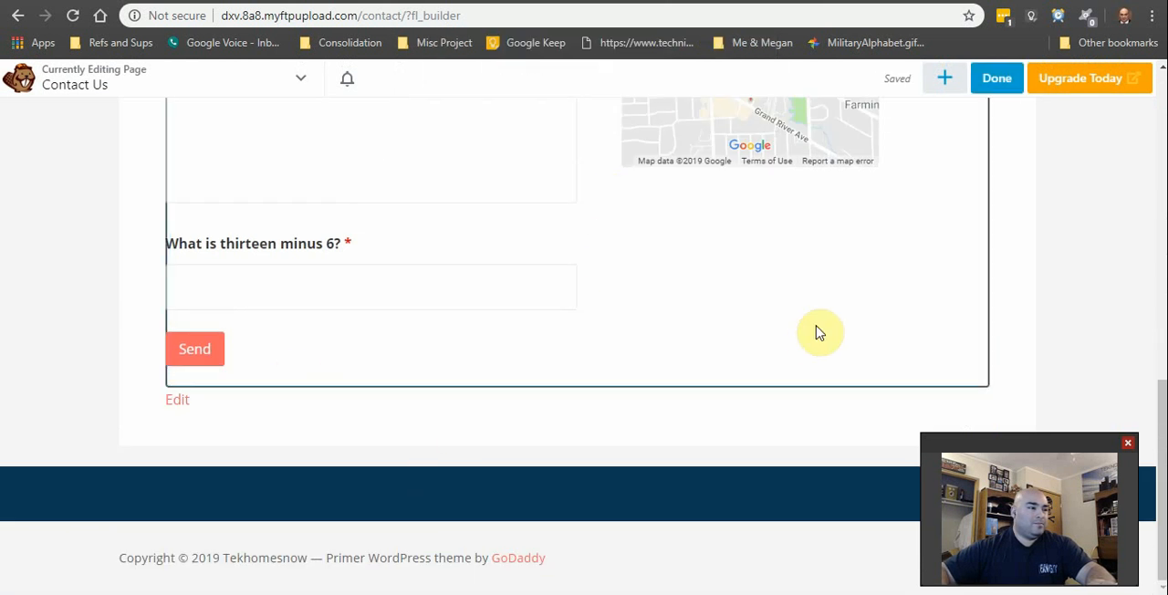
Step: Try adding a one-column row above the introductory text, move it below the contact form, and delete it
scroll(1049, 200, up, 5)
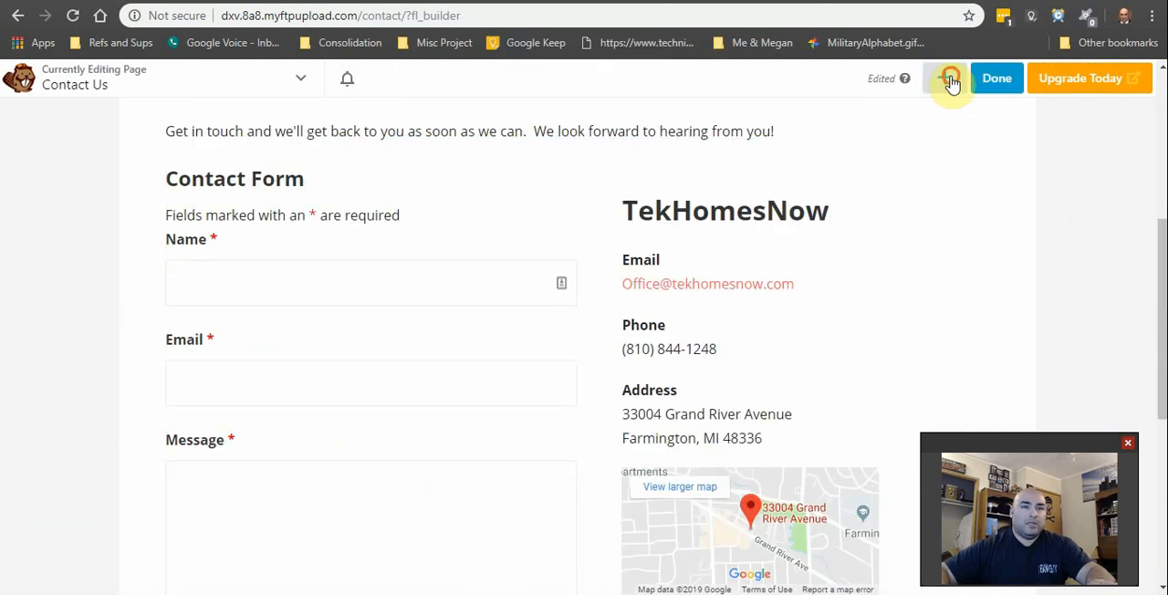
click(949, 79)
click(976, 127)
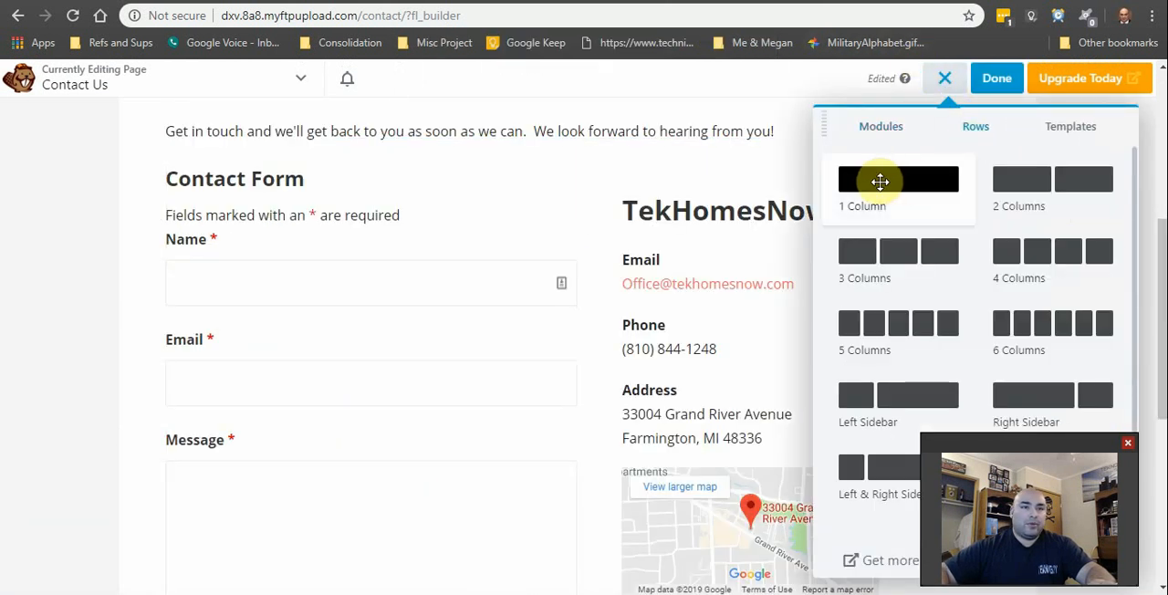
drag(881, 183, 803, 239)
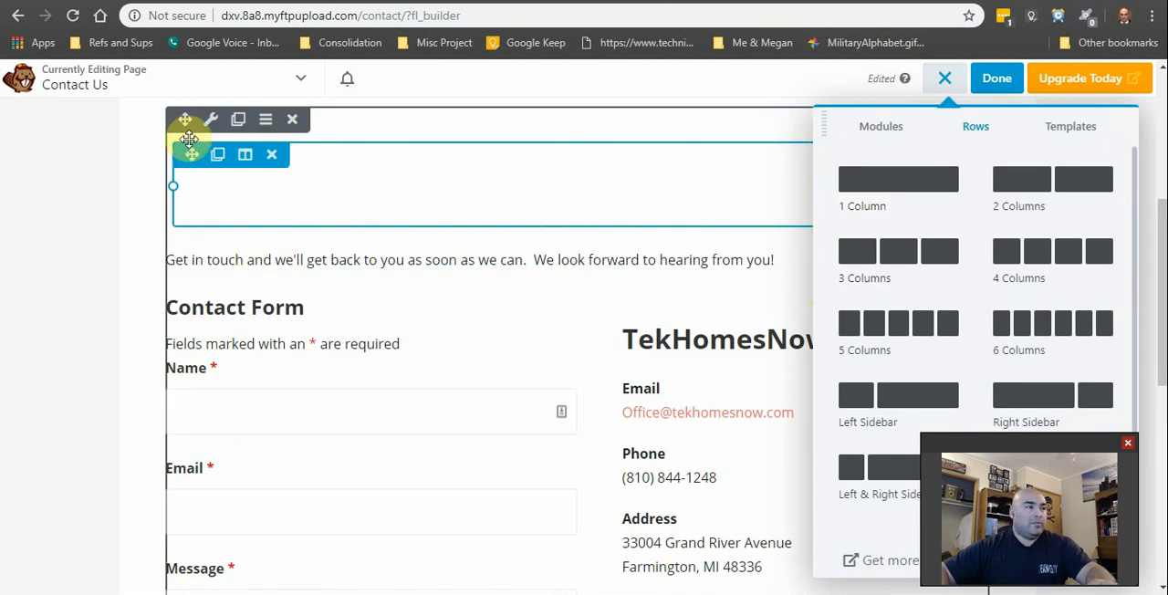
drag(198, 152, 300, 380)
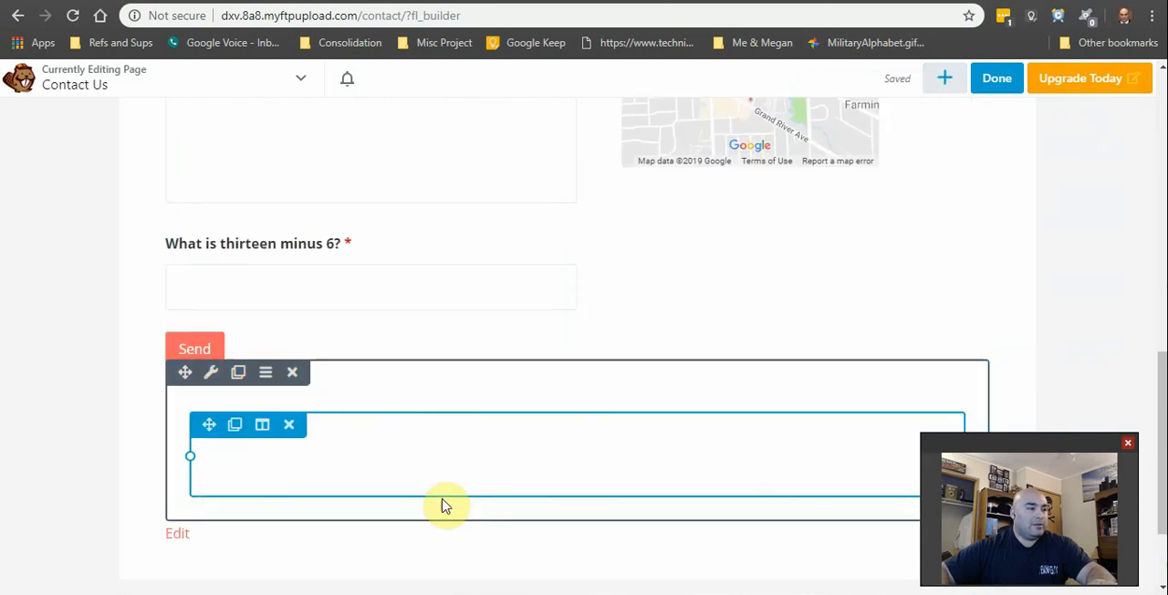
click(286, 426)
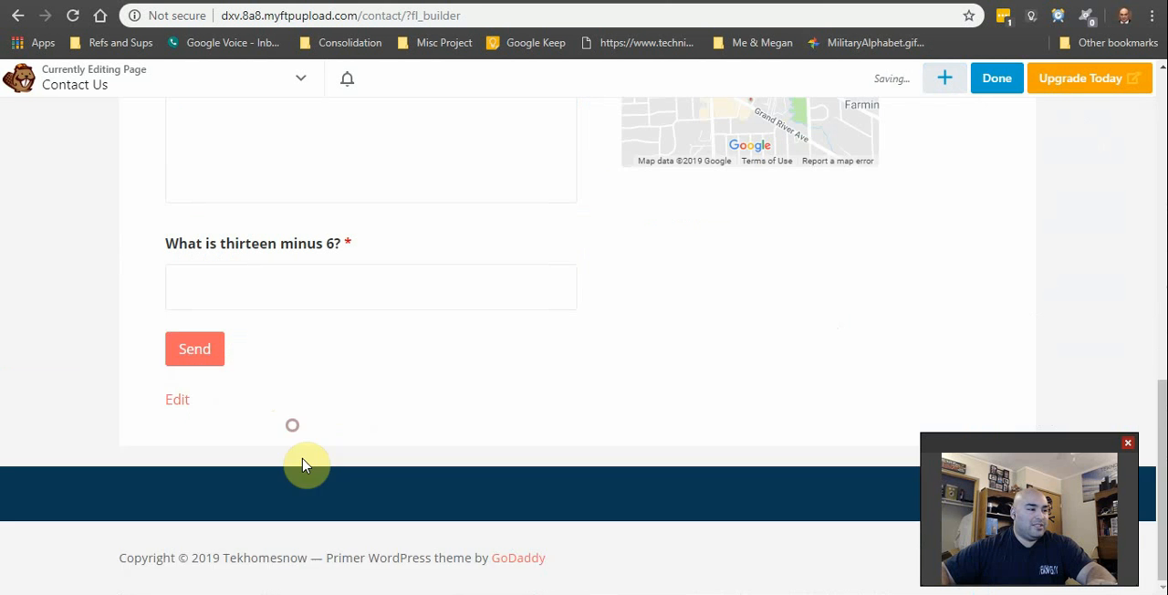
Step: Add a one-column row above the introductory text on the Contact Us page, leaving its column settings unedited
scroll(1001, 274, up, 10)
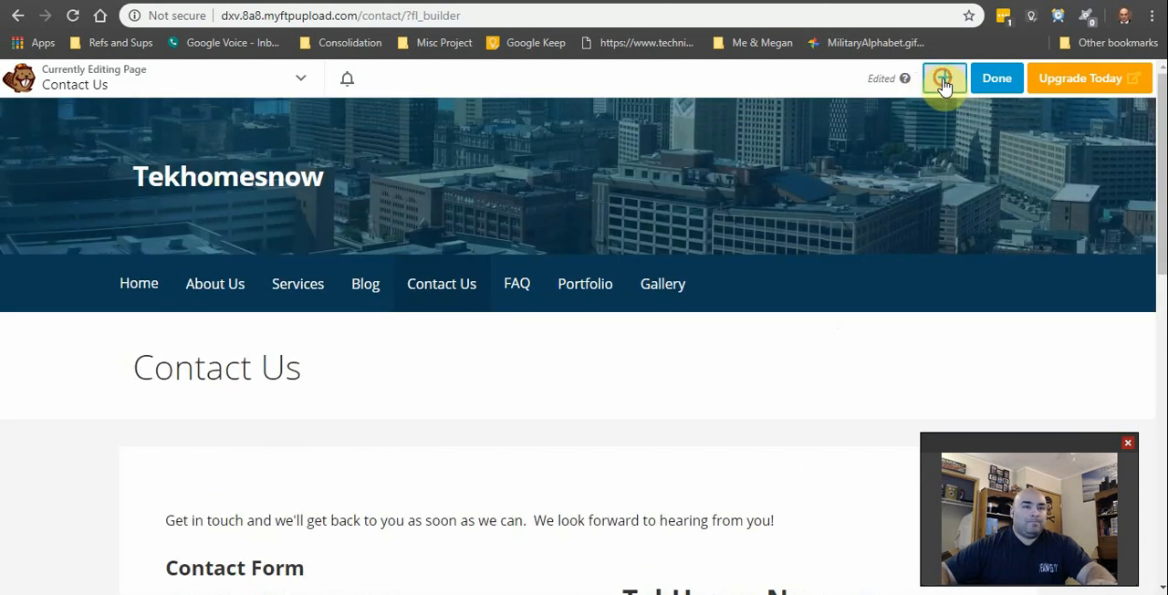
click(944, 84)
scroll(594, 357, down, 2)
drag(868, 188, 477, 401)
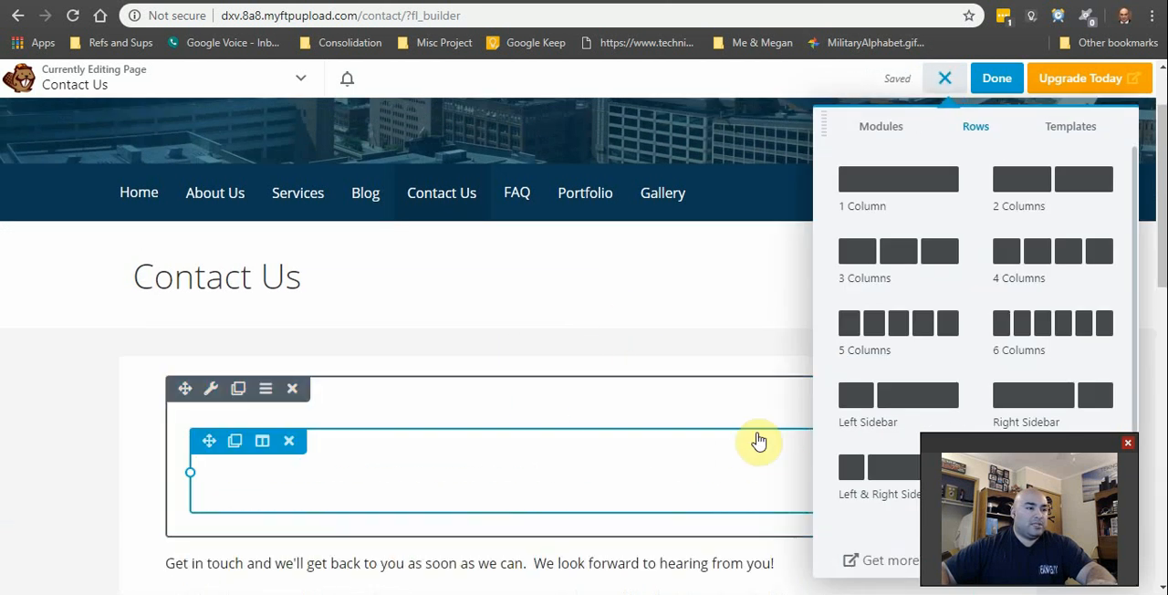
click(352, 485)
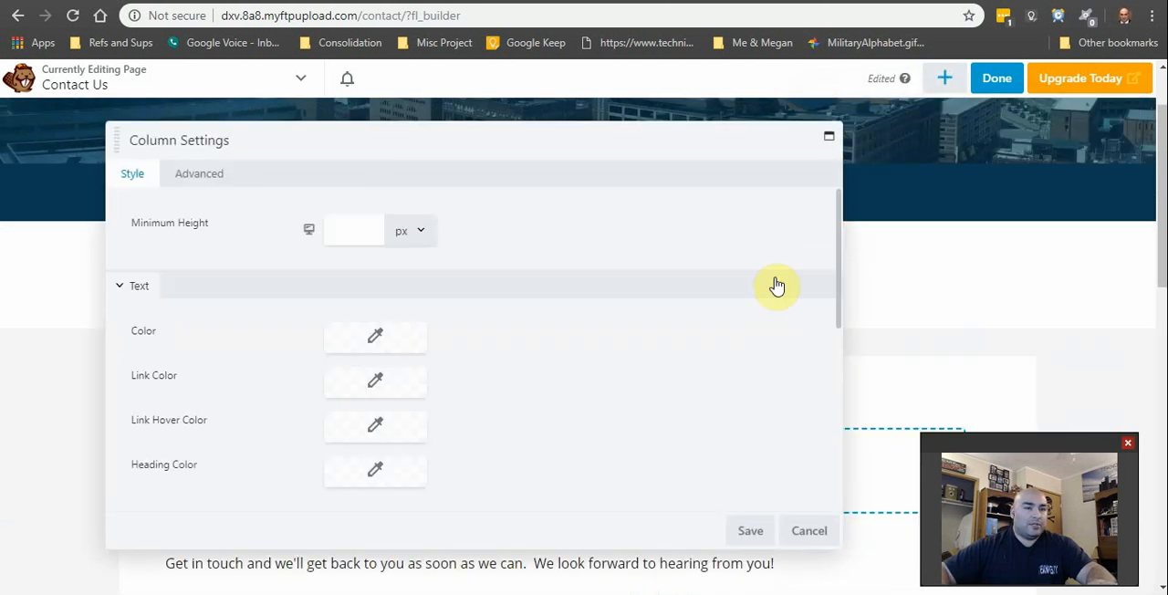
click(806, 533)
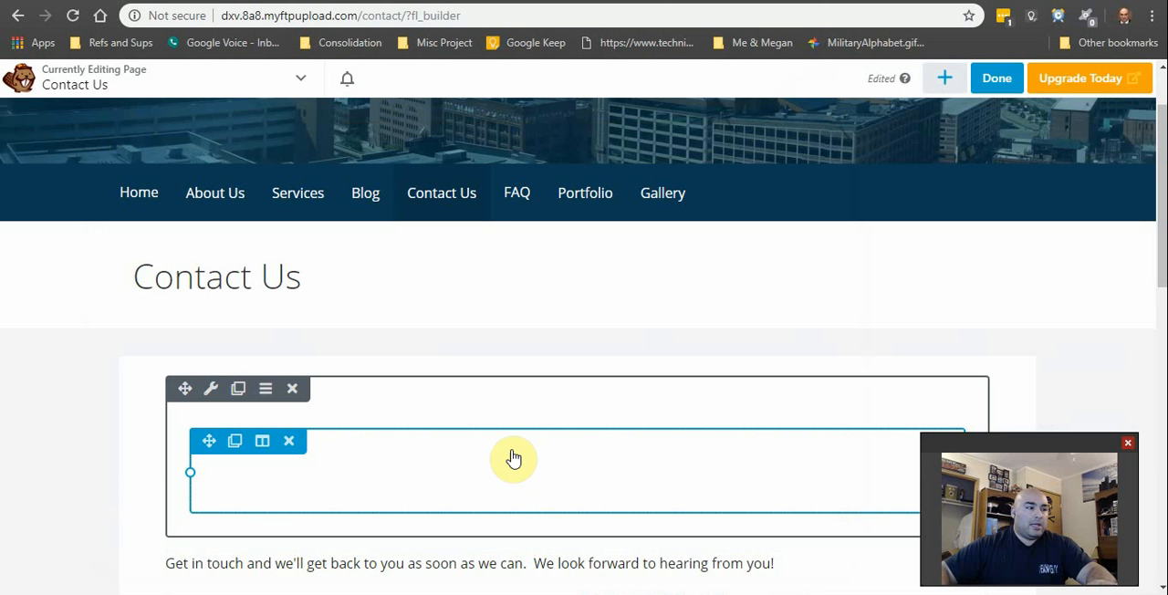
scroll(352, 527, down, 3)
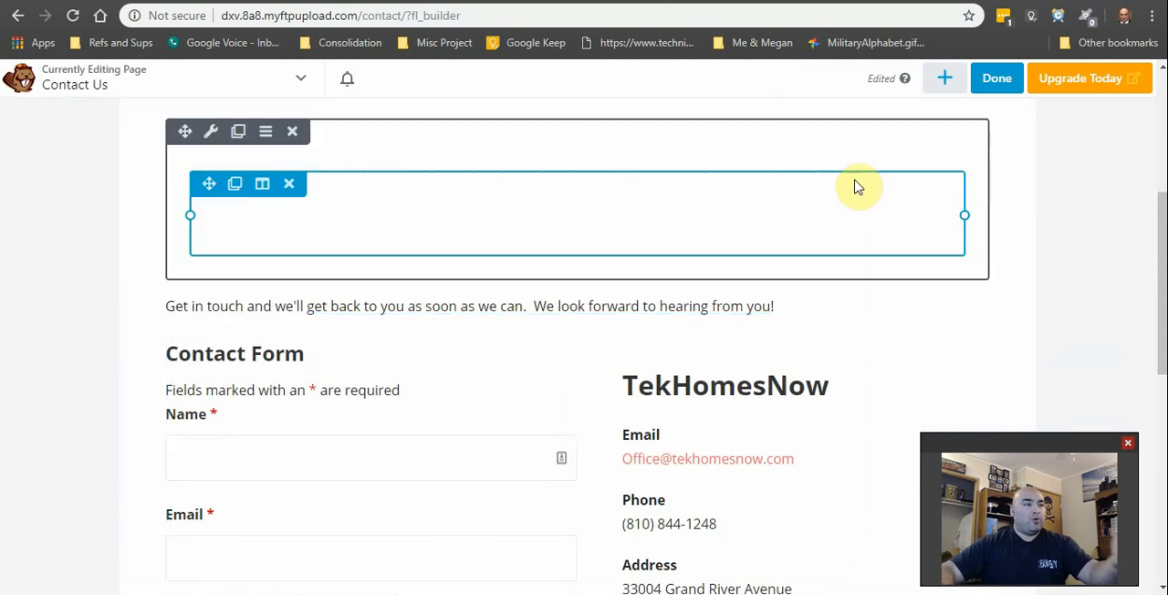
scroll(357, 252, up, 2)
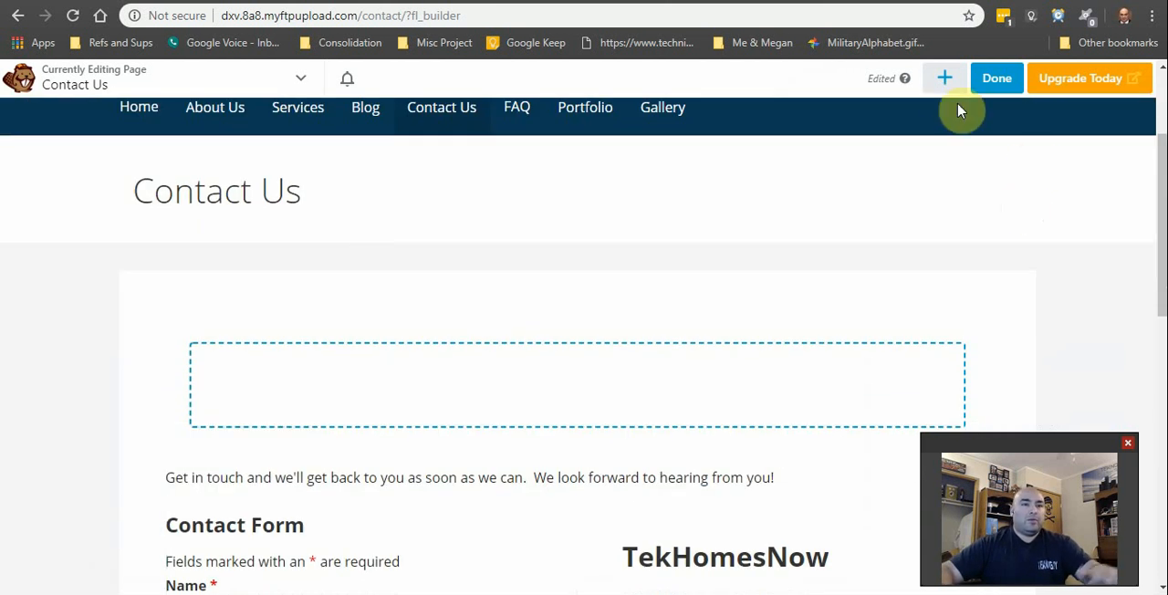
Step: Place a Text Editor module with the shortcode [forminator_form id="329"] in the new row and publish the page
click(945, 79)
click(868, 130)
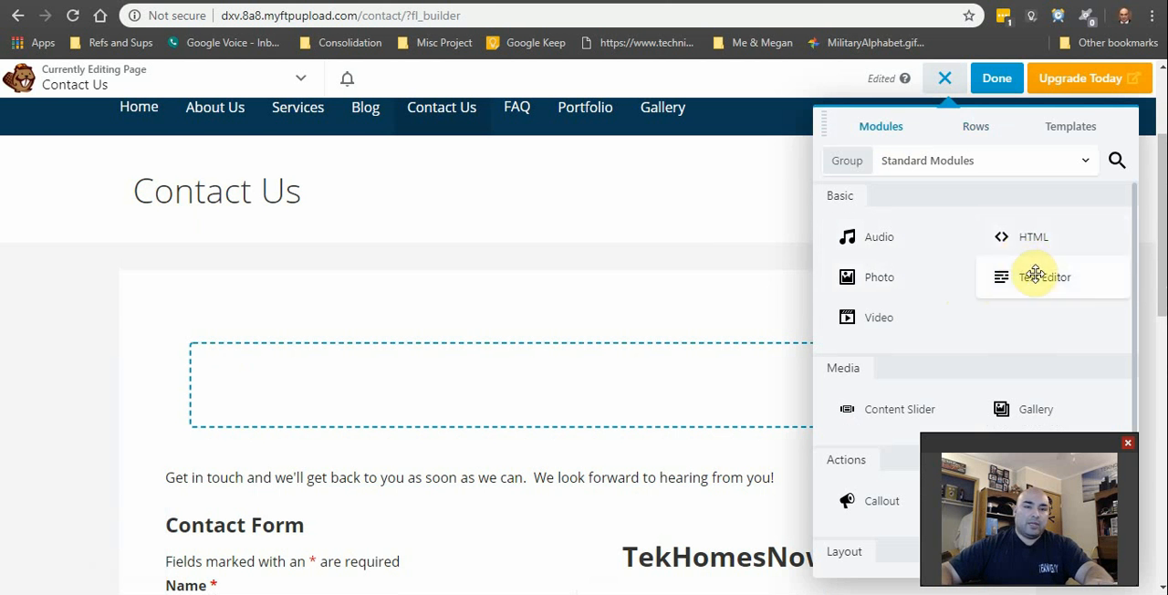
drag(1031, 274, 462, 391)
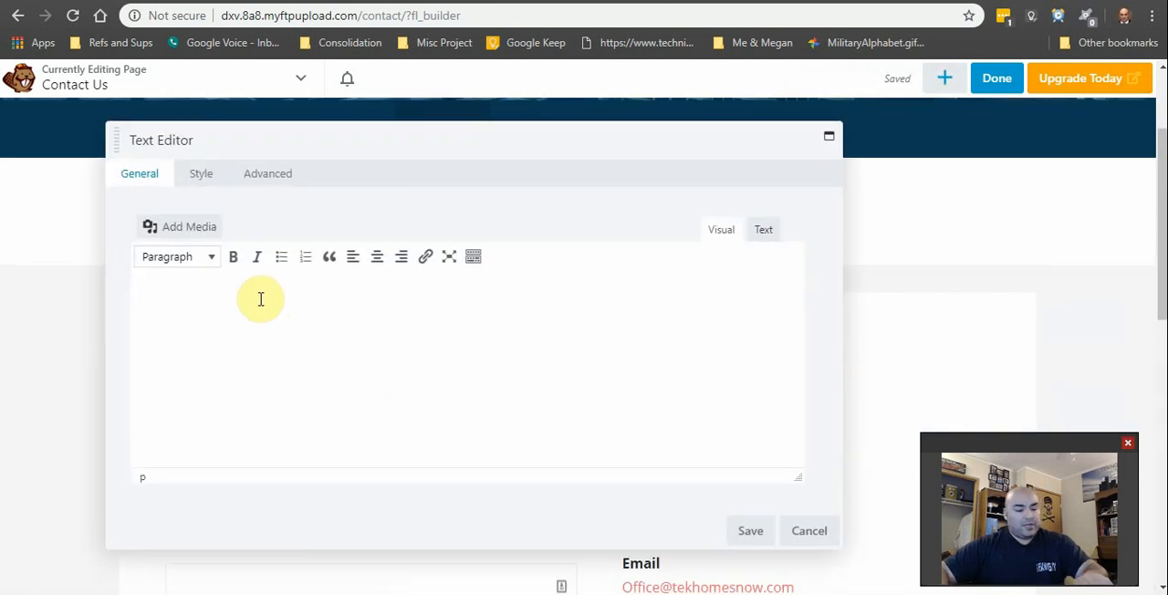
text([forminator_form id="329"])
click(751, 531)
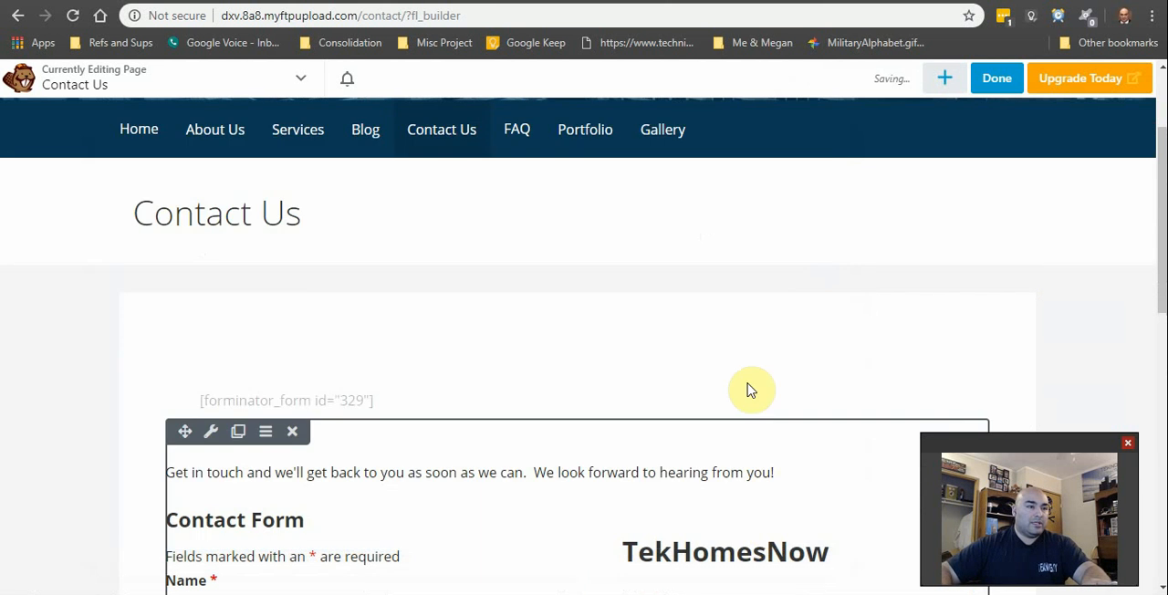
click(994, 76)
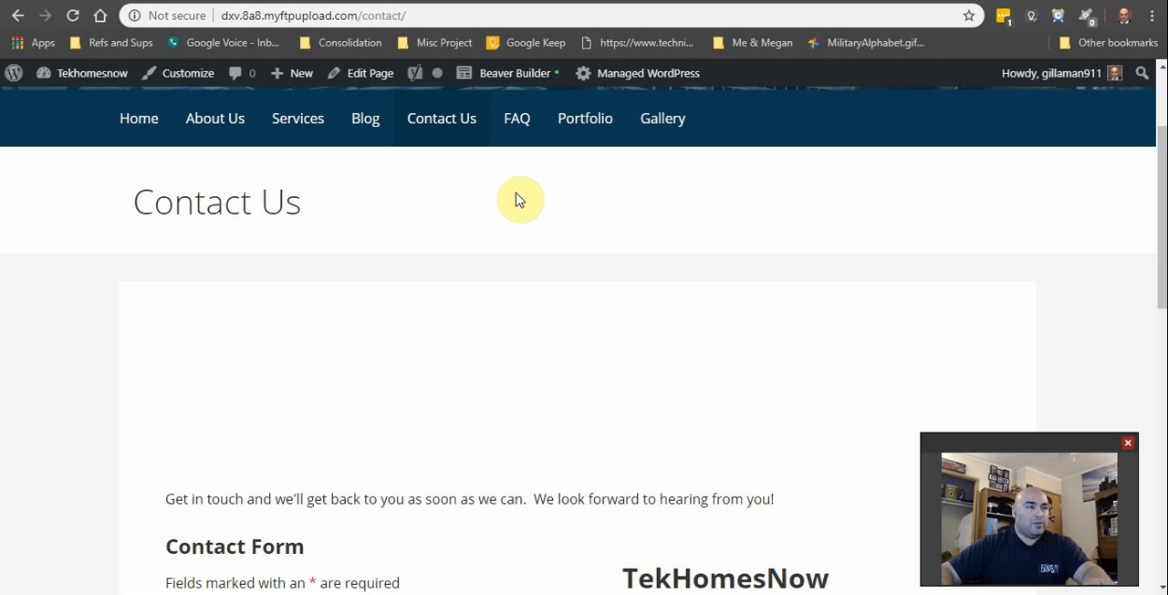
Step: Reopen the Contact Us page in Beaver Builder and delete the text module and its row above the introductory text
click(514, 81)
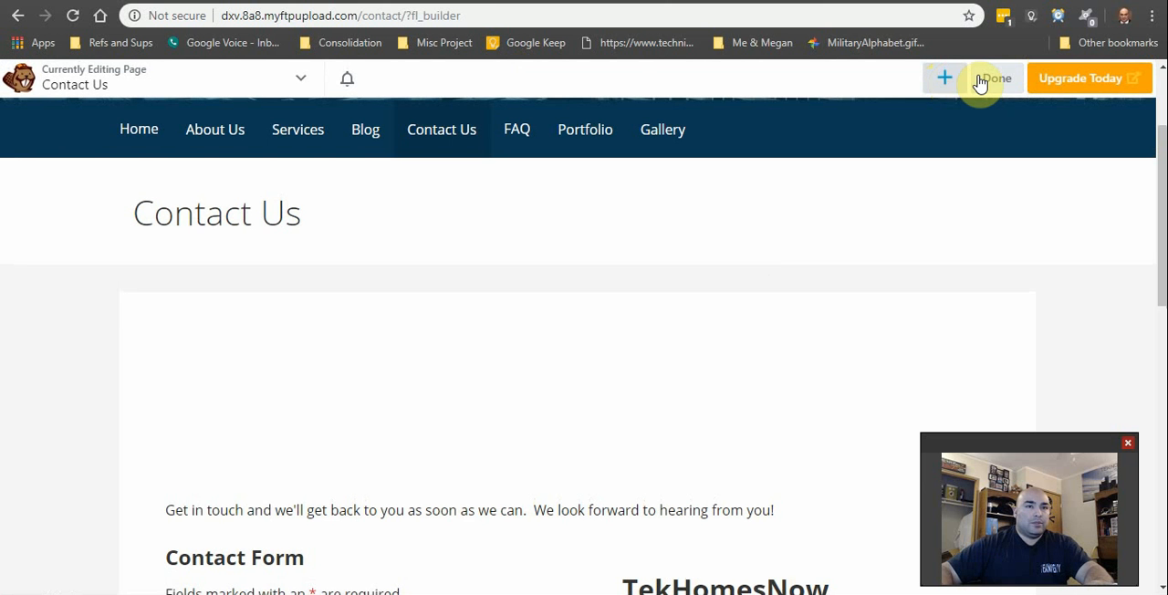
click(266, 399)
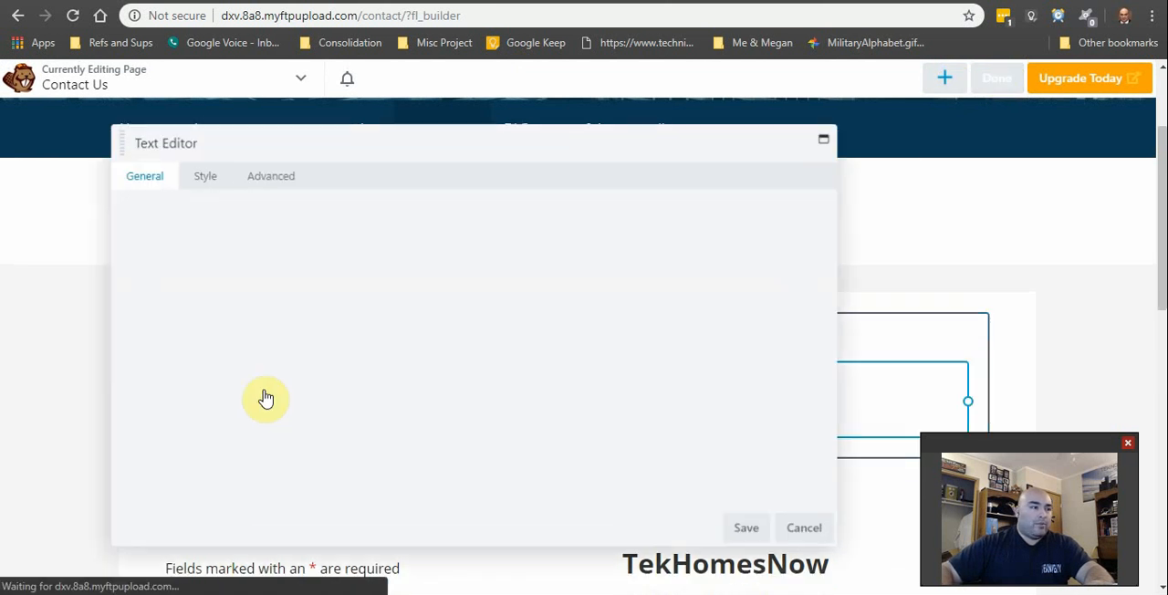
click(810, 531)
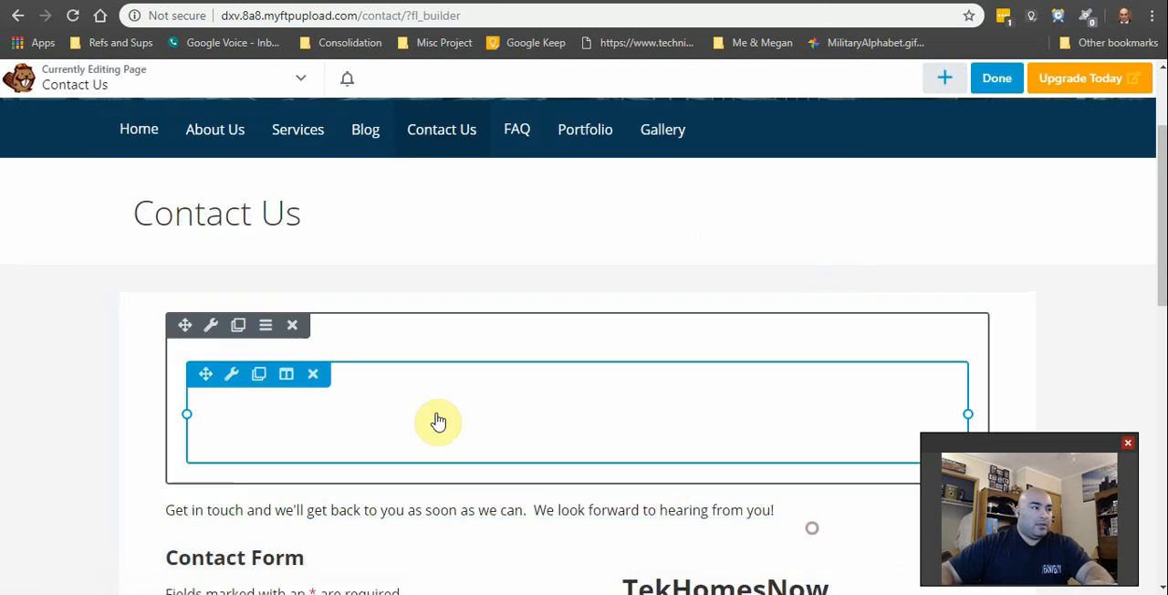
click(313, 374)
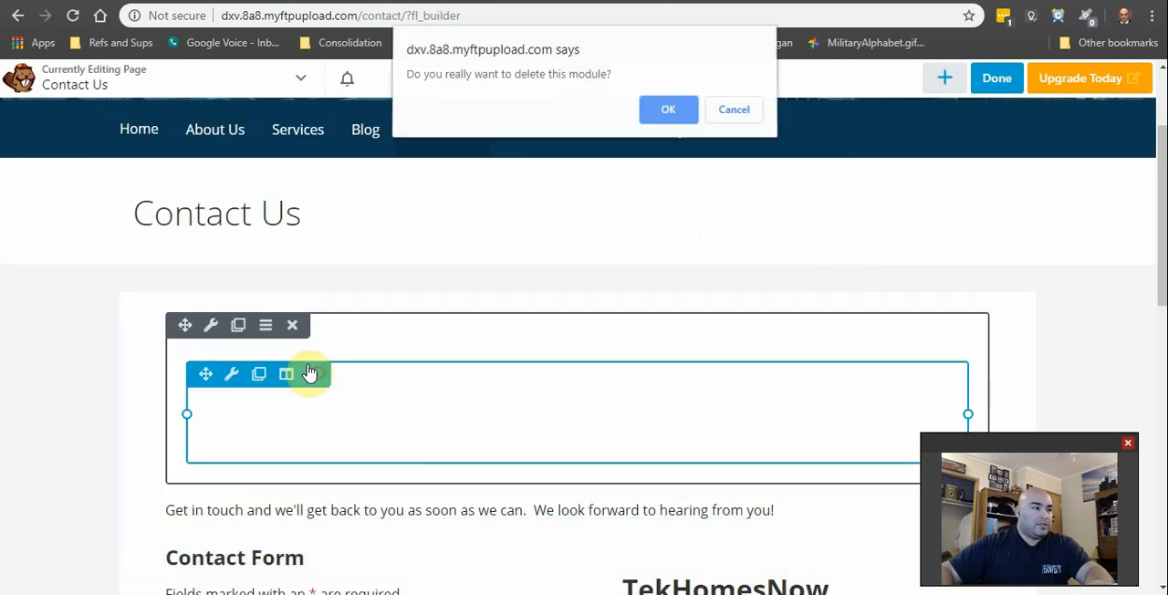
click(668, 112)
click(292, 325)
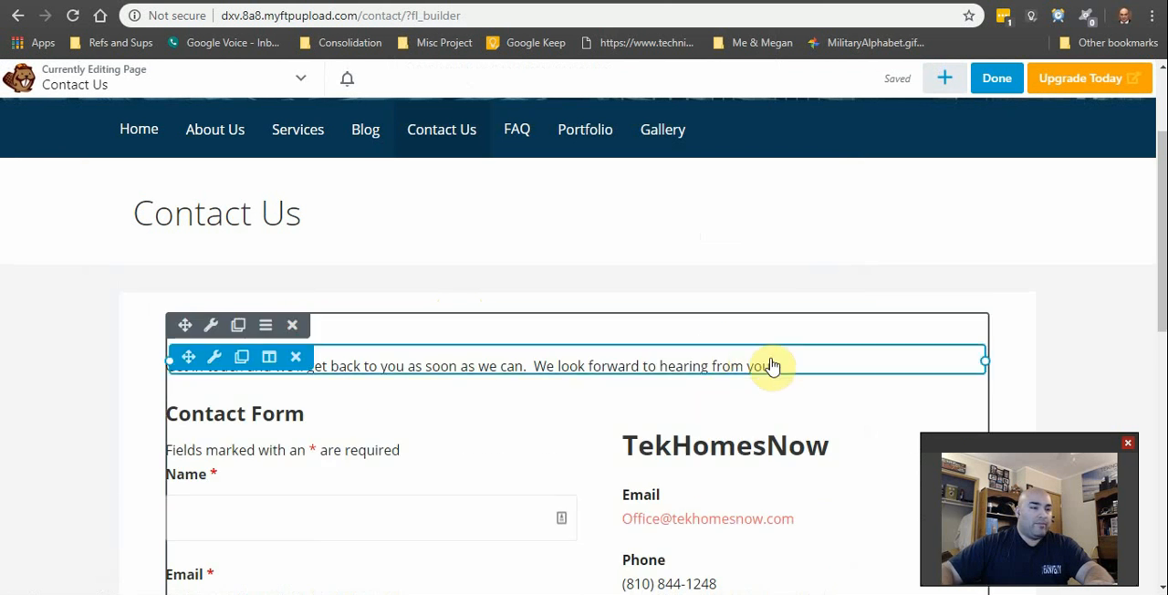
Step: Publish the Contact Us page layout and review the live page
click(999, 80)
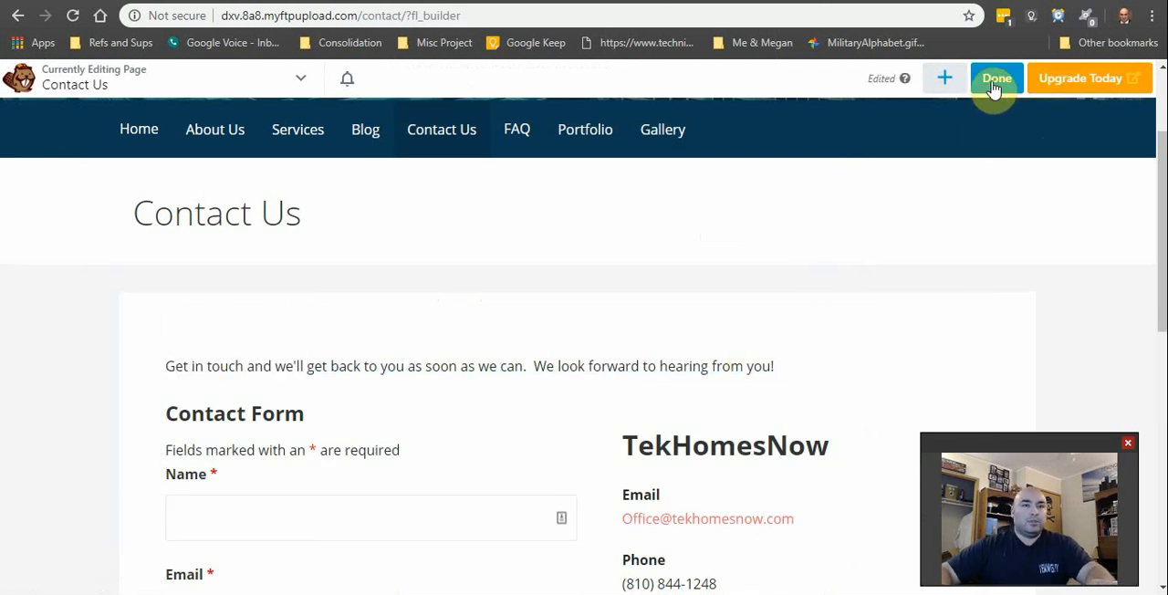
click(1041, 80)
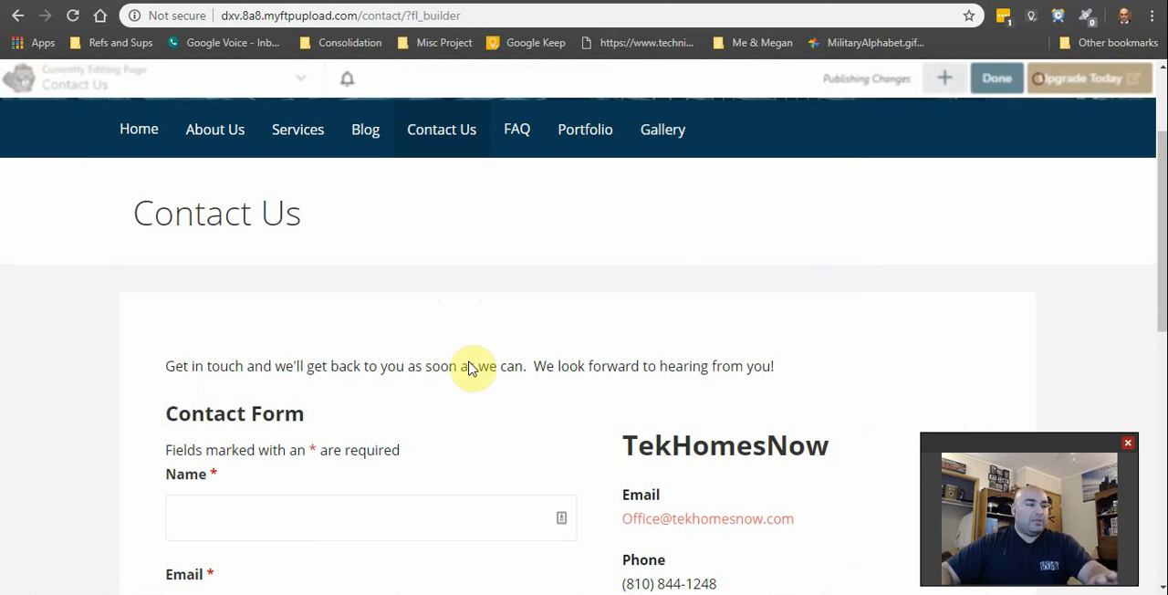
scroll(578, 338, down, 7)
scroll(580, 349, up, 10)
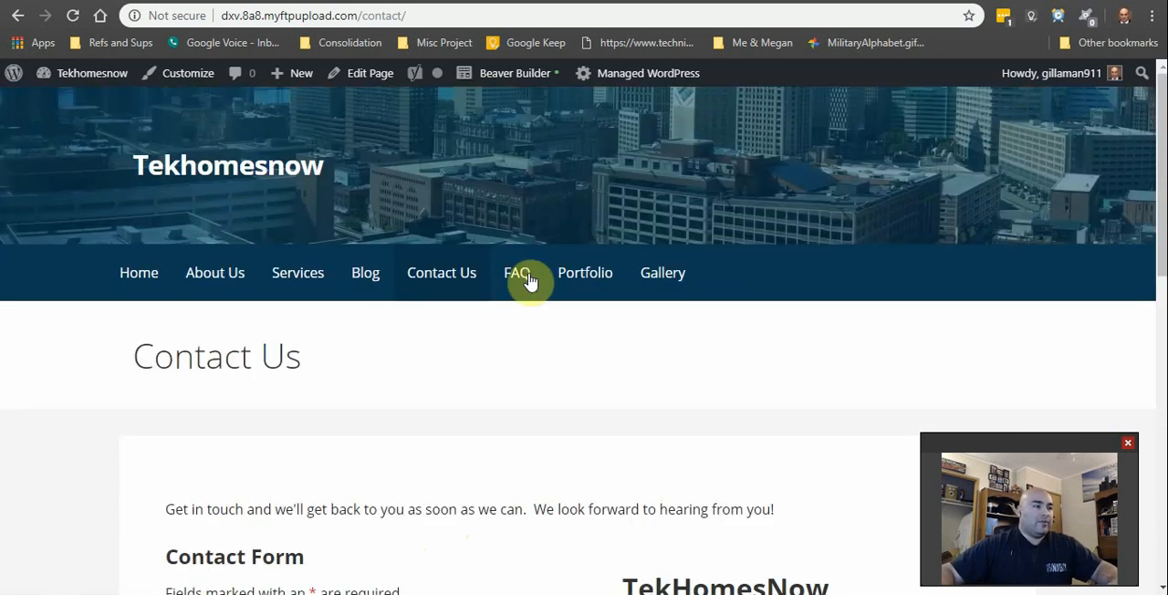
Step: Visit the site's home page, return to the WordPress dashboard and open the list of all pages
click(138, 277)
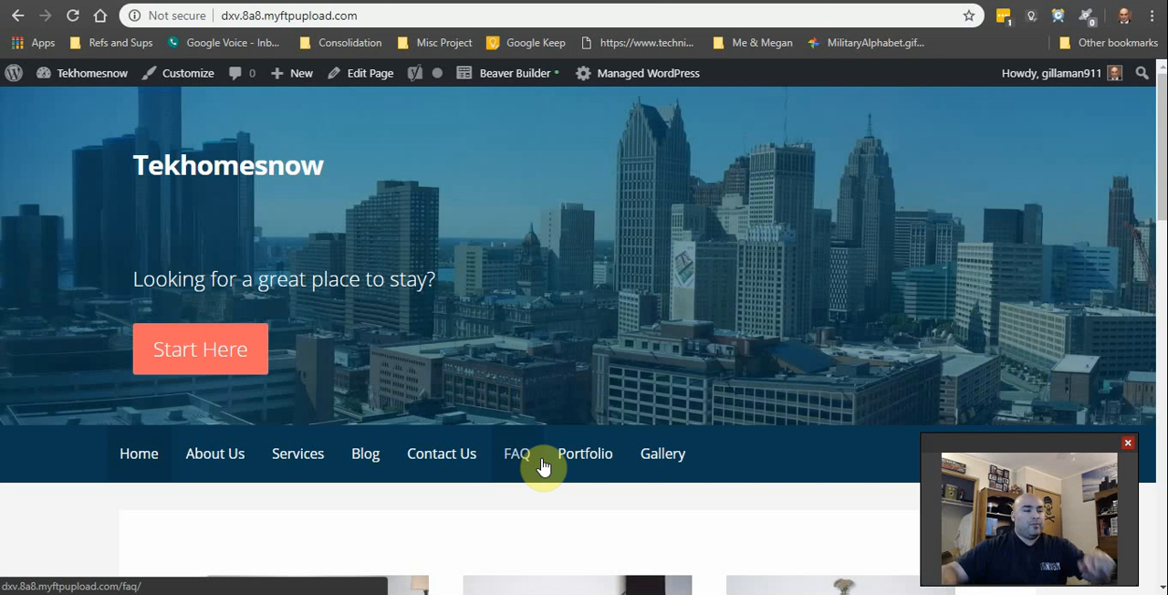
mouse_move(108, 84)
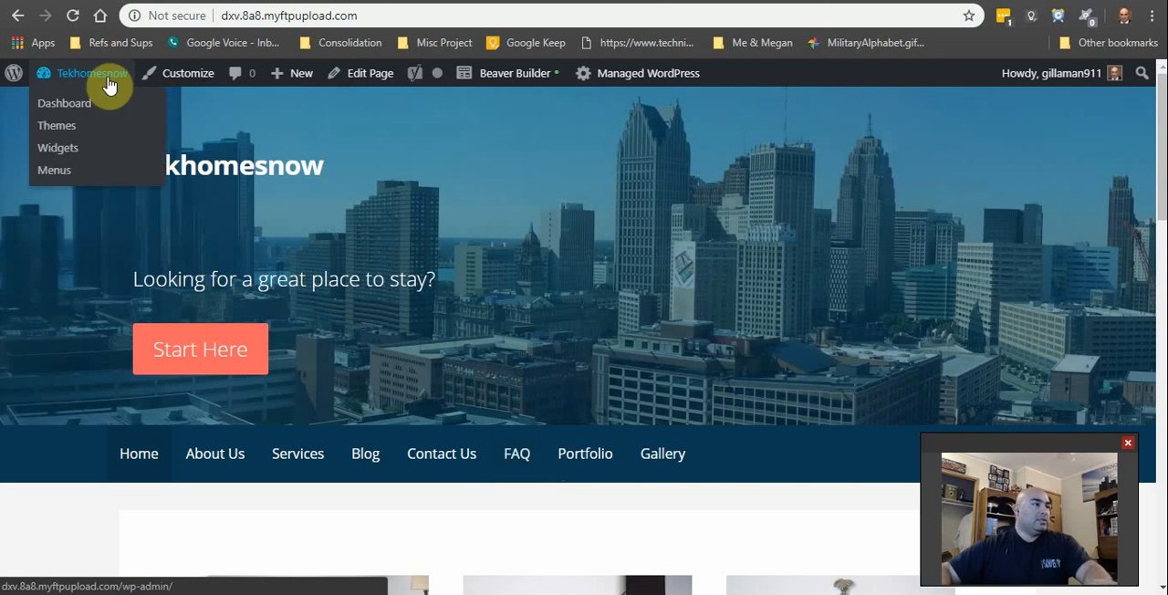
click(73, 105)
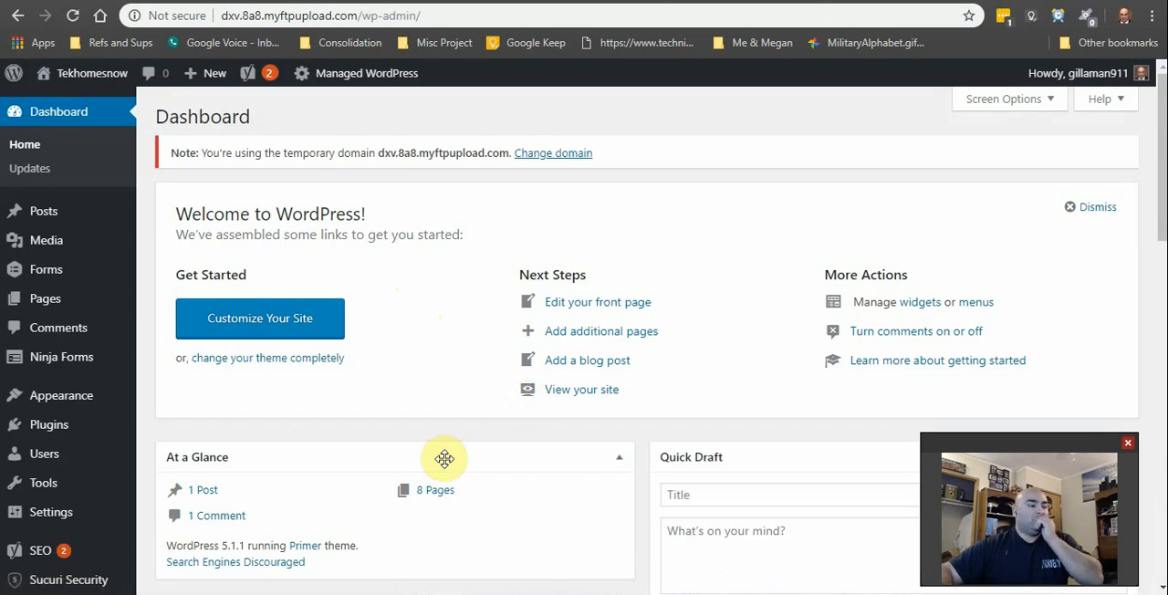
click(57, 313)
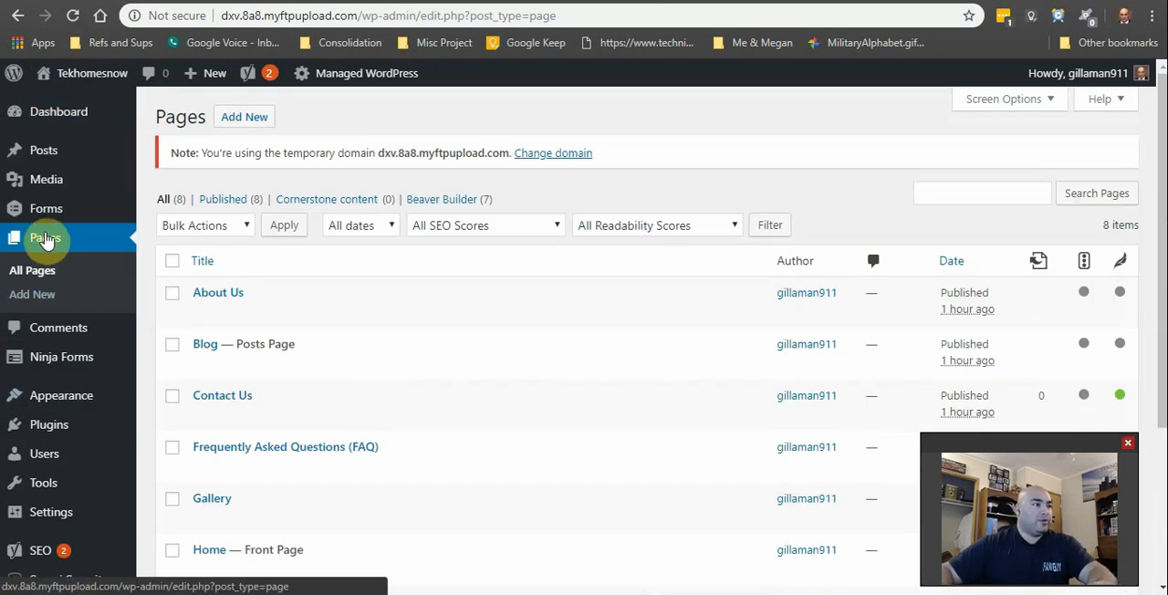
scroll(261, 341, down, 3)
scroll(508, 362, up, 3)
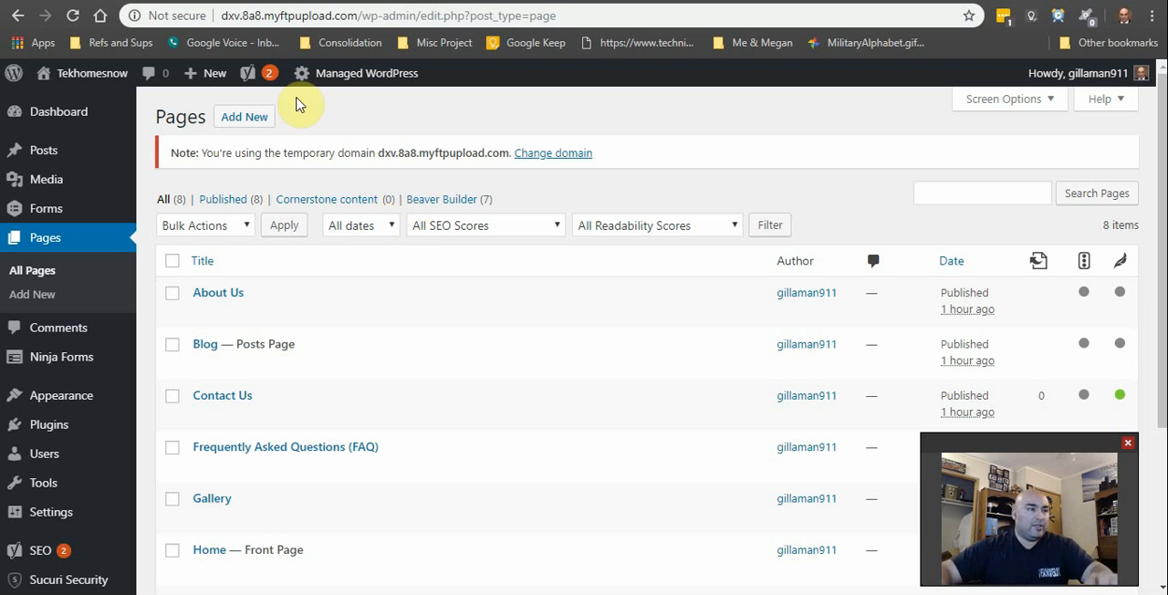
Step: Create a new page titled "Contact us !"
click(239, 118)
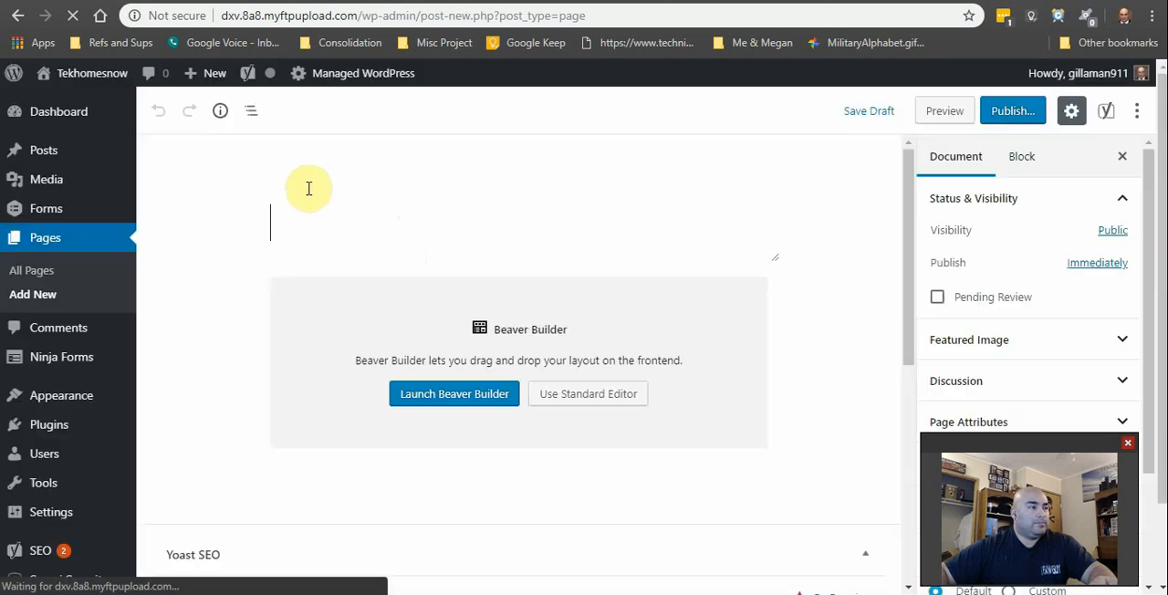
text(Contact us !)
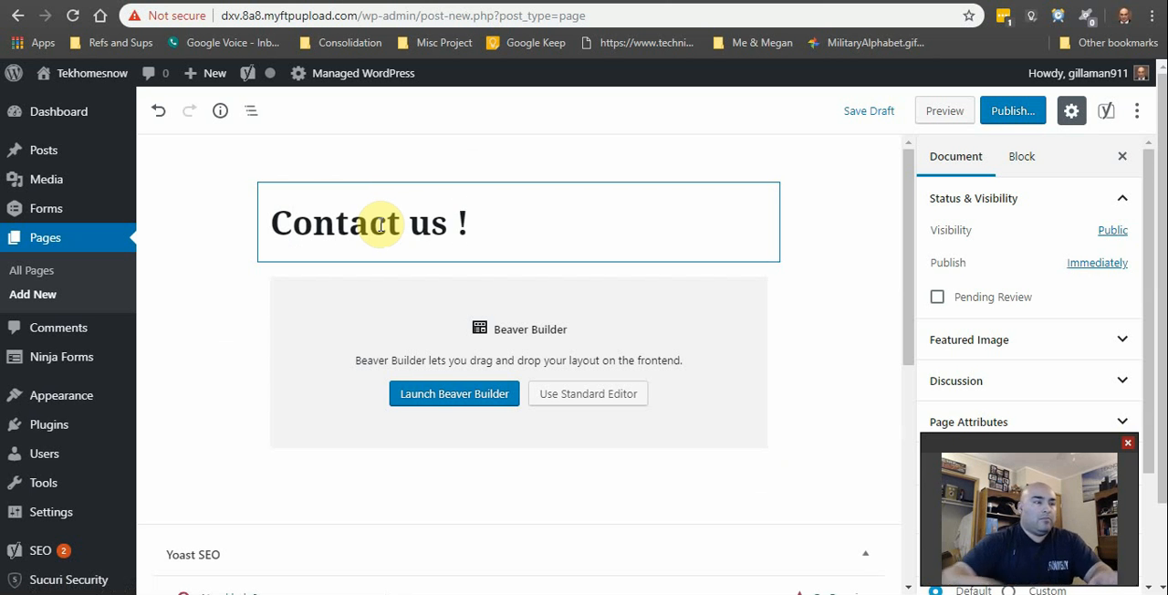
click(514, 144)
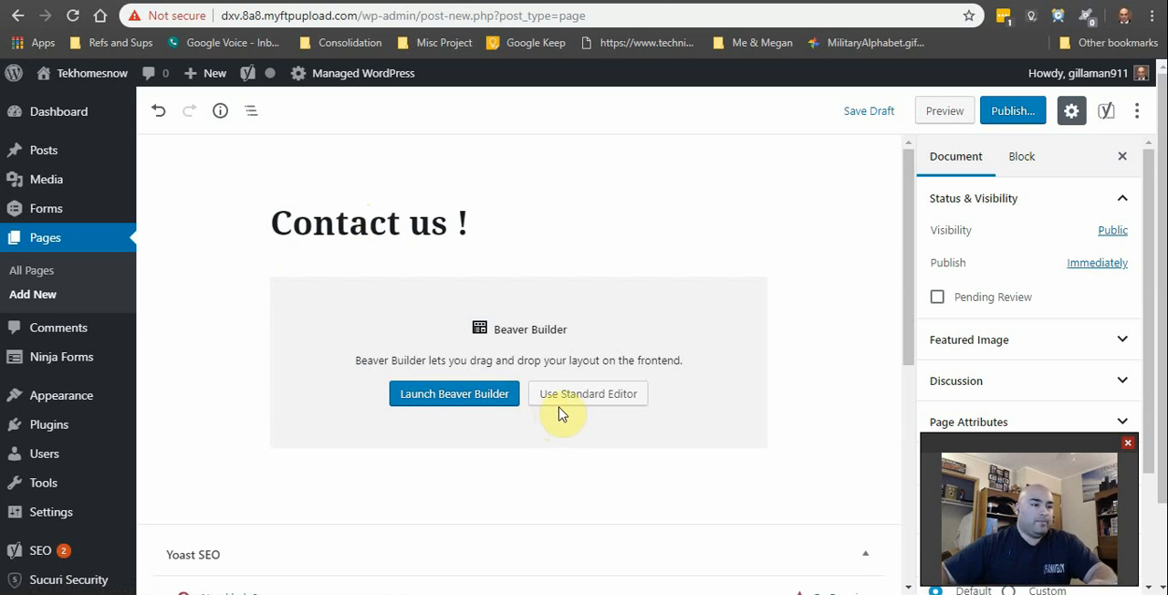
Step: Switch the new page to the standard editor and insert a Forminator Form block with the "Contact Us!" form
click(573, 402)
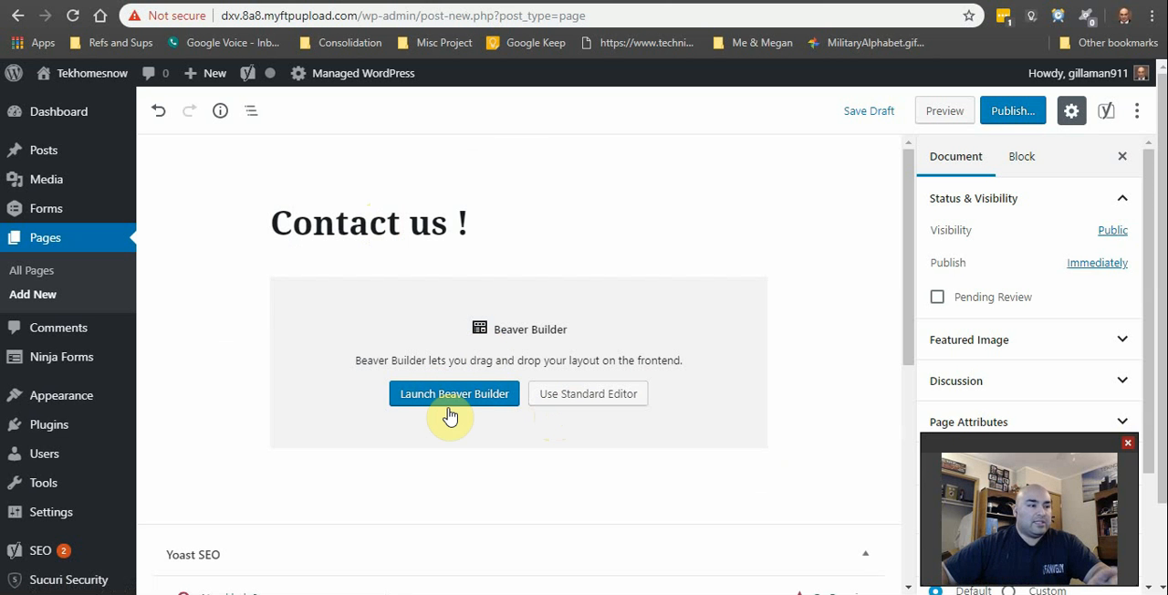
click(573, 399)
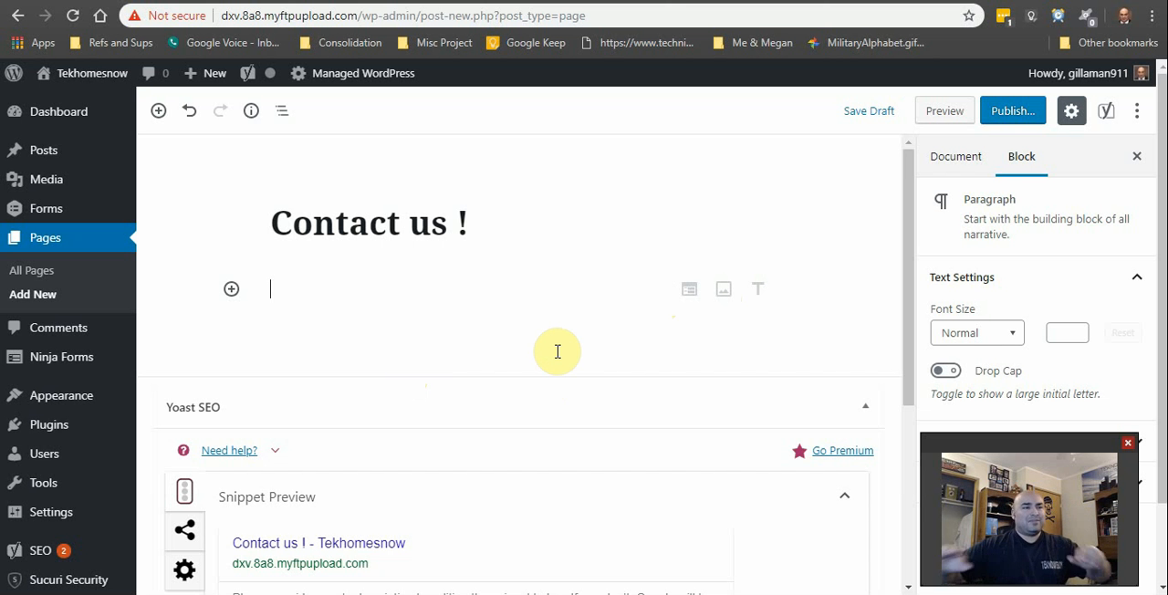
click(231, 289)
scroll(313, 483, down, 2)
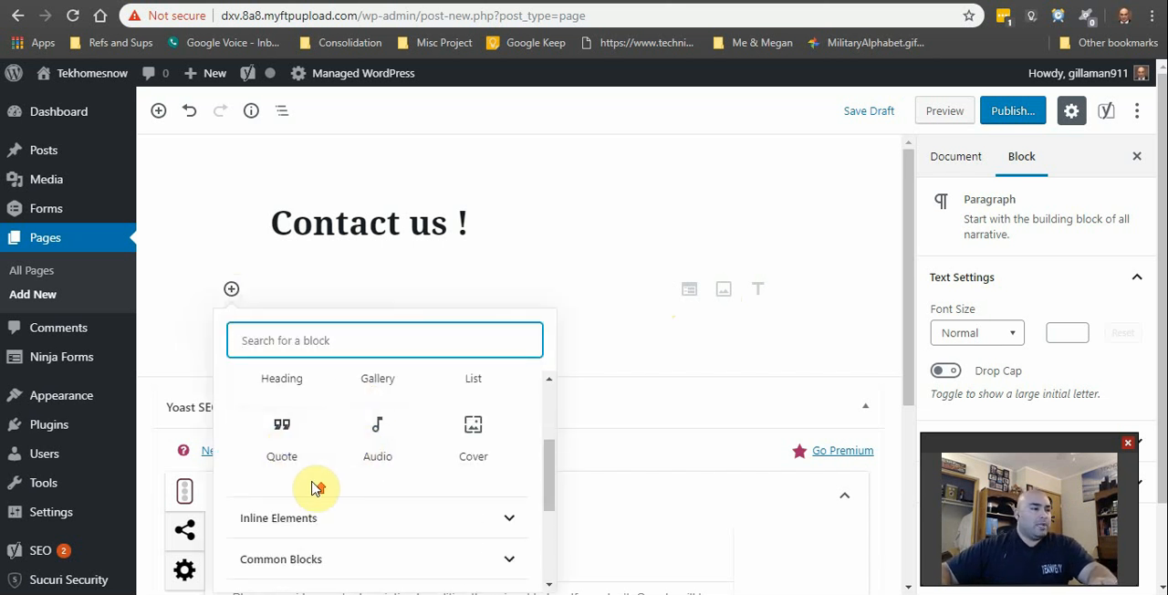
scroll(310, 488, up, 2)
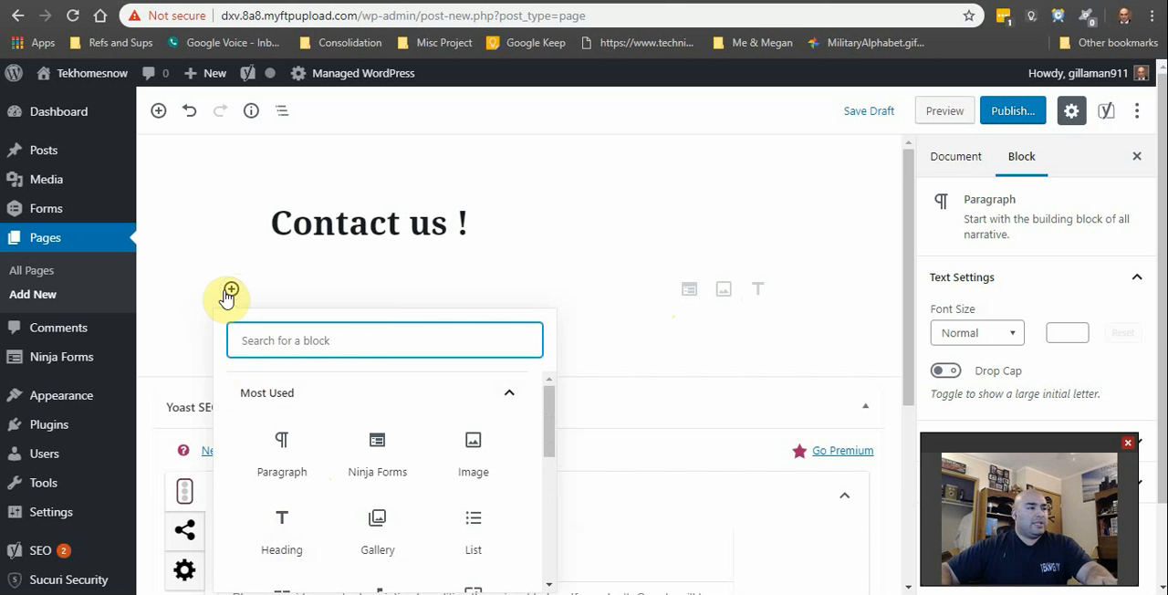
click(334, 263)
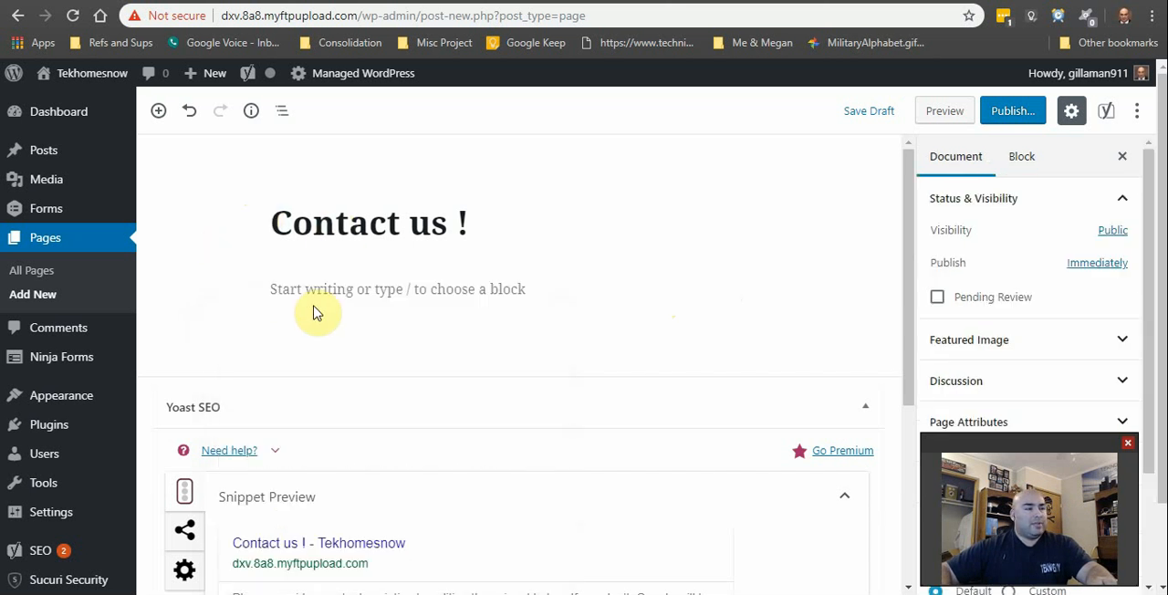
click(232, 288)
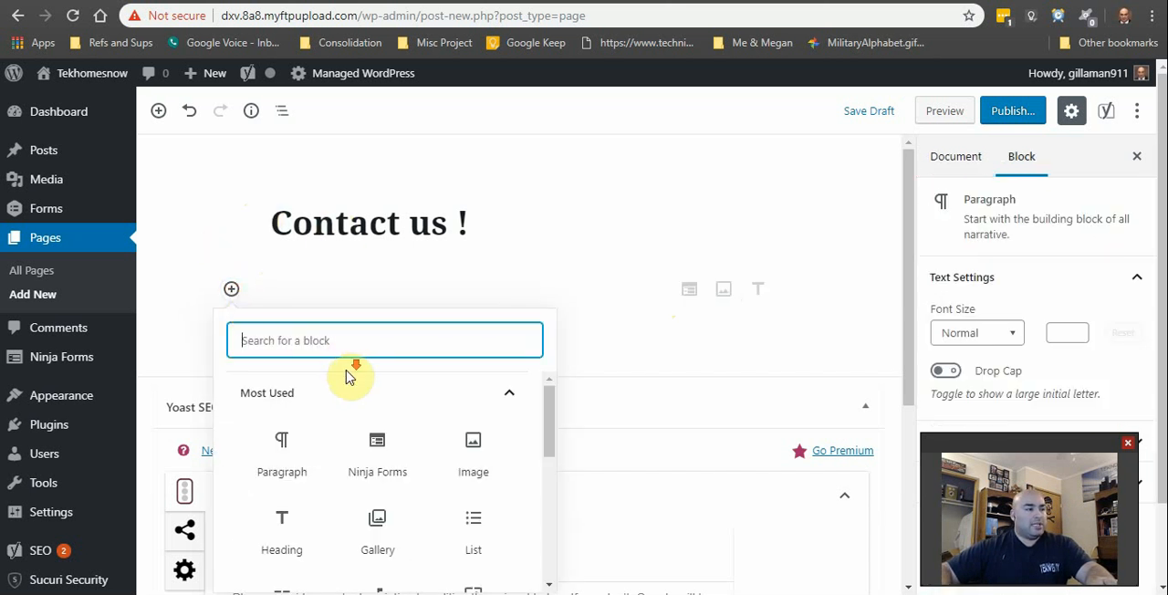
scroll(393, 448, down, 1)
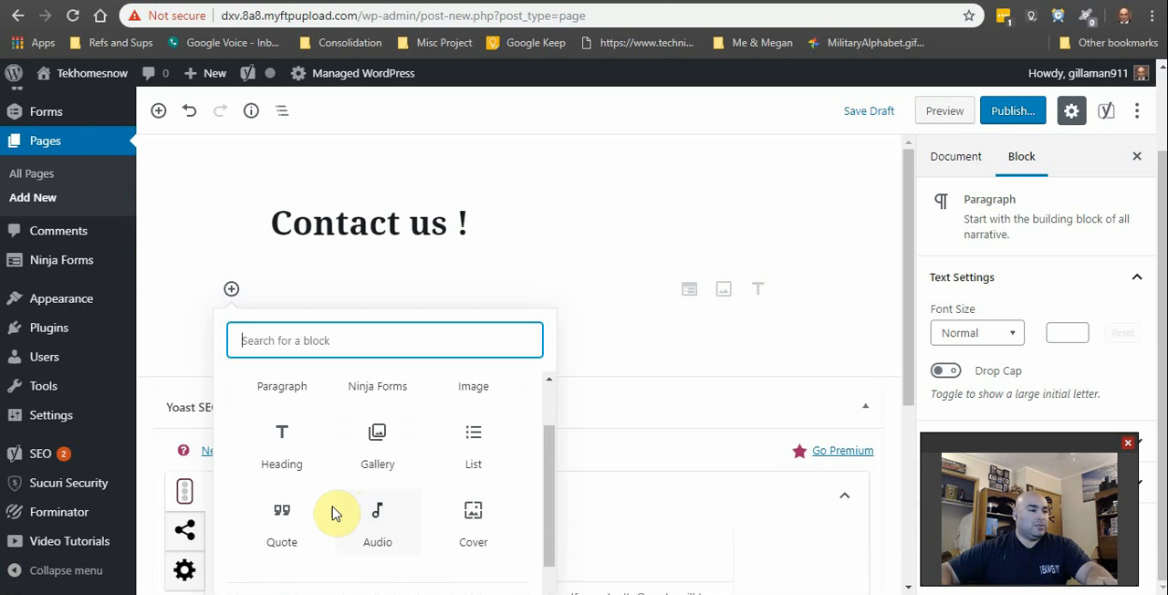
scroll(365, 447, up, 1)
scroll(347, 447, down, 1)
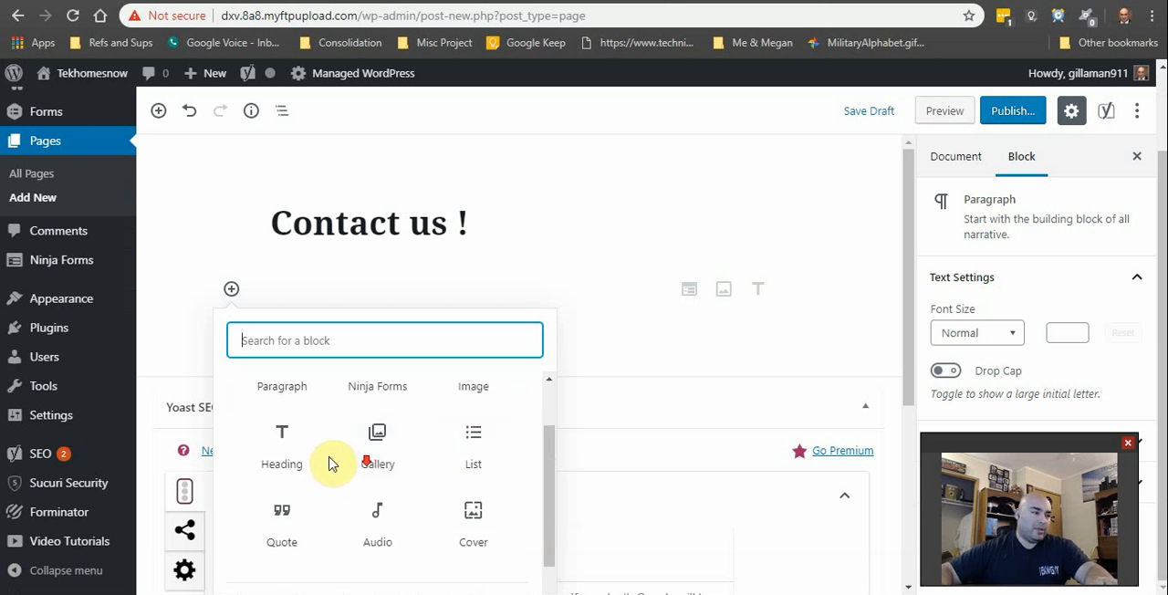
scroll(324, 467, up, 1)
click(286, 449)
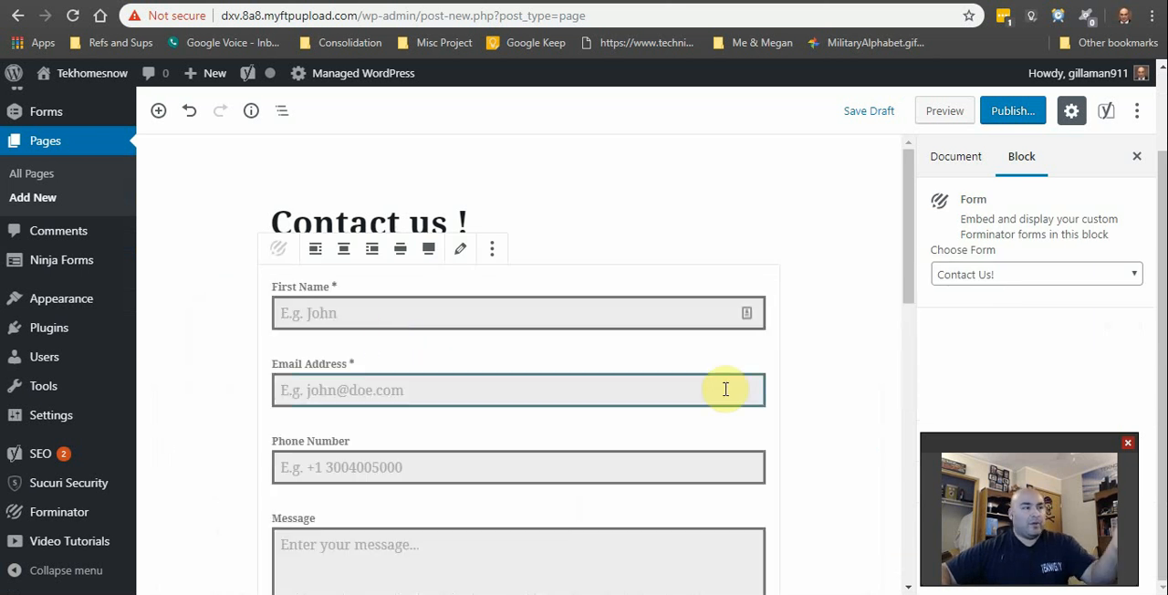
Step: Publish the "Contact us !" page and view it on the live site
click(1008, 110)
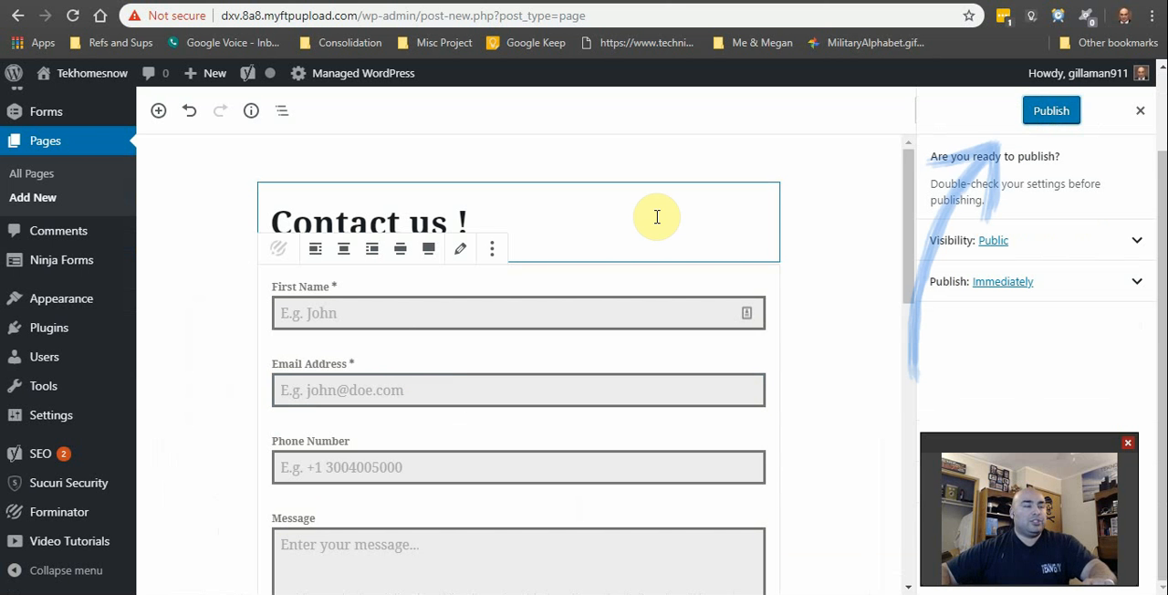
click(1051, 110)
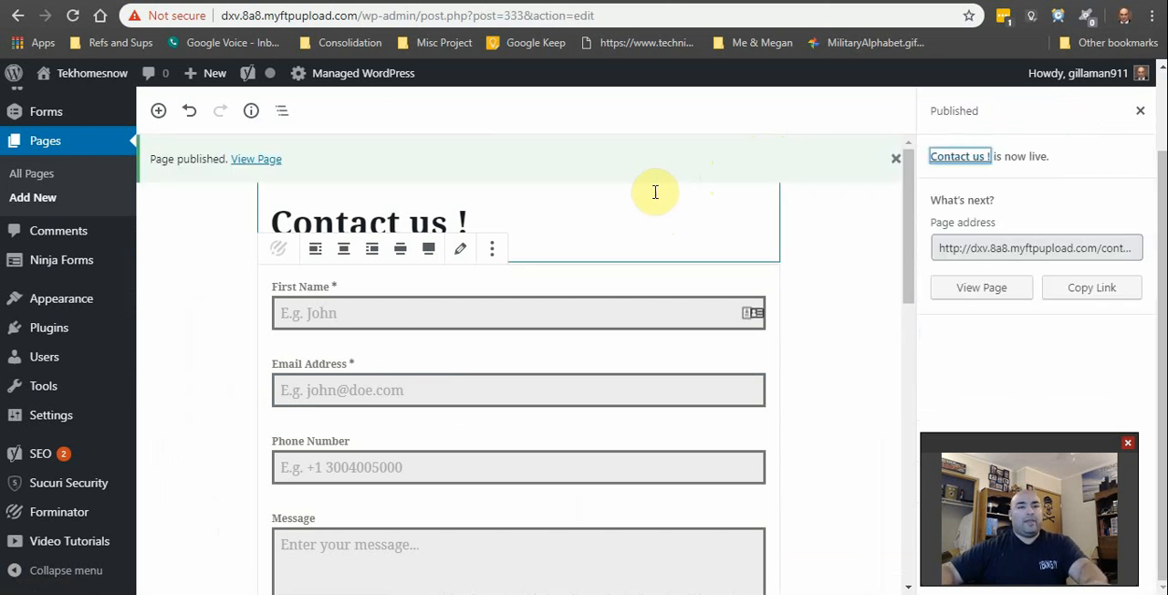
click(265, 159)
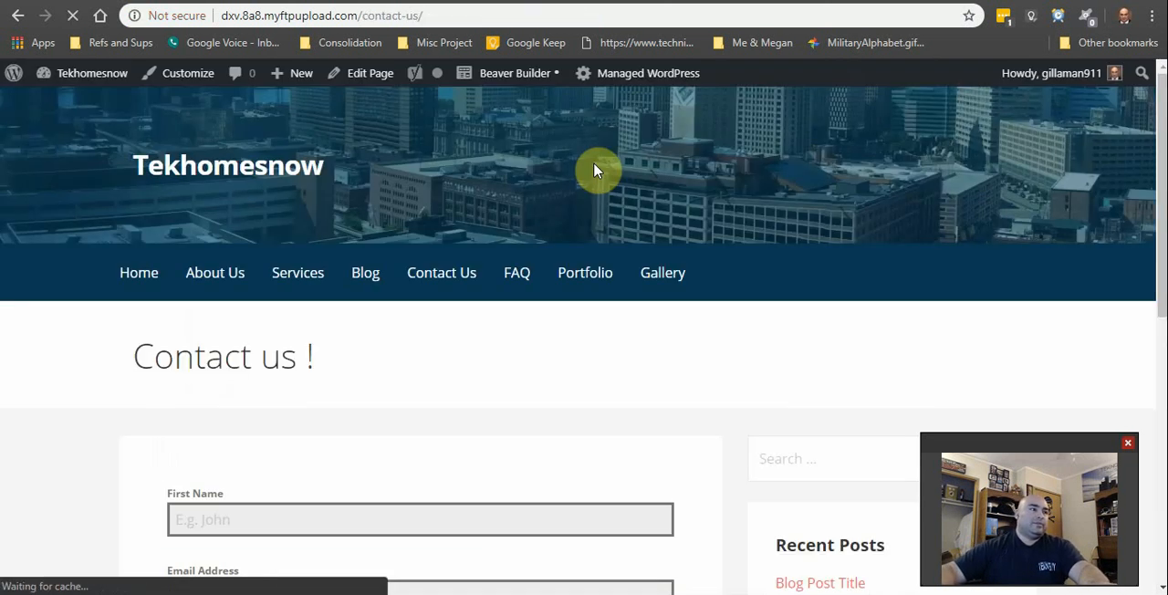
scroll(573, 393, down, 6)
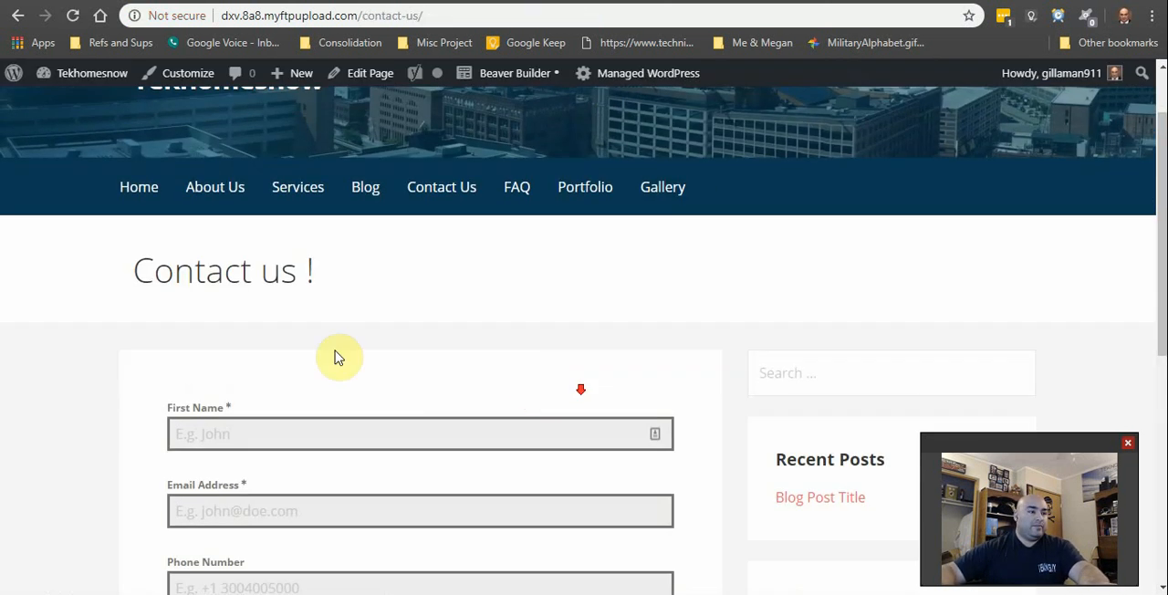
scroll(123, 369, up, 6)
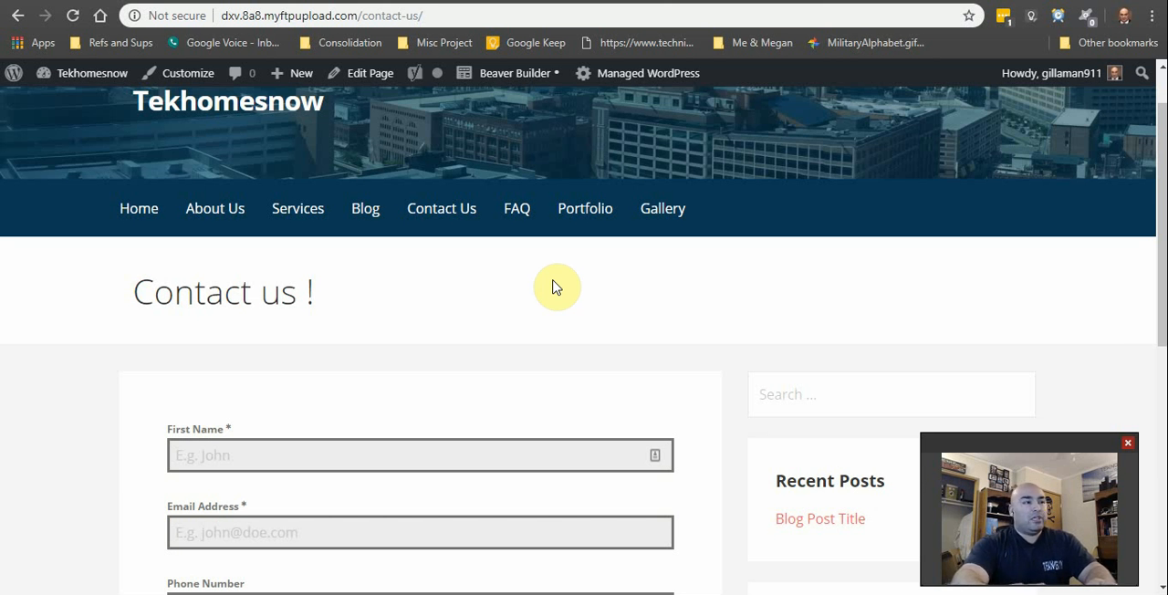
Step: Examine the live page's elements, console and network activity in the browser's developer tools, and close them
key(F12)
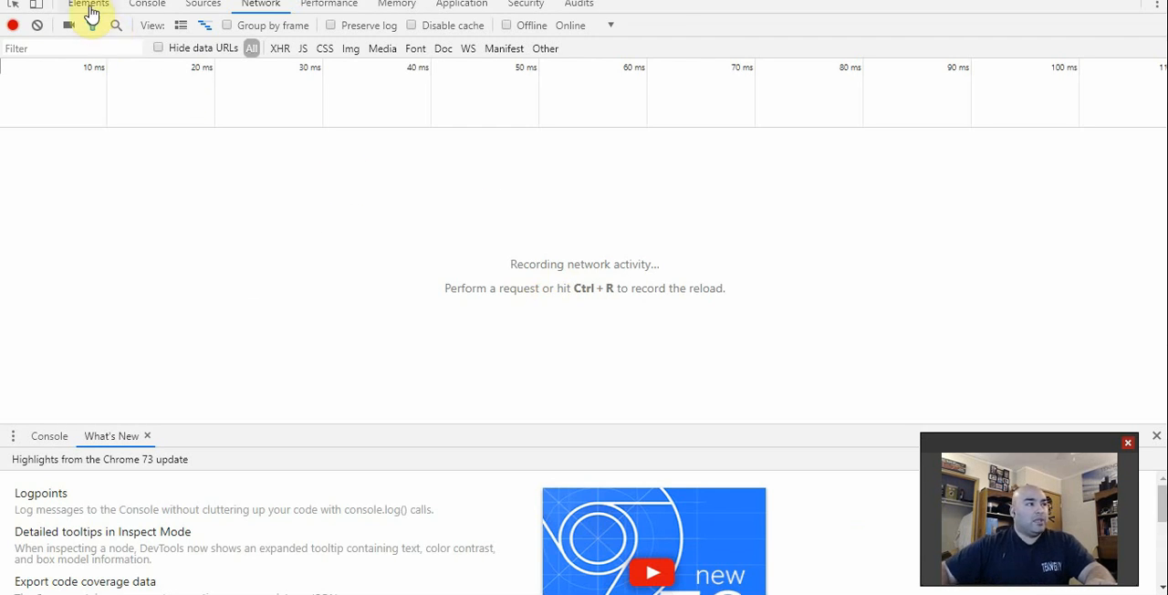
click(91, 8)
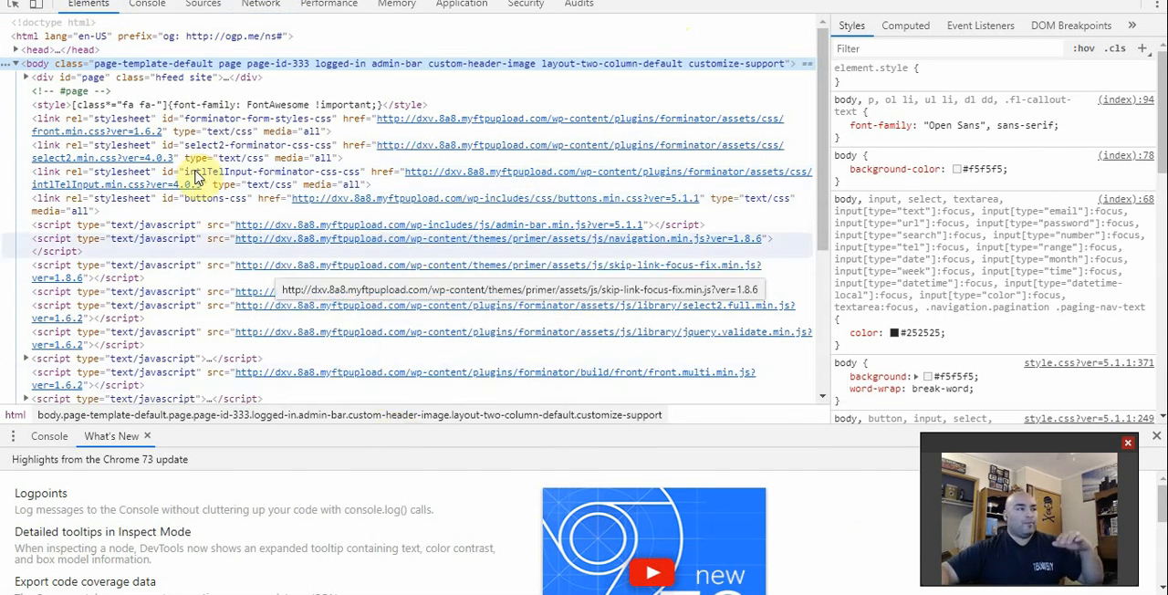
click(148, 5)
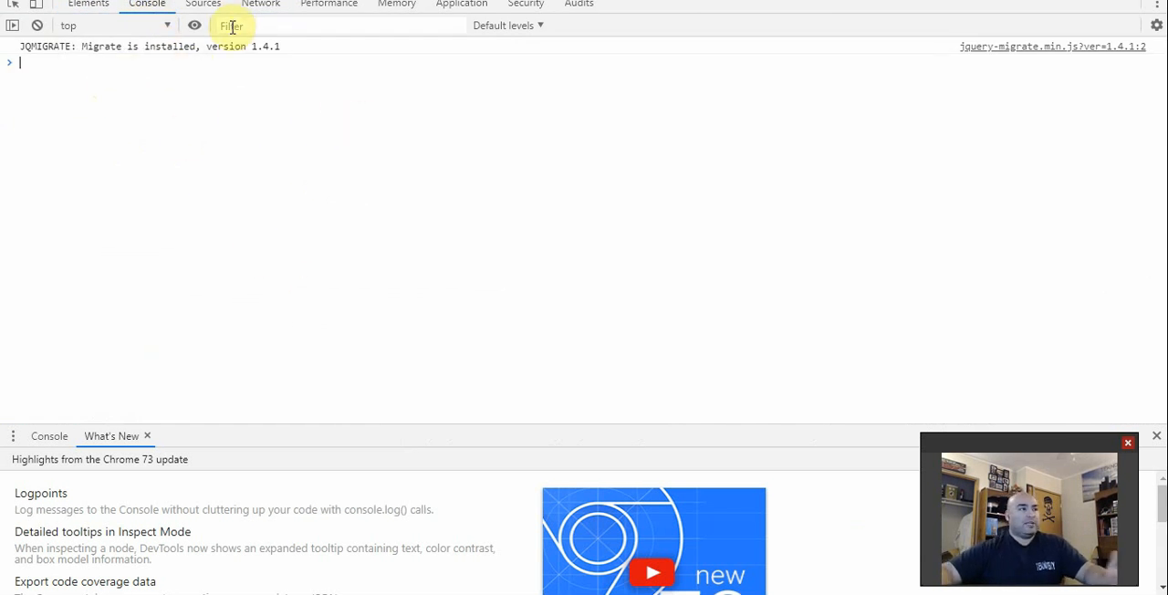
click(260, 6)
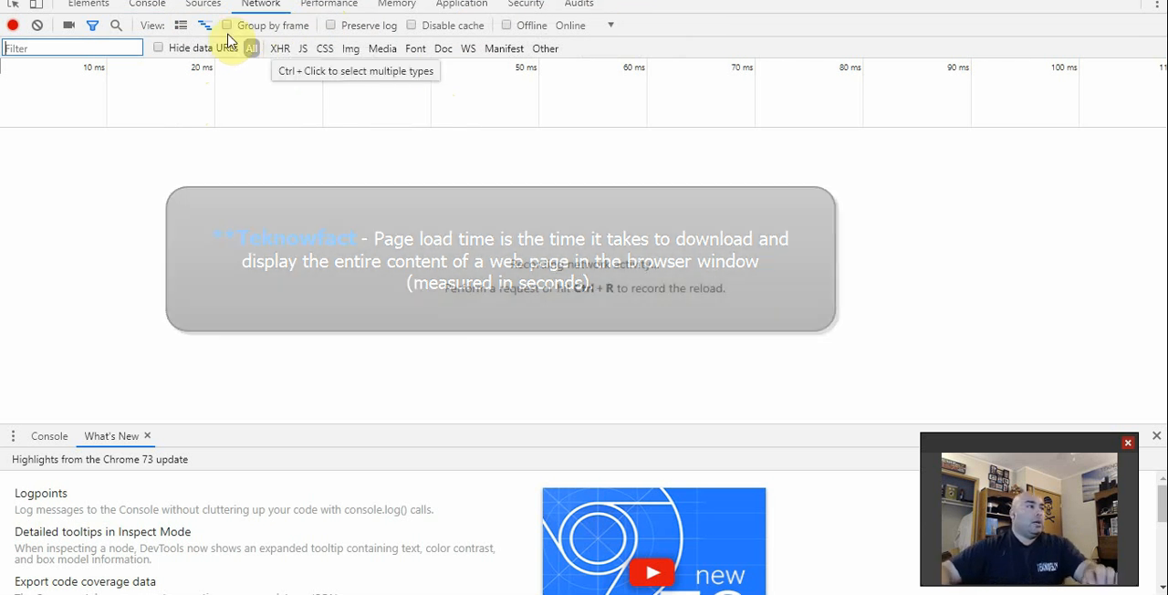
click(102, 6)
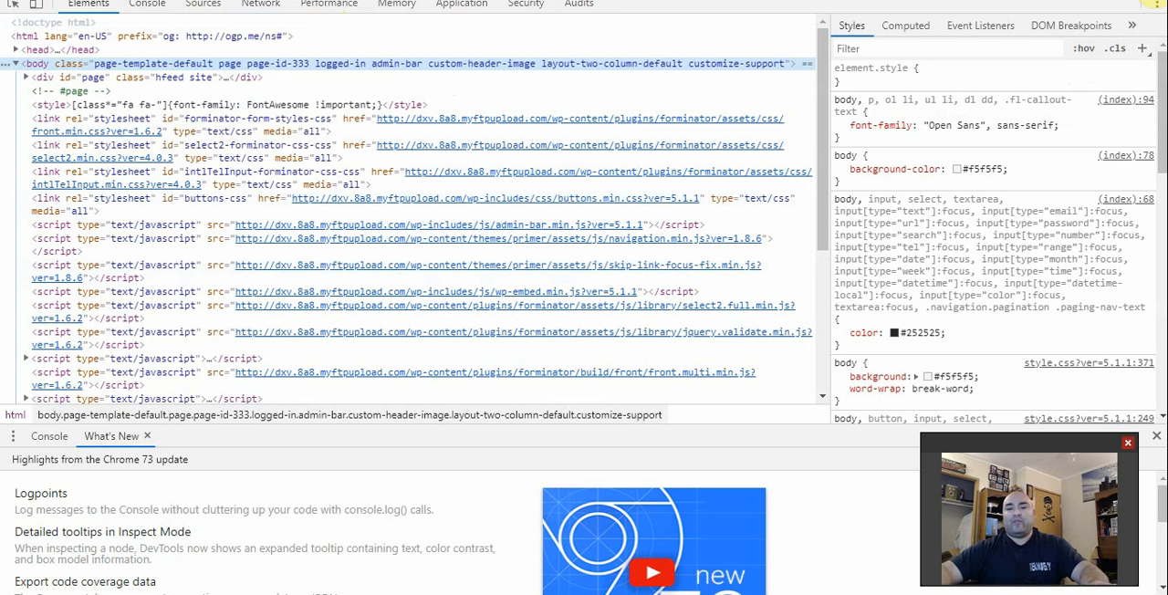
click(1159, 4)
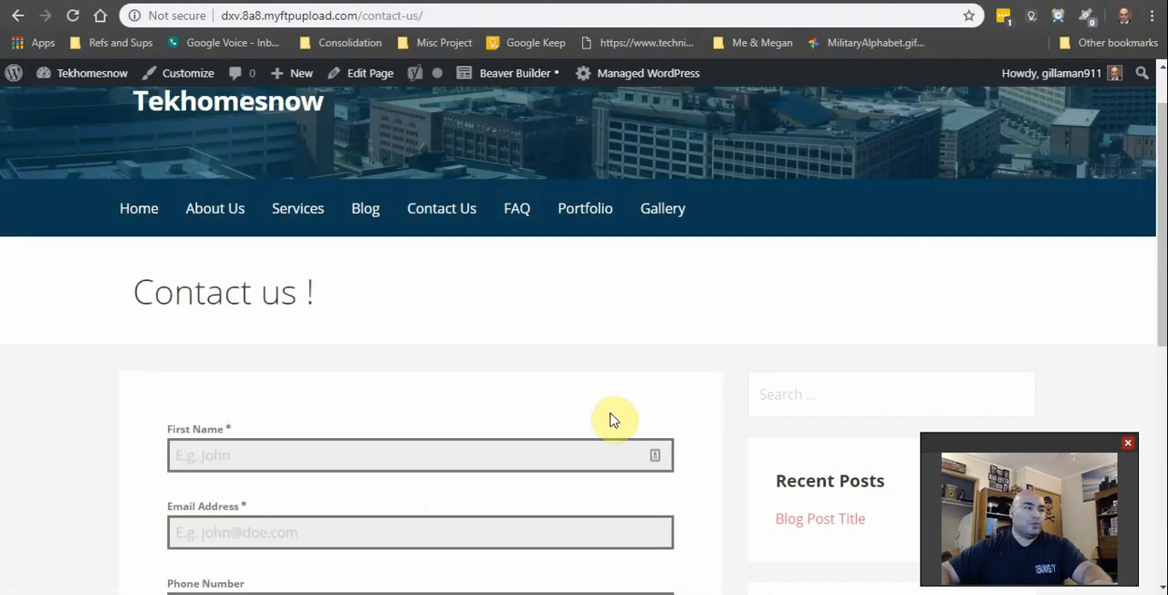
Step: Review the contact form on the live page from the First Name field through the Send Message button
scroll(608, 401, down, 2)
scroll(602, 393, up, 1)
click(608, 378)
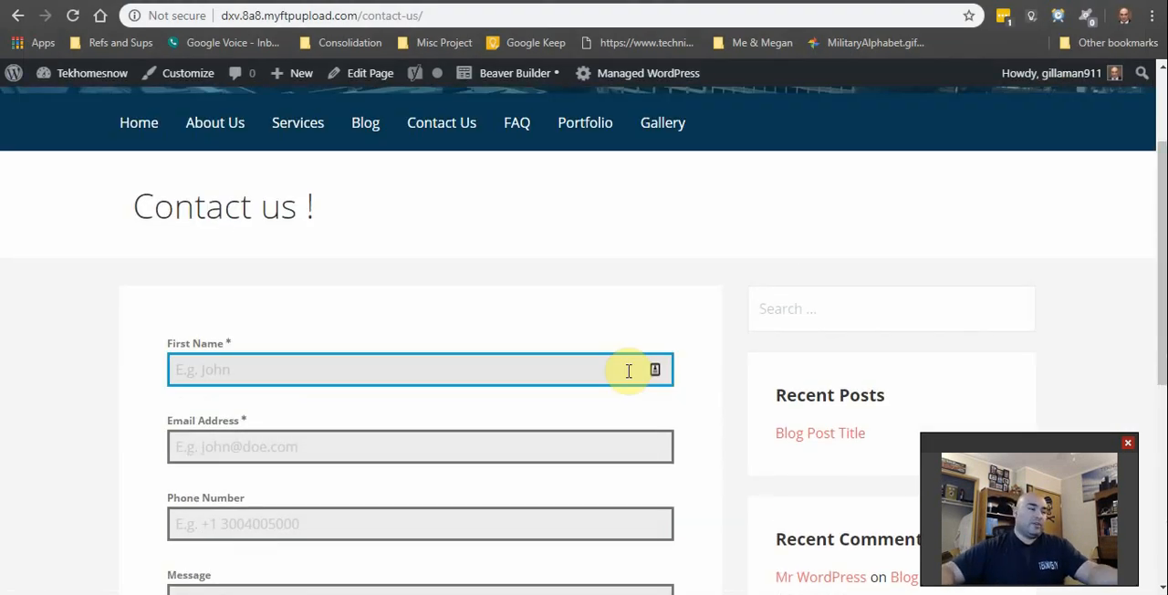
scroll(632, 420, down, 3)
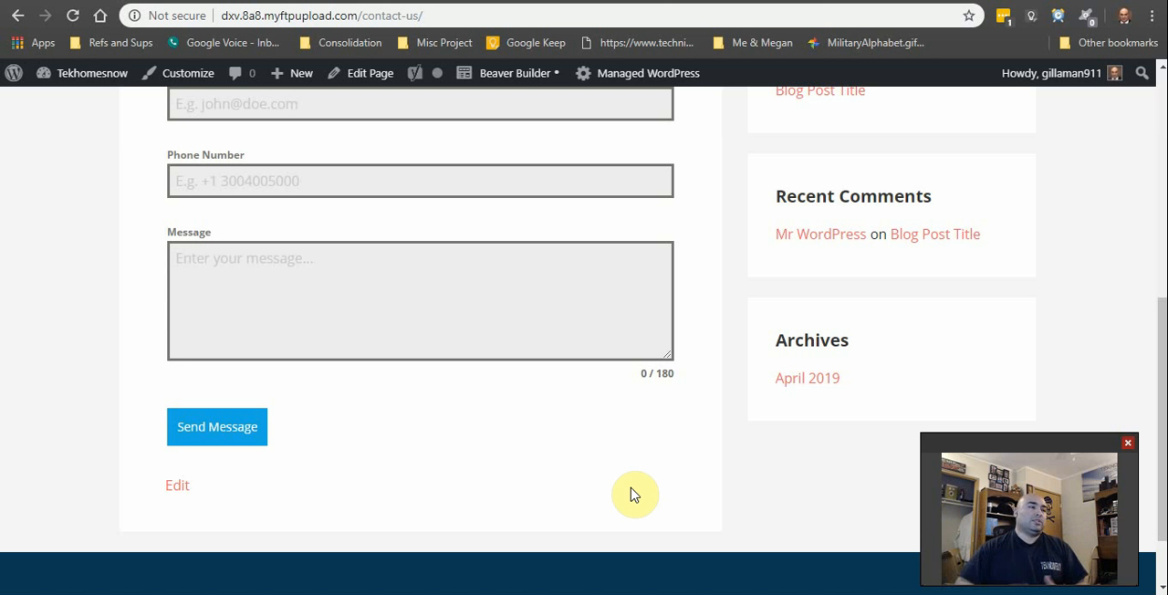
scroll(635, 494, up, 8)
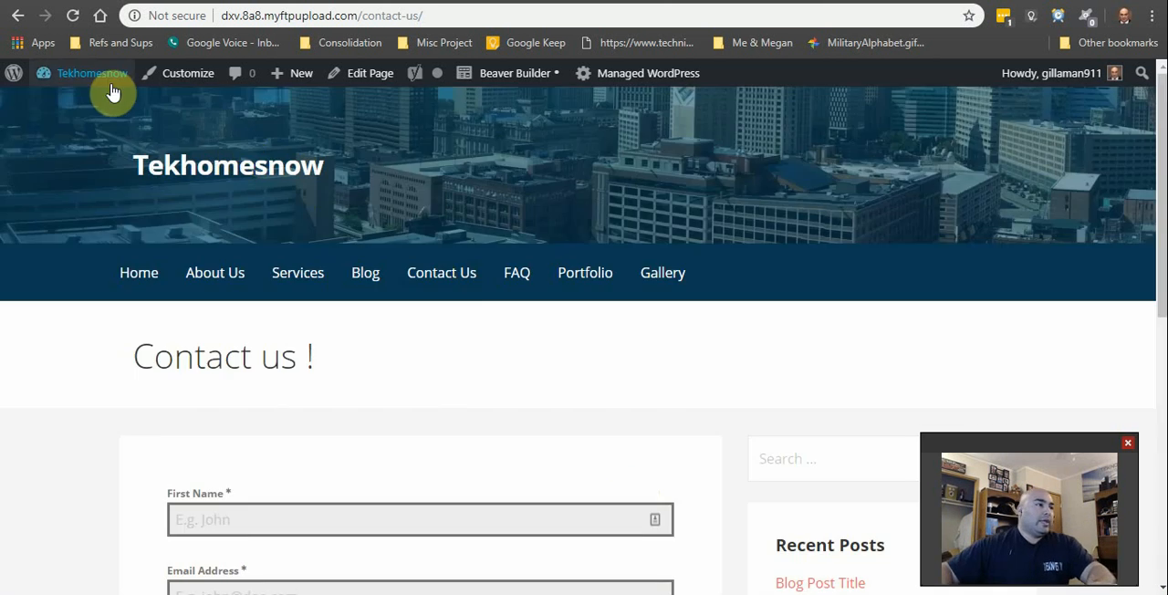
Step: Open the list of all pages in the WordPress dashboard and move the Gallery page to the trash
mouse_move(91, 73)
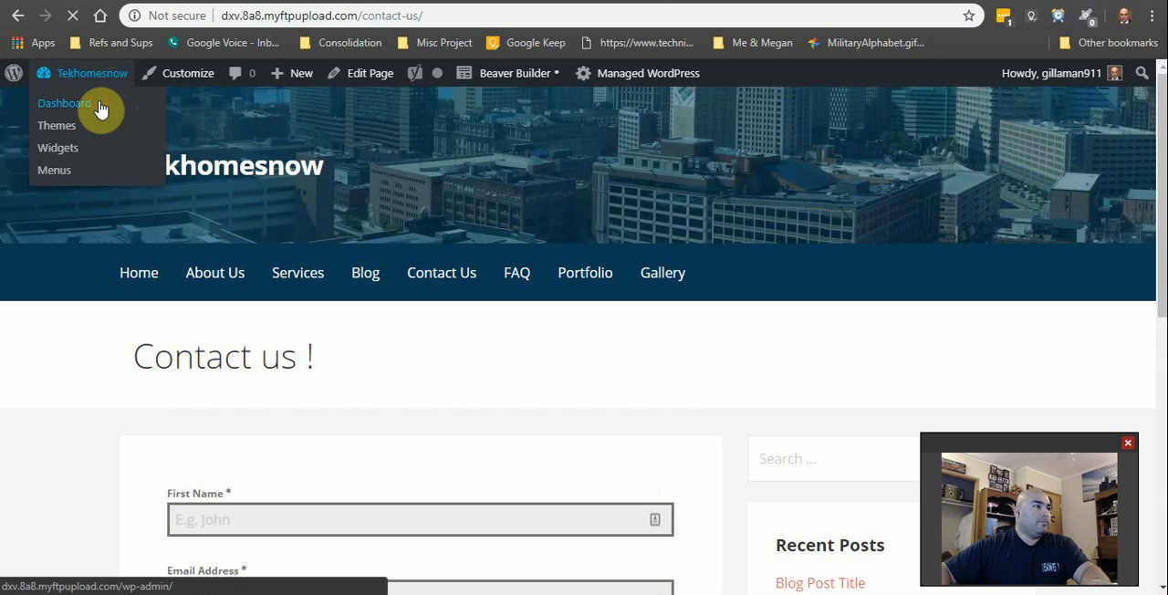
click(101, 108)
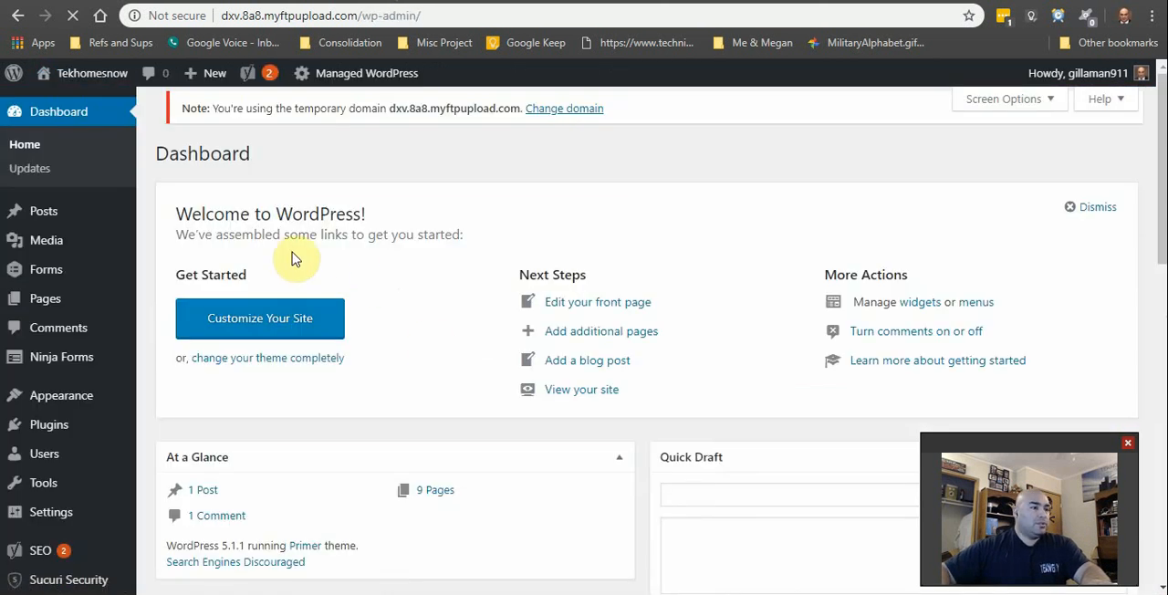
click(50, 308)
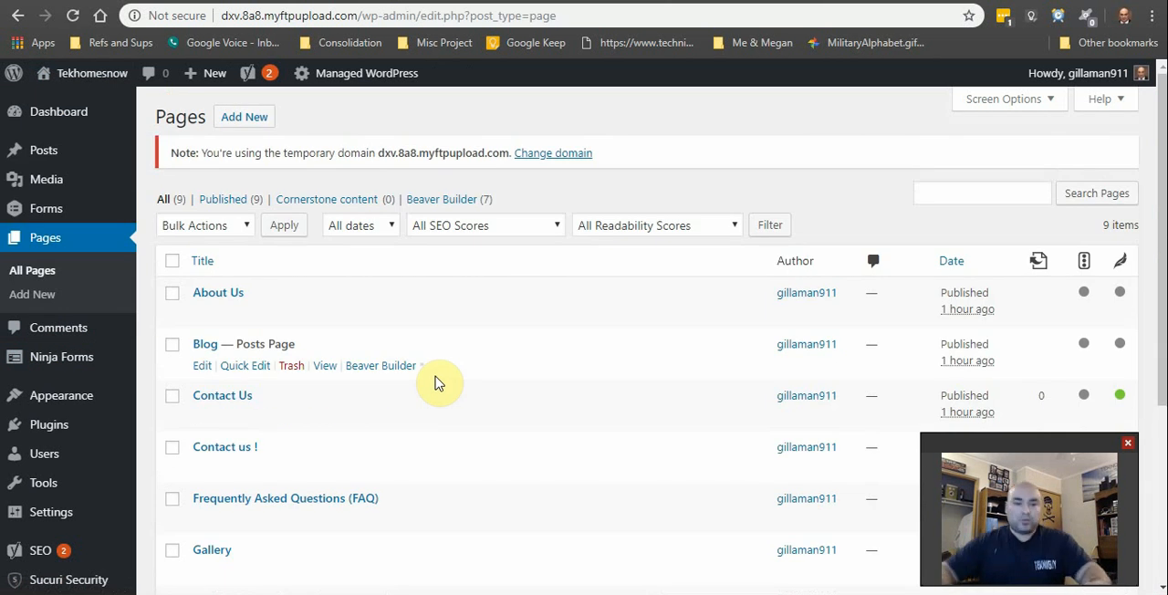
scroll(447, 379, down, 3)
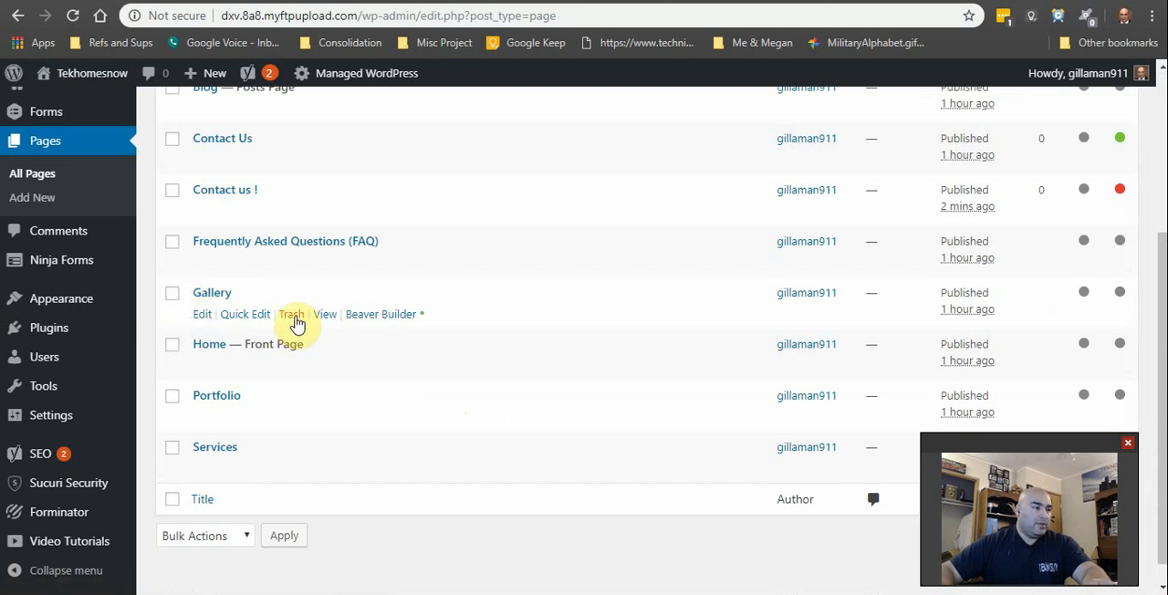
click(292, 315)
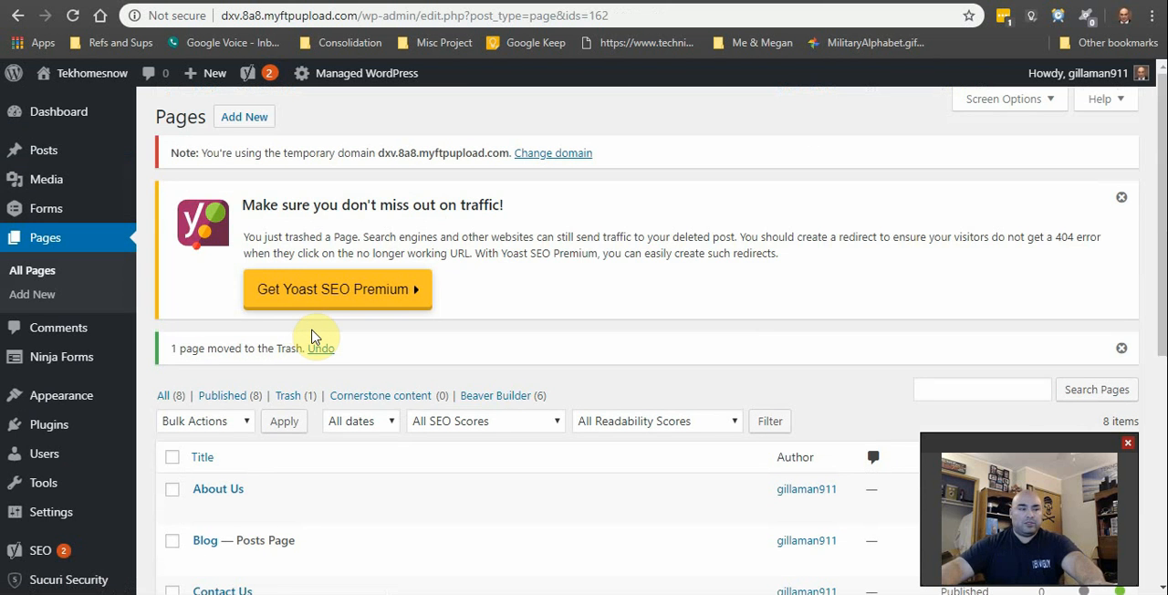
scroll(353, 386, down, 5)
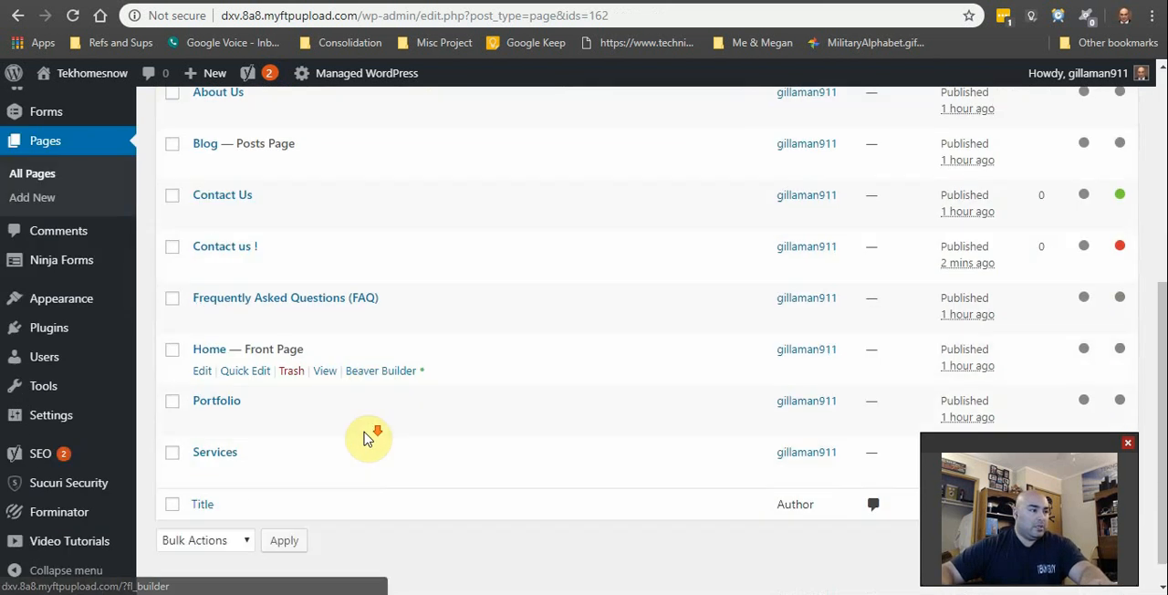
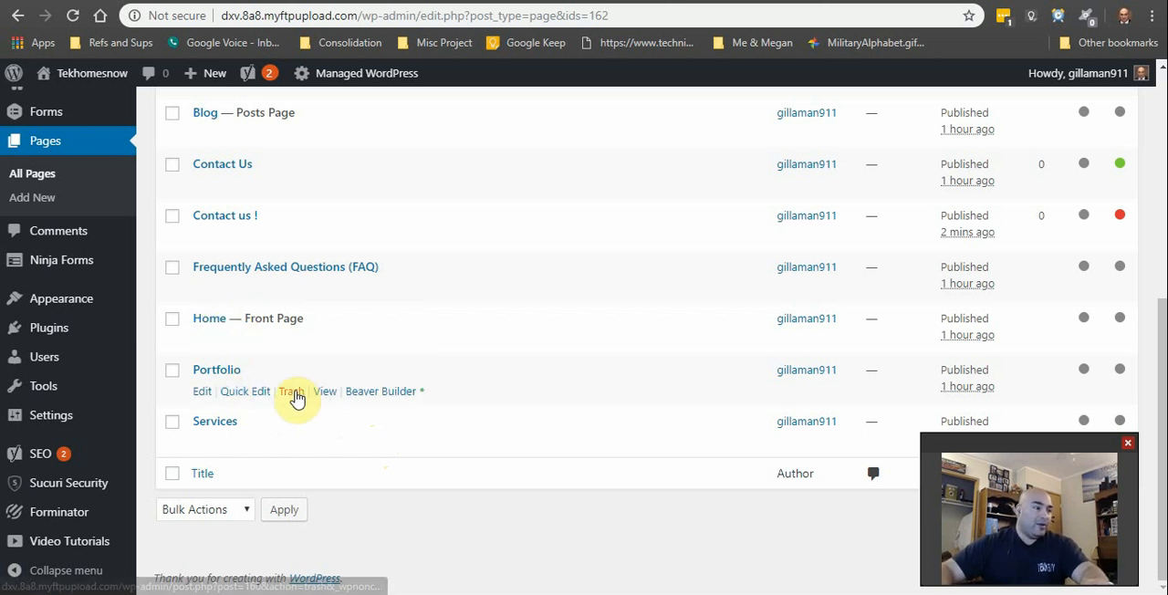
Step: Move the Portfolio page to the trash
click(292, 394)
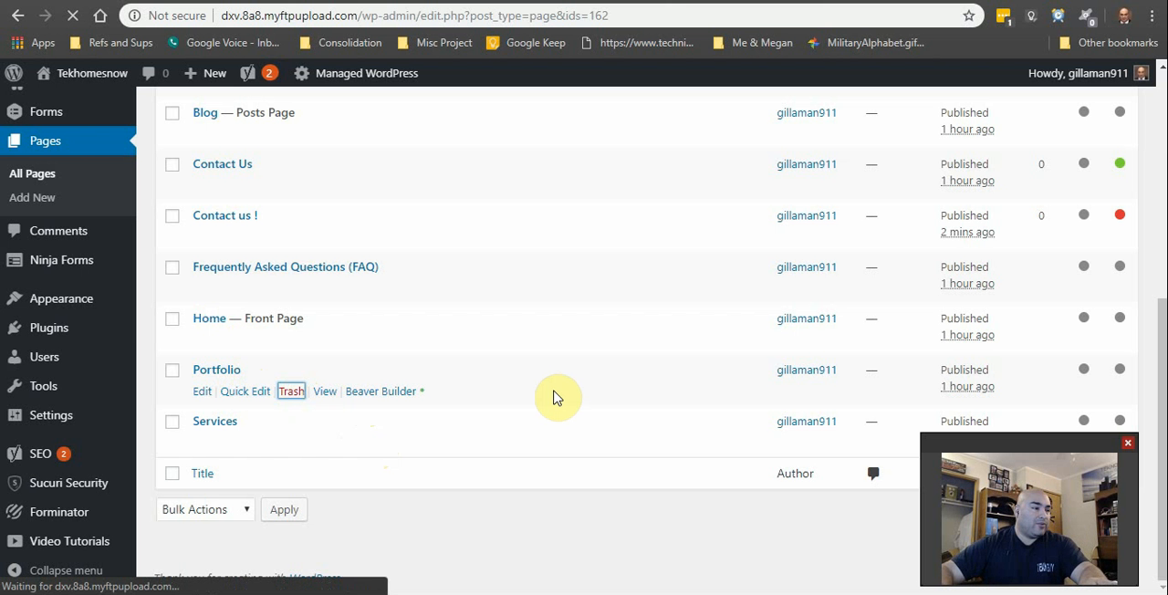
scroll(521, 420, down, 4)
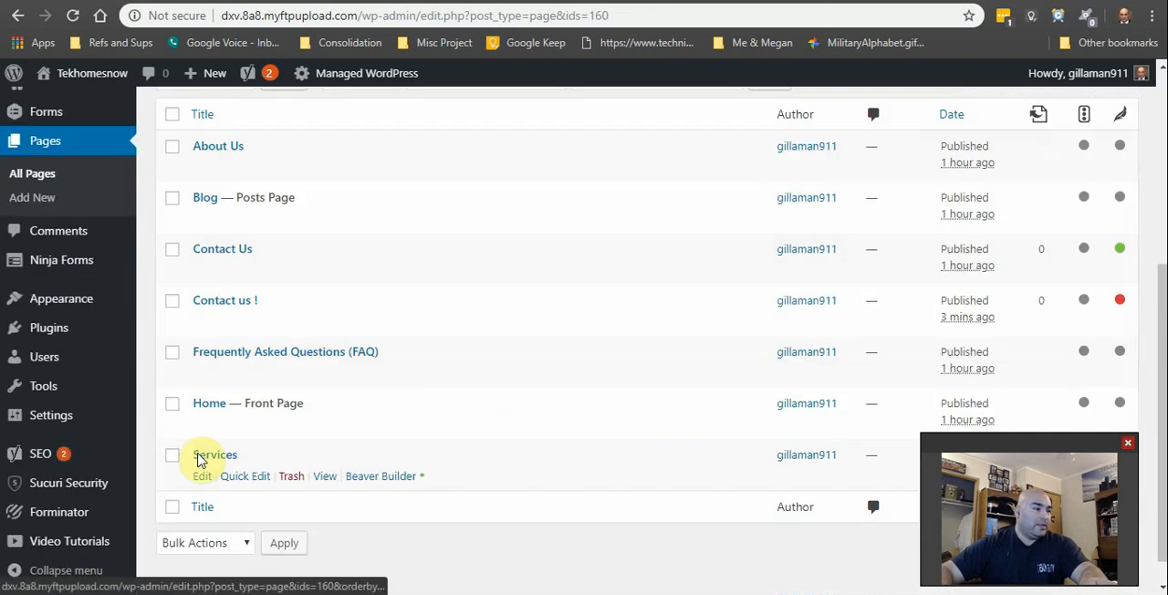
scroll(199, 459, up, 4)
Step: Open the list of trashed pages, select the Gallery page and look at the bulk actions available for it
click(292, 397)
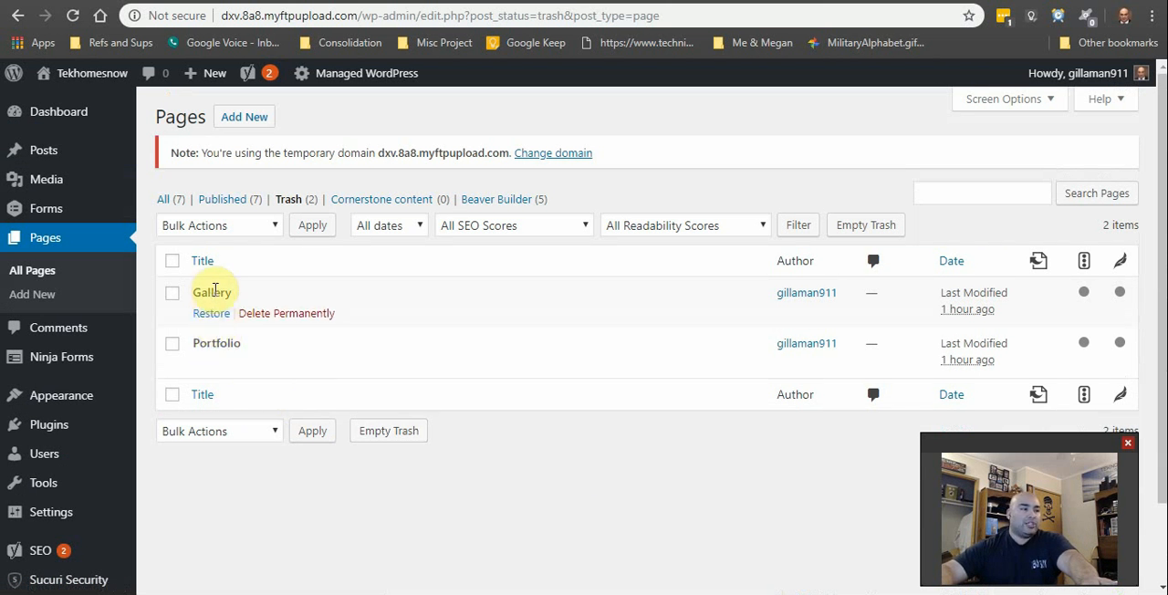
click(301, 200)
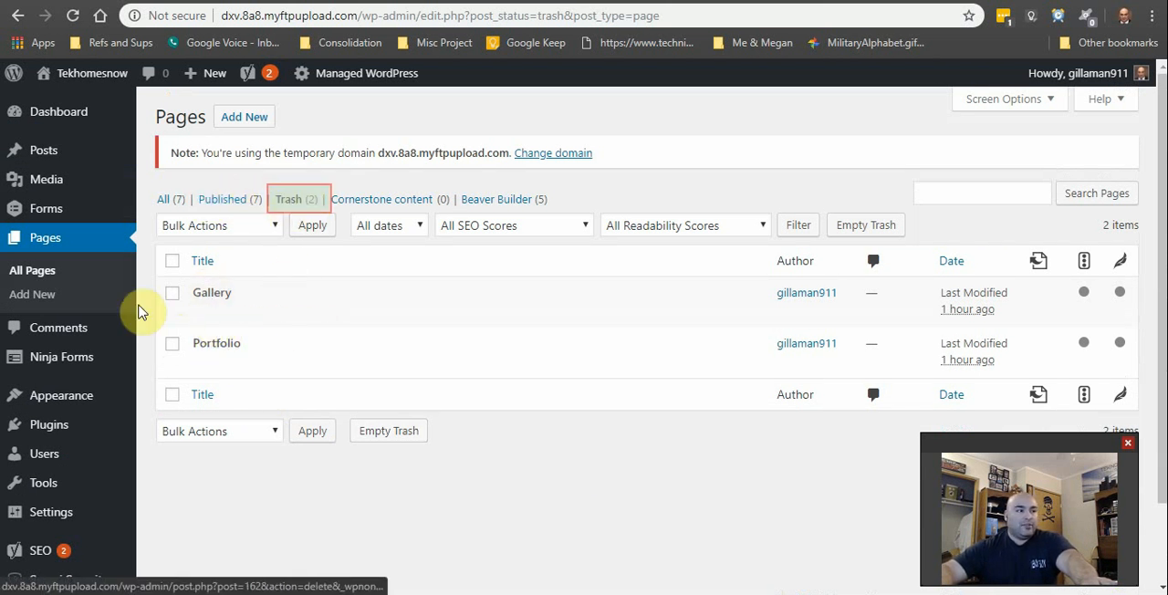
click(172, 294)
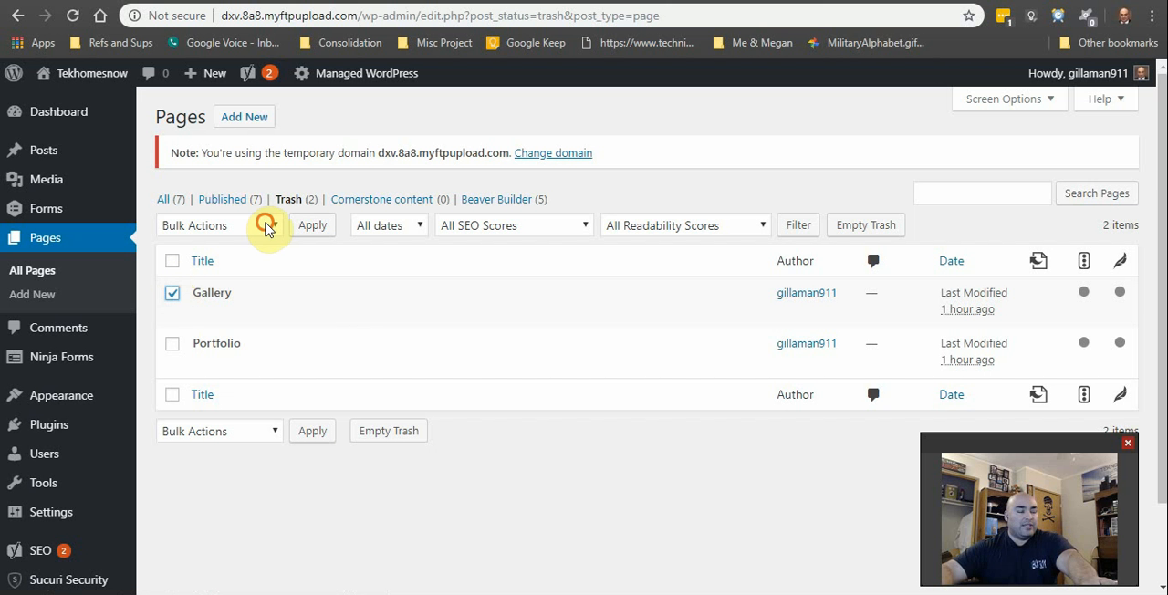
click(267, 227)
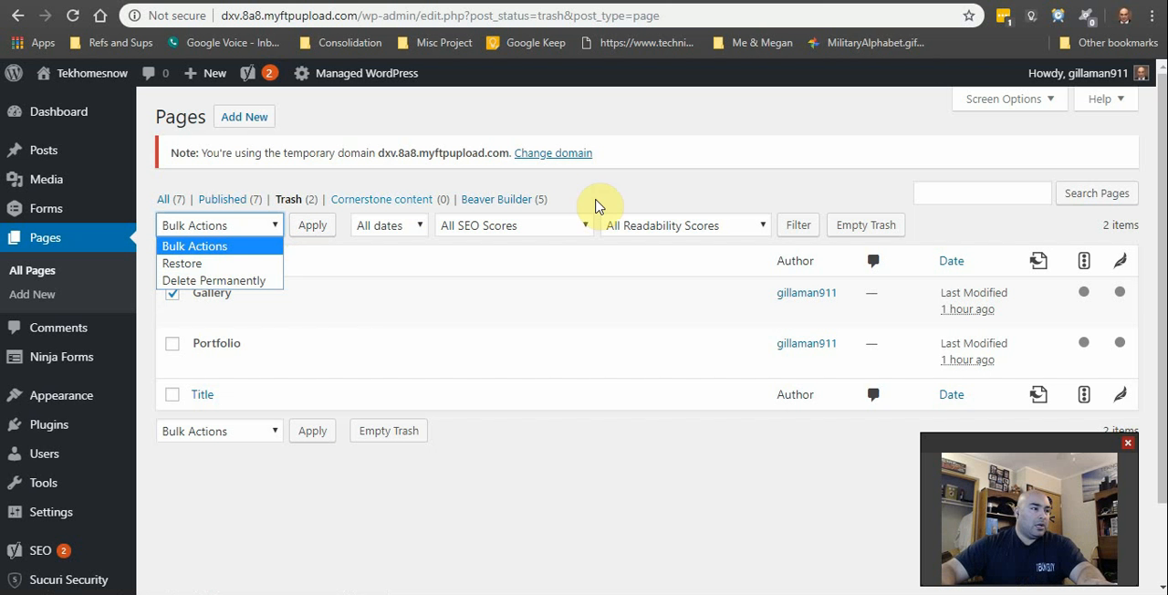
click(621, 187)
Step: Return to the list of all pages and move the Services and Frequently Asked Questions (FAQ) pages to the trash
click(170, 200)
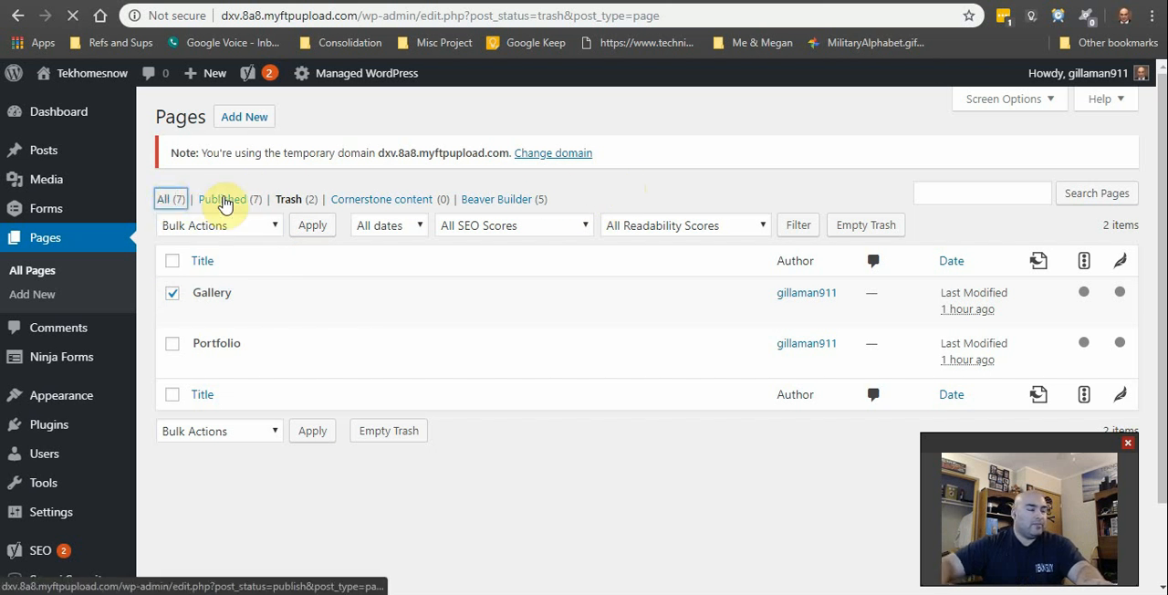
scroll(334, 450, down, 2)
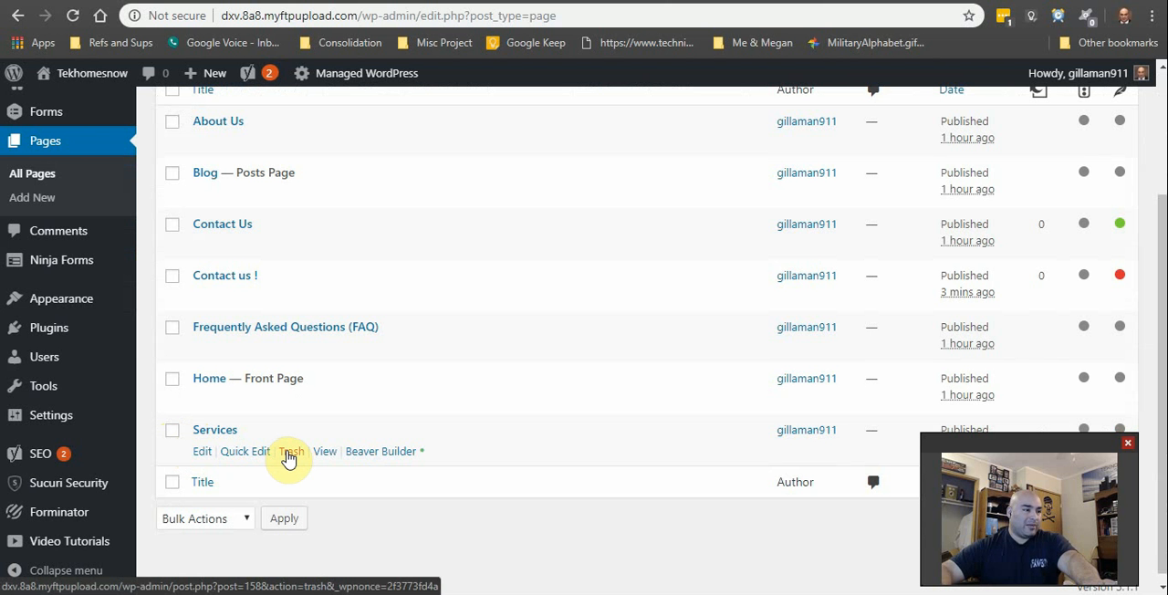
click(288, 453)
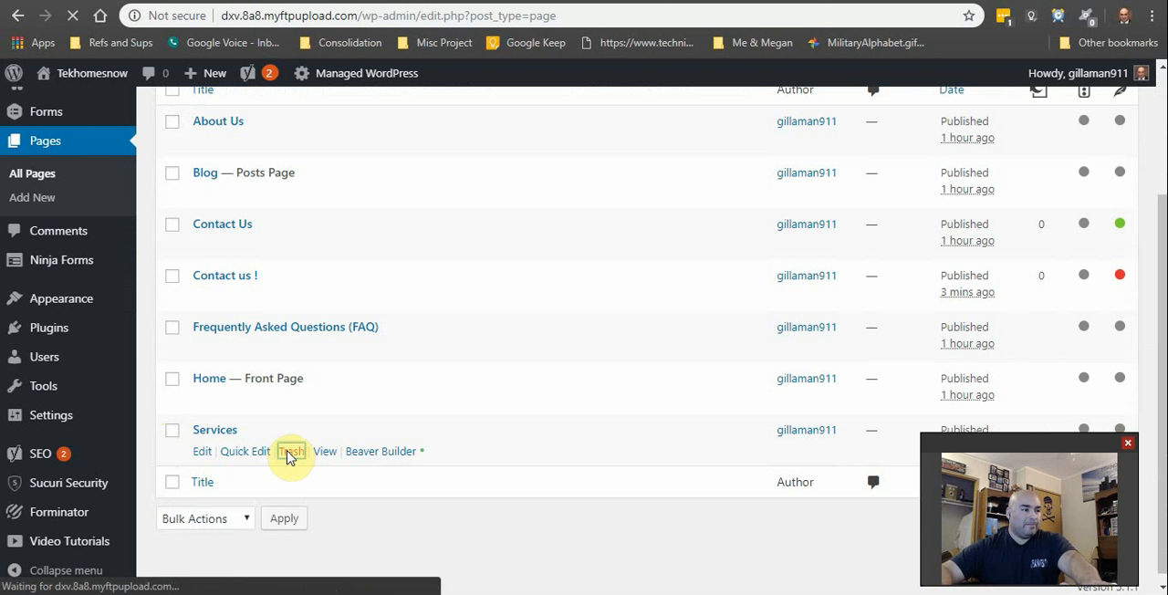
scroll(300, 459, down, 3)
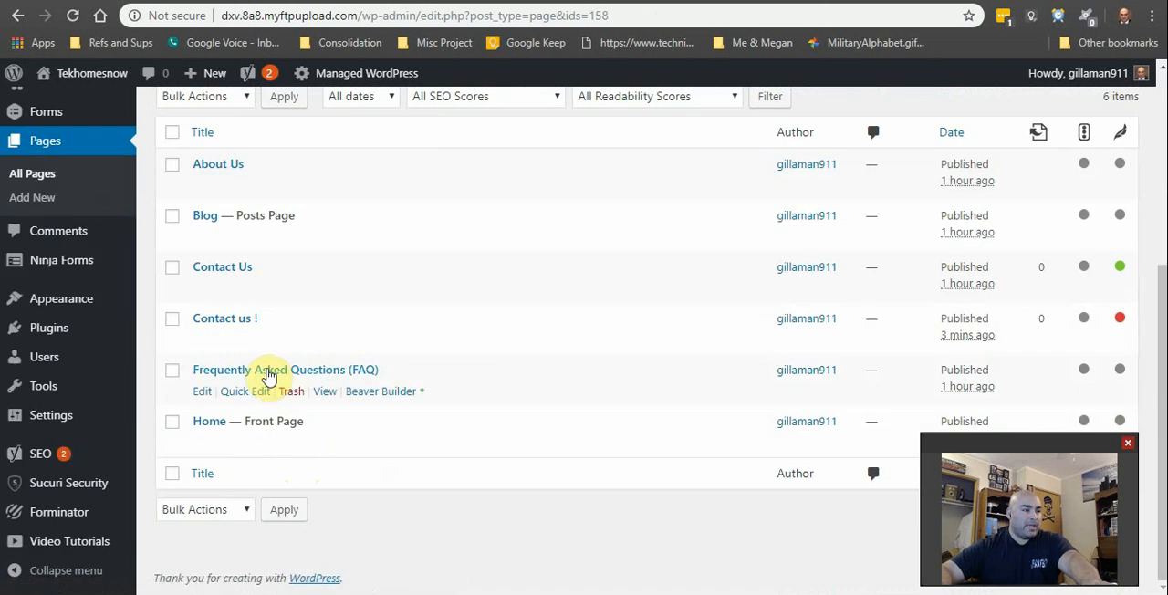
click(292, 391)
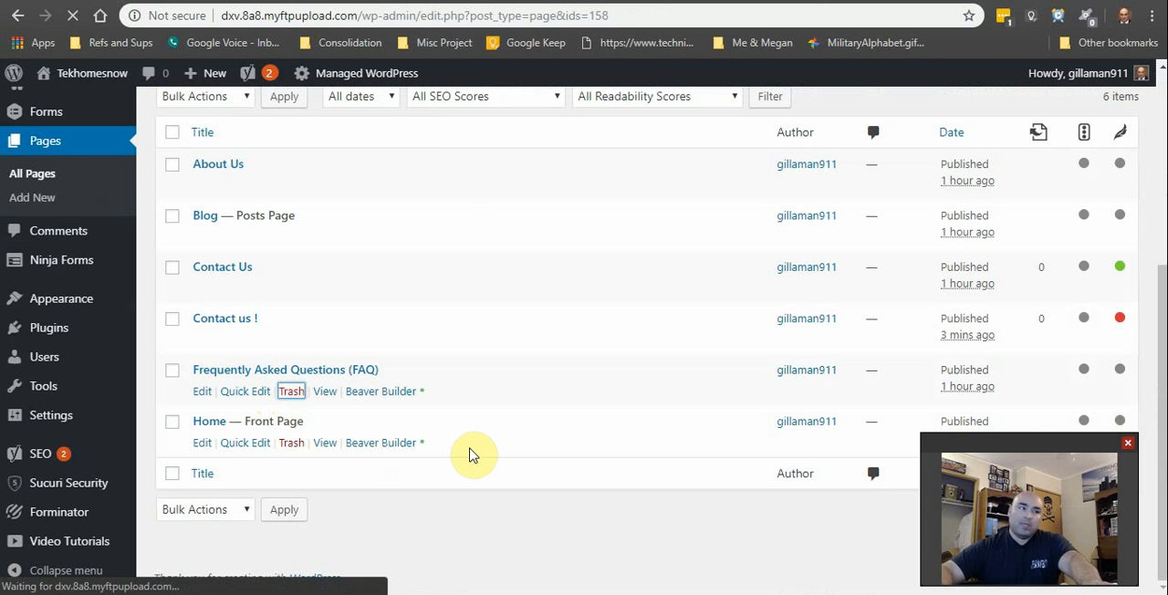
scroll(472, 457, down, 3)
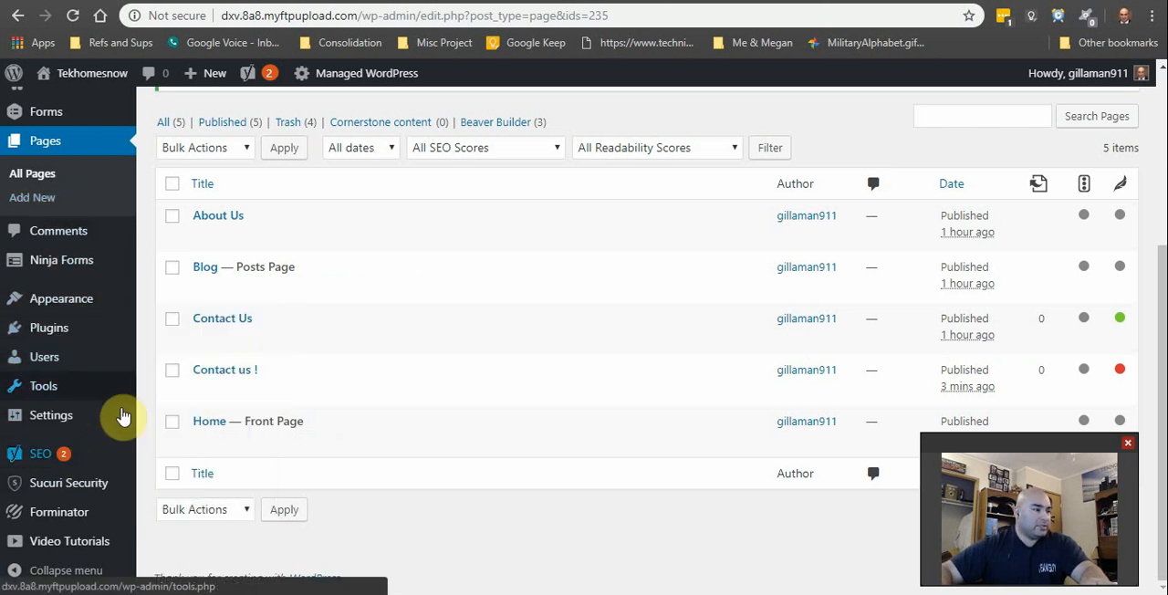
Step: Visit the live site and check the home page's navigation menu and content down to the Your Main Message section
mouse_move(91, 73)
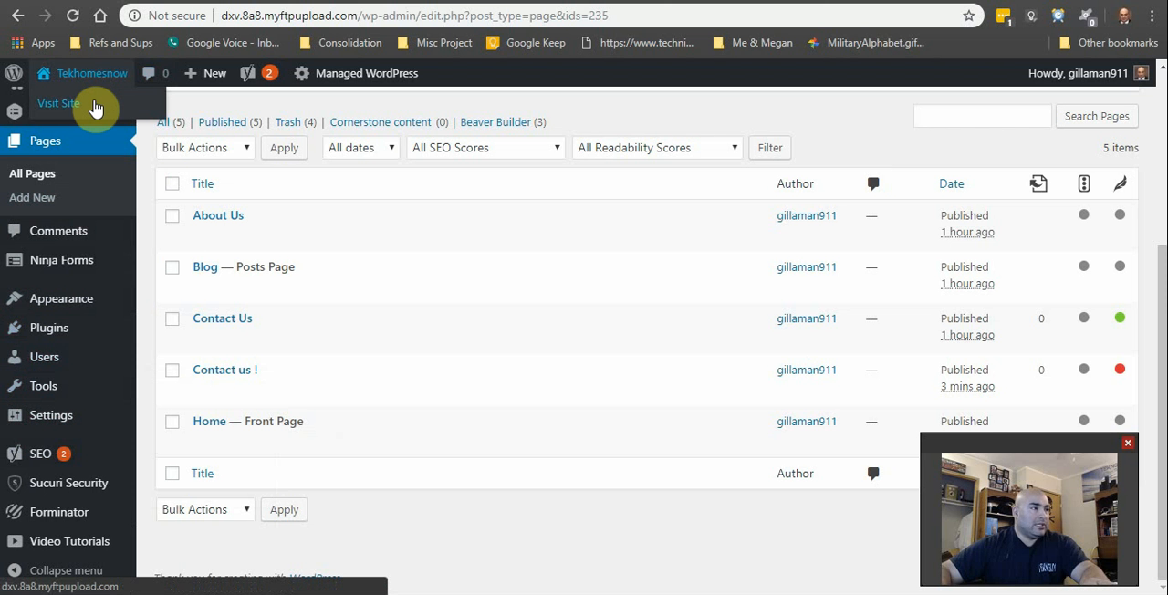
click(94, 106)
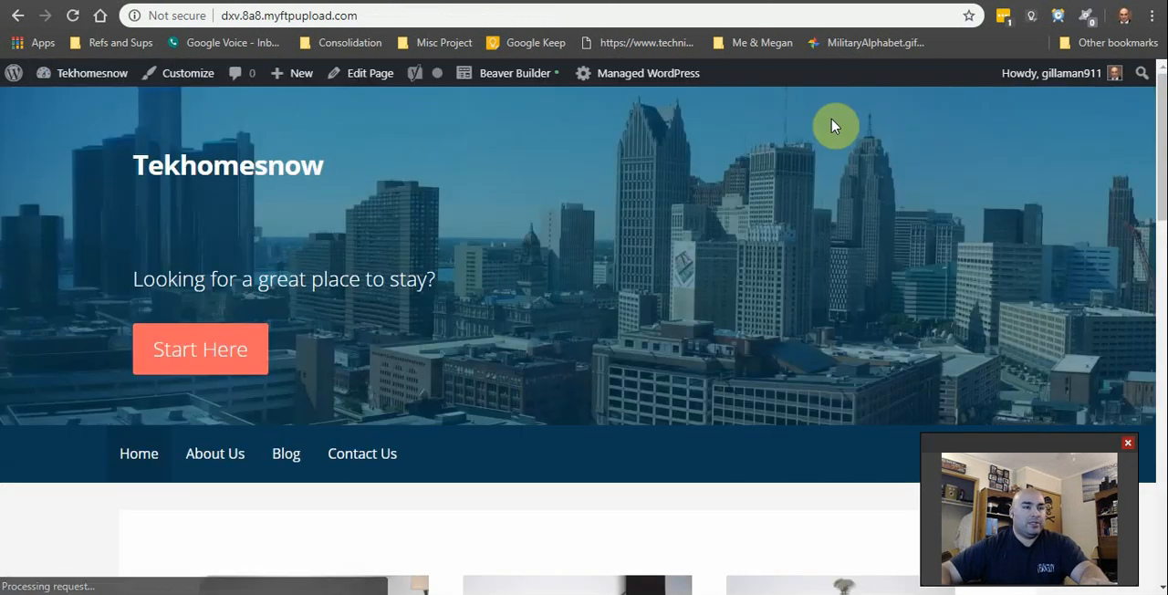
scroll(542, 508, down, 2)
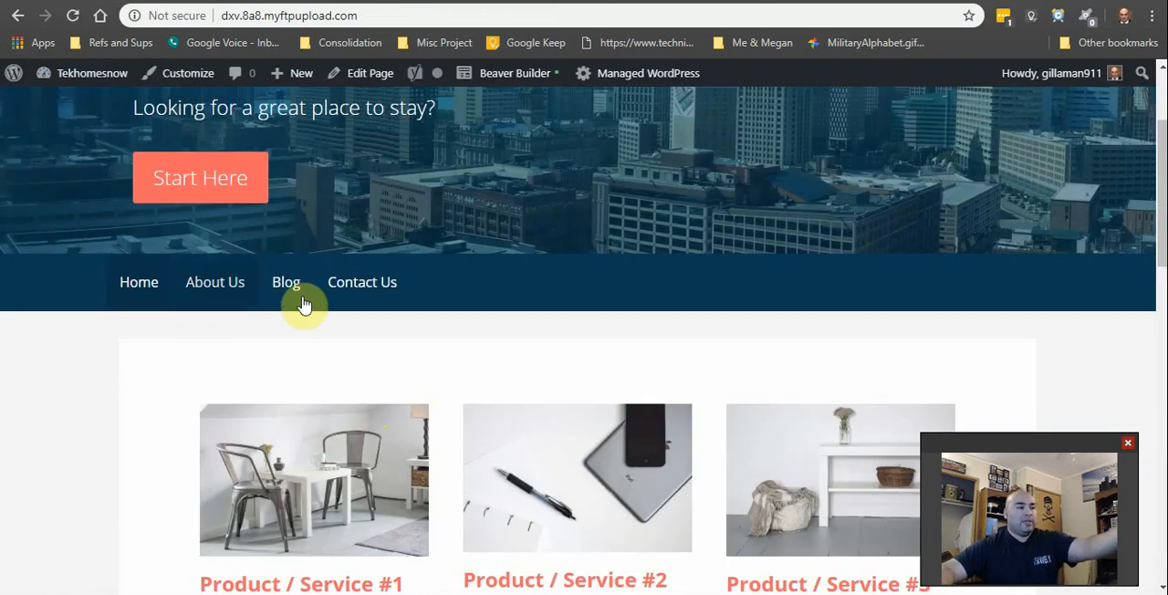
scroll(754, 449, up, 2)
scroll(740, 448, down, 3)
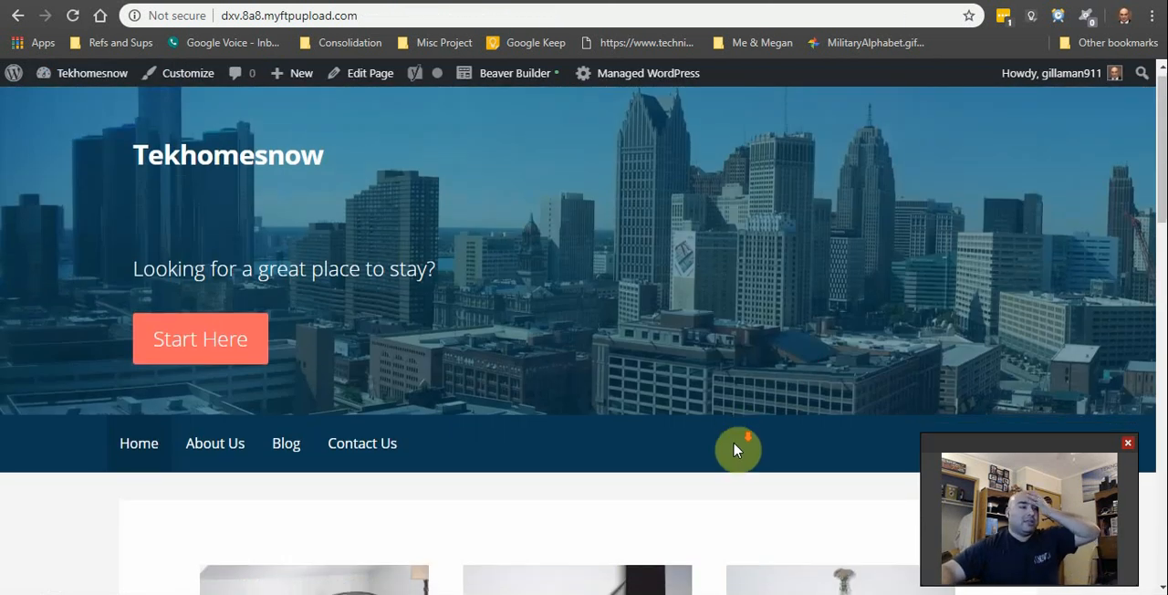
scroll(680, 497, up, 3)
scroll(639, 497, down, 5)
scroll(613, 511, down, 6)
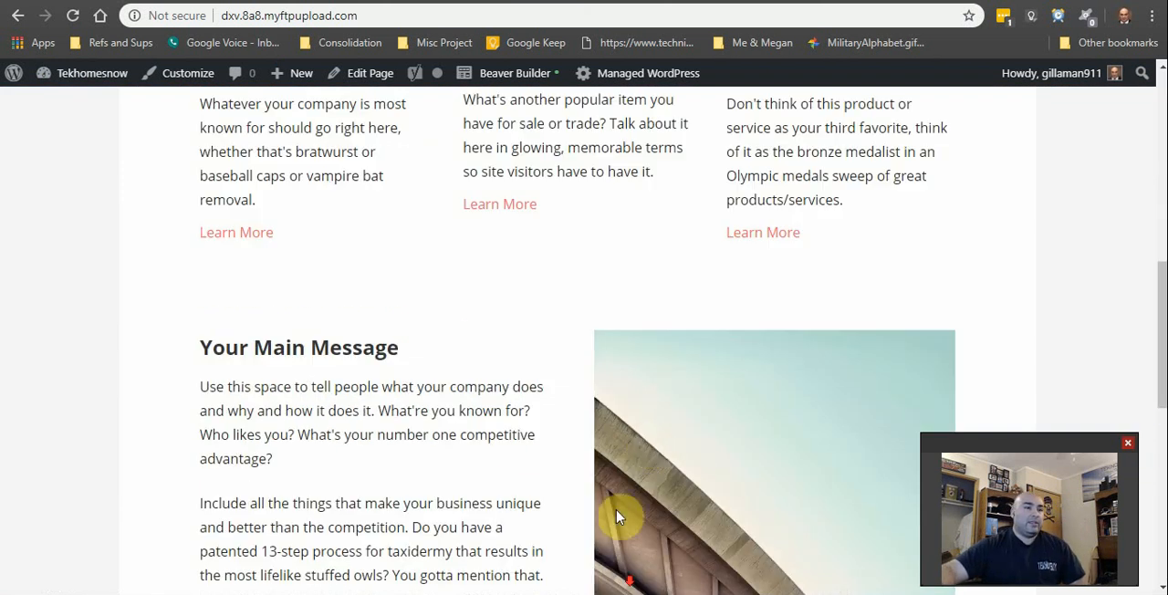
scroll(594, 474, up, 8)
scroll(548, 436, up, 3)
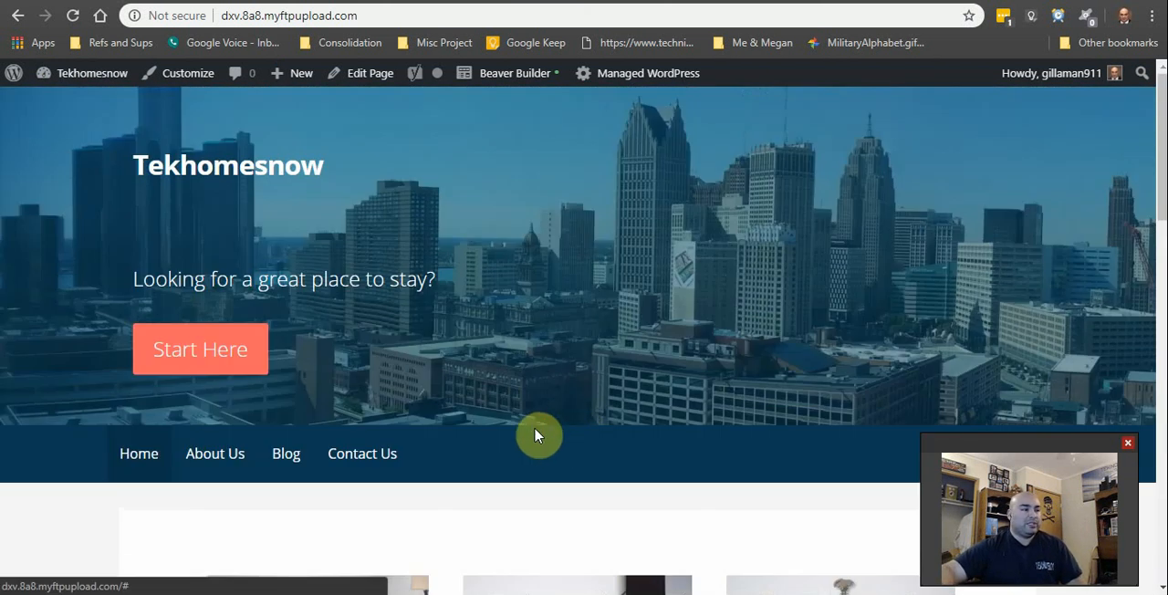
Step: Open the live Contact Us page and review its contact form, company details and map
scroll(397, 392, down, 2)
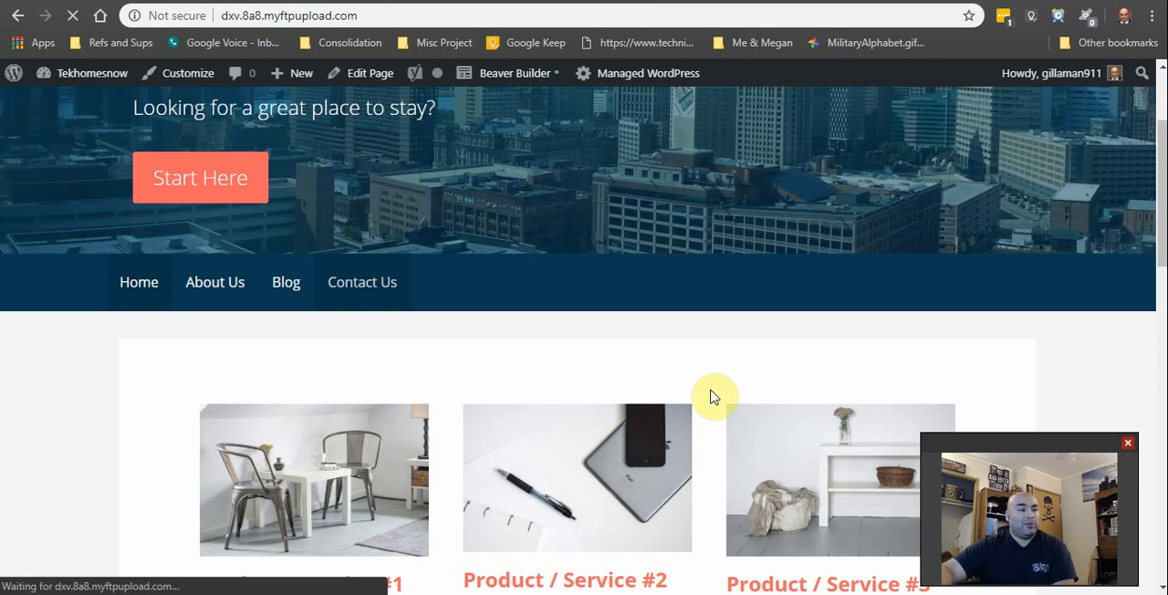
scroll(712, 394, down, 4)
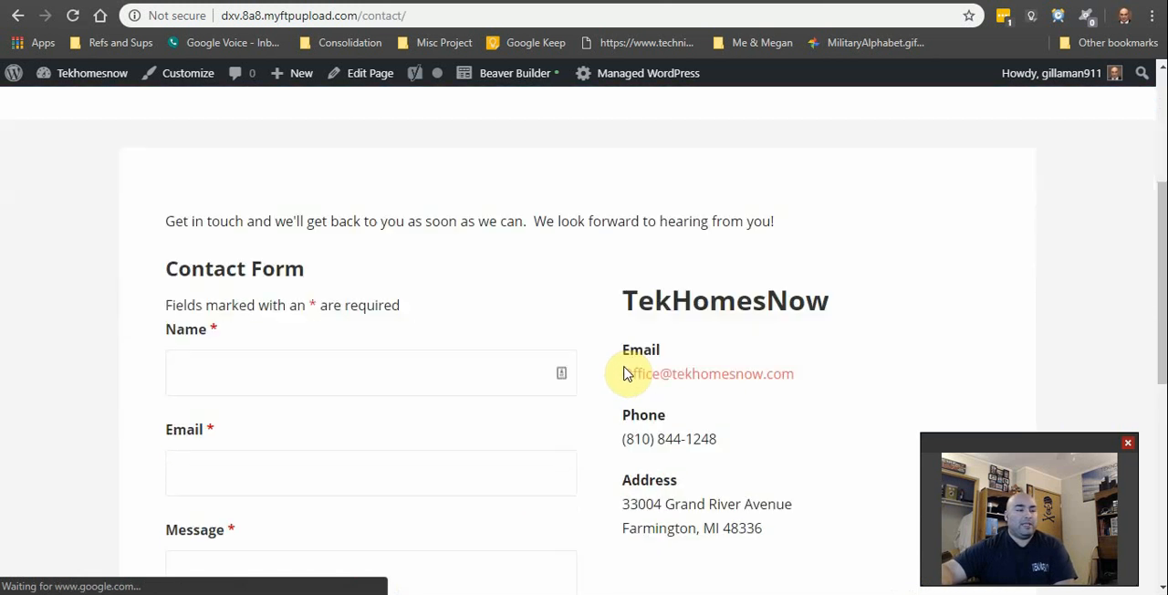
scroll(606, 376, down, 2)
scroll(598, 385, down, 3)
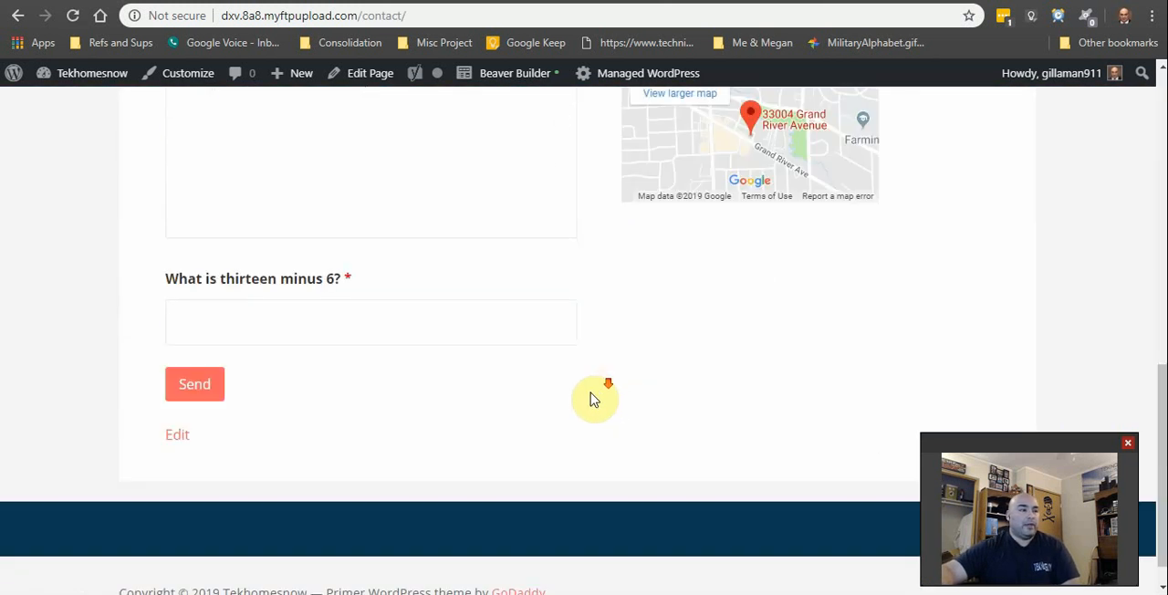
scroll(594, 396, up, 9)
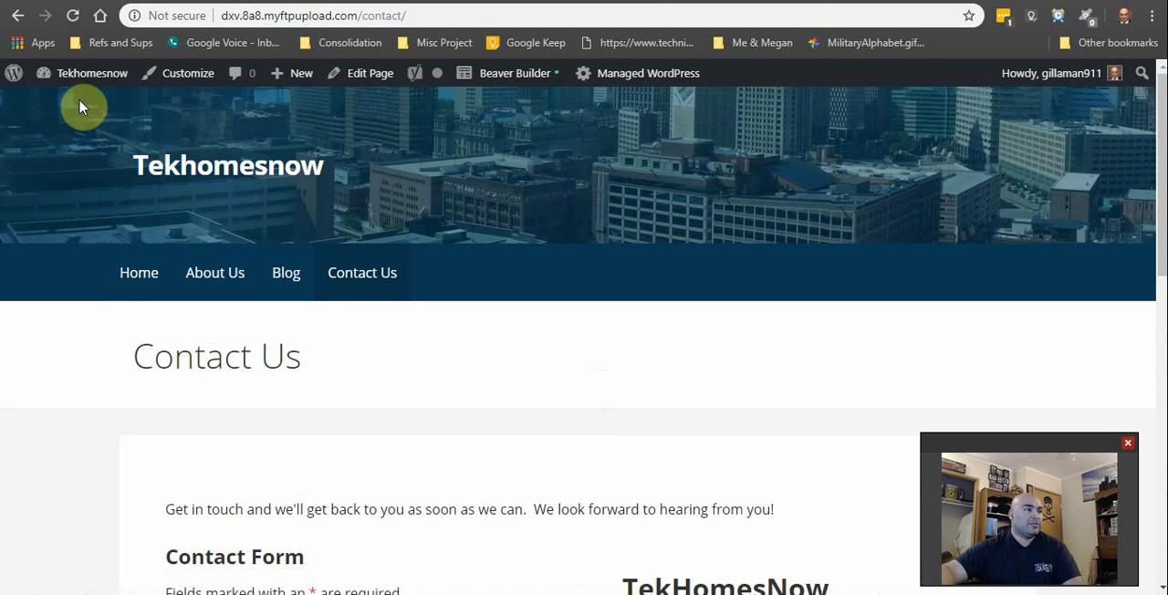
Step: Open the installed themes and look through them, from the active Primer theme to Twenty Sixteen
mouse_move(92, 74)
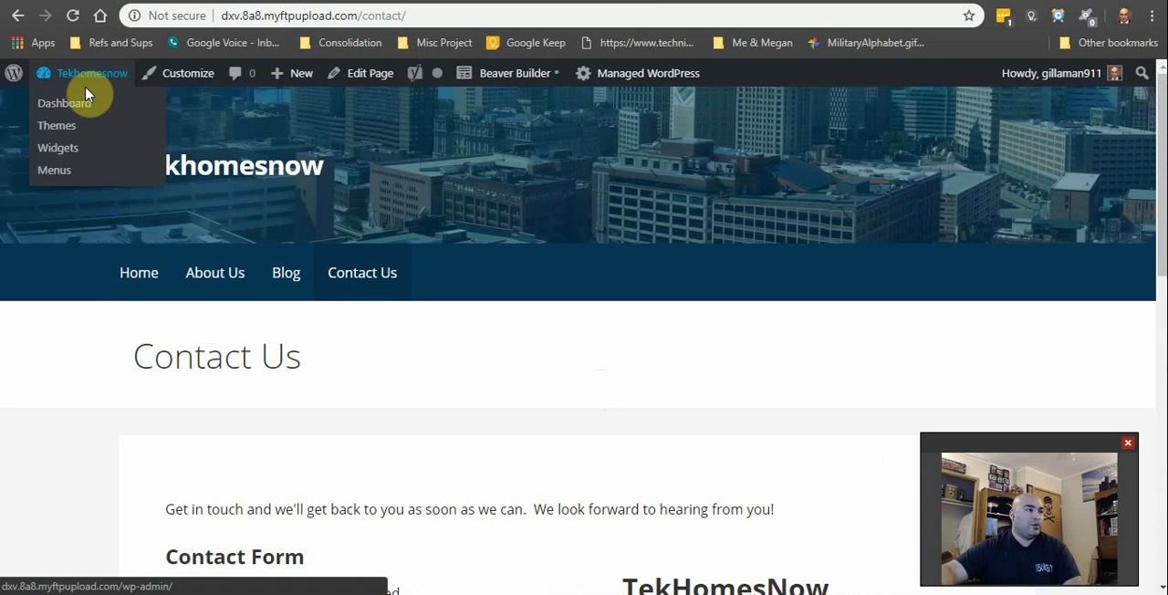
click(56, 128)
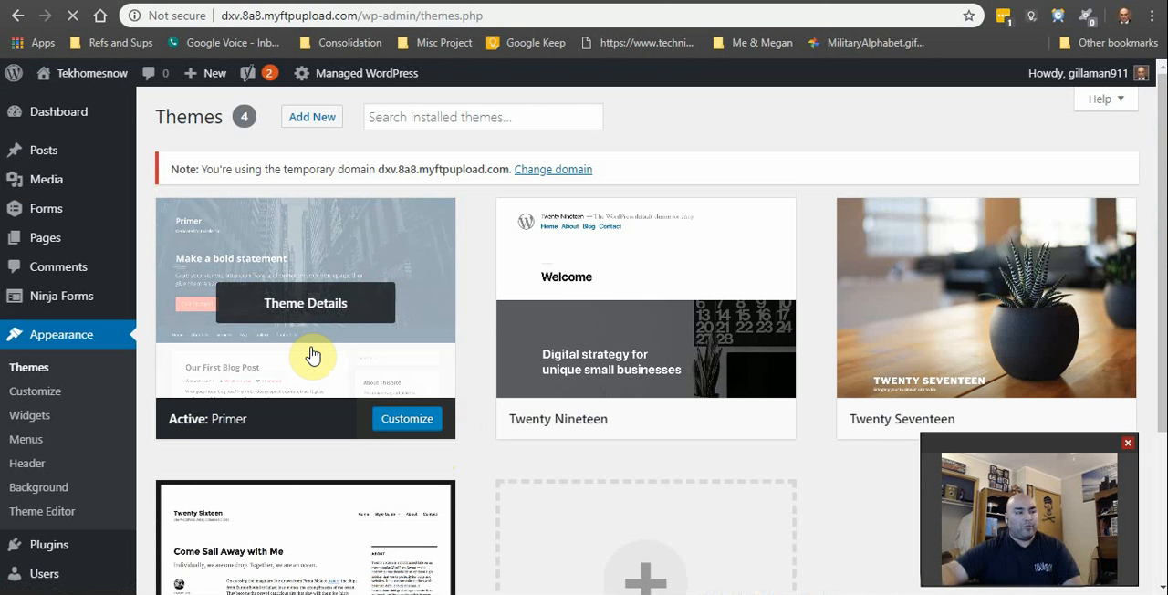
click(514, 493)
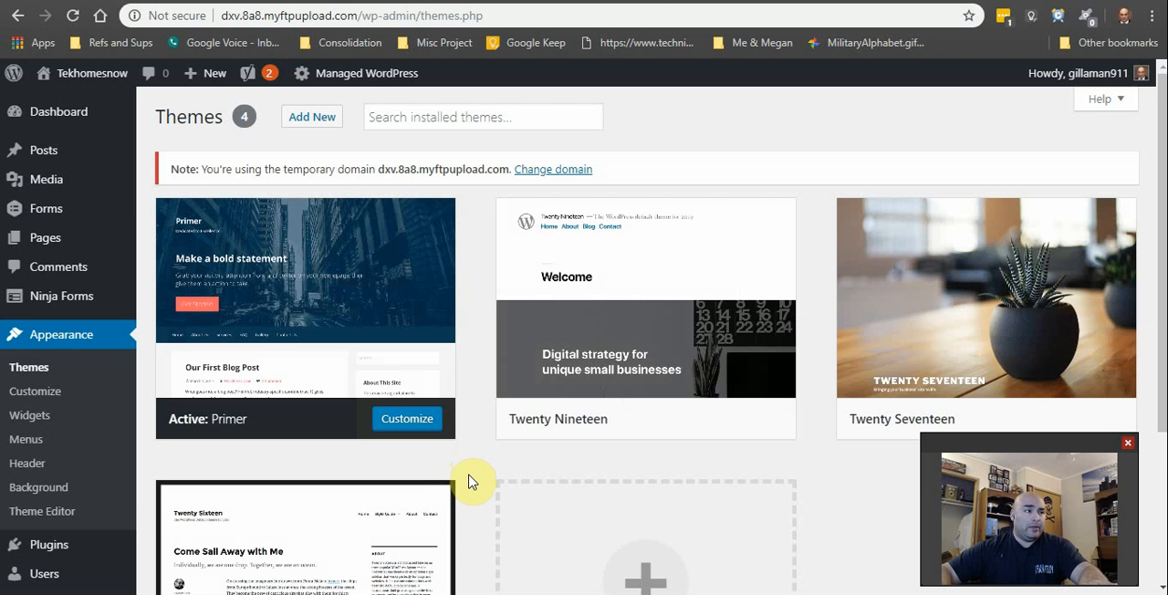
scroll(471, 482, down, 1)
scroll(469, 514, up, 1)
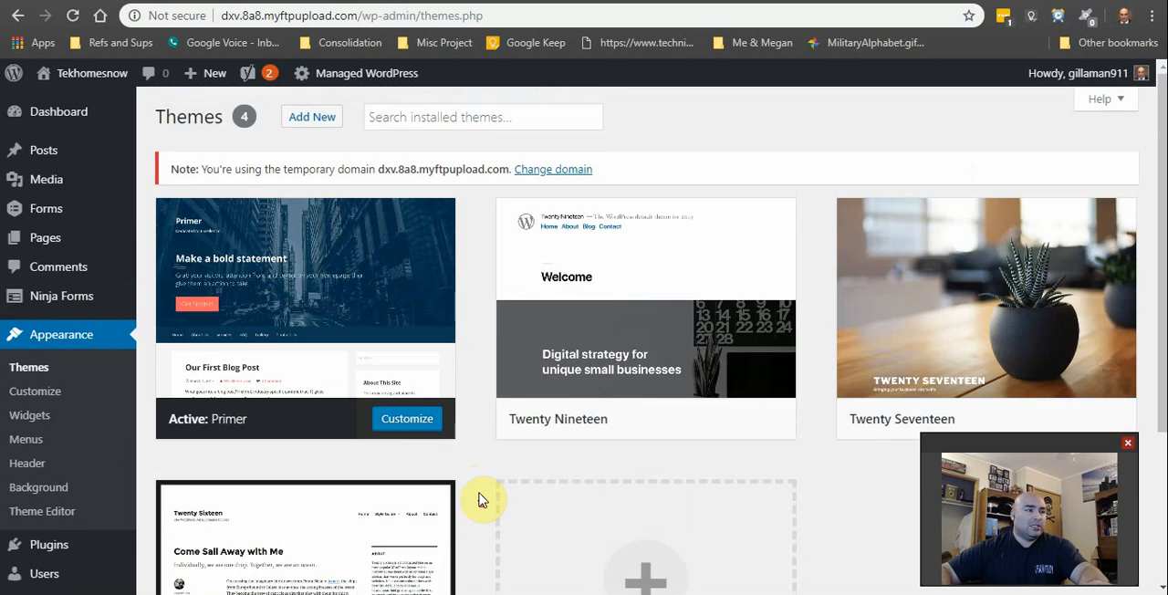
scroll(433, 381, down, 3)
scroll(438, 464, up, 1)
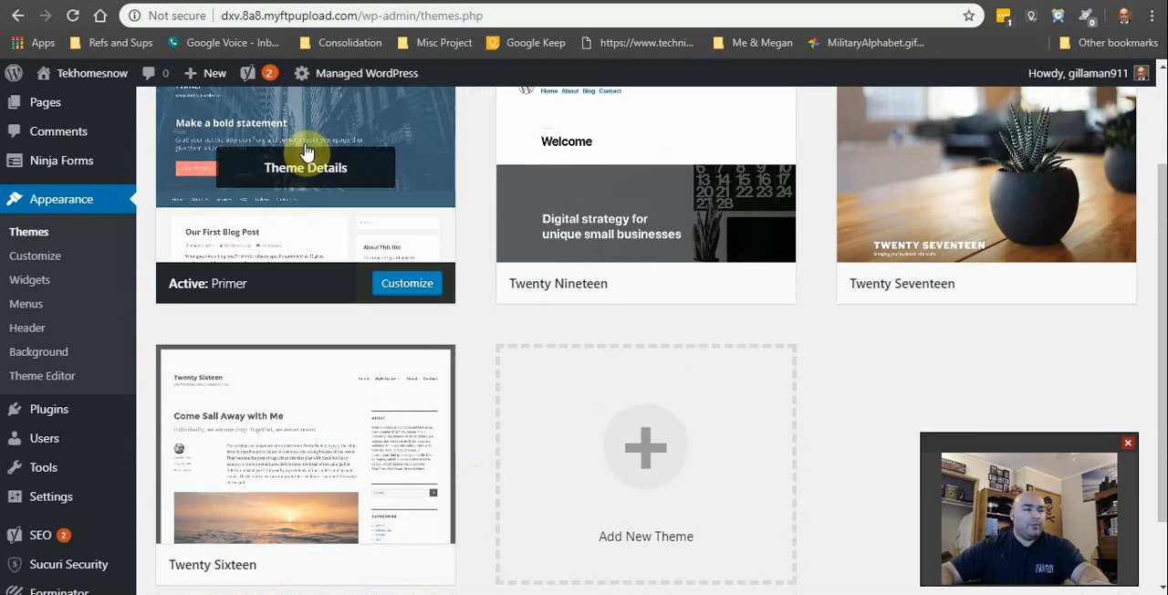
scroll(475, 461, up, 1)
scroll(474, 461, up, 1)
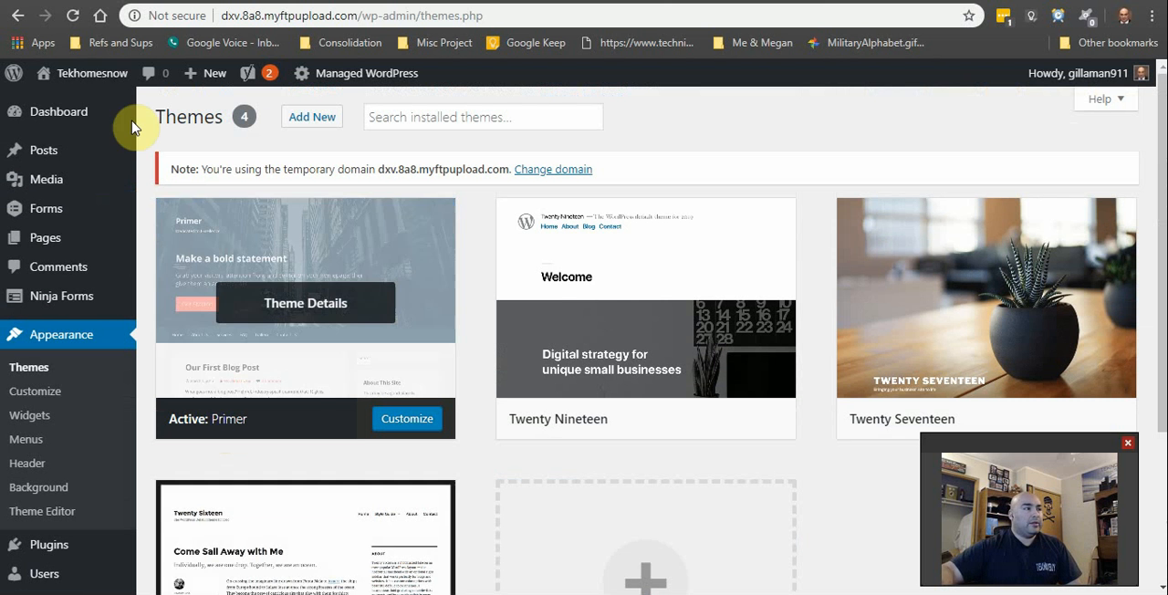
Step: Return to the live home page and examine the three Product / Service blocks and the start of the main message
mouse_move(104, 79)
click(108, 101)
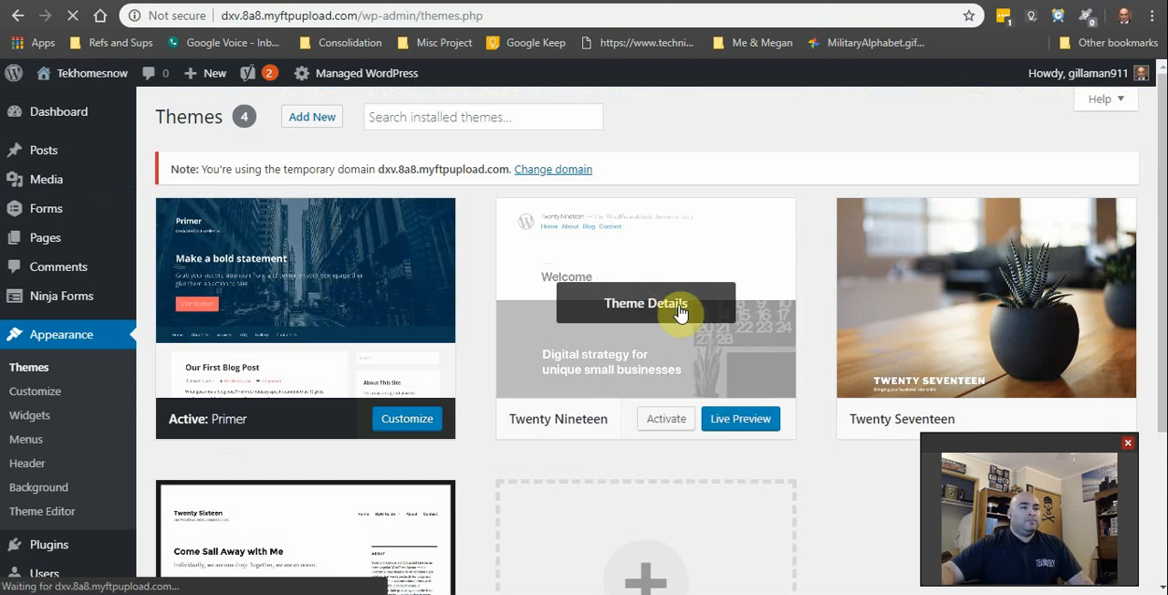
scroll(709, 334, down, 2)
scroll(436, 441, down, 3)
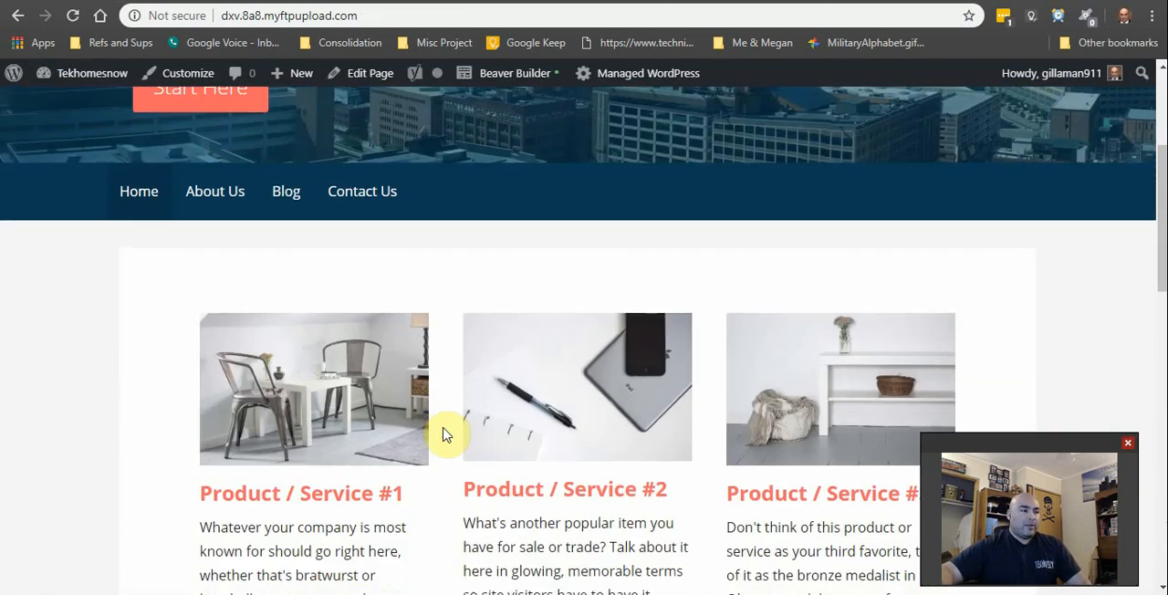
scroll(454, 451, up, 3)
scroll(457, 453, down, 4)
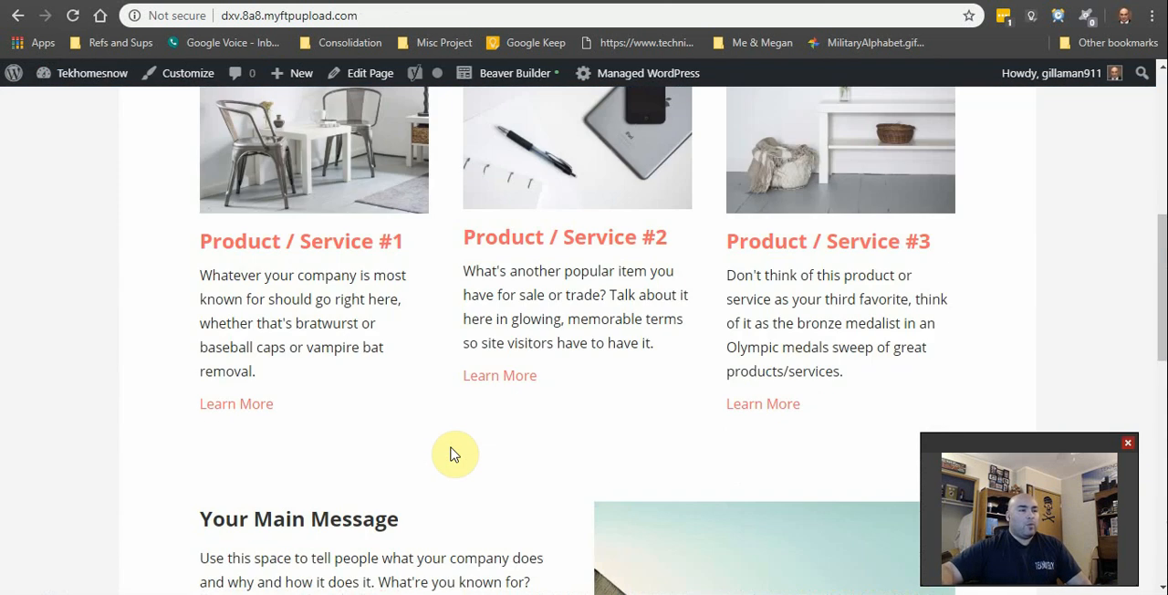
scroll(453, 455, up, 1)
scroll(454, 455, up, 2)
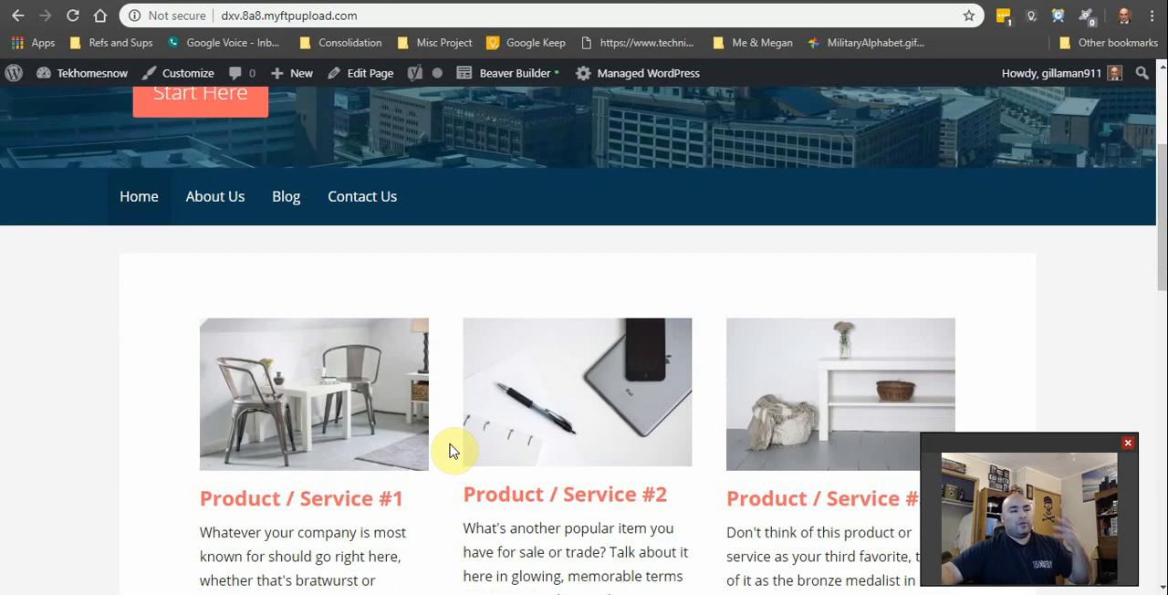
scroll(451, 449, down, 3)
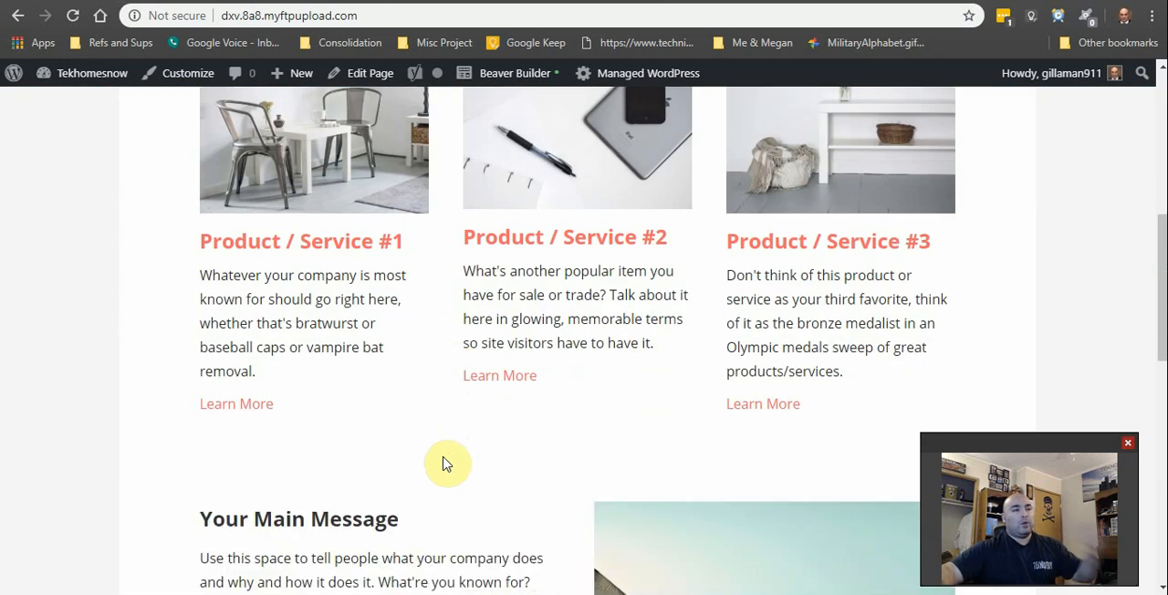
scroll(445, 464, up, 2)
scroll(447, 468, down, 2)
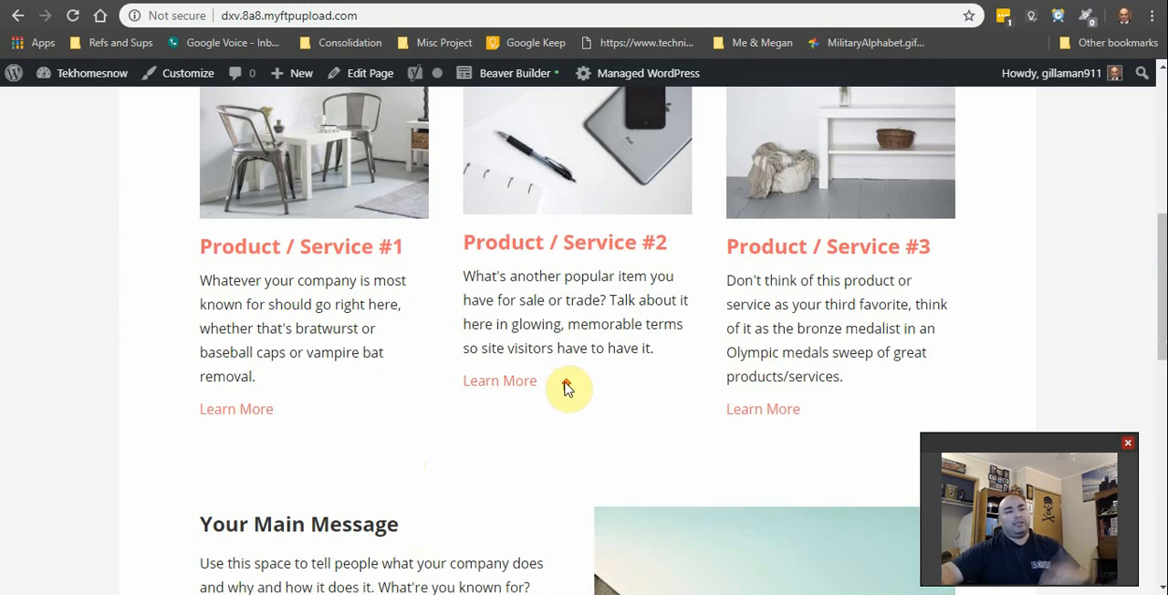
scroll(427, 315, up, 1)
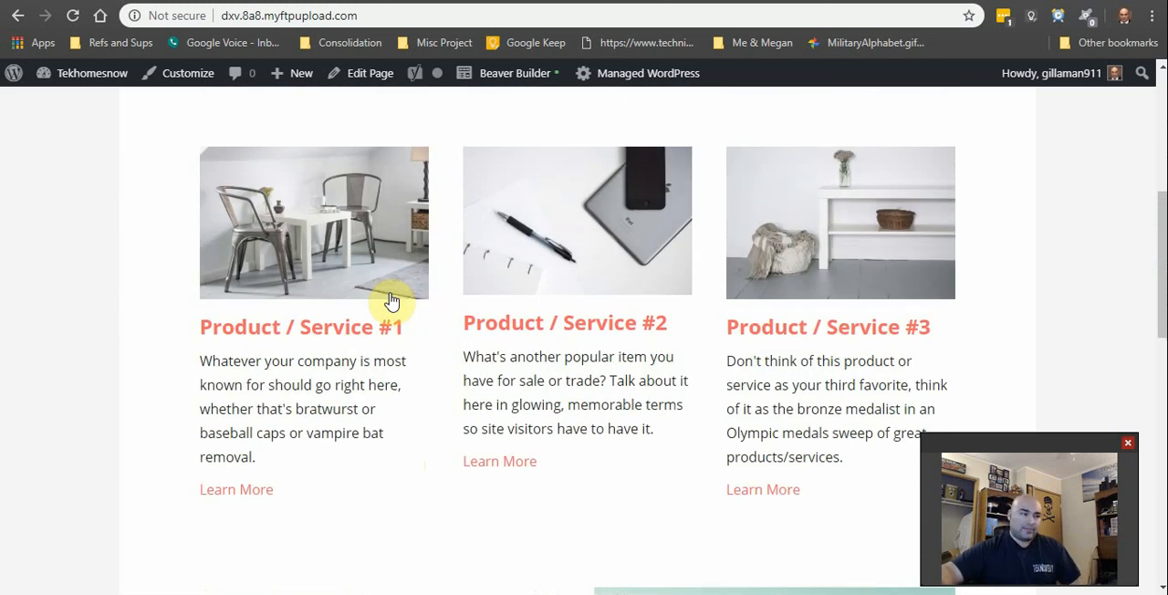
Step: Review the rest of the live home page, from the Your Main Message text to the Next Steps call to action, and return to the header
scroll(391, 298, down, 5)
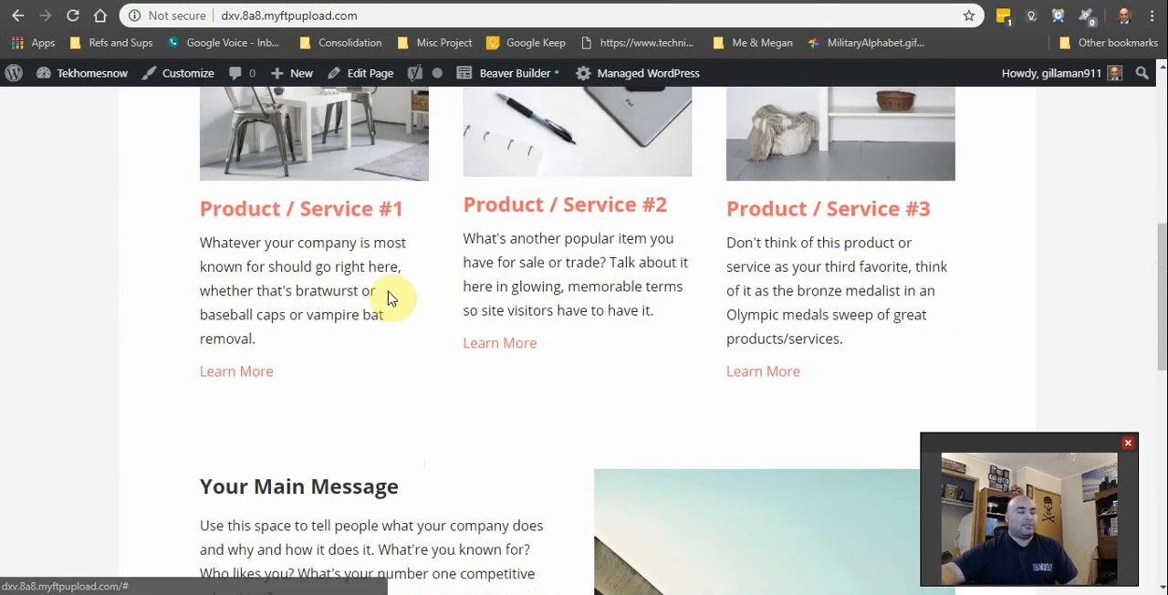
scroll(423, 295, up, 2)
scroll(420, 299, down, 3)
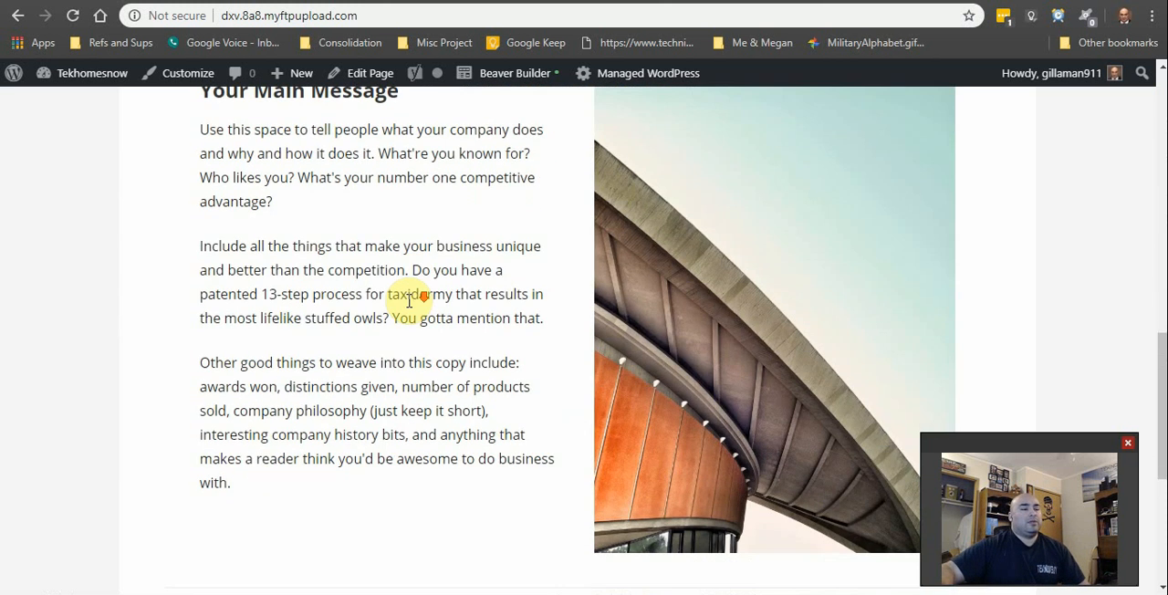
scroll(443, 305, up, 2)
scroll(417, 300, down, 2)
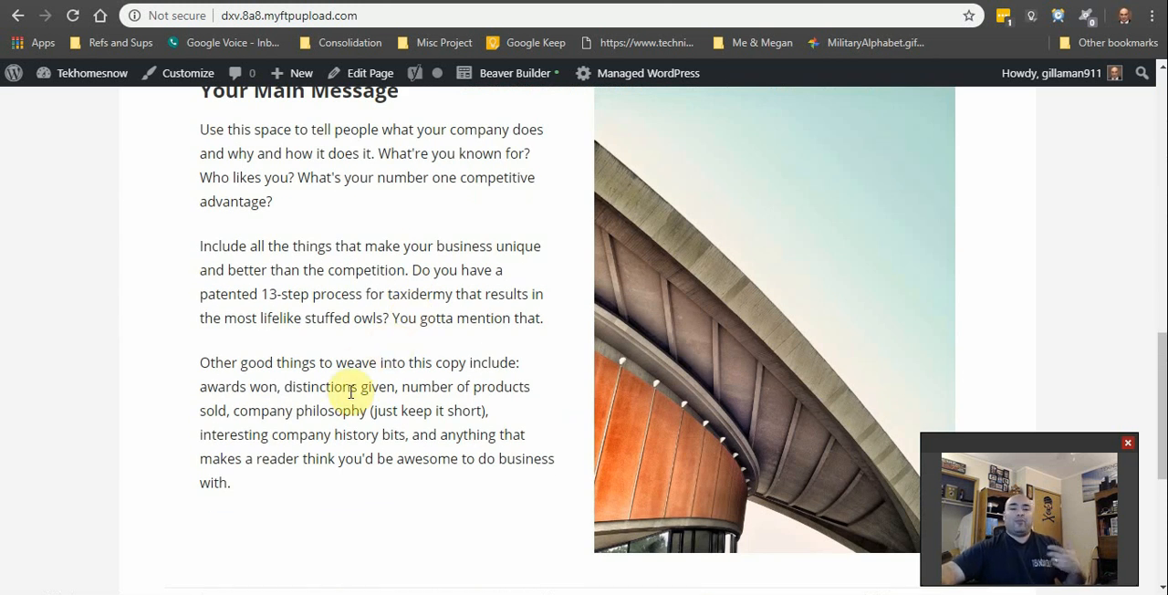
scroll(303, 414, up, 1)
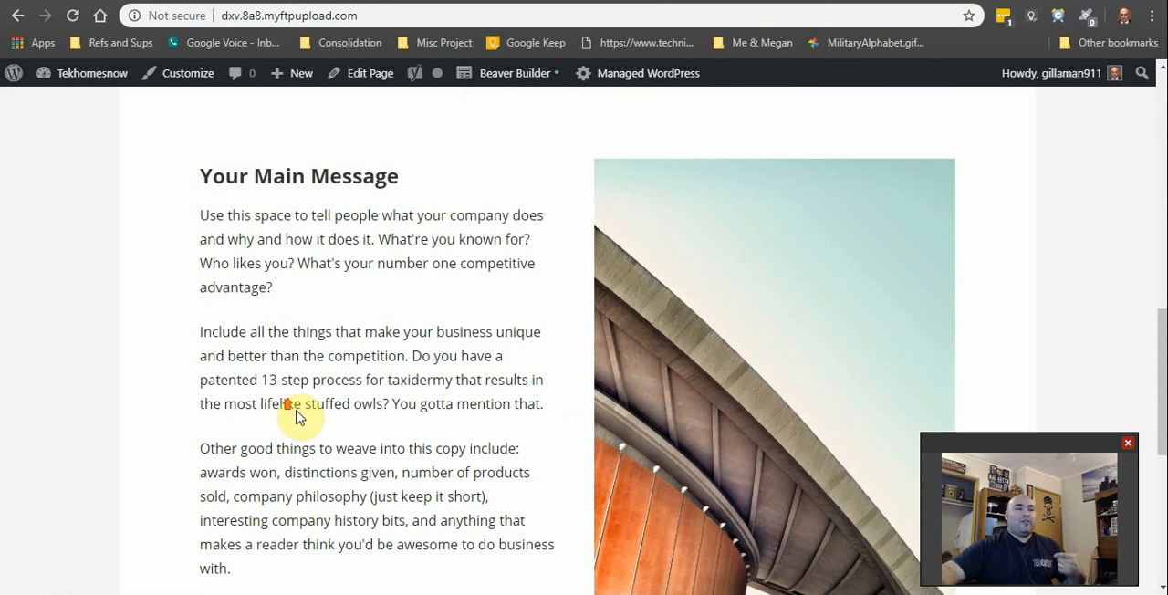
scroll(274, 406, down, 4)
scroll(274, 416, up, 2)
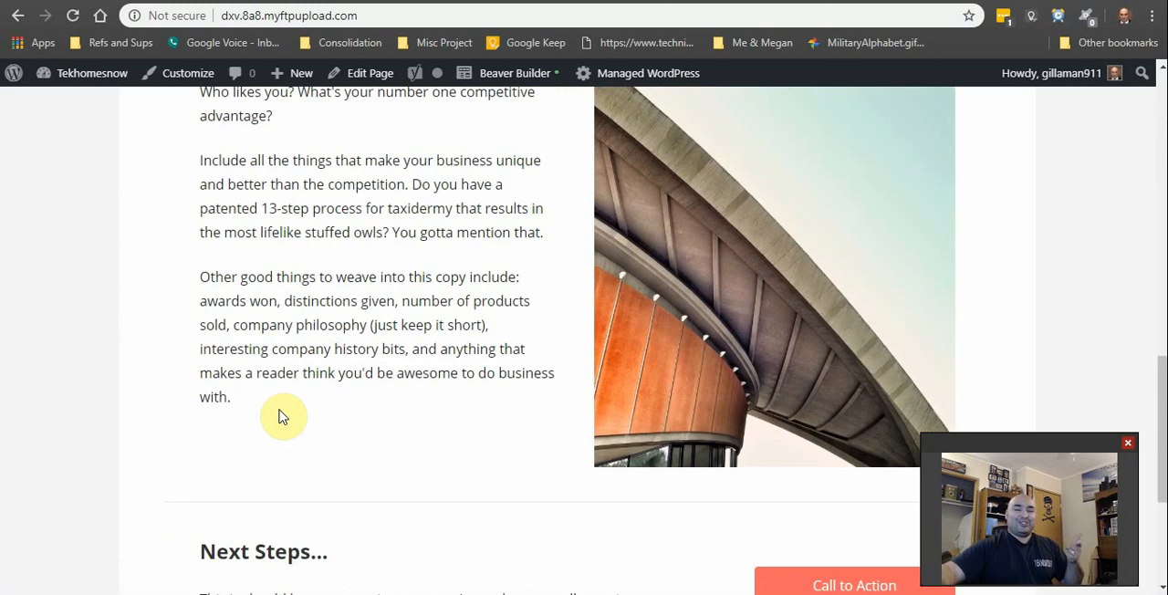
scroll(280, 413, up, 1)
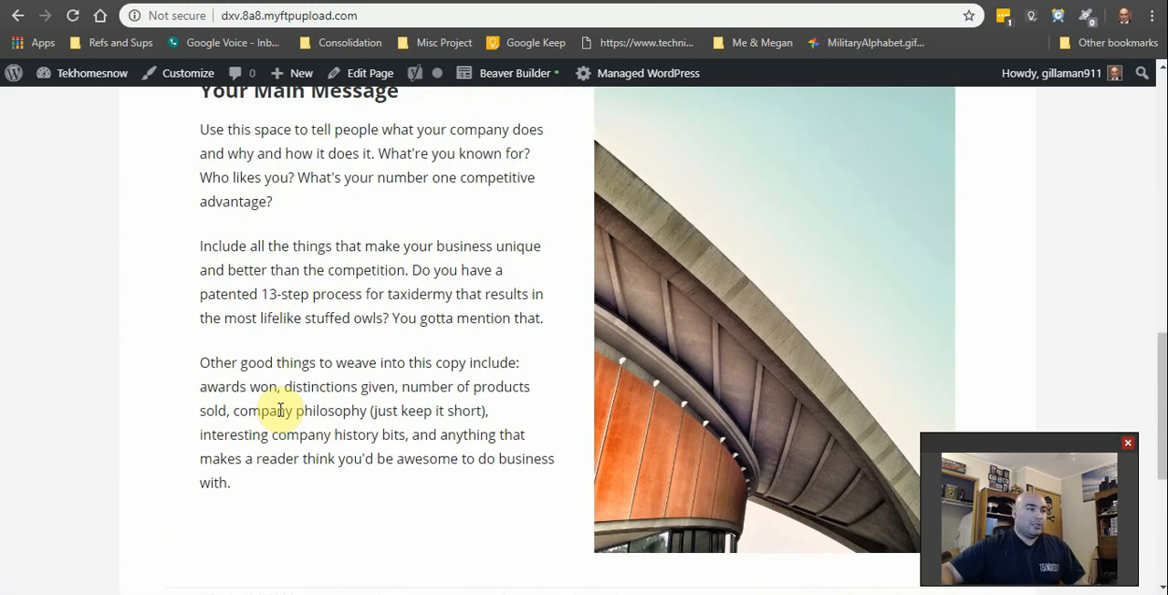
scroll(283, 411, down, 3)
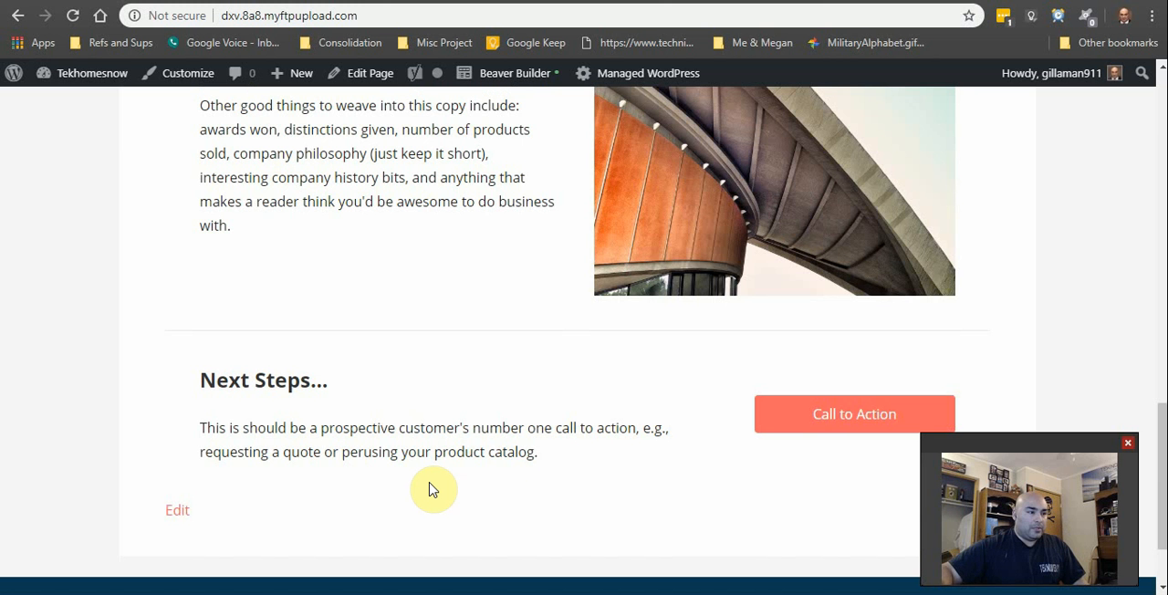
scroll(433, 490, up, 15)
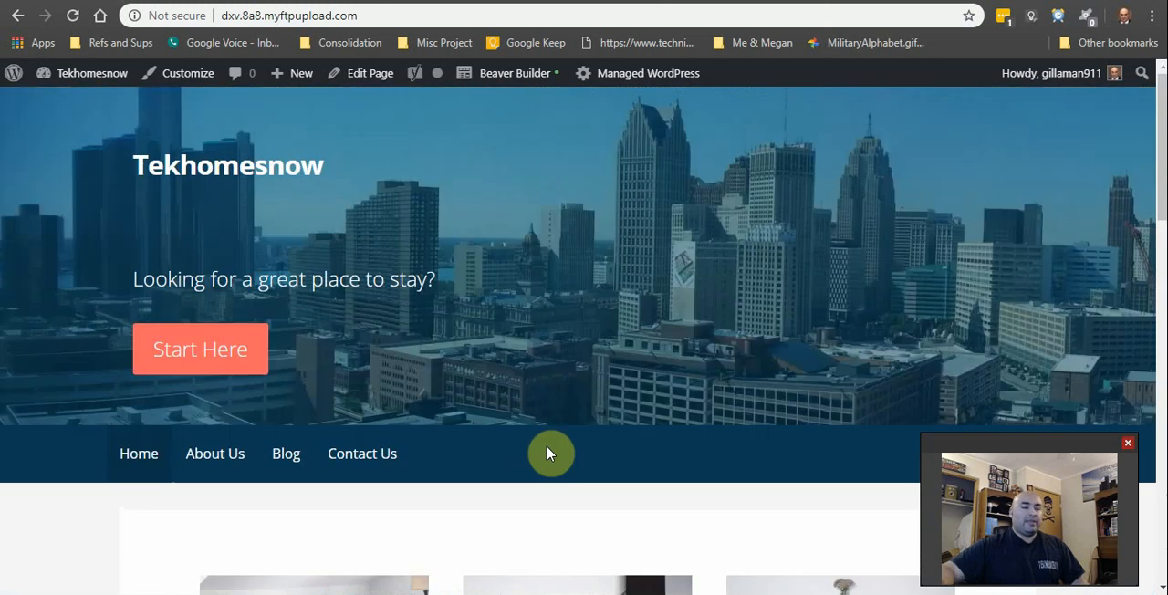